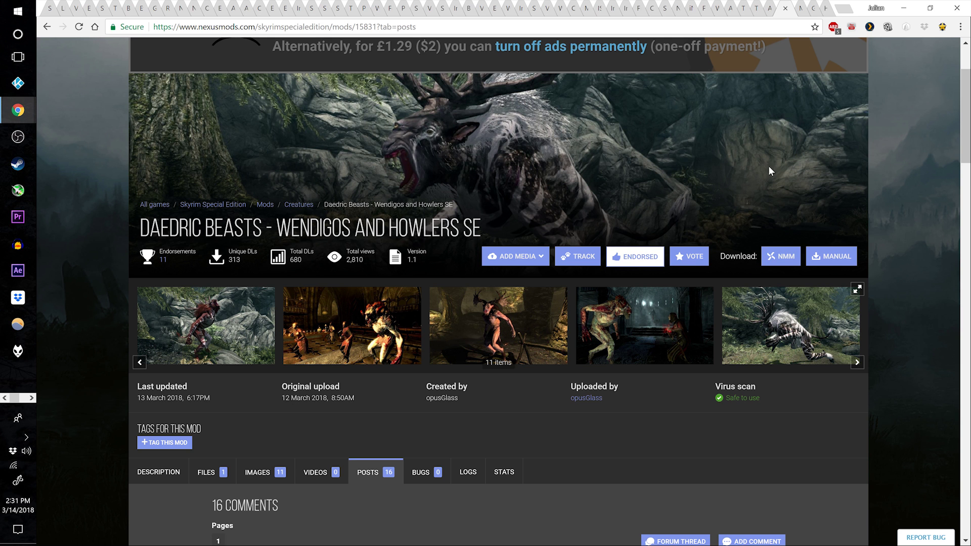
- Browse the Minotaurs, GRAHL Ice Troll and Harvesters pages, then start installing the Wendigos and Howlers download
{"action": "left_click", "coordinate": [799, 12]}
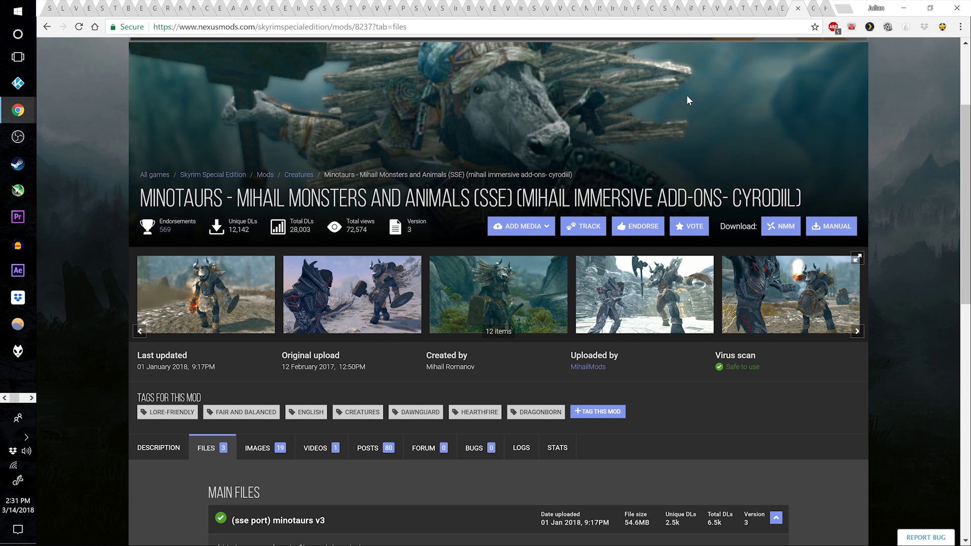
{"action": "left_click", "coordinate": [813, 12]}
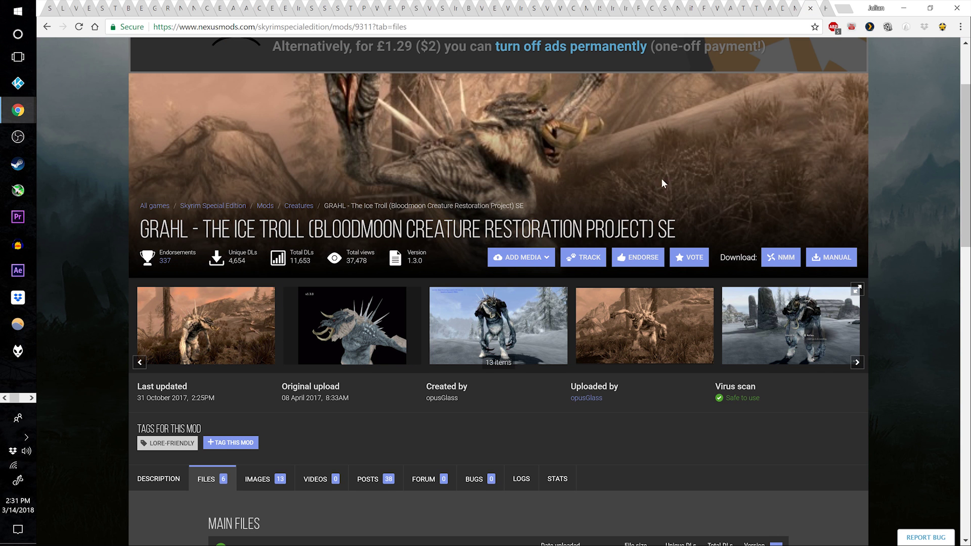
{"action": "left_click", "coordinate": [826, 11]}
{"action": "scroll", "coordinate": [341, 253], "scroll_direction": "up", "scroll_amount": 1}
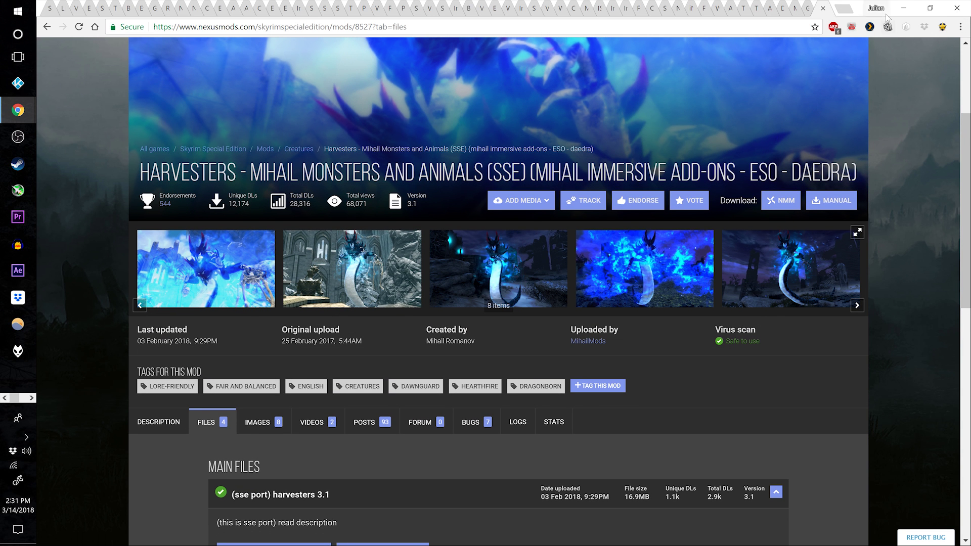
{"action": "double_click", "coordinate": [671, 461]}
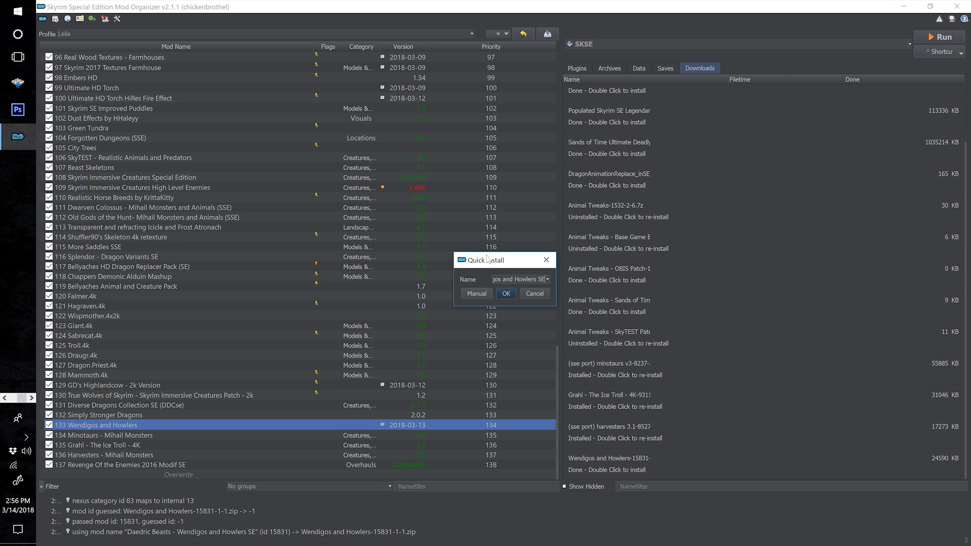
- Install Wendigos and Howlers as '133 Wendigos and Howlers' and place it below Simply Stronger Dragons
{"action": "type", "text": "133 Wendi"}
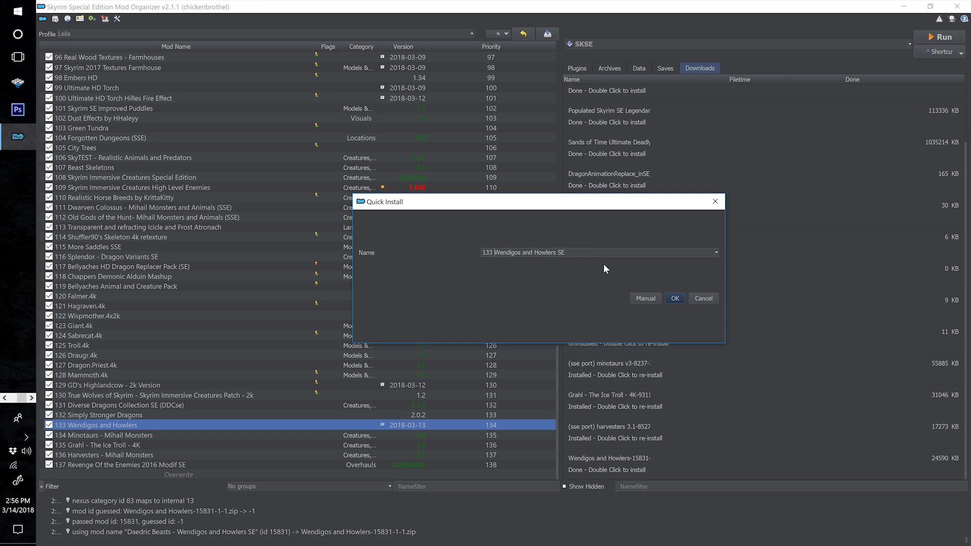
{"action": "left_click", "coordinate": [676, 299]}
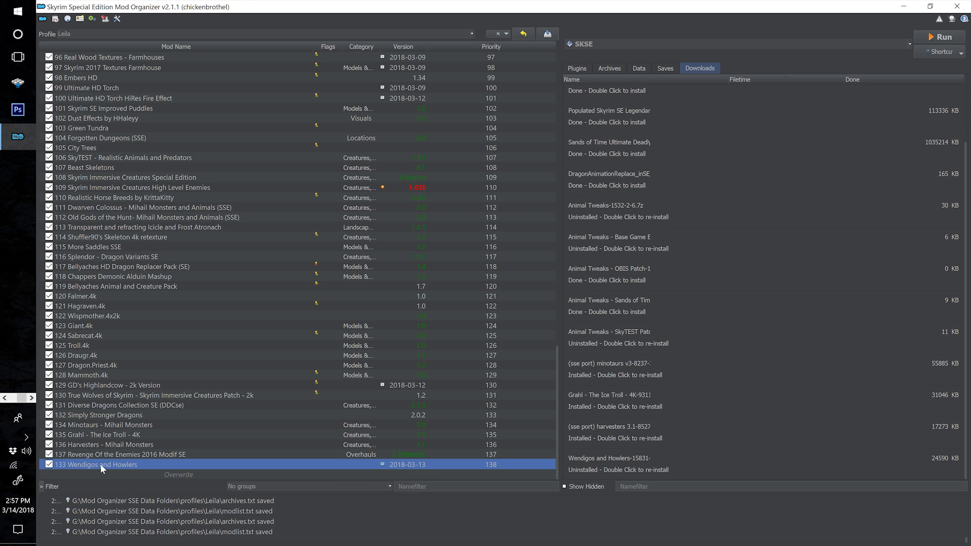
{"action": "left_click_drag", "start_coordinate": [100, 463], "coordinate": [126, 422]}
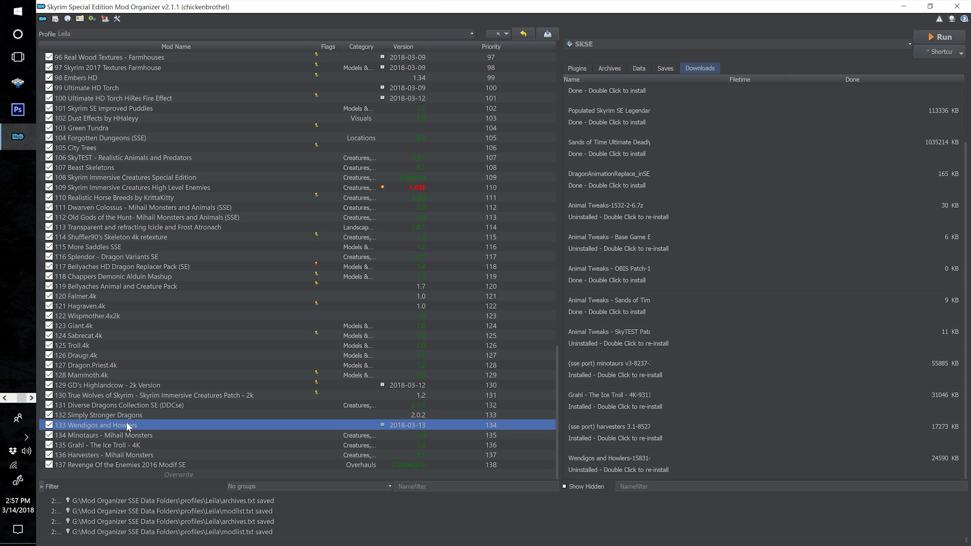
- Install Minotaurs - Mihail Monsters and place it directly under Wendigos and Howlers
{"action": "double_click", "coordinate": [612, 369]}
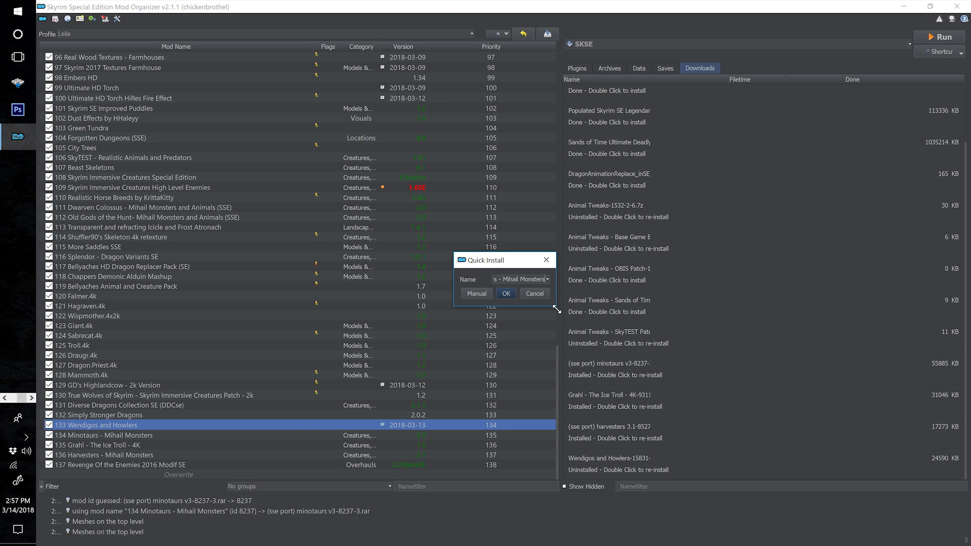
{"action": "left_click_drag", "start_coordinate": [557, 307], "coordinate": [699, 399]}
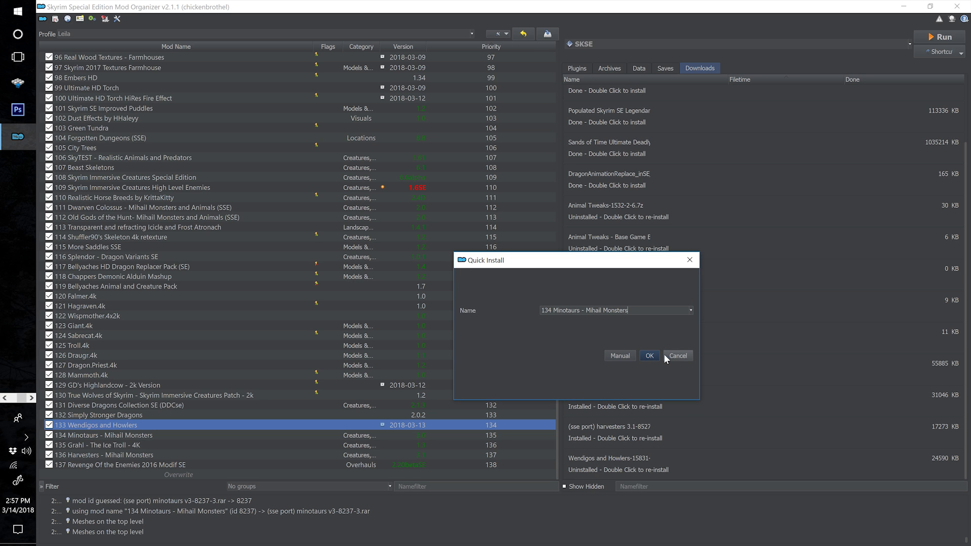
{"action": "key", "text": "Return"}
{"action": "left_click_drag", "start_coordinate": [116, 464], "coordinate": [137, 427]}
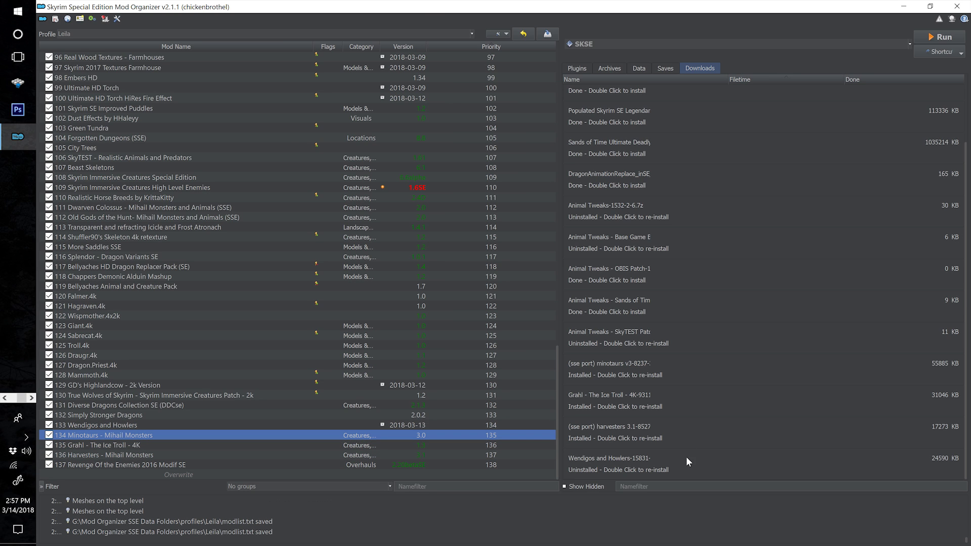
- Install Grahl - The Ice Troll - 4K and place it under Minotaurs - Mihail Monsters
{"action": "double_click", "coordinate": [626, 397]}
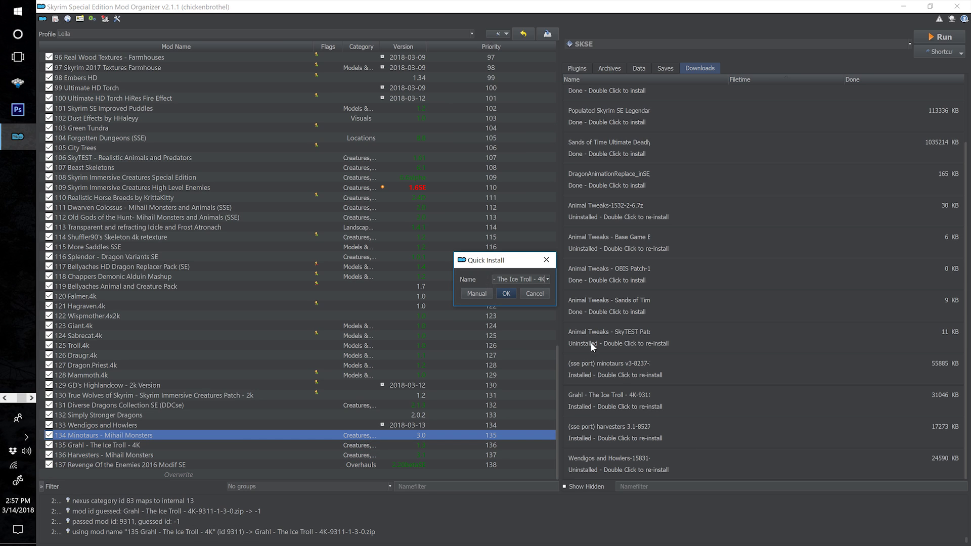
{"action": "left_click_drag", "start_coordinate": [555, 310], "coordinate": [717, 395]}
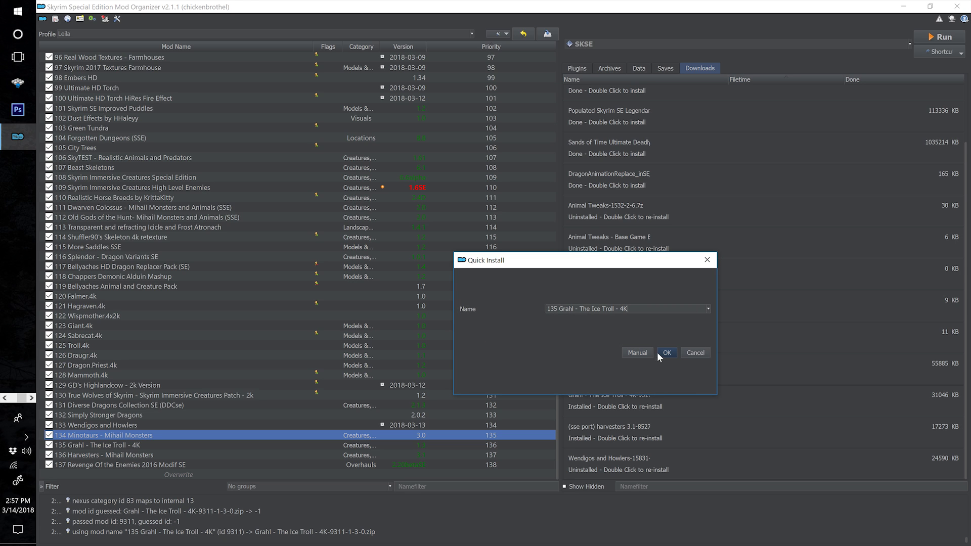
{"action": "left_click", "coordinate": [675, 352]}
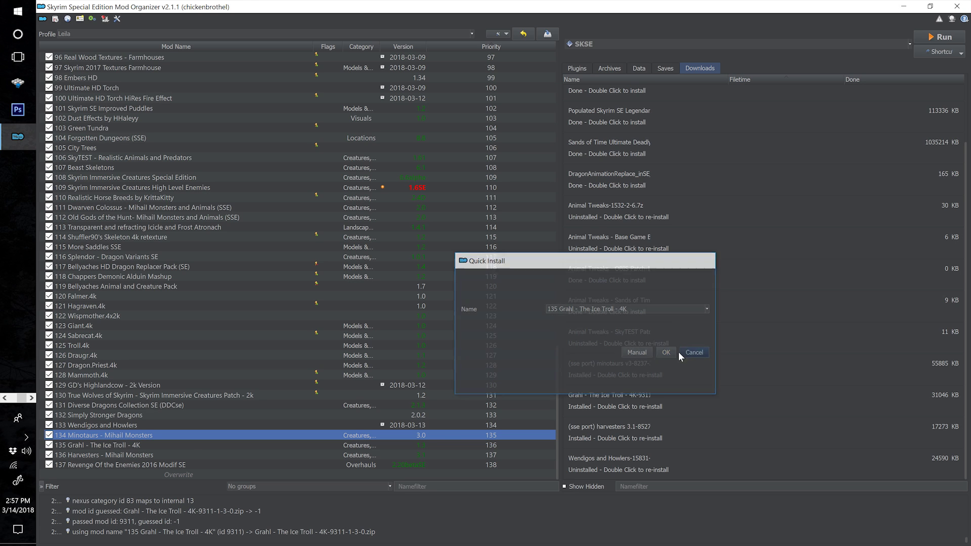
{"action": "left_click_drag", "start_coordinate": [112, 457], "coordinate": [122, 442]}
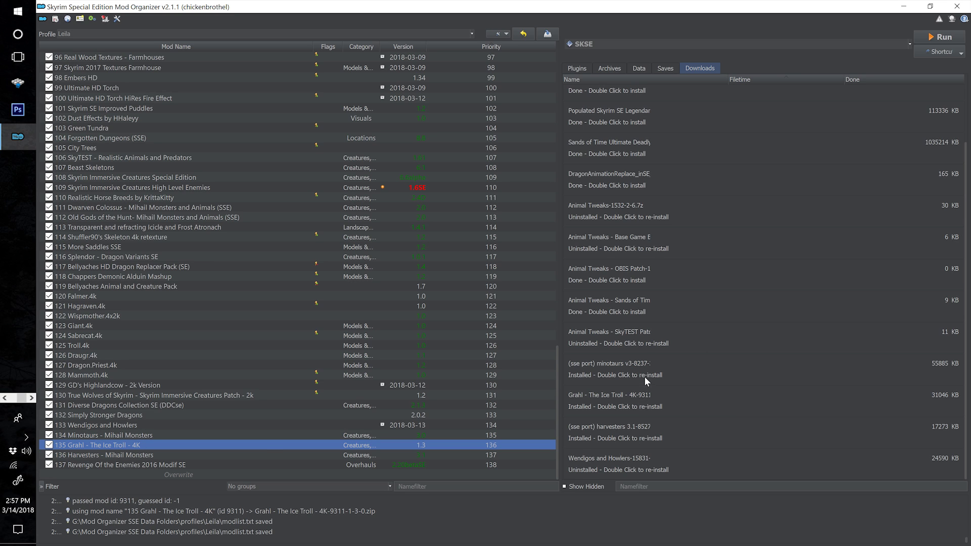
- Install Harvesters - Mihail Monsters, then check the Revenge Of the Enemies 2016 Modif SE name
{"action": "double_click", "coordinate": [605, 432]}
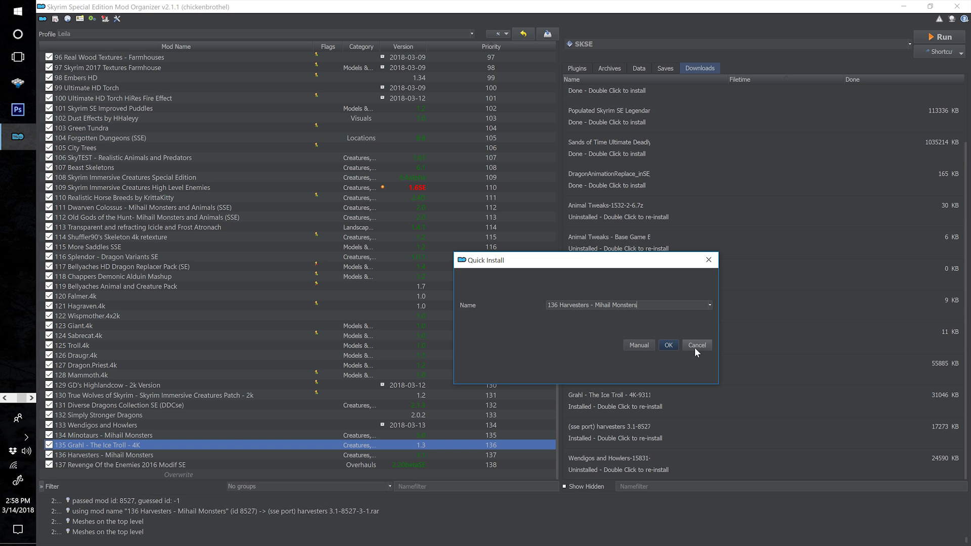
{"action": "left_click", "coordinate": [696, 347]}
{"action": "left_click_drag", "start_coordinate": [161, 454], "coordinate": [101, 463]}
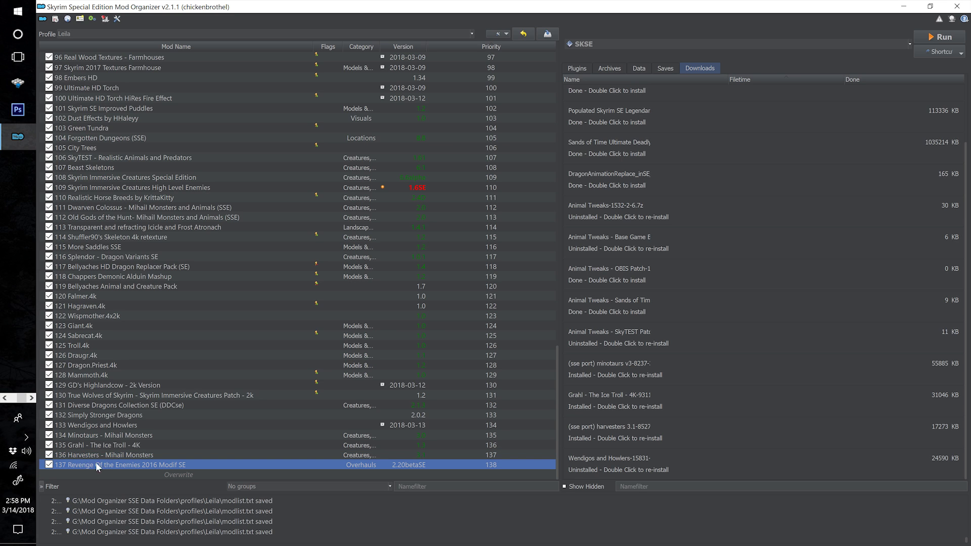
{"action": "left_click", "coordinate": [66, 461]}
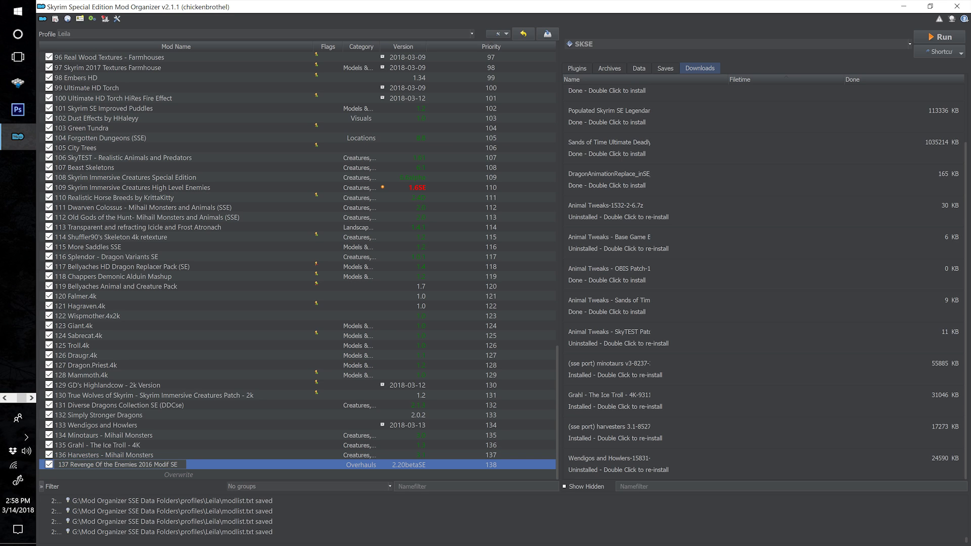
{"action": "left_click", "coordinate": [195, 469]}
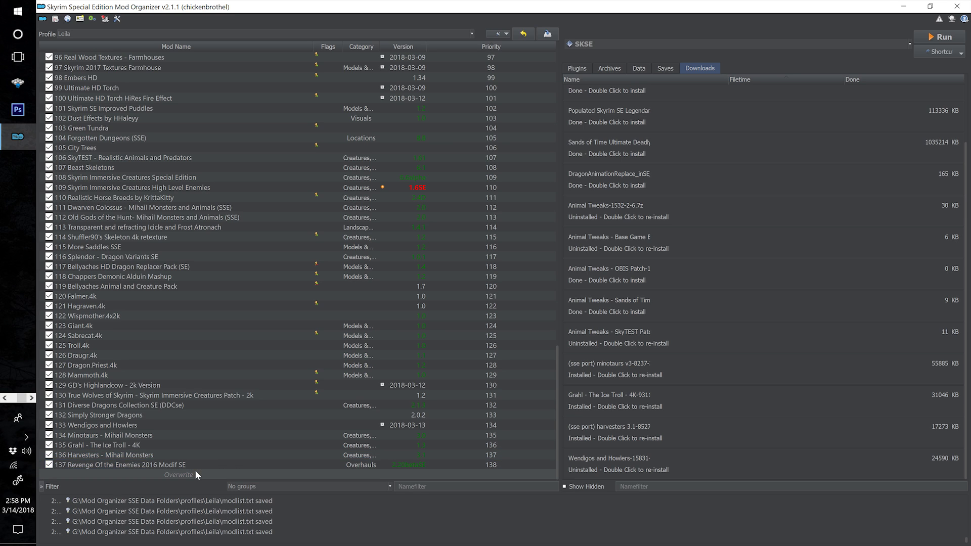
{"action": "left_click", "coordinate": [161, 465]}
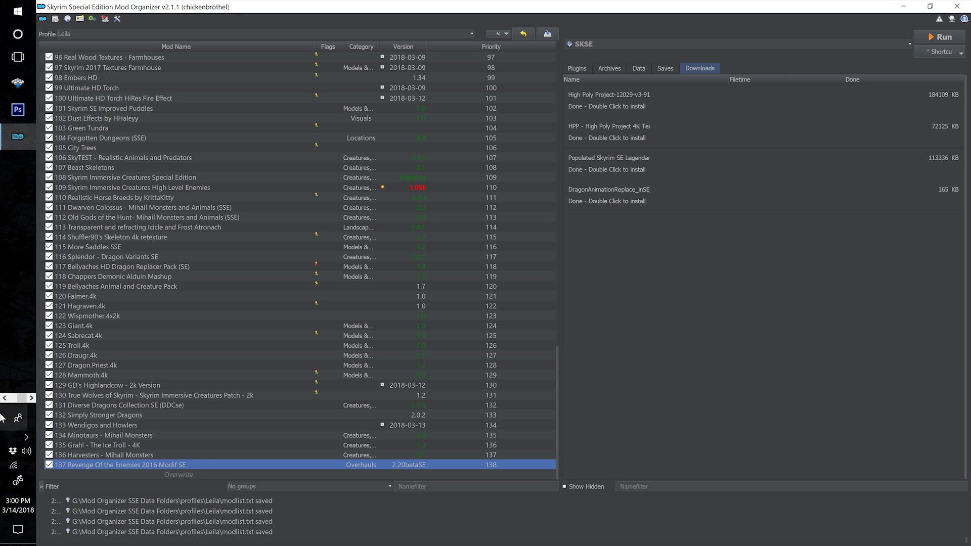
- Hide the installed and uninstalled archives in the Mod Organizer Downloads tab
{"action": "left_click", "coordinate": [3, 399]}
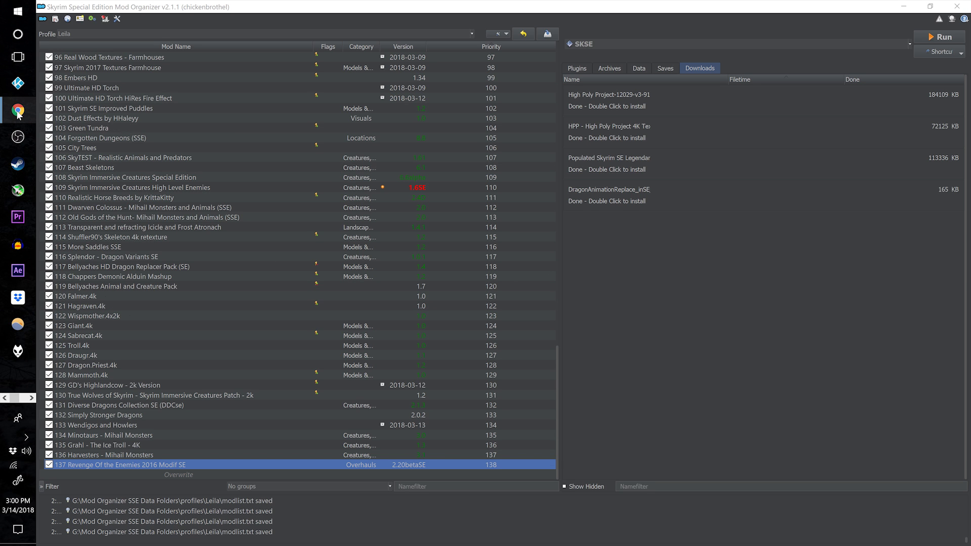
- In Chrome, send Vampire Lord Retextured to the mod manager and close its tab
{"action": "mouse_move", "coordinate": [18, 113]}
{"action": "left_click", "coordinate": [104, 145]}
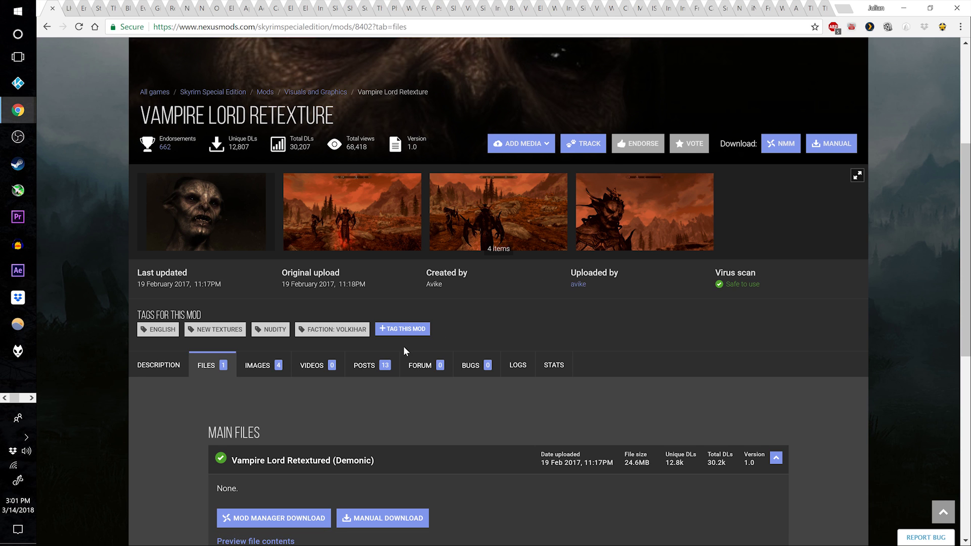
{"action": "scroll", "coordinate": [526, 394], "scroll_direction": "down", "scroll_amount": 3}
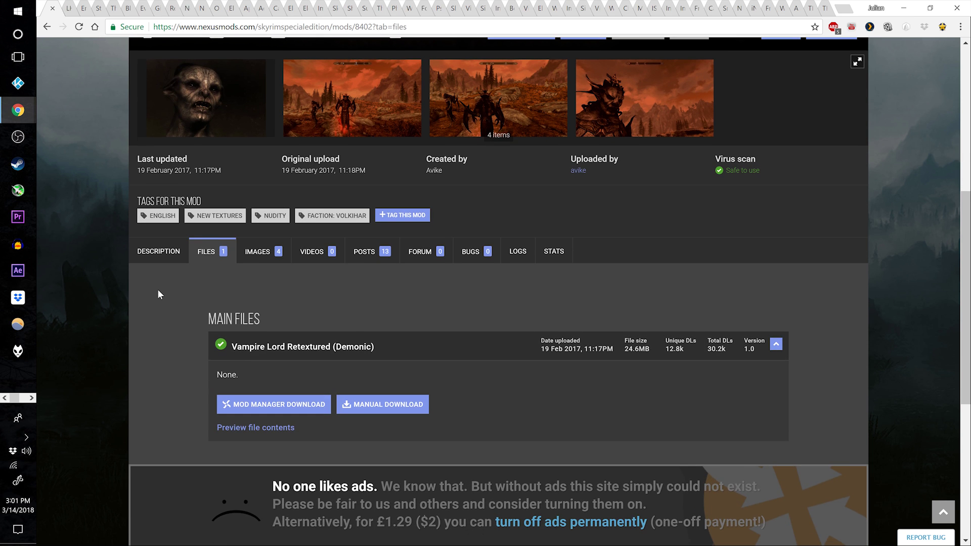
{"action": "scroll", "coordinate": [160, 295], "scroll_direction": "up", "scroll_amount": 3}
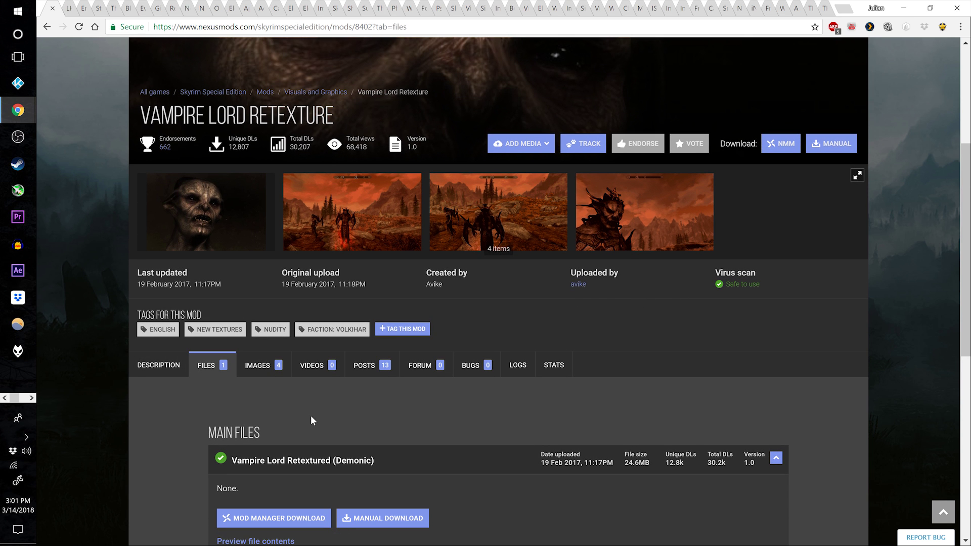
{"action": "scroll", "coordinate": [283, 418], "scroll_direction": "down", "scroll_amount": 3}
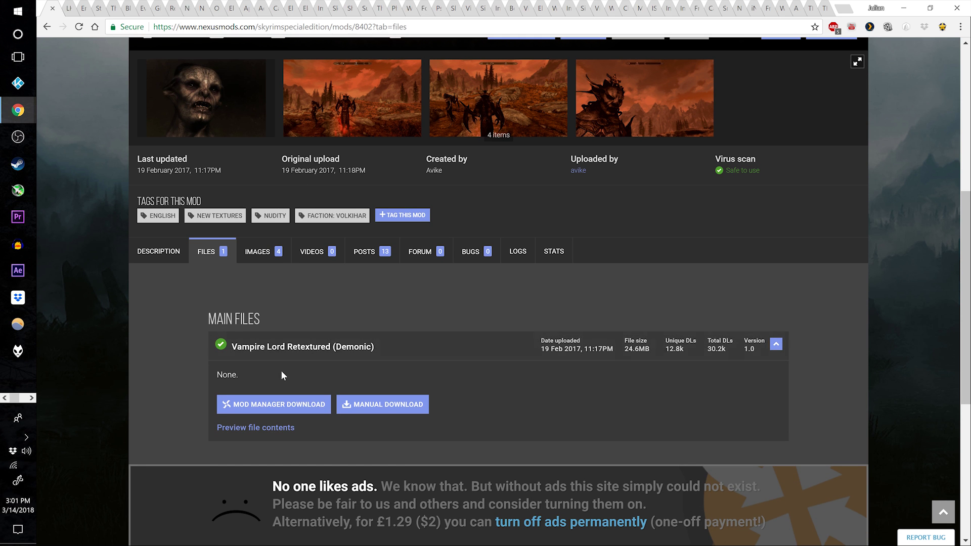
{"action": "left_click", "coordinate": [302, 416]}
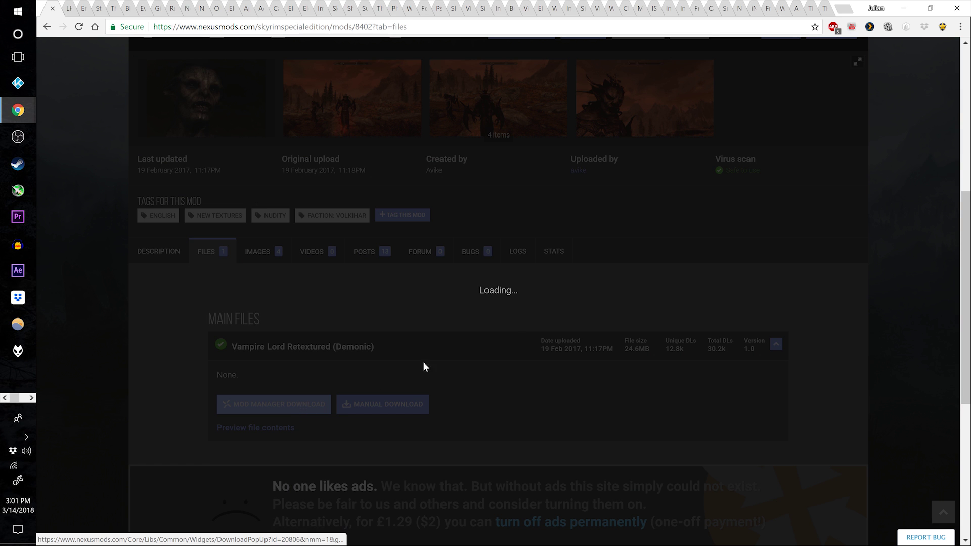
{"action": "key", "text": "ctrl+w"}
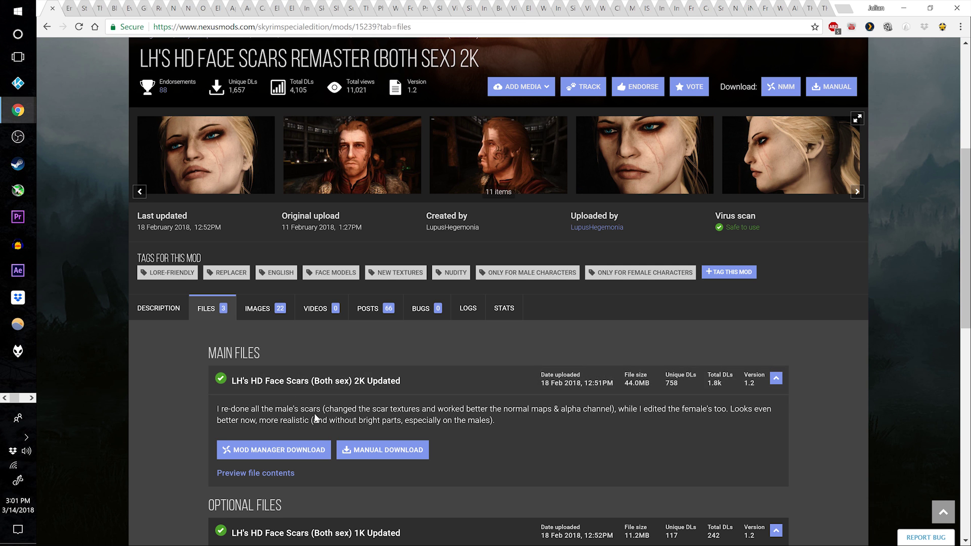
- Queue LH's HD Face Scars 2K and Enhanced Blood Textures SE, closing each tab
{"action": "left_click", "coordinate": [306, 447]}
{"action": "key", "text": "ctrl+w"}
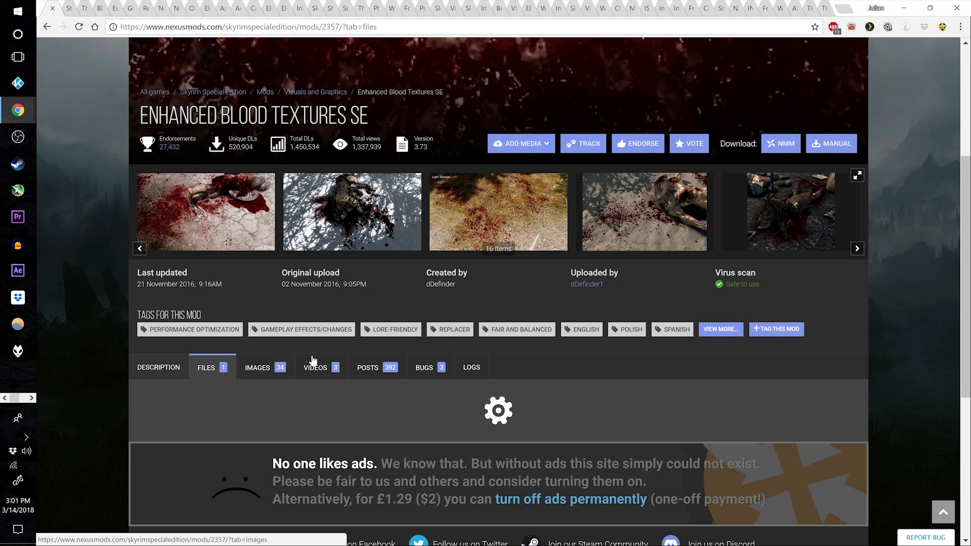
{"action": "scroll", "coordinate": [359, 367], "scroll_direction": "down", "scroll_amount": 2}
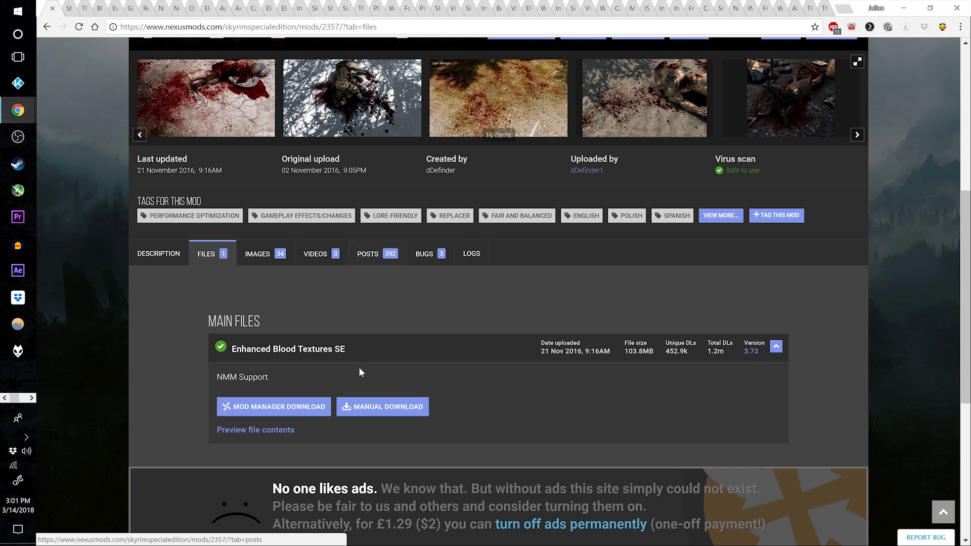
{"action": "left_click", "coordinate": [302, 415]}
{"action": "key", "text": "ctrl+w"}
{"action": "scroll", "coordinate": [339, 249], "scroll_direction": "down", "scroll_amount": 1}
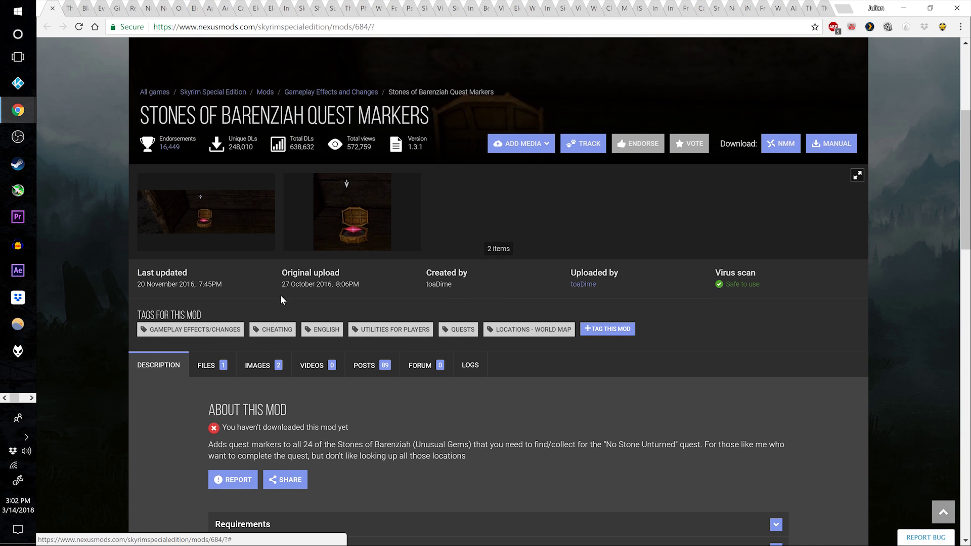
- Close the Stones of Barenziah tab and show The Paarthurnax Dilemma's file list
{"action": "left_click", "coordinate": [222, 366]}
{"action": "scroll", "coordinate": [386, 375], "scroll_direction": "down", "scroll_amount": 1}
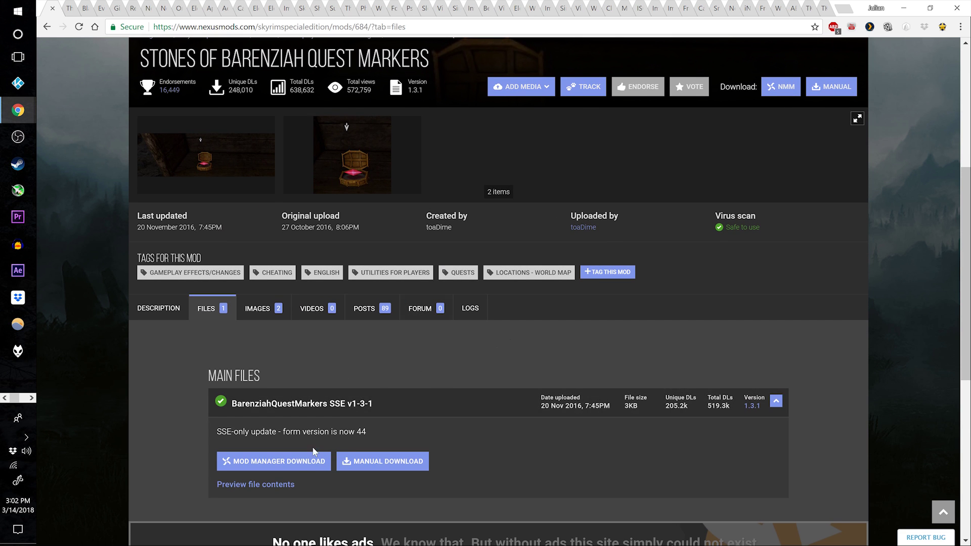
{"action": "key", "text": "ctrl+w"}
{"action": "left_click", "coordinate": [225, 312]}
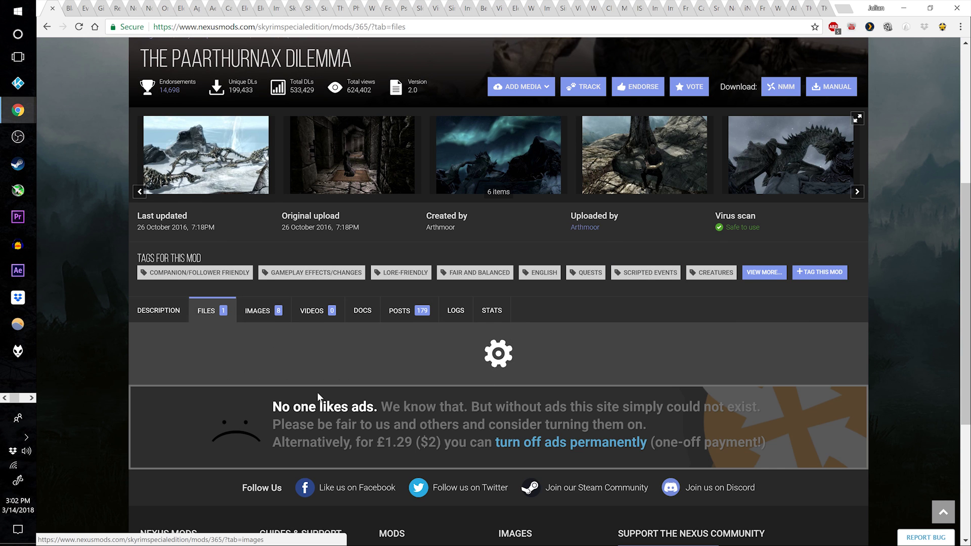
- Queue Blacksmith Forge Water Fix's USSEP and Cutting Room Floor patches and Even Better Quest Objectives v1.6.2
{"action": "key", "text": "ctrl+w"}
{"action": "scroll", "coordinate": [272, 351], "scroll_direction": "down", "scroll_amount": 2}
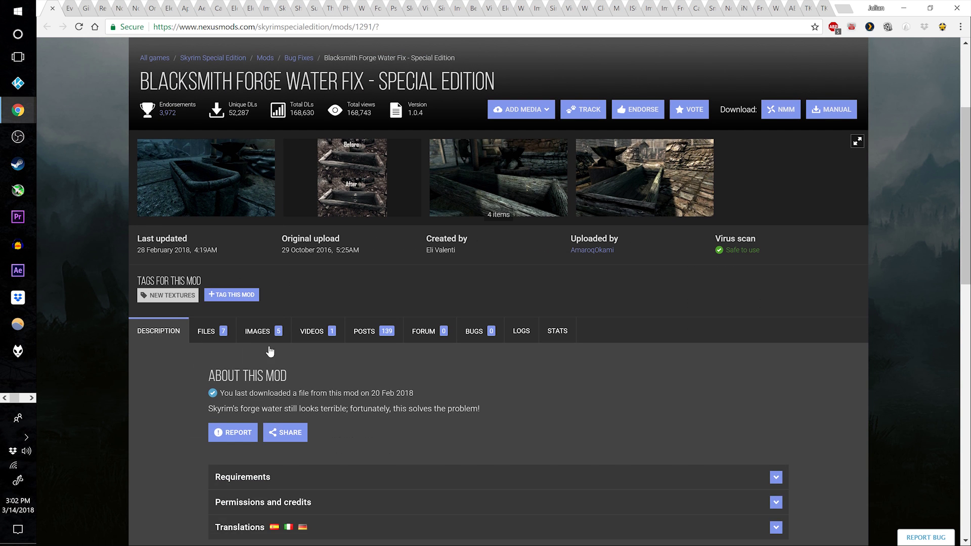
{"action": "left_click", "coordinate": [208, 329]}
{"action": "scroll", "coordinate": [385, 373], "scroll_direction": "down", "scroll_amount": 1}
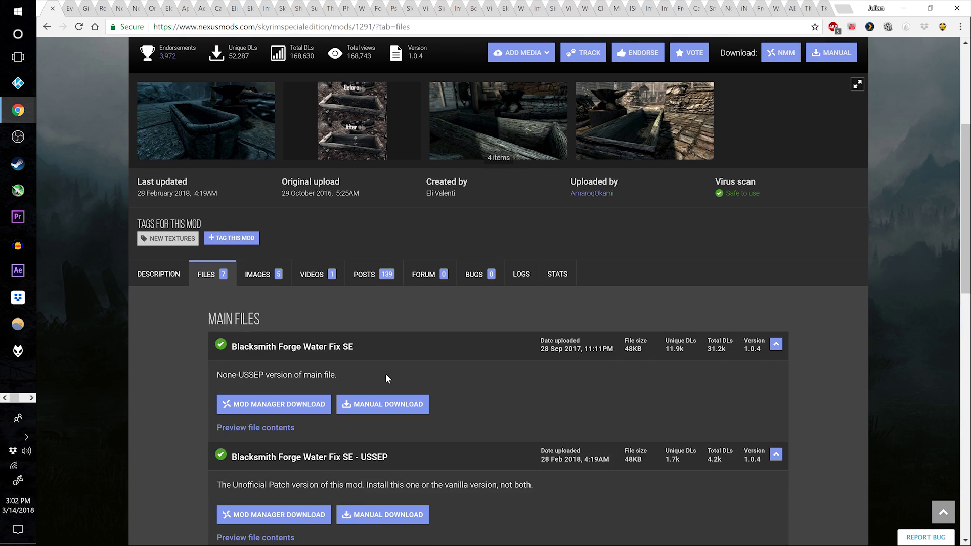
{"action": "scroll", "coordinate": [385, 373], "scroll_direction": "down", "scroll_amount": 2}
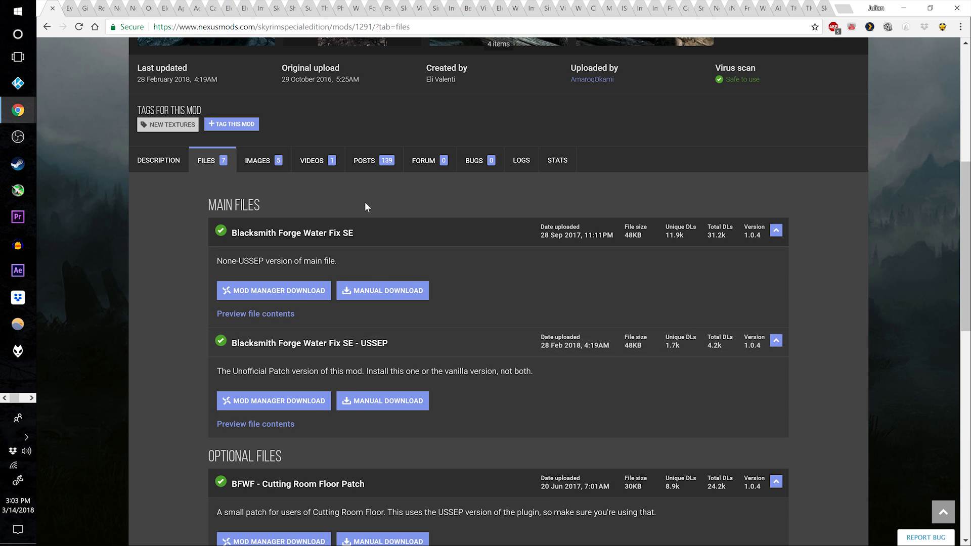
{"action": "left_click", "coordinate": [308, 400]}
{"action": "scroll", "coordinate": [244, 374], "scroll_direction": "down", "scroll_amount": 2}
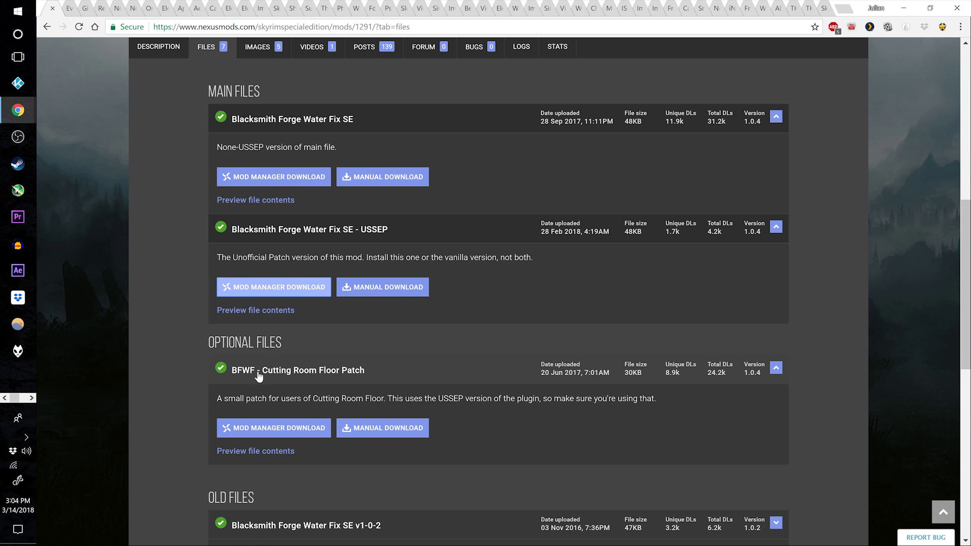
{"action": "left_click", "coordinate": [289, 433]}
{"action": "key", "text": "ctrl+w"}
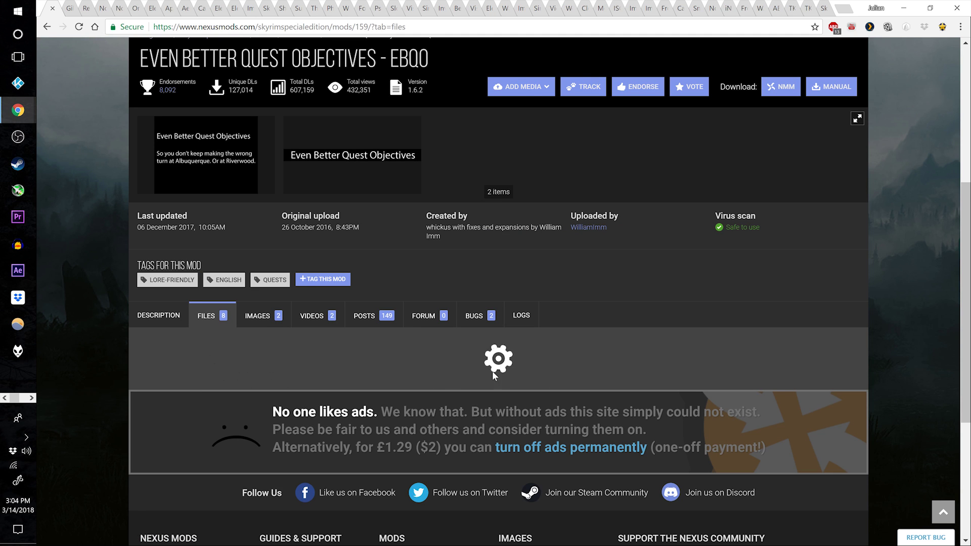
{"action": "scroll", "coordinate": [379, 412], "scroll_direction": "down", "scroll_amount": 1}
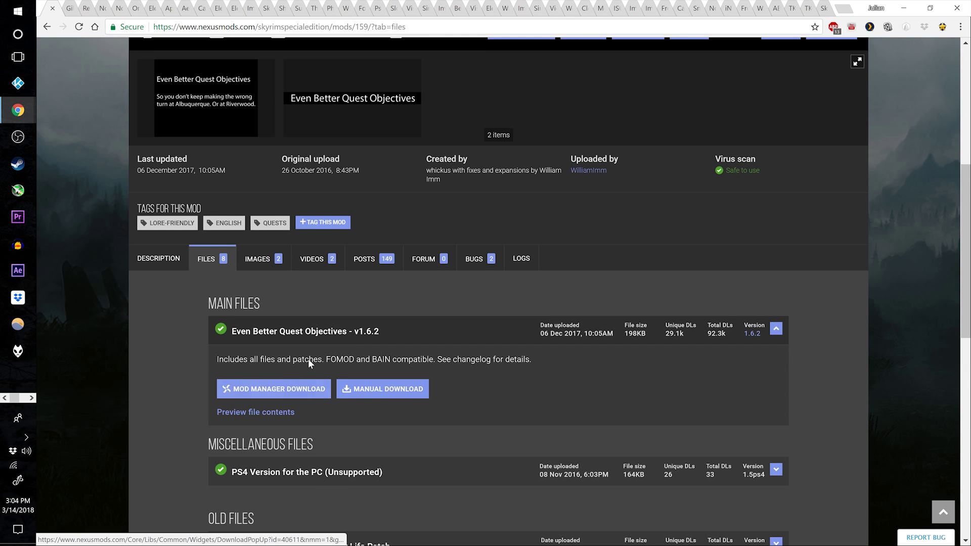
{"action": "left_click", "coordinate": [306, 395]}
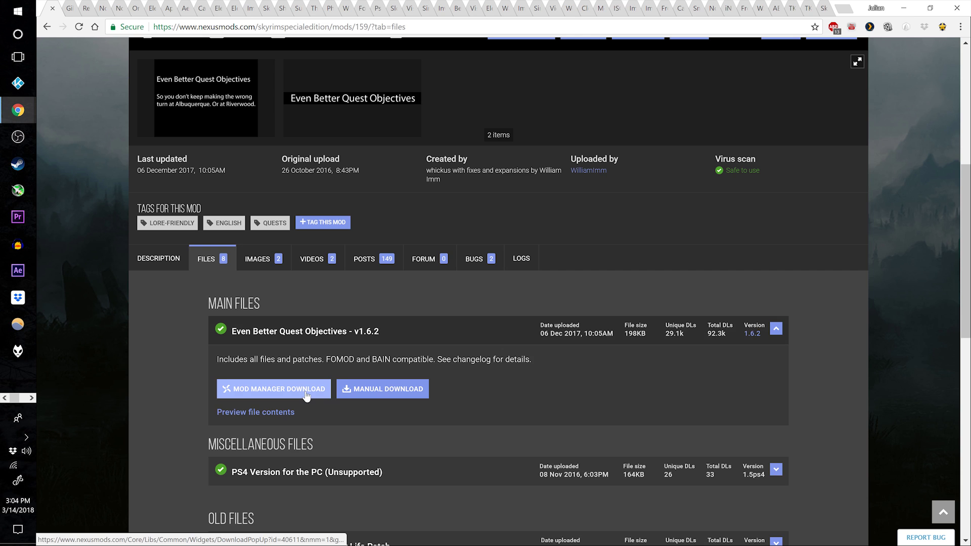
{"action": "key", "text": "ctrl+w"}
- Queue the Amazing Follower Tweaks main file plus its Dragonborn and USSEP beta1 patches
{"action": "scroll", "coordinate": [341, 344], "scroll_direction": "down", "scroll_amount": 3}
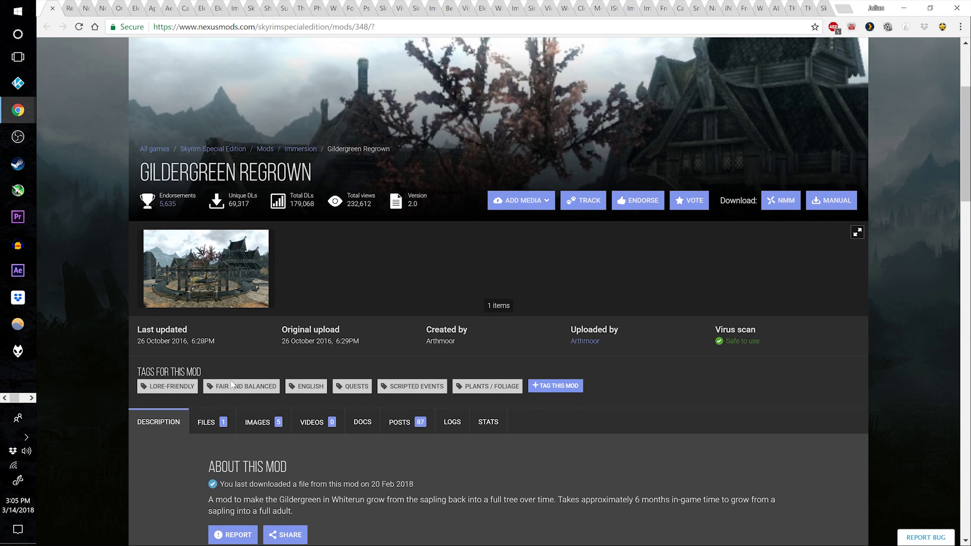
{"action": "left_click", "coordinate": [209, 422]}
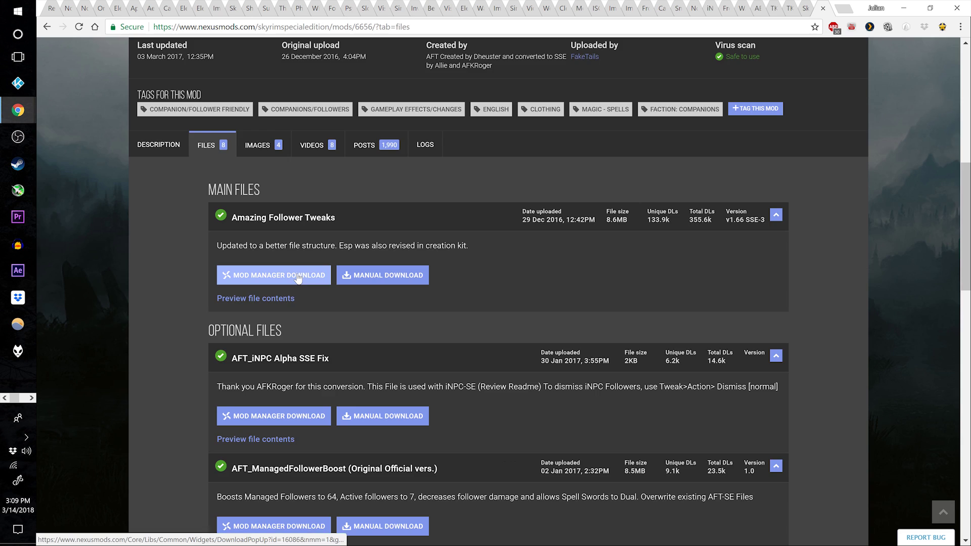
{"action": "left_click", "coordinate": [283, 275]}
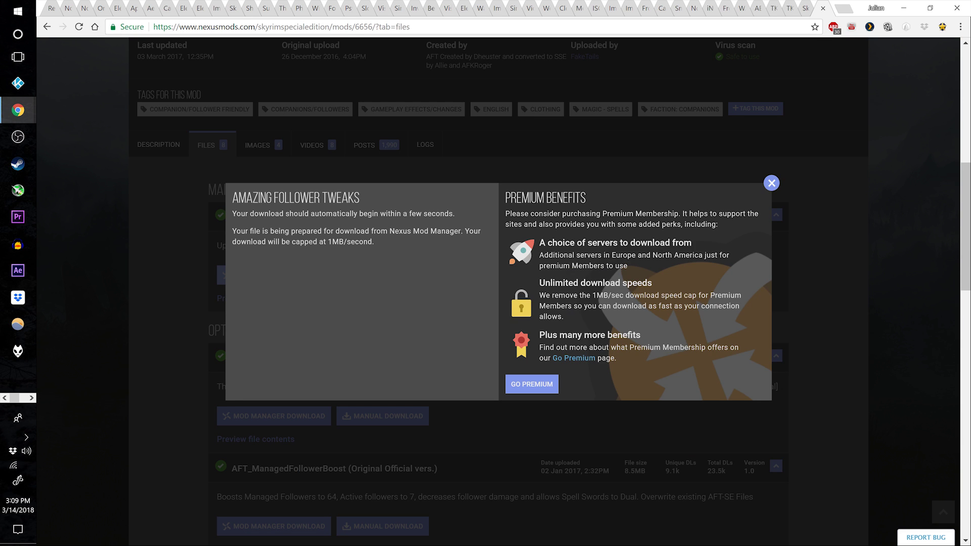
{"action": "left_click", "coordinate": [771, 184]}
{"action": "scroll", "coordinate": [718, 202], "scroll_direction": "down", "scroll_amount": 10}
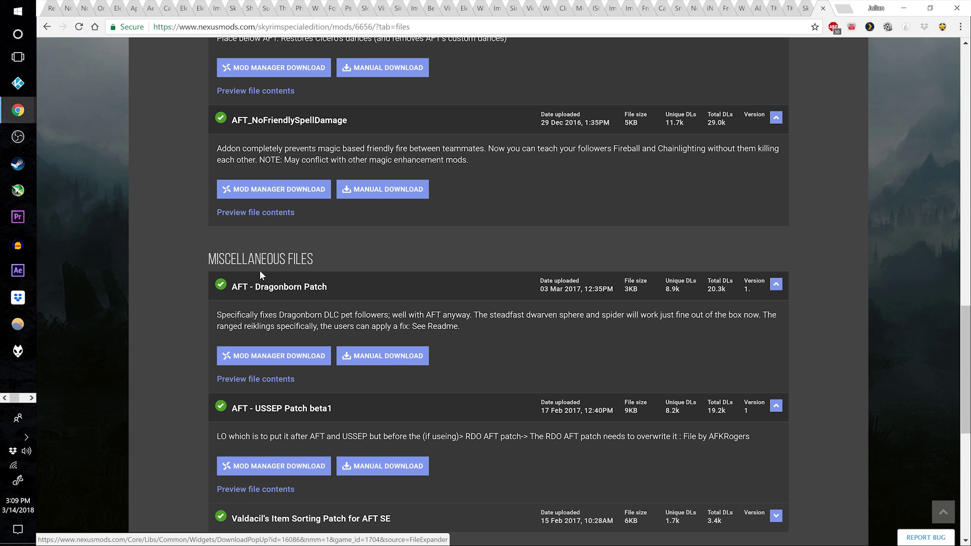
{"action": "left_click", "coordinate": [313, 357]}
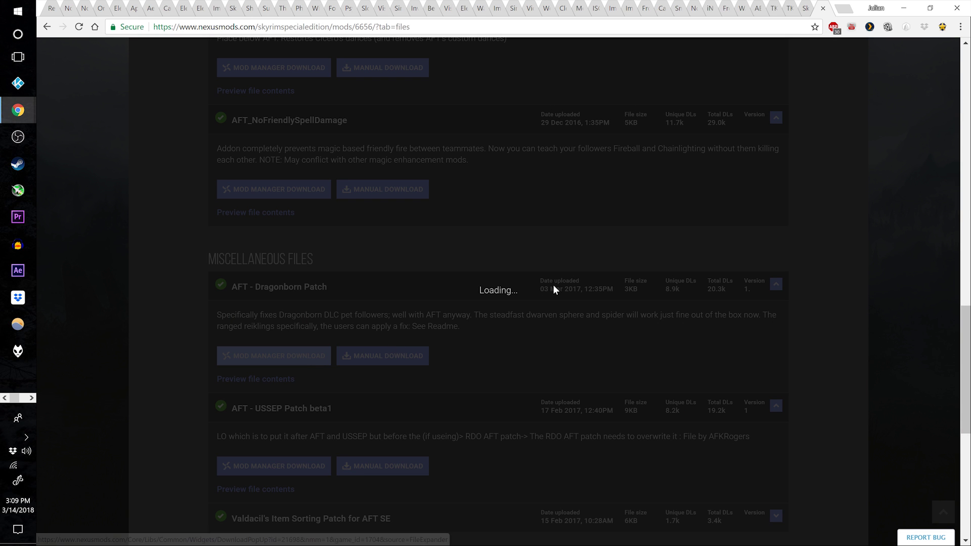
{"action": "left_click", "coordinate": [616, 229]}
{"action": "scroll", "coordinate": [455, 263], "scroll_direction": "down", "scroll_amount": 3}
{"action": "left_click", "coordinate": [291, 298]}
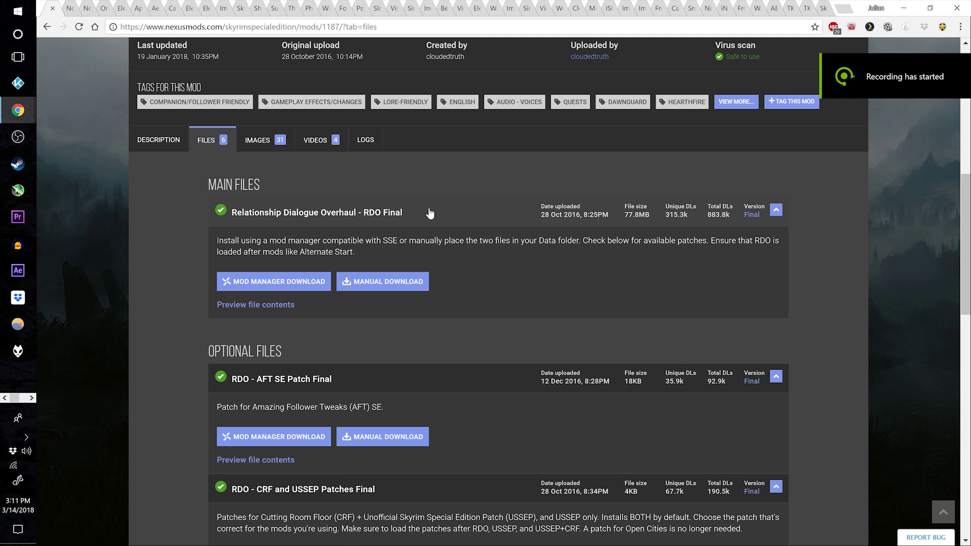
- Queue RDO Final with its AFT SE and CRF and USSEP patches, then close the tab
{"action": "left_click", "coordinate": [279, 282]}
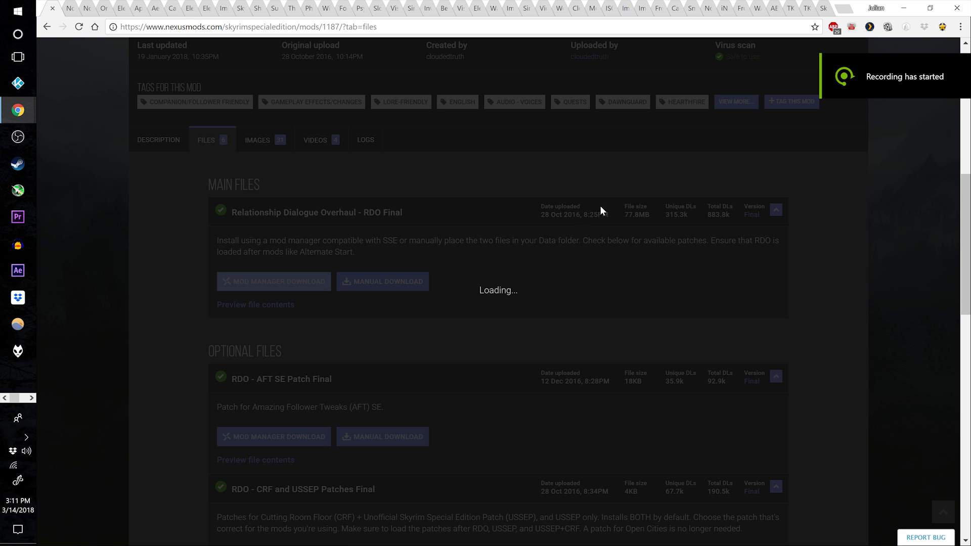
{"action": "left_click", "coordinate": [766, 184]}
{"action": "scroll", "coordinate": [355, 272], "scroll_direction": "down", "scroll_amount": 2}
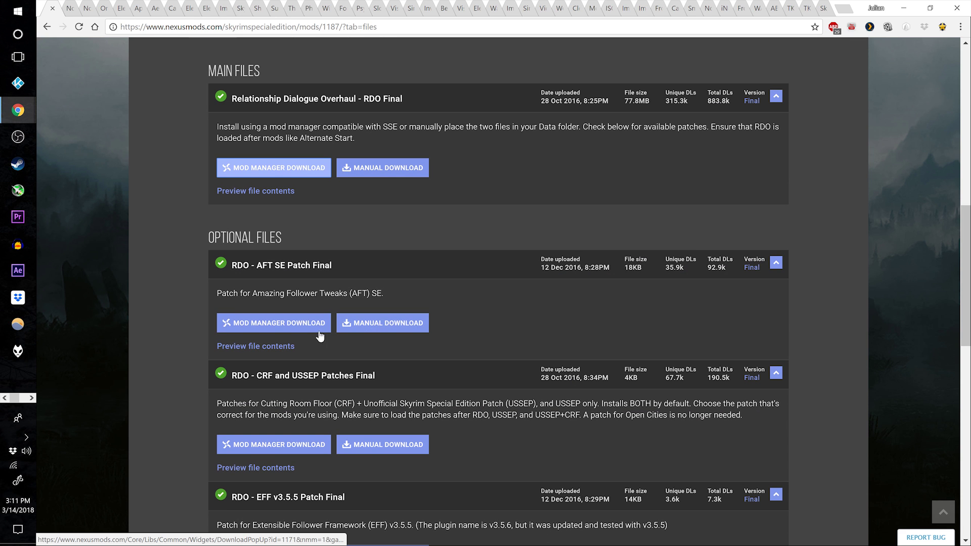
{"action": "left_click", "coordinate": [291, 326]}
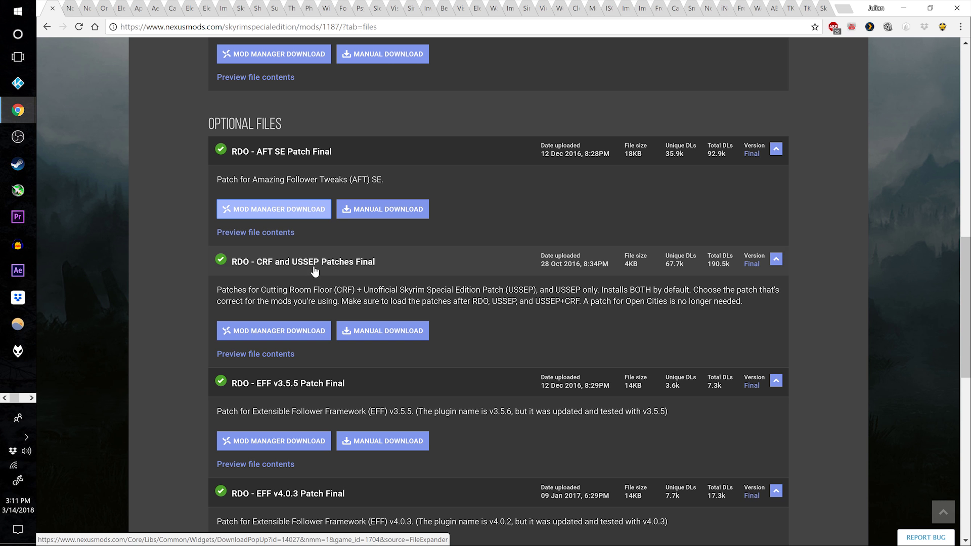
{"action": "left_click", "coordinate": [317, 327]}
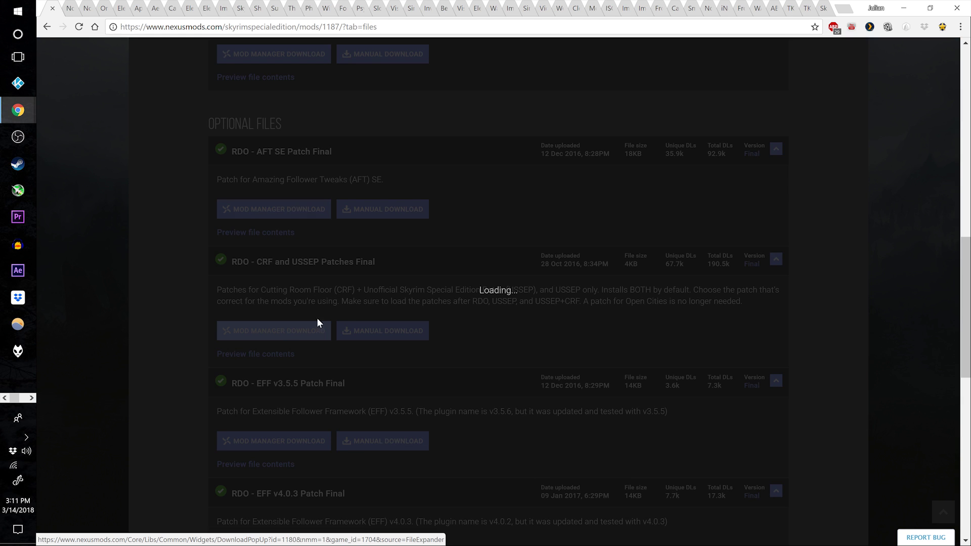
{"action": "key", "text": "ctrl+w"}
- Queue No More Glowing Weapons Mod and close the No Spinning Death Animation tab
{"action": "scroll", "coordinate": [460, 319], "scroll_direction": "down", "scroll_amount": 5}
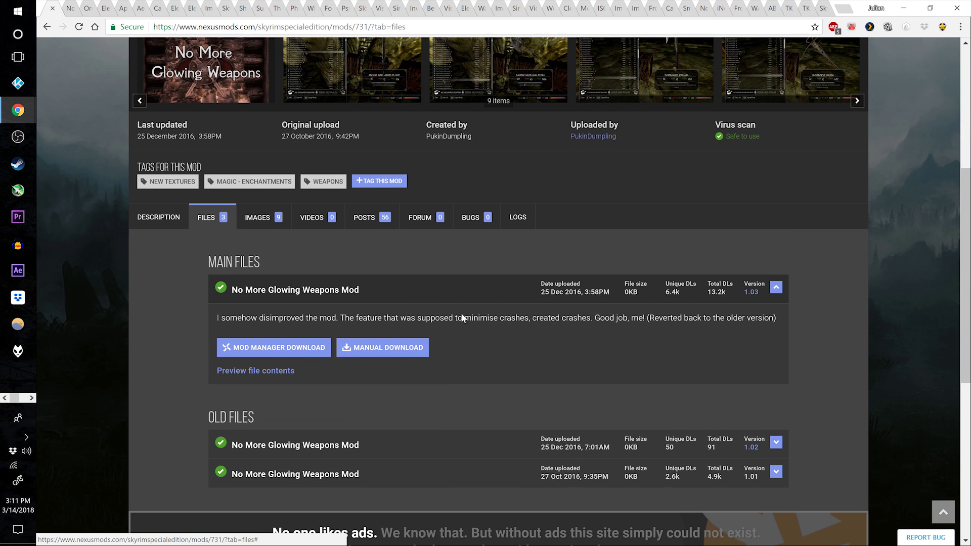
{"action": "left_click", "coordinate": [313, 349]}
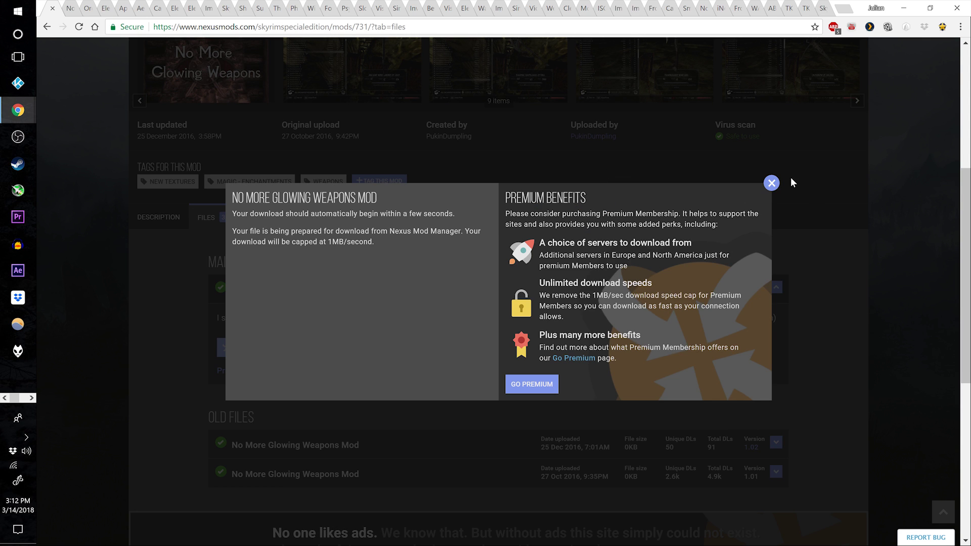
{"action": "key", "text": "ctrl+w"}
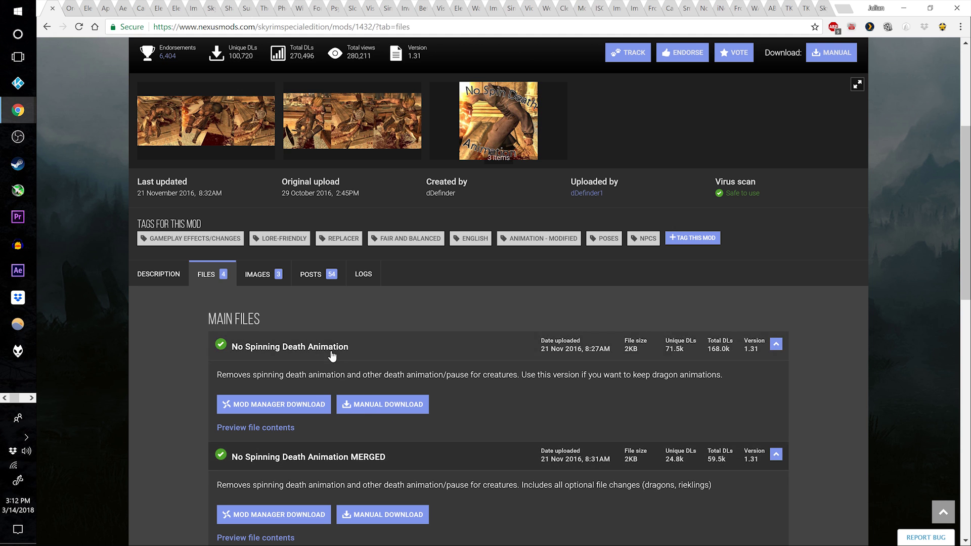
{"action": "key", "text": "ctrl+w"}
- Queue Ordinator v926, Perk Points at Skill Level 50-75-100 and Thief Skills Rebalance for Ordinator
{"action": "scroll", "coordinate": [298, 375], "scroll_direction": "down", "scroll_amount": 1}
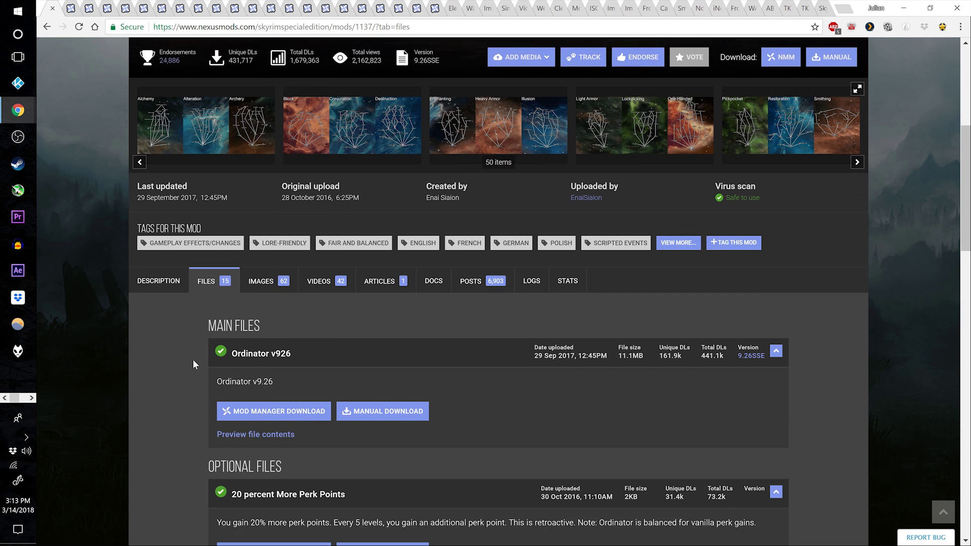
{"action": "left_click", "coordinate": [302, 389]}
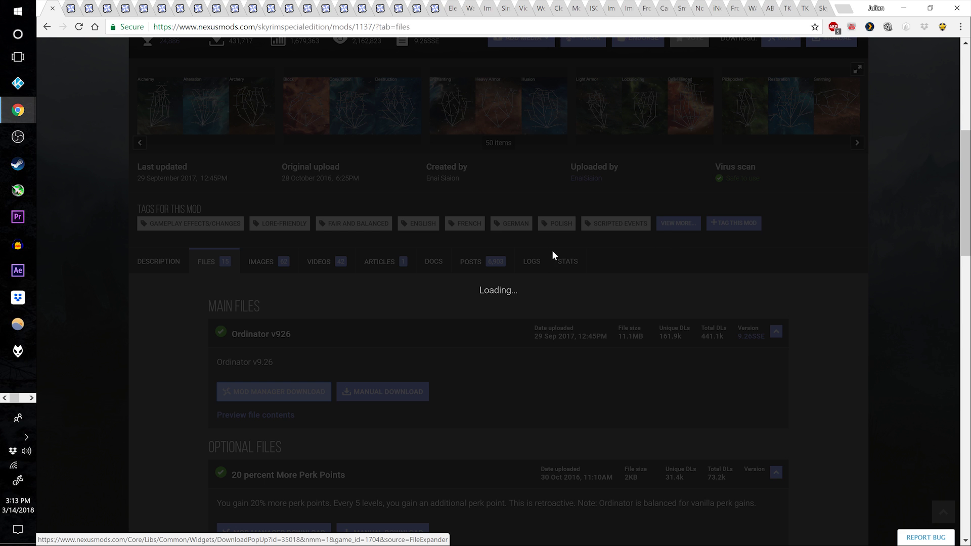
{"action": "scroll", "coordinate": [143, 314], "scroll_direction": "down", "scroll_amount": 8}
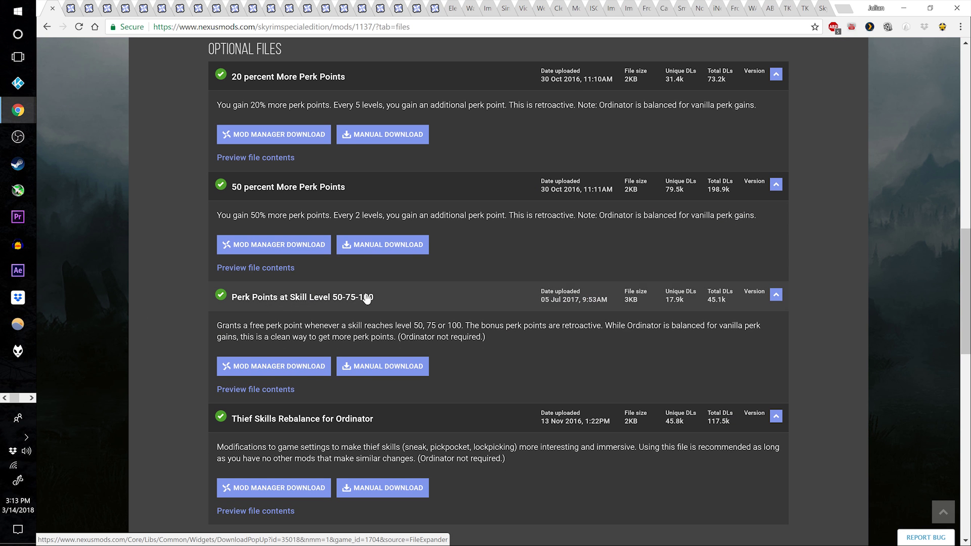
{"action": "left_click", "coordinate": [297, 368]}
{"action": "scroll", "coordinate": [303, 336], "scroll_direction": "down", "scroll_amount": 1}
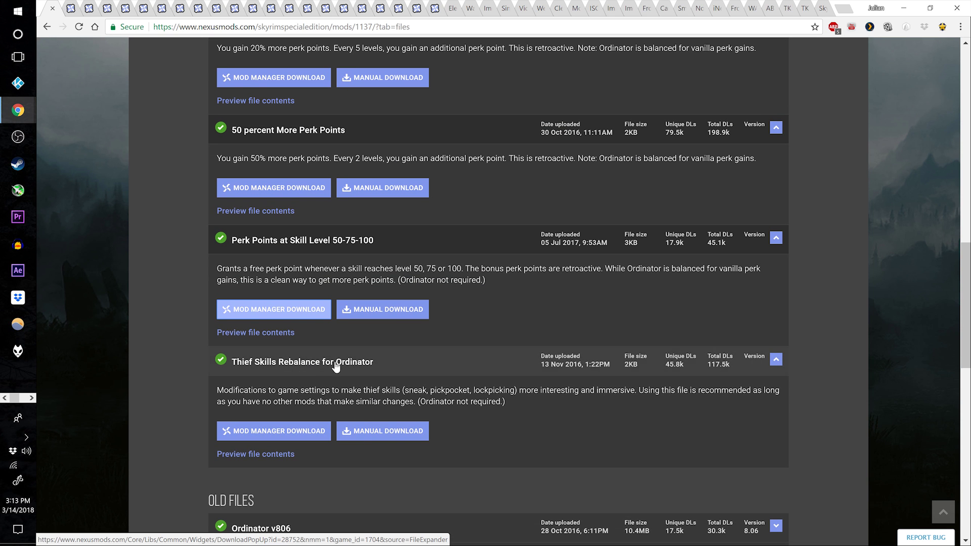
{"action": "left_click", "coordinate": [301, 431]}
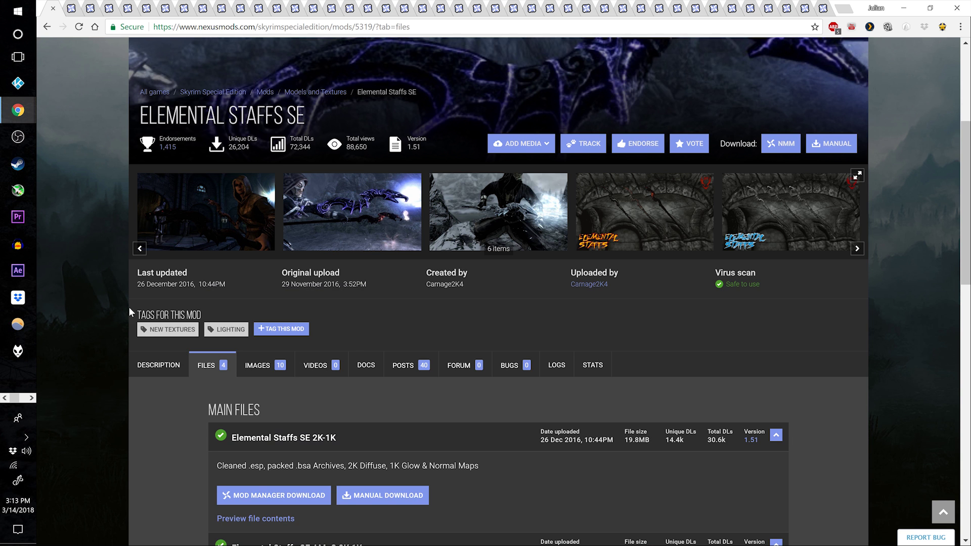
- Queue the Elemental Staffs SE AMoS file and Apocalypse v945, dismissing the confirmation popup
{"action": "scroll", "coordinate": [129, 306], "scroll_direction": "down", "scroll_amount": 4}
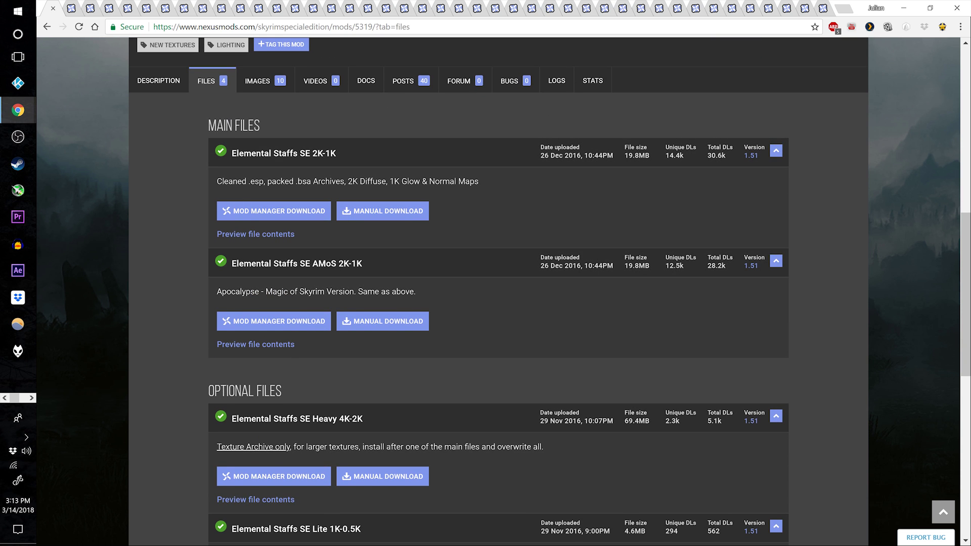
{"action": "left_click", "coordinate": [281, 320]}
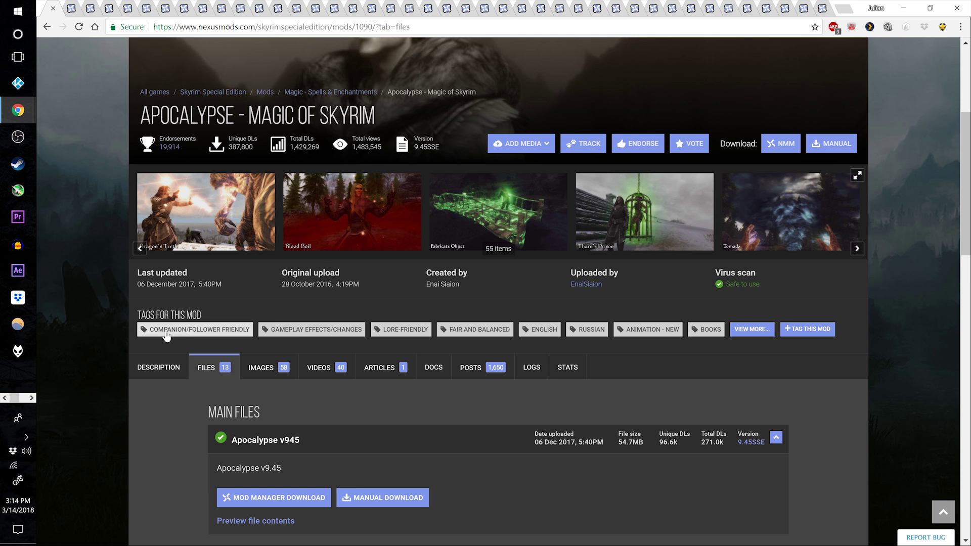
{"action": "scroll", "coordinate": [165, 360], "scroll_direction": "down", "scroll_amount": 3}
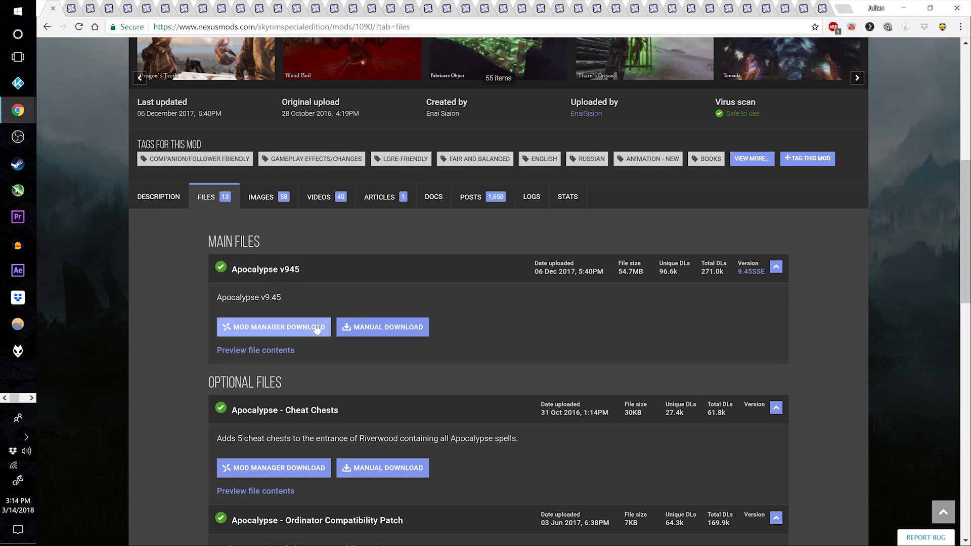
{"action": "left_click", "coordinate": [293, 327]}
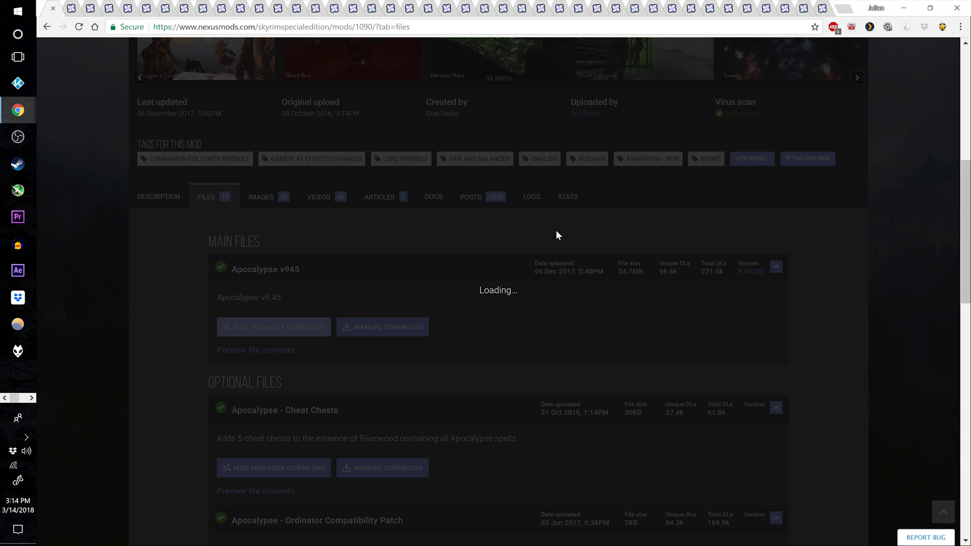
{"action": "left_click", "coordinate": [771, 183]}
{"action": "scroll", "coordinate": [266, 361], "scroll_direction": "down", "scroll_amount": 3}
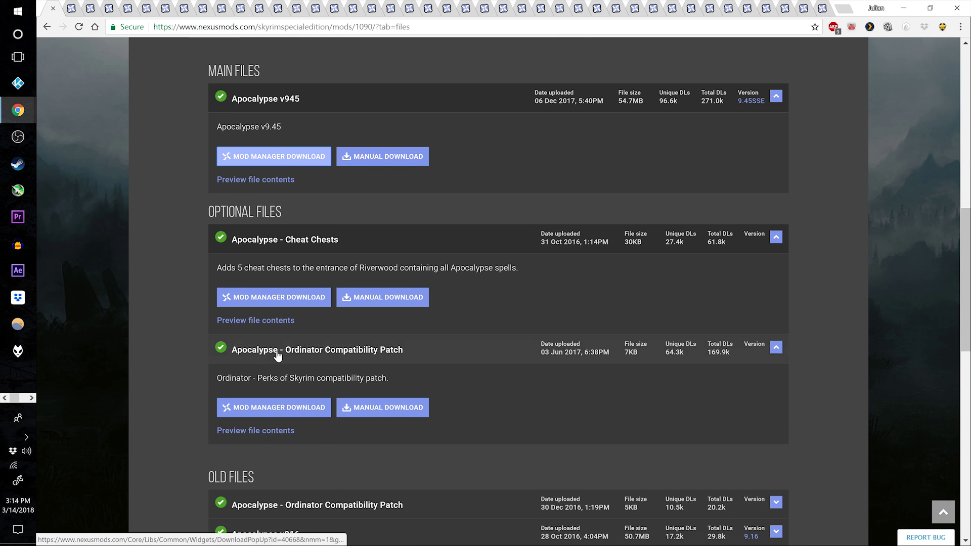
- Queue the Apocalypse Ordinator Compatibility Patch and the Aetherial Veins main file
{"action": "left_click", "coordinate": [279, 408]}
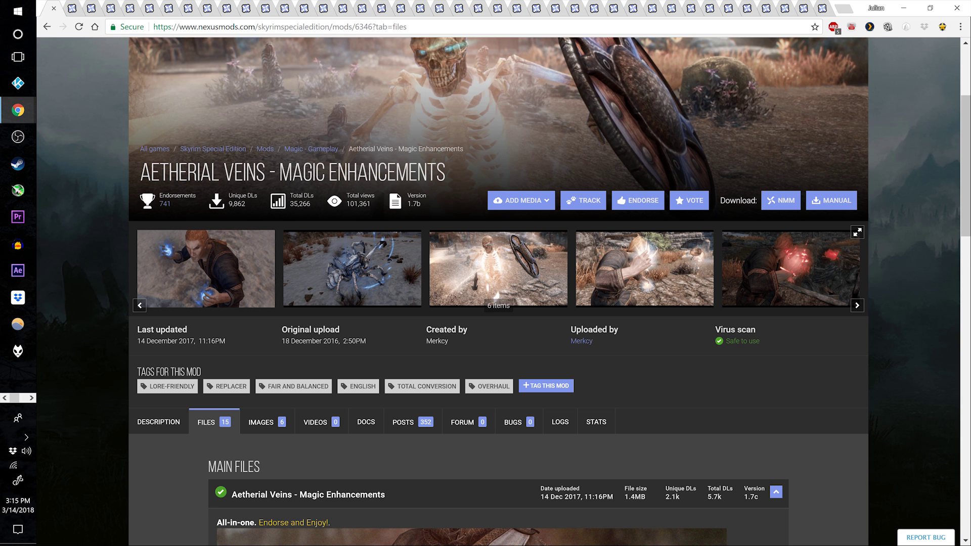
{"action": "scroll", "coordinate": [172, 368], "scroll_direction": "down", "scroll_amount": 3}
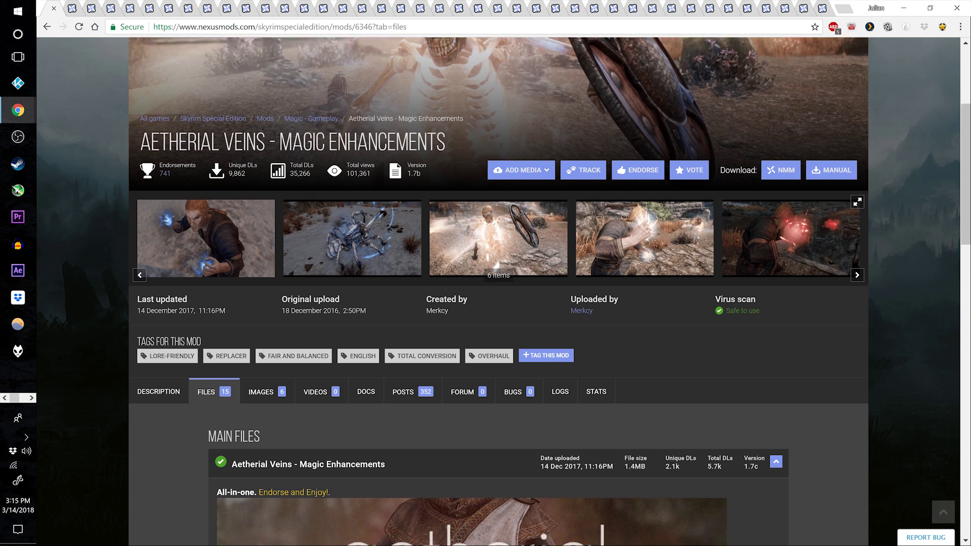
{"action": "scroll", "coordinate": [189, 354], "scroll_direction": "down", "scroll_amount": 6}
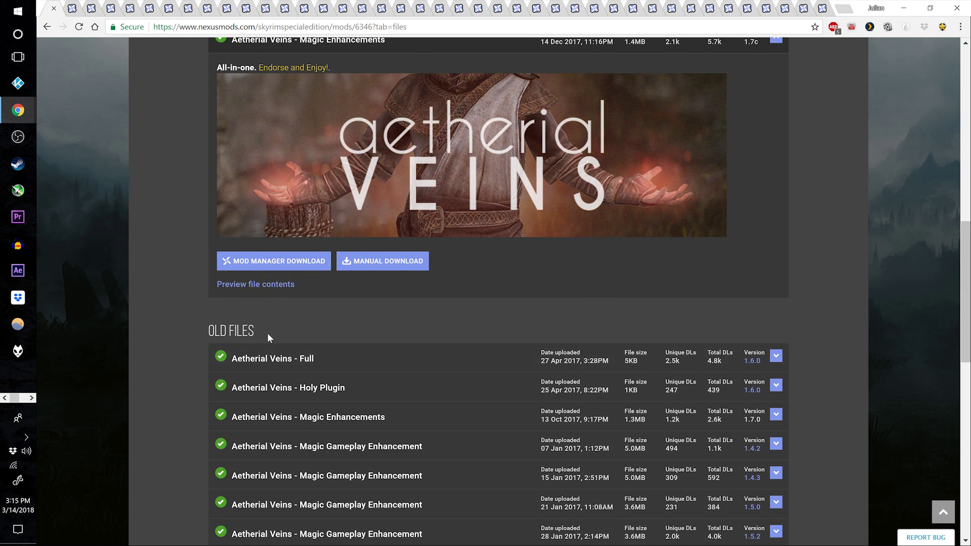
{"action": "scroll", "coordinate": [288, 333], "scroll_direction": "up", "scroll_amount": 1}
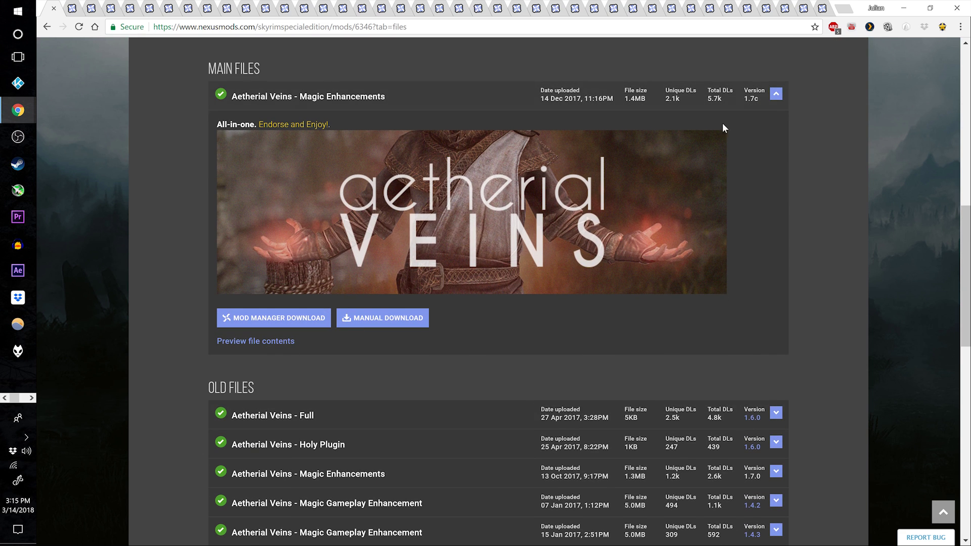
{"action": "left_click", "coordinate": [280, 319]}
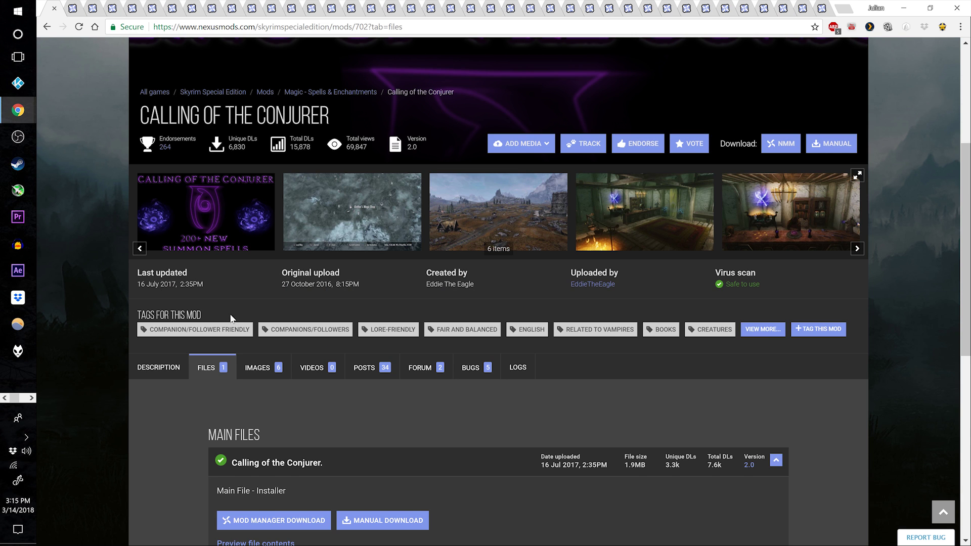
- Queue Elemental Destruction Magic SE, its Ordinator Patch, and Immersive Performance for Ordinator
{"action": "scroll", "coordinate": [202, 318], "scroll_direction": "down", "scroll_amount": 4}
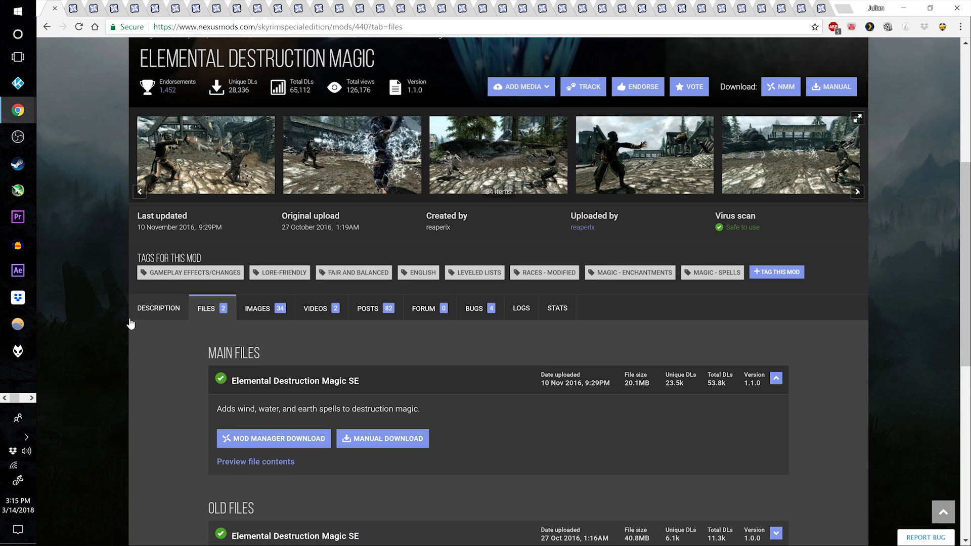
{"action": "scroll", "coordinate": [303, 387], "scroll_direction": "down", "scroll_amount": 1}
{"action": "left_click", "coordinate": [307, 382]}
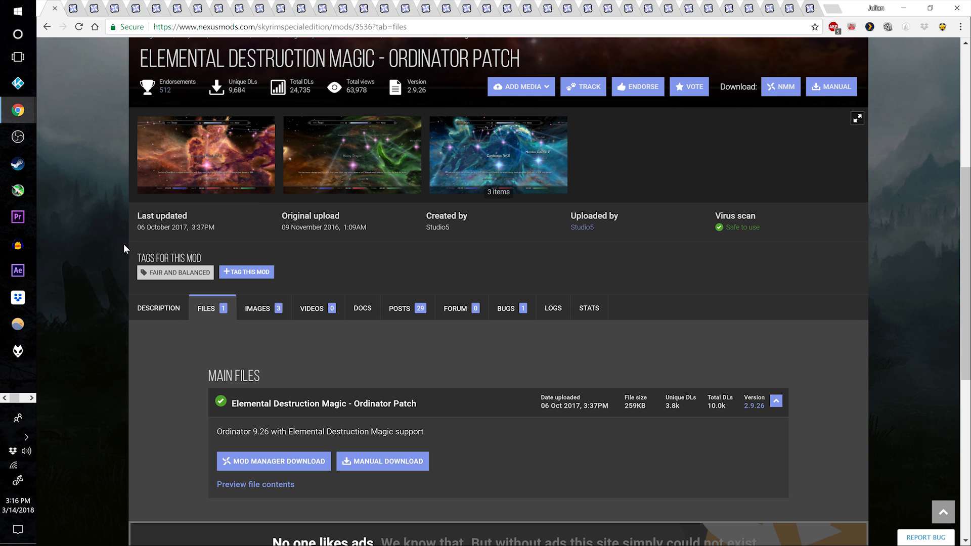
{"action": "scroll", "coordinate": [192, 334], "scroll_direction": "down", "scroll_amount": 2}
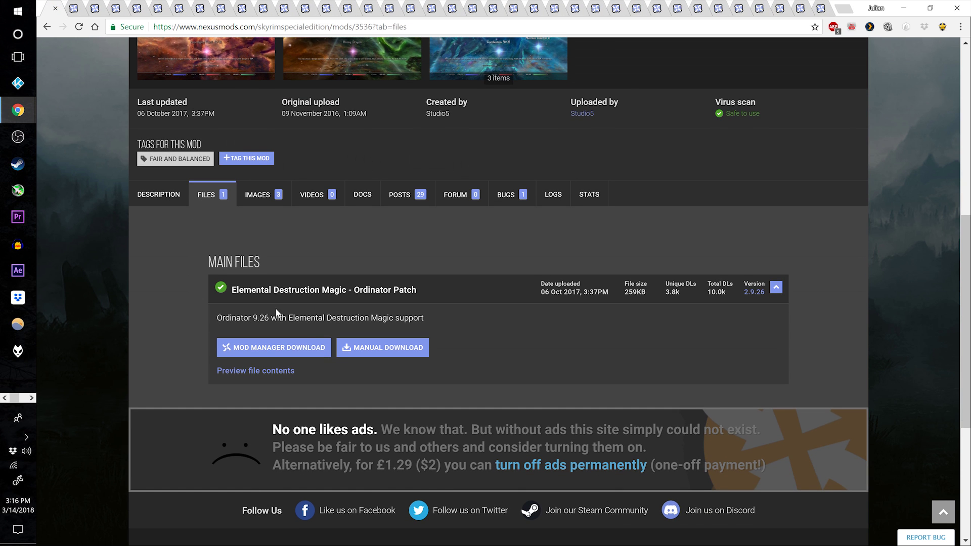
{"action": "left_click", "coordinate": [290, 345]}
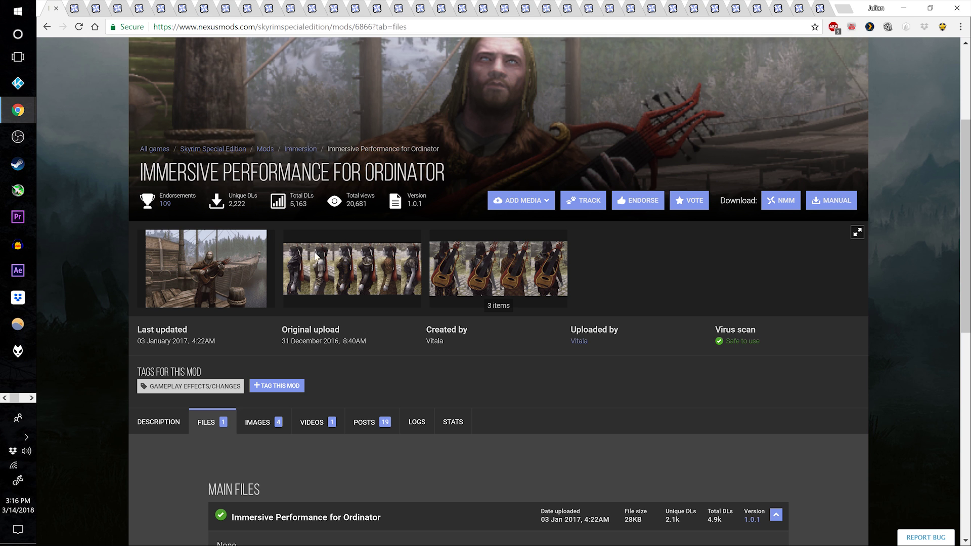
{"action": "scroll", "coordinate": [316, 256], "scroll_direction": "down", "scroll_amount": 2}
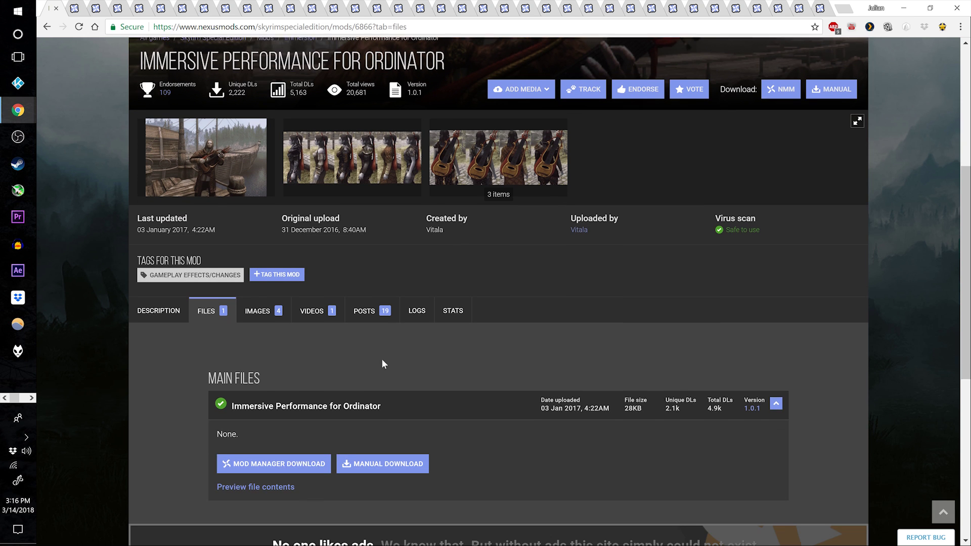
{"action": "left_click", "coordinate": [253, 461]}
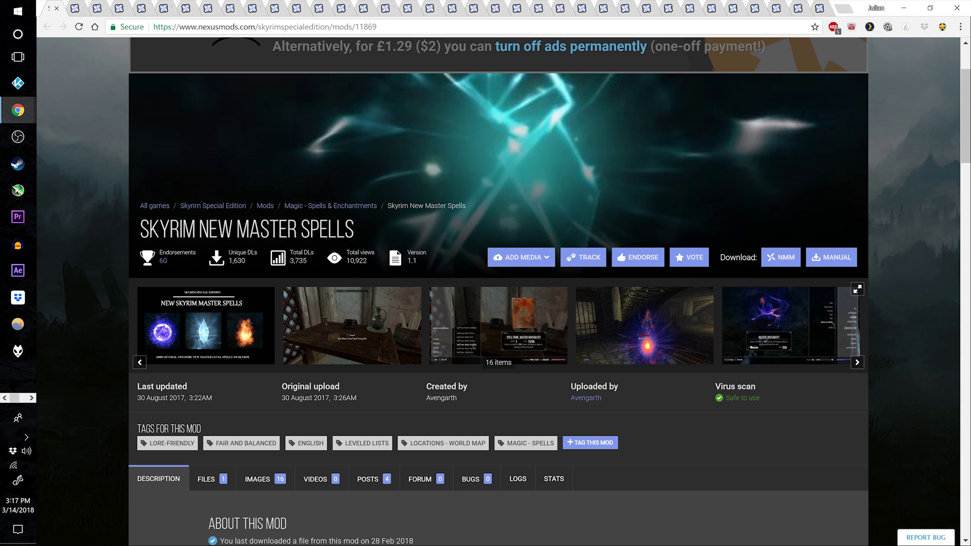
- Queue Skyrim New Master Spells, the Shadow Spell Package main file and Summermyst v305
{"action": "scroll", "coordinate": [453, 327], "scroll_direction": "down", "scroll_amount": 3}
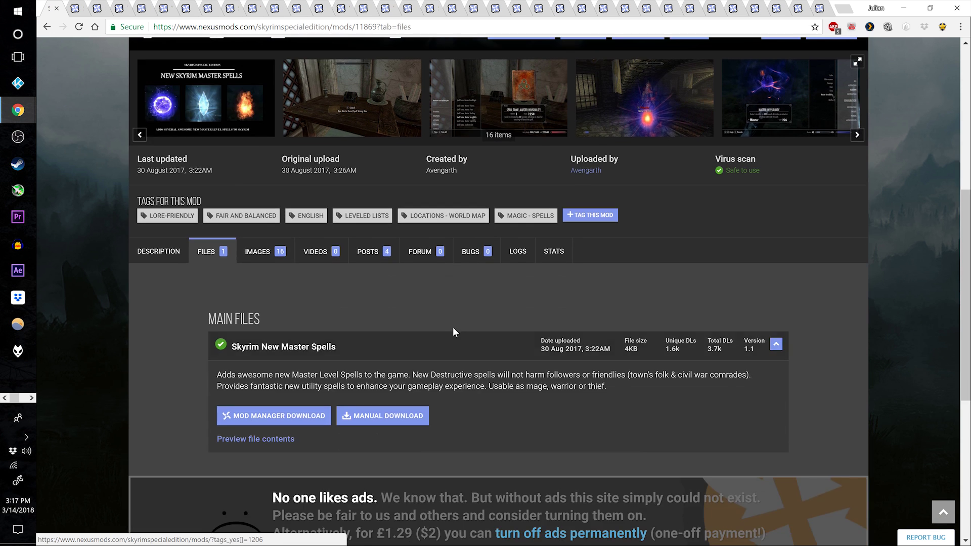
{"action": "left_click", "coordinate": [307, 360]}
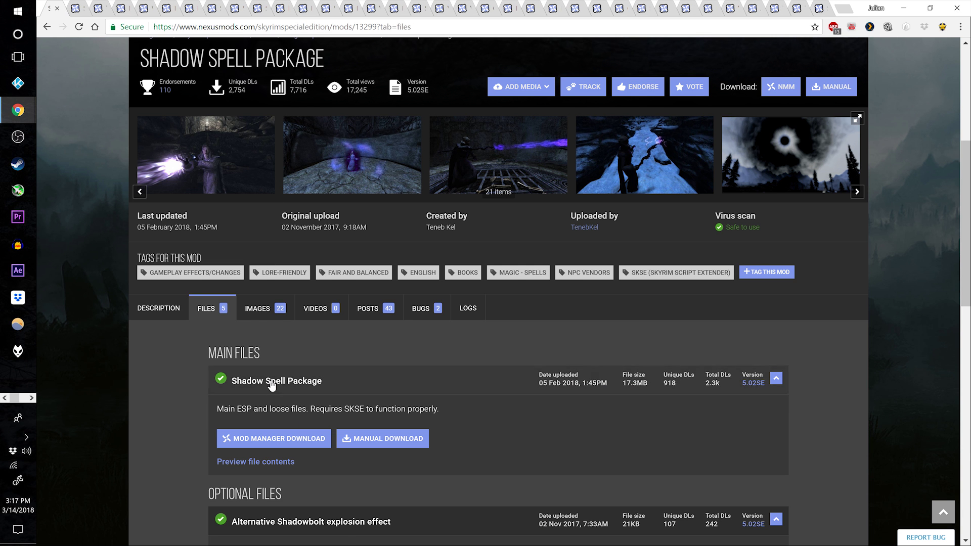
{"action": "left_click", "coordinate": [283, 439]}
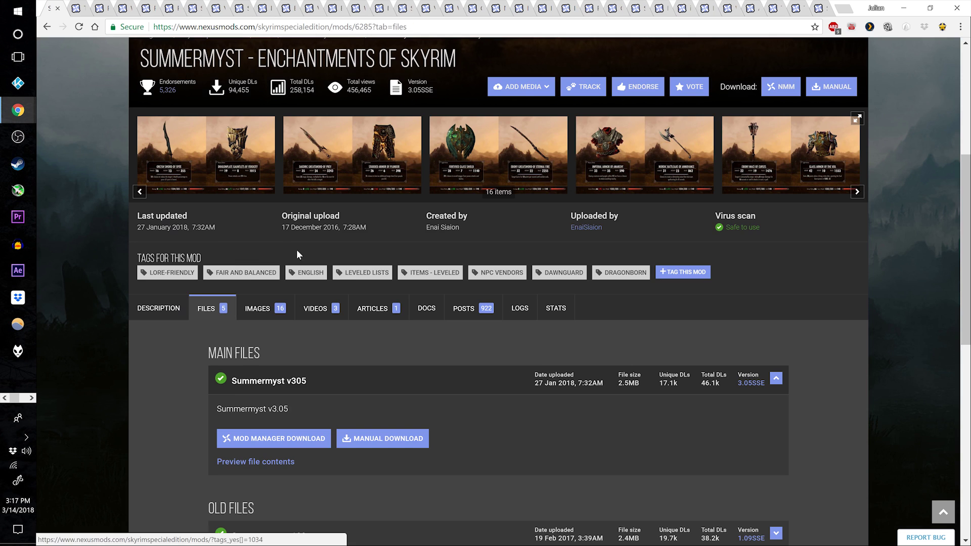
{"action": "scroll", "coordinate": [182, 335], "scroll_direction": "down", "scroll_amount": 2}
{"action": "scroll", "coordinate": [182, 340], "scroll_direction": "down", "scroll_amount": 1}
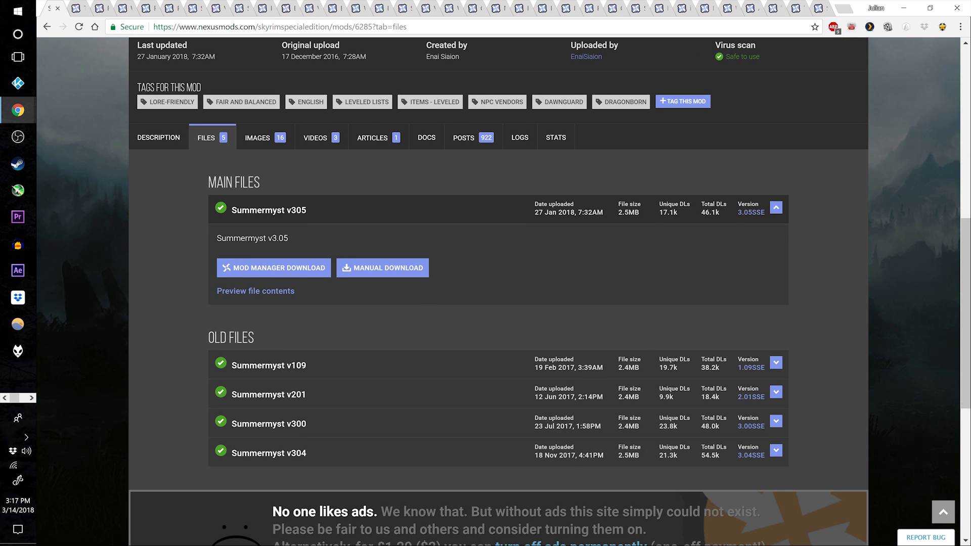
{"action": "left_click", "coordinate": [286, 273]}
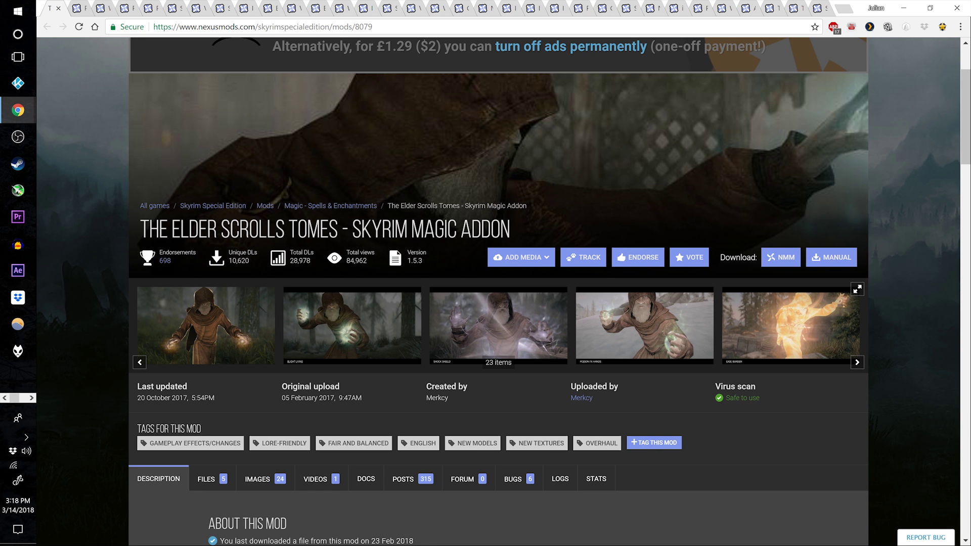
- Send The Elder Scrolls Tomes main file to the mod manager
{"action": "scroll", "coordinate": [256, 328], "scroll_direction": "down", "scroll_amount": 2}
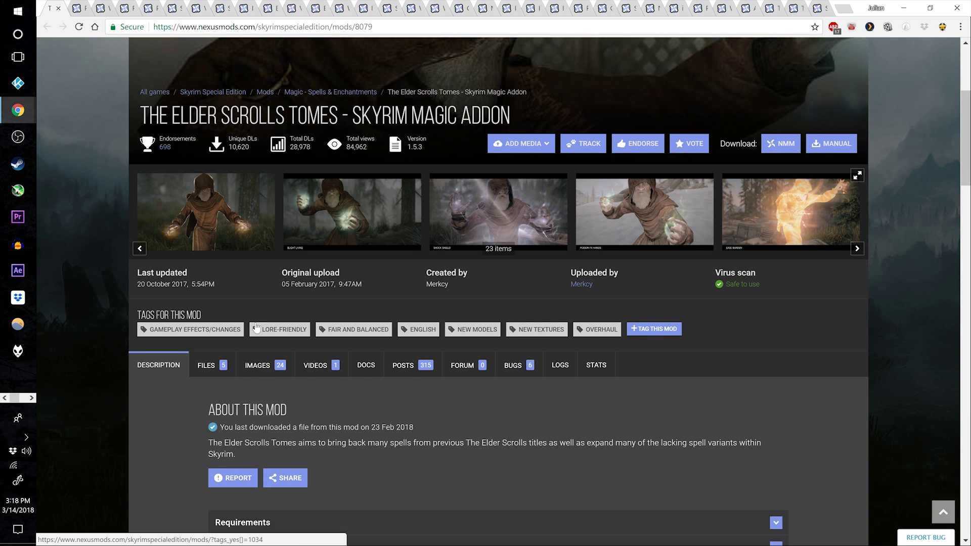
{"action": "left_click", "coordinate": [211, 368]}
{"action": "scroll", "coordinate": [335, 334], "scroll_direction": "down", "scroll_amount": 5}
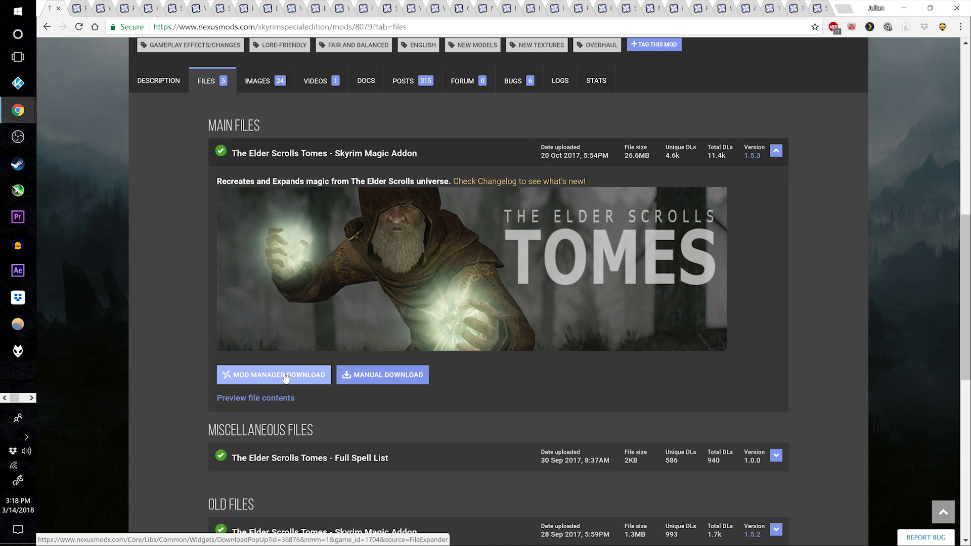
{"action": "left_click", "coordinate": [285, 375]}
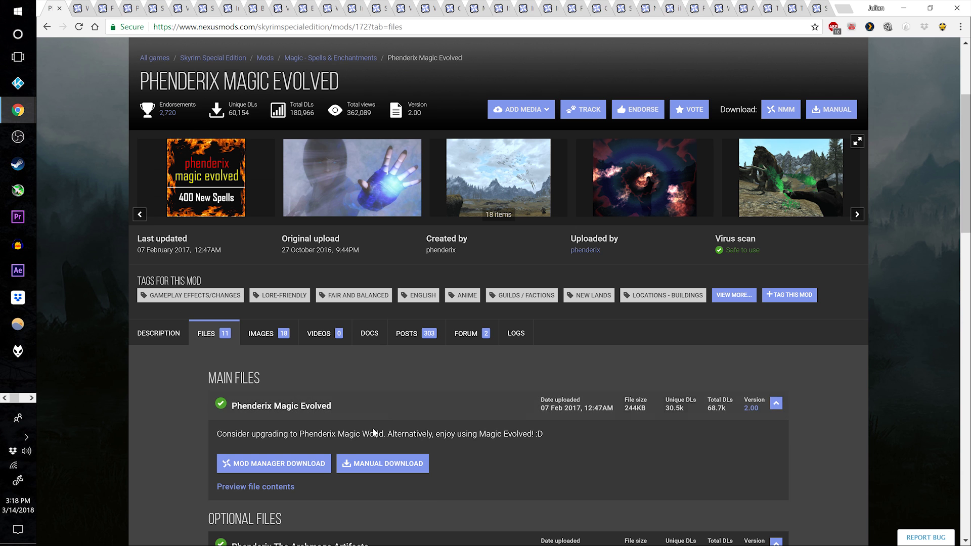
- Send Phenderix Magic Evolved and the Witchhunter spells pack to the mod manager
{"action": "left_click", "coordinate": [306, 466]}
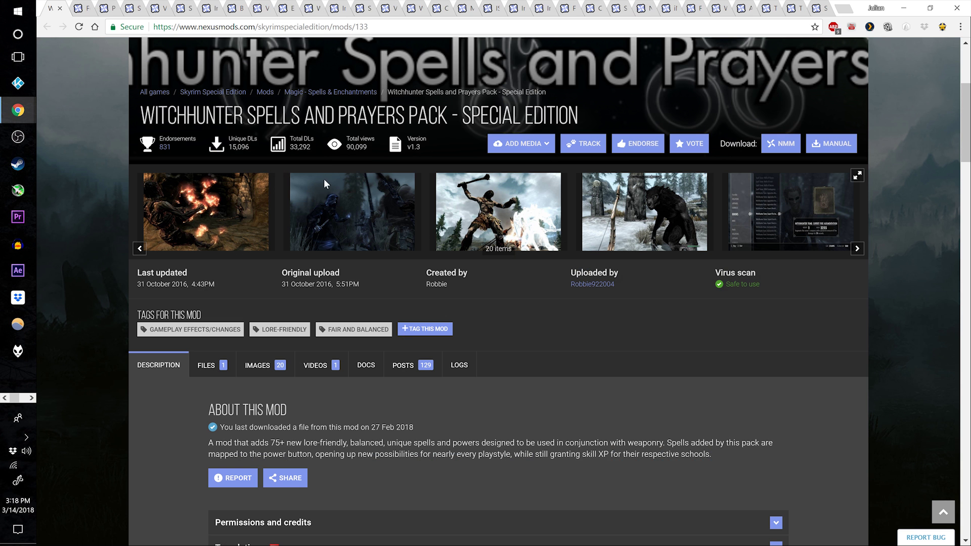
{"action": "left_click", "coordinate": [218, 365]}
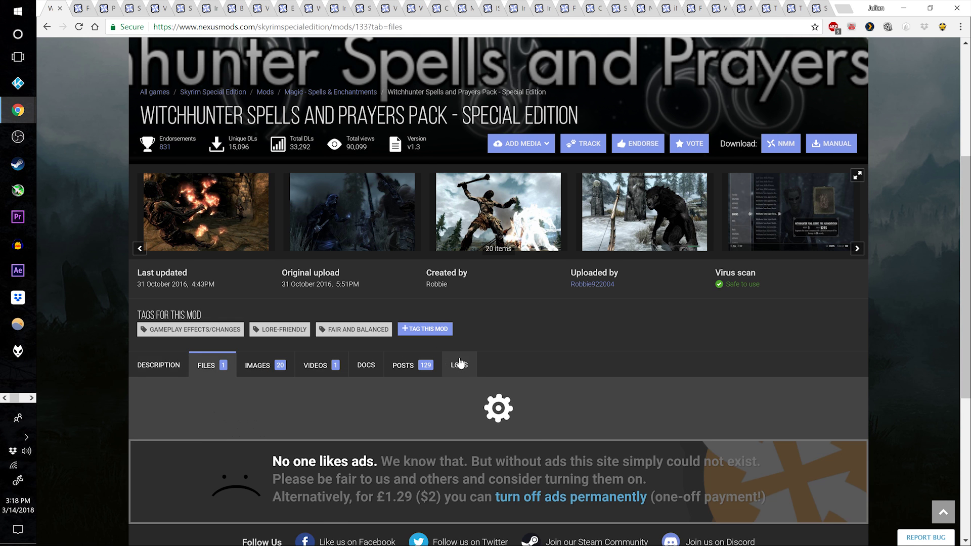
{"action": "scroll", "coordinate": [460, 365], "scroll_direction": "down", "scroll_amount": 2}
{"action": "left_click", "coordinate": [273, 416]}
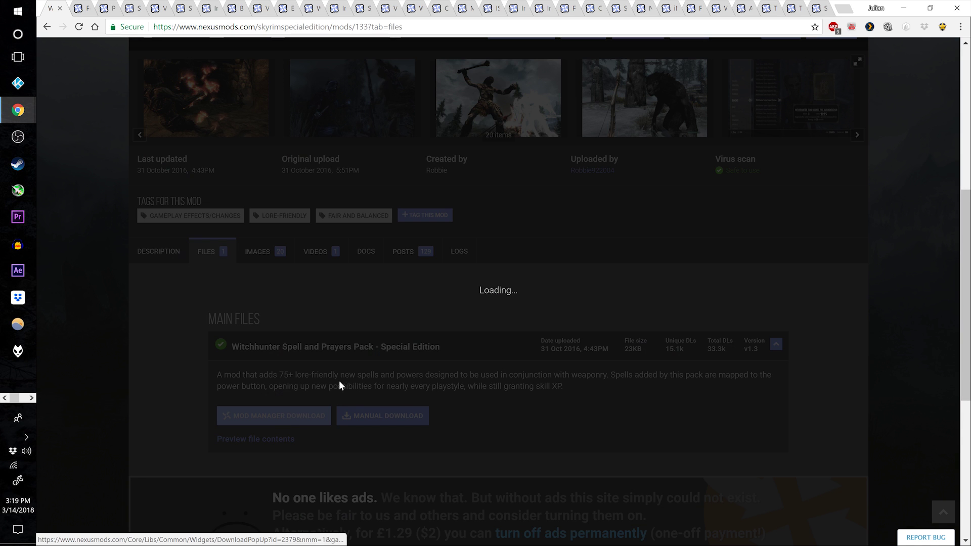
{"action": "key", "text": "ctrl+w"}
- Queue Forgotten Magic Redone SE and Psychokinesis Spell downloads, closing each page
{"action": "left_click", "coordinate": [206, 365]}
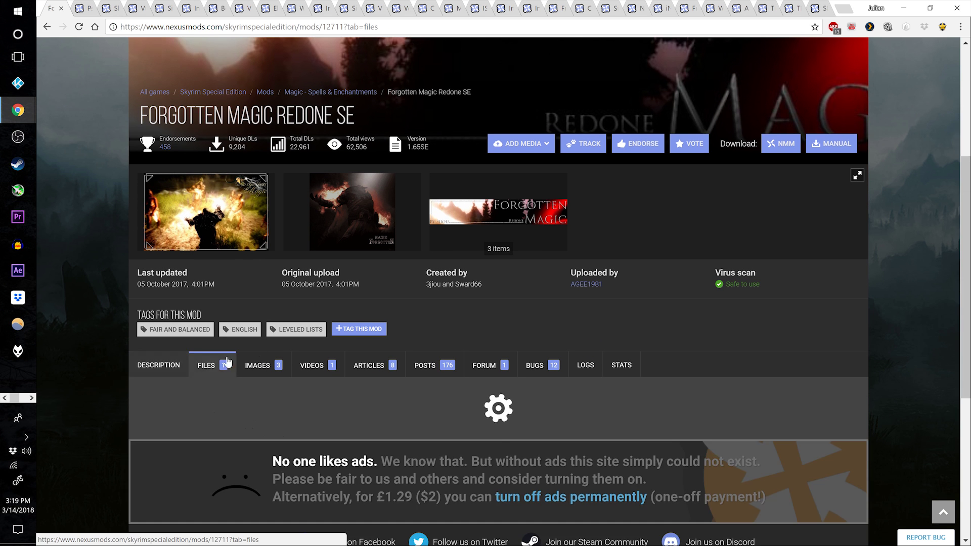
{"action": "scroll", "coordinate": [339, 336], "scroll_direction": "down", "scroll_amount": 3}
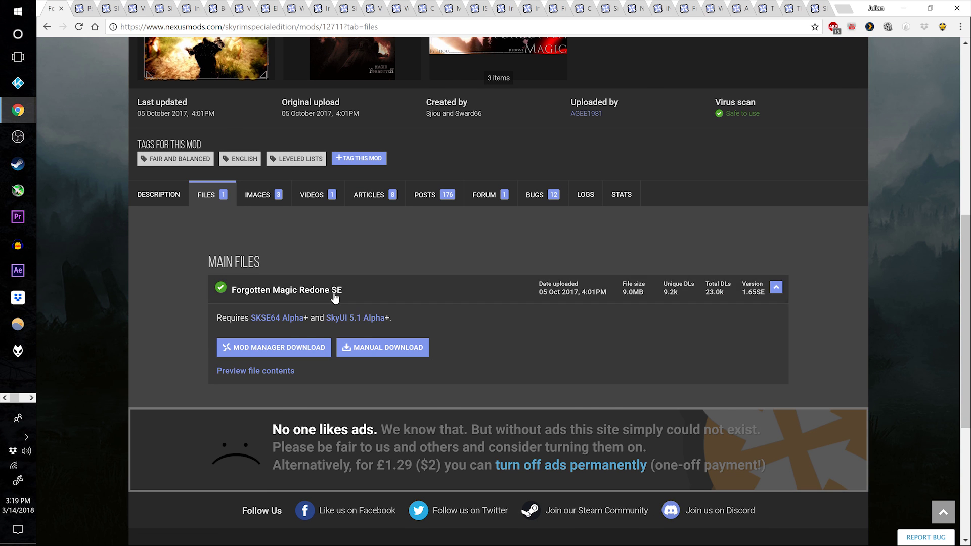
{"action": "left_click", "coordinate": [273, 347]}
{"action": "key", "text": "ctrl+w"}
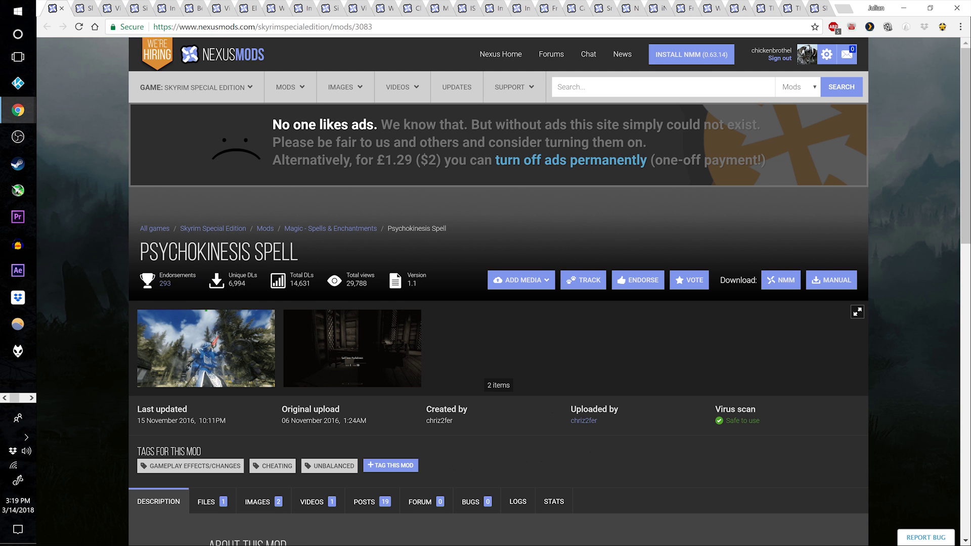
{"action": "scroll", "coordinate": [274, 288], "scroll_direction": "down", "scroll_amount": 3}
{"action": "left_click", "coordinate": [212, 331]}
{"action": "scroll", "coordinate": [304, 334], "scroll_direction": "down", "scroll_amount": 2}
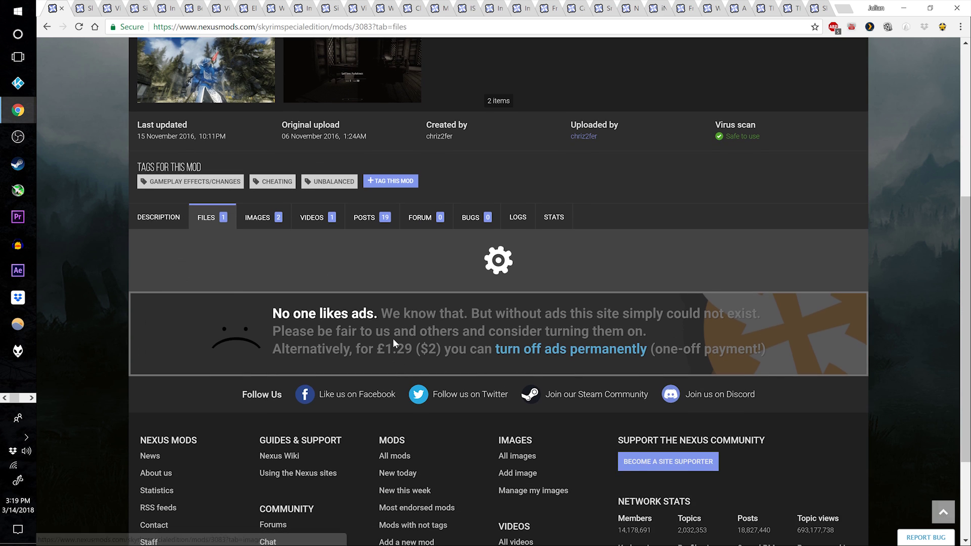
{"action": "left_click", "coordinate": [303, 370]}
{"action": "key", "text": "ctrl+w"}
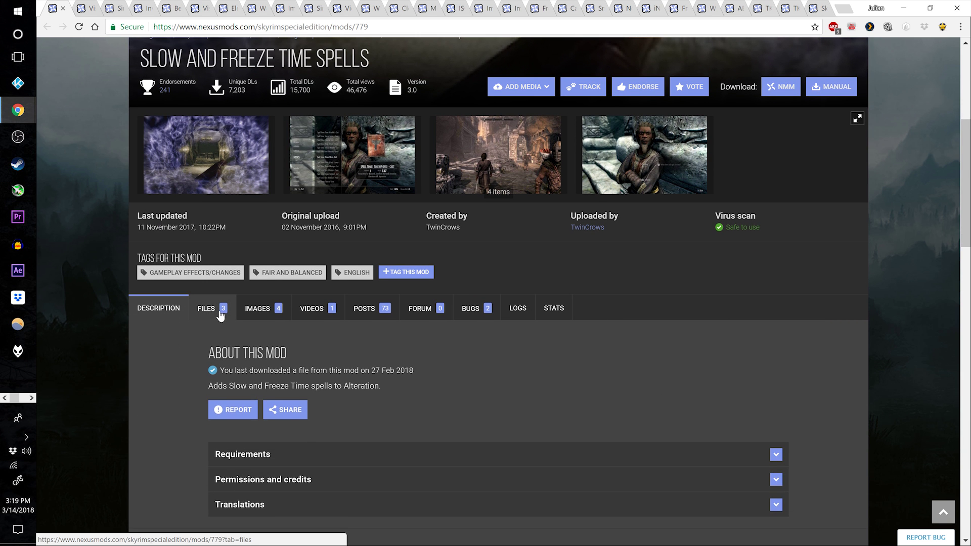
- Send Slow and Freeze Time Spells to the mod manager and close its page
{"action": "left_click", "coordinate": [221, 312]}
{"action": "scroll", "coordinate": [402, 269], "scroll_direction": "down", "scroll_amount": 2}
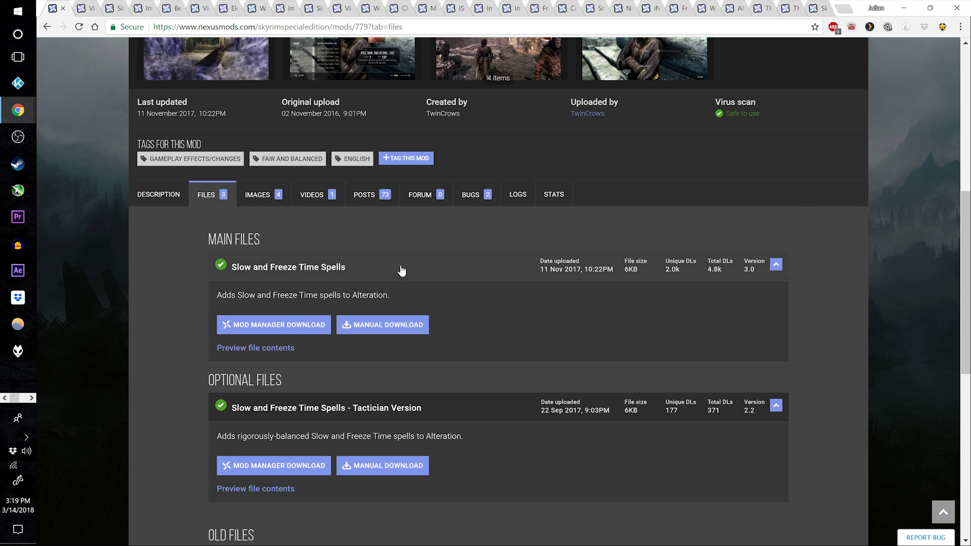
{"action": "left_click", "coordinate": [300, 334]}
{"action": "key", "text": "ctrl+w"}
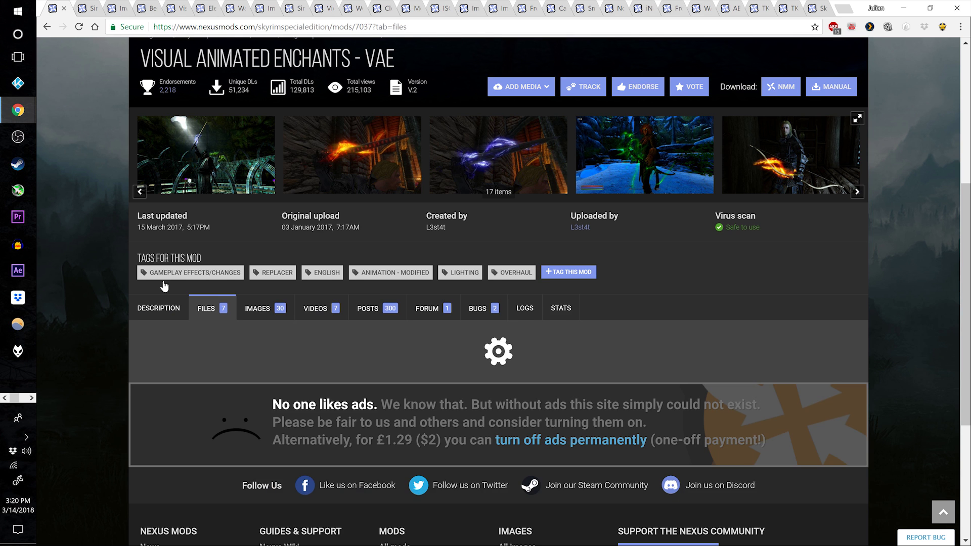
- Close the Visual Animated Enchants, Invisibility and Better Master Spells pages without downloading
{"action": "scroll", "coordinate": [339, 304], "scroll_direction": "down", "scroll_amount": 3}
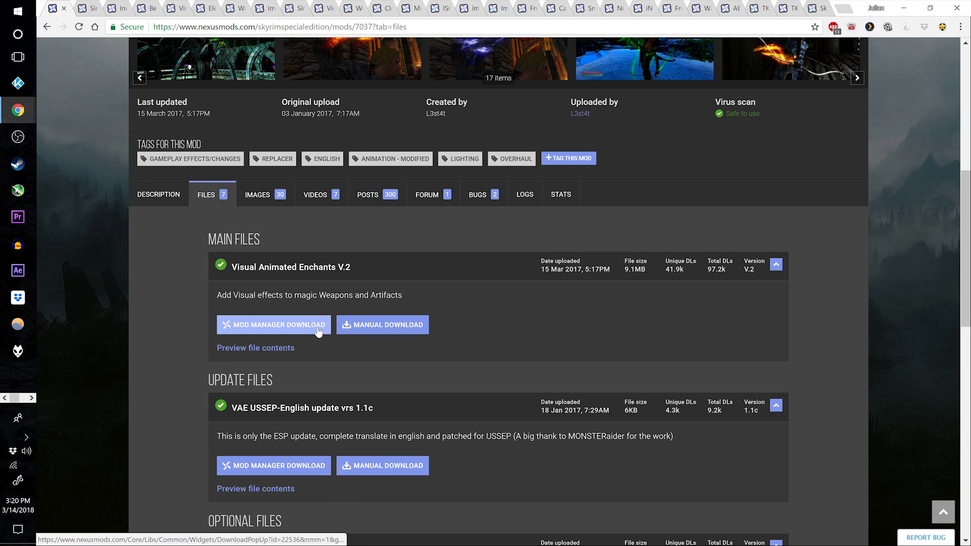
{"action": "scroll", "coordinate": [244, 307], "scroll_direction": "down", "scroll_amount": 2}
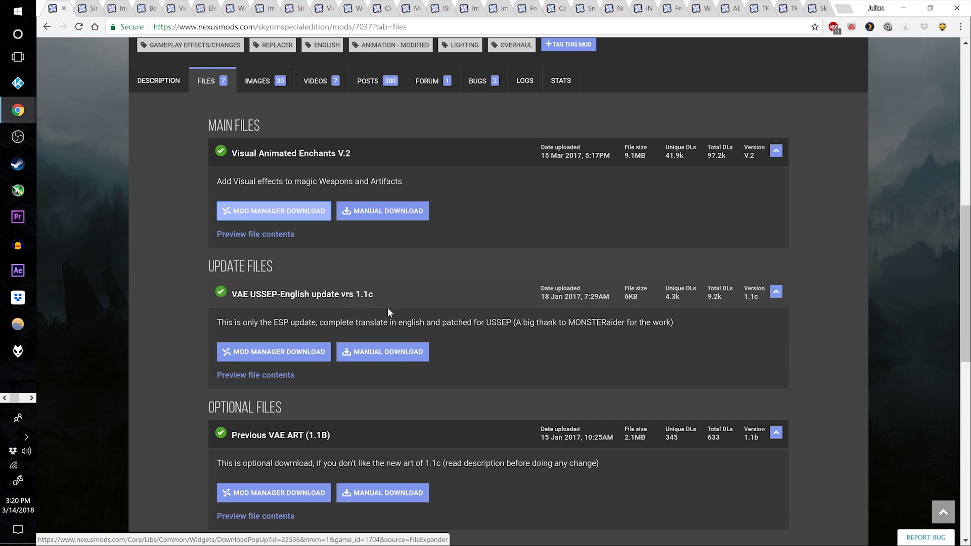
{"action": "key", "text": "ctrl+w"}
{"action": "key", "text": "ctrl+w"}
{"action": "scroll", "coordinate": [212, 294], "scroll_direction": "down", "scroll_amount": 2}
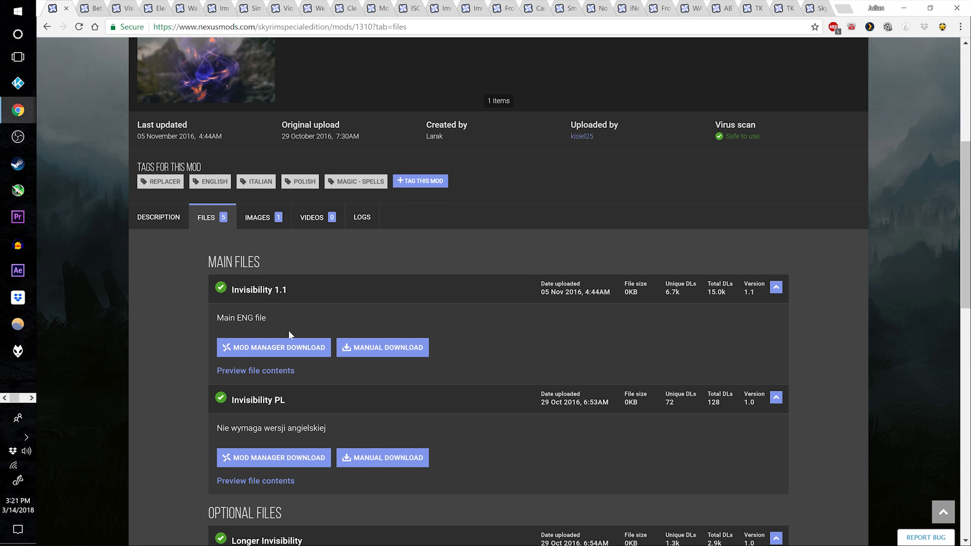
{"action": "key", "text": "ctrl+w"}
{"action": "scroll", "coordinate": [347, 332], "scroll_direction": "down", "scroll_amount": 2}
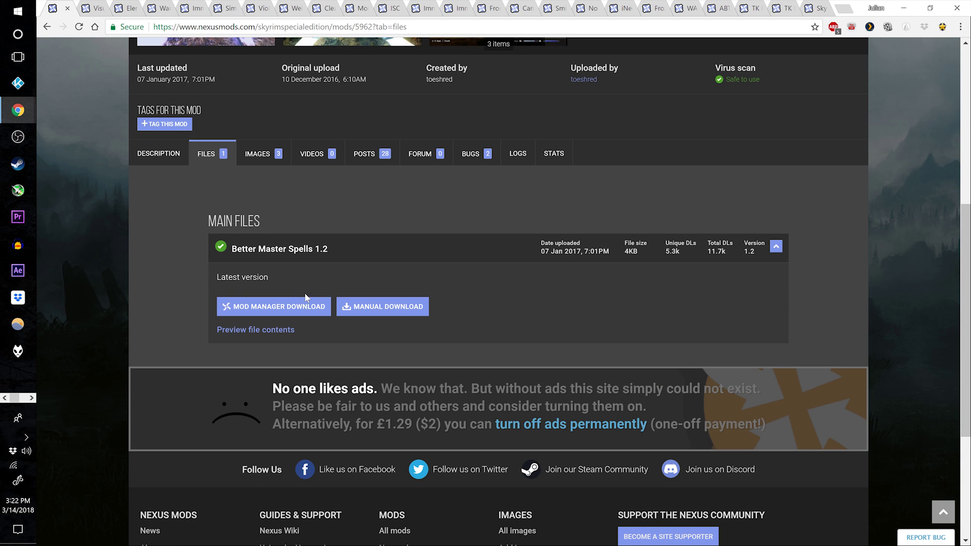
{"action": "key", "text": "ctrl+w"}
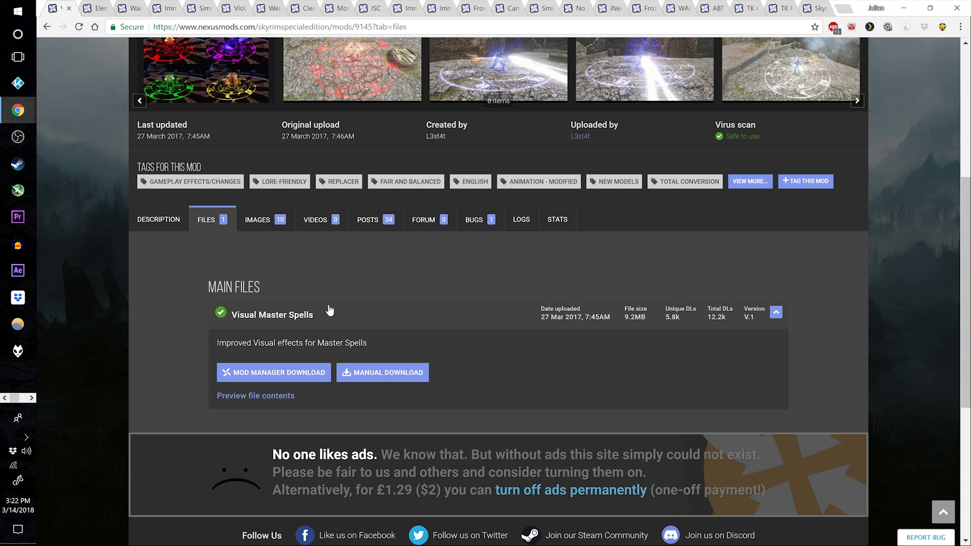
- Queue Visual Master Spells and Elemental ArrowsSSEv2-1-2 for the mod manager
{"action": "left_click", "coordinate": [279, 377]}
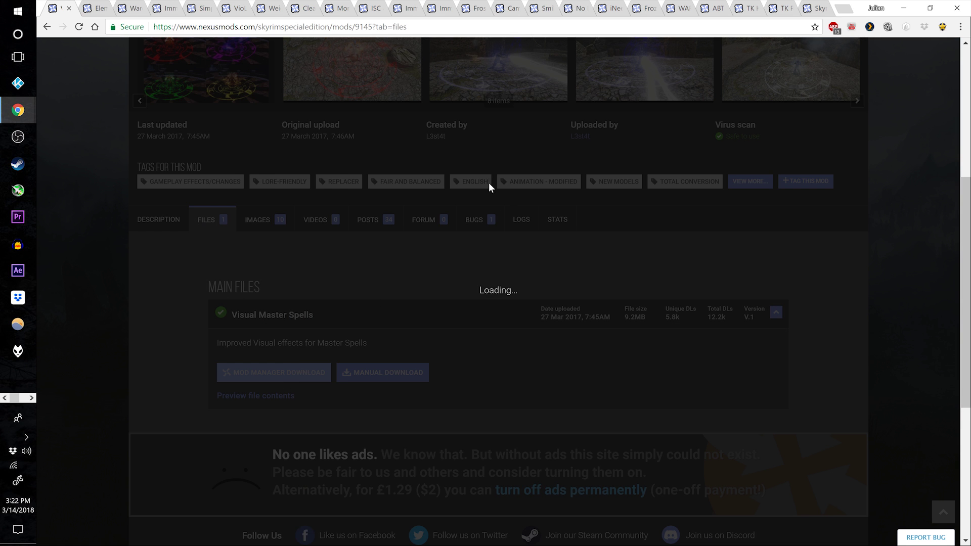
{"action": "key", "text": "ctrl+w"}
{"action": "left_click", "coordinate": [204, 424]}
{"action": "scroll", "coordinate": [360, 333], "scroll_direction": "down", "scroll_amount": 3}
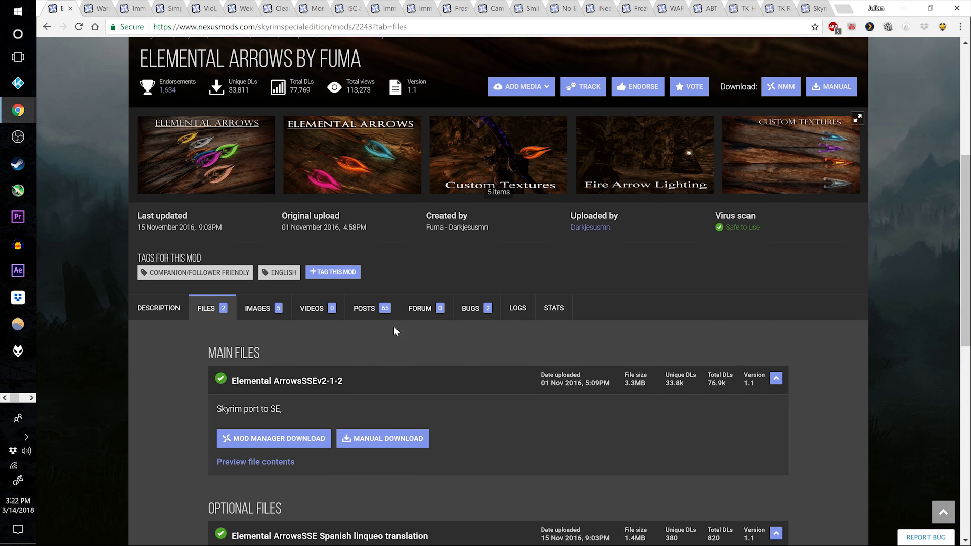
{"action": "left_click", "coordinate": [279, 382]}
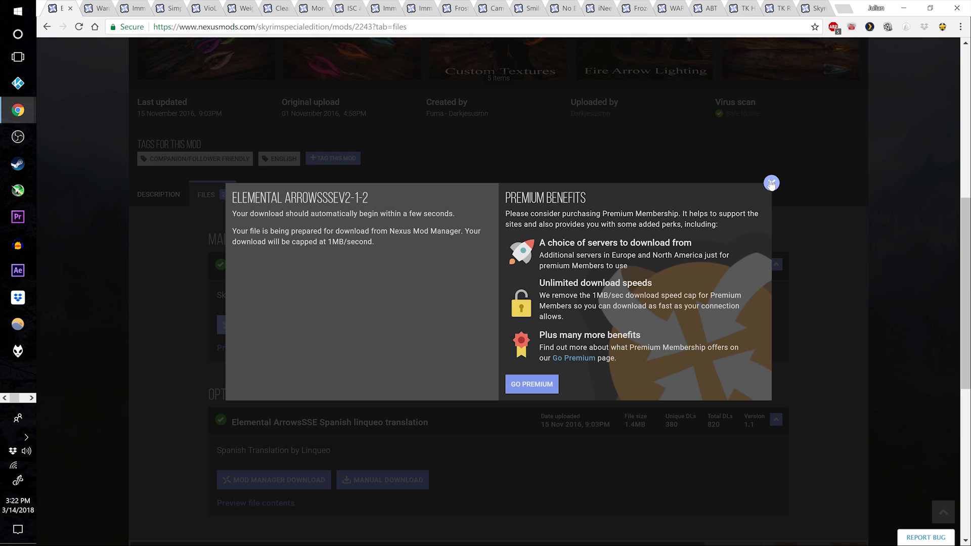
{"action": "key", "text": "ctrl+w"}
- Send the Melee and Arrows version of Wards Act Like Shields to the mod manager
{"action": "left_click", "coordinate": [222, 262]}
{"action": "scroll", "coordinate": [162, 293], "scroll_direction": "down", "scroll_amount": 3}
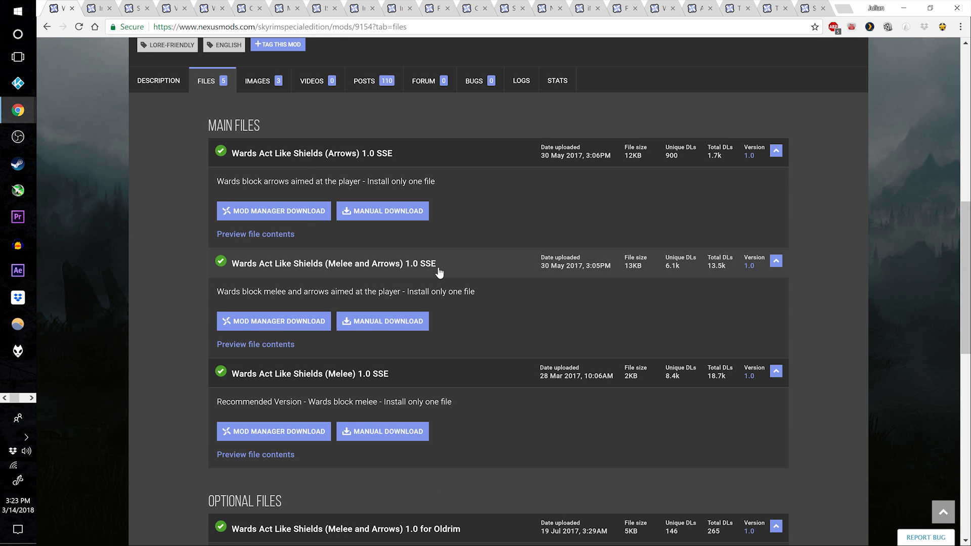
{"action": "left_click", "coordinate": [303, 323]}
{"action": "key", "text": "ctrl+w"}
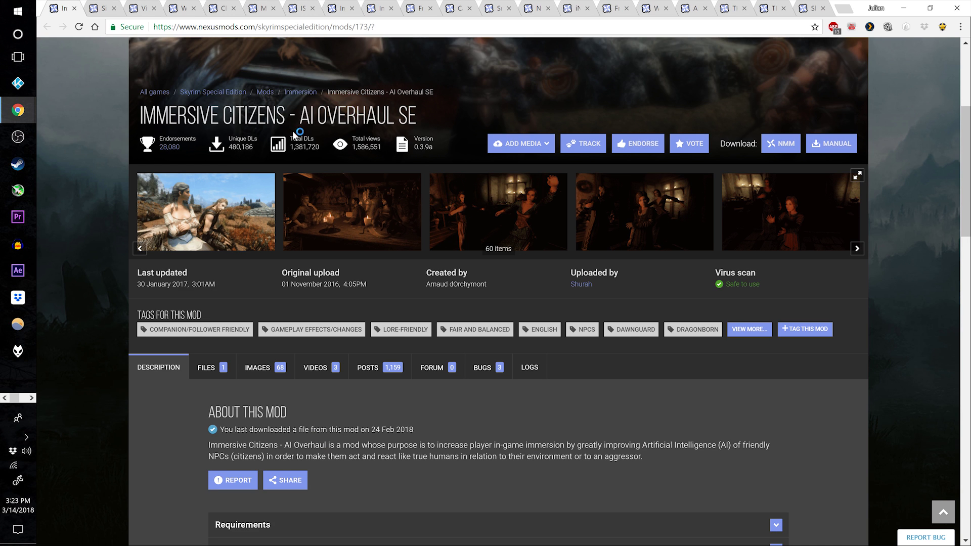
- Send Immersive Citizens - AI Overhaul to the mod manager and close its page
{"action": "scroll", "coordinate": [237, 284], "scroll_direction": "down", "scroll_amount": 1}
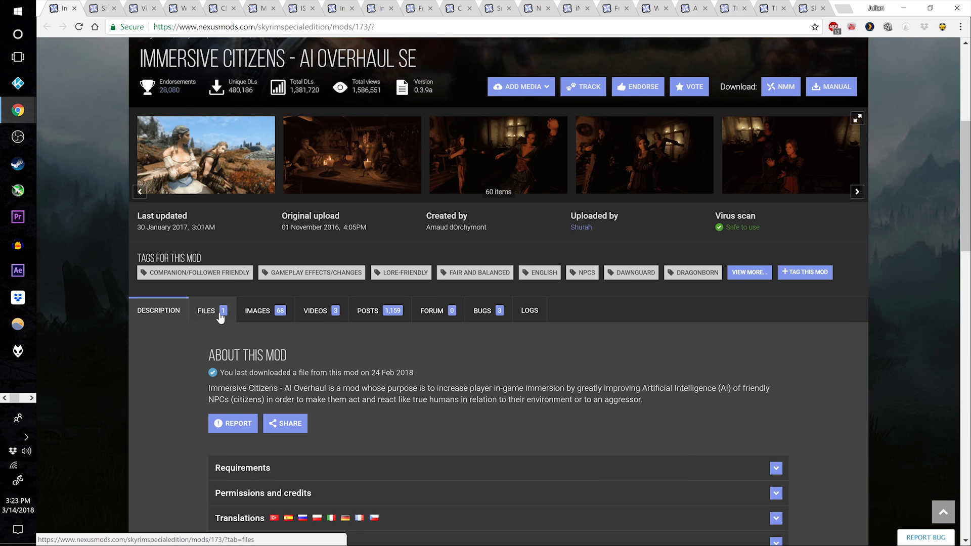
{"action": "left_click", "coordinate": [221, 317]}
{"action": "scroll", "coordinate": [294, 344], "scroll_direction": "down", "scroll_amount": 2}
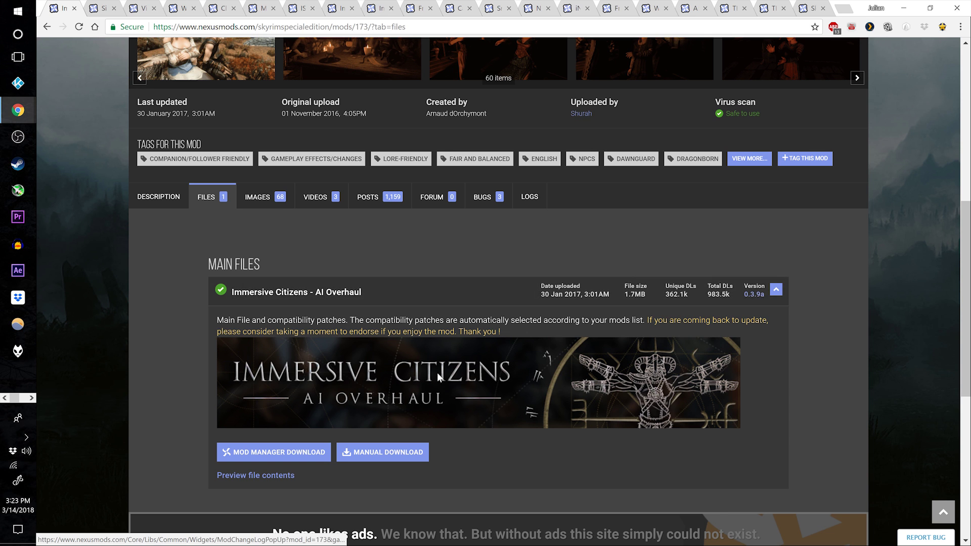
{"action": "scroll", "coordinate": [171, 378], "scroll_direction": "down", "scroll_amount": 1}
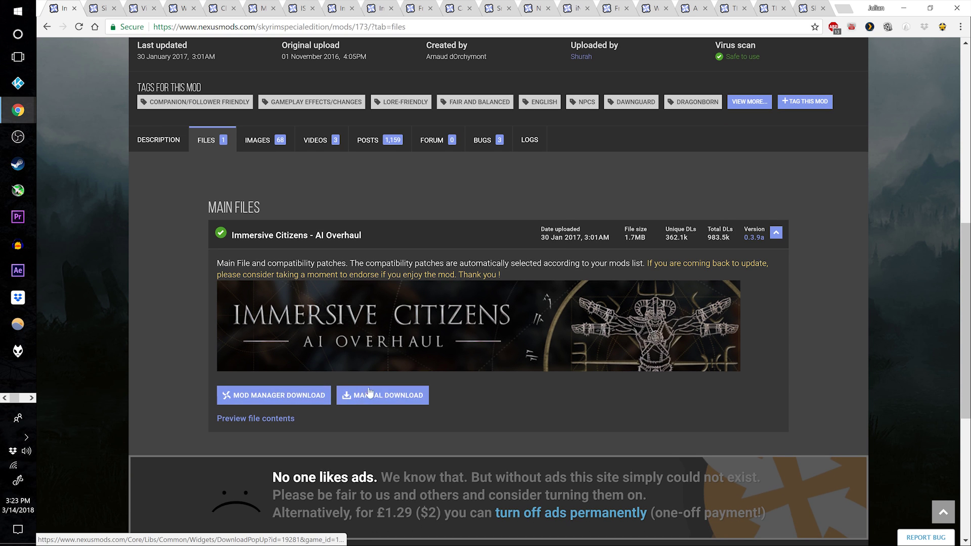
{"action": "left_click", "coordinate": [281, 402]}
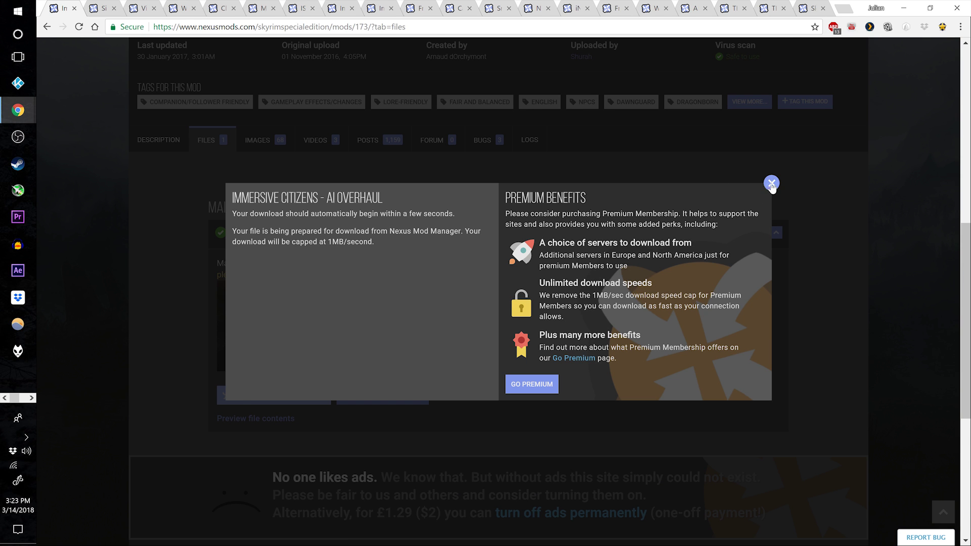
{"action": "key", "text": "ctrl+w"}
- Queue Simple Auto Unequip Ammo and VioLens 2.0 for the mod manager, closing each page
{"action": "left_click", "coordinate": [220, 360]}
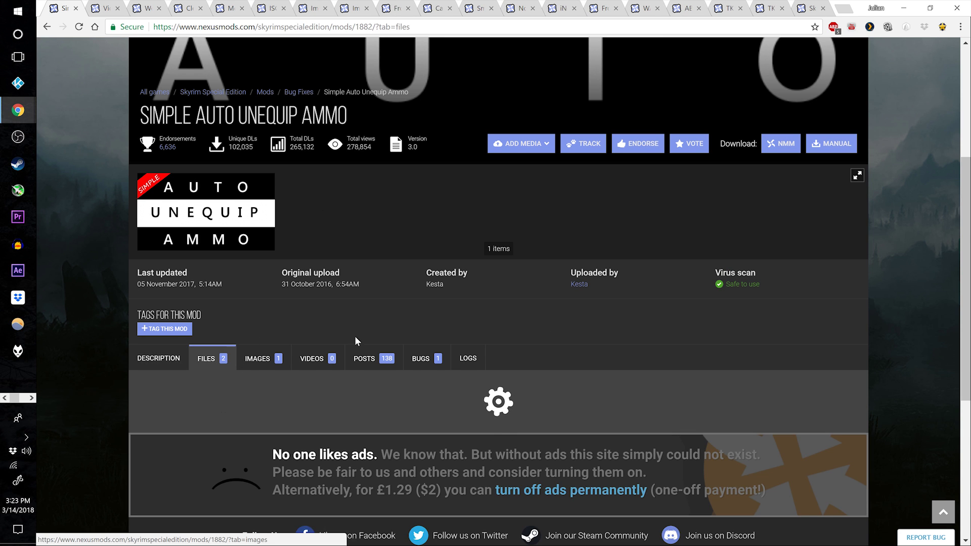
{"action": "scroll", "coordinate": [354, 336], "scroll_direction": "down", "scroll_amount": 3}
{"action": "left_click", "coordinate": [303, 321]}
{"action": "key", "text": "ctrl+w"}
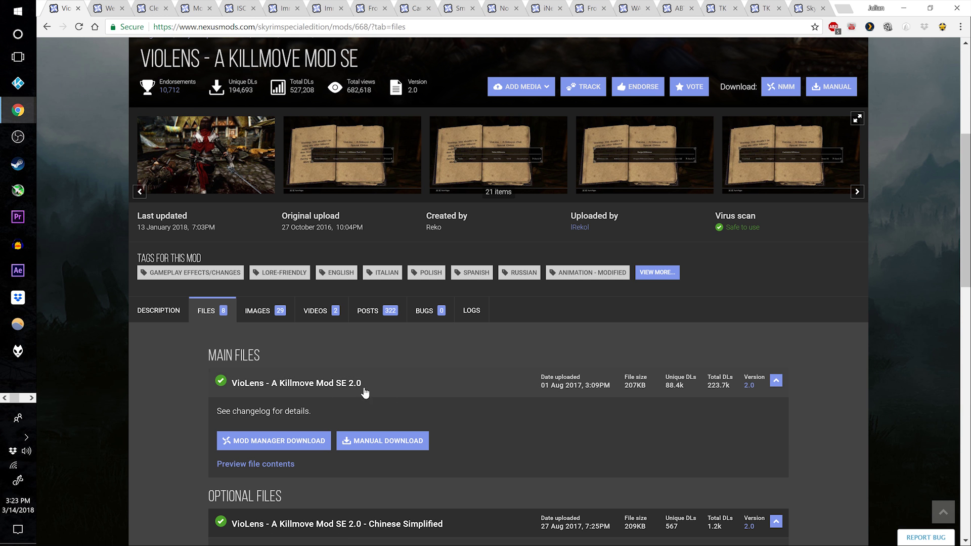
{"action": "left_click", "coordinate": [292, 441]}
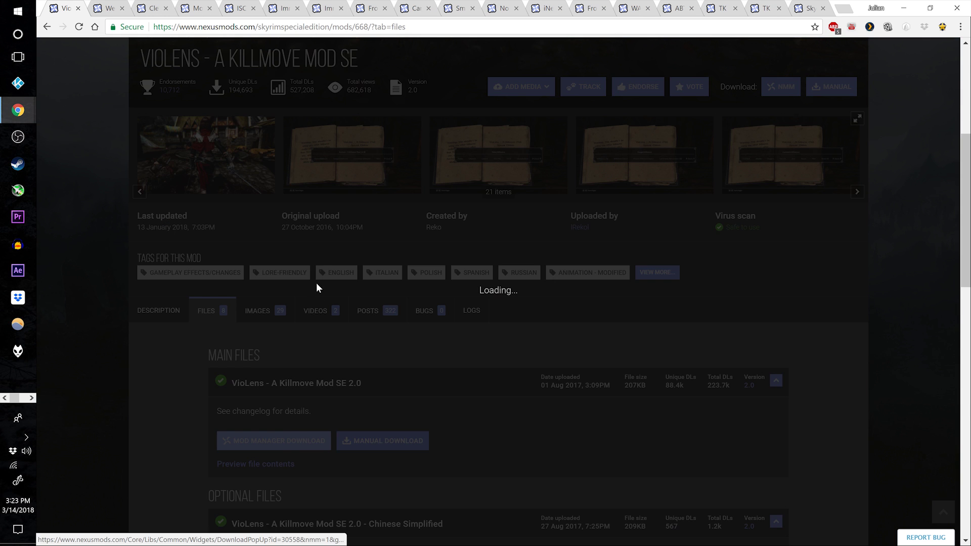
{"action": "key", "text": "ctrl+w"}
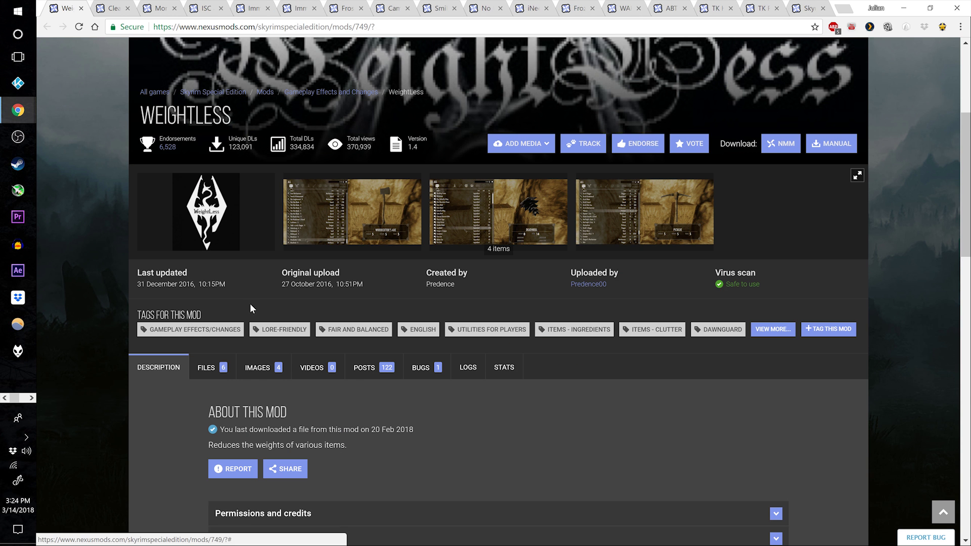
- Send Weightless 1.4 to the mod manager, then scroll down the Clean Menu file list
{"action": "left_click", "coordinate": [221, 364]}
{"action": "scroll", "coordinate": [268, 337], "scroll_direction": "down", "scroll_amount": 2}
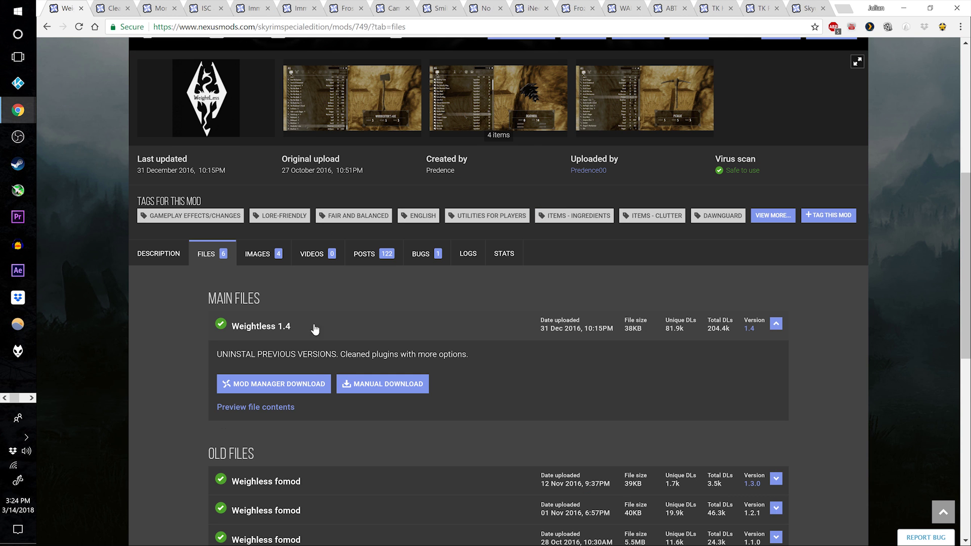
{"action": "left_click", "coordinate": [309, 384]}
{"action": "key", "text": "ctrl+w"}
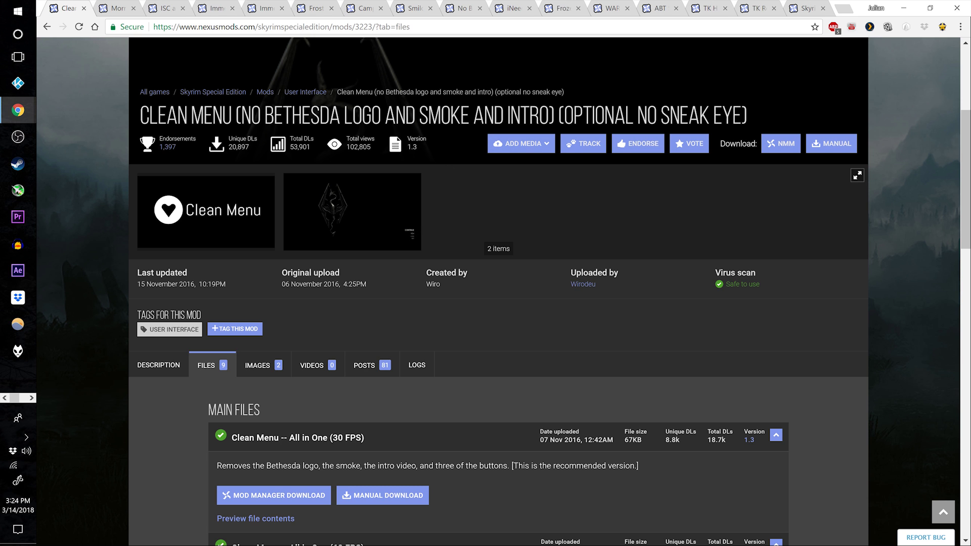
{"action": "scroll", "coordinate": [443, 308], "scroll_direction": "down", "scroll_amount": 5}
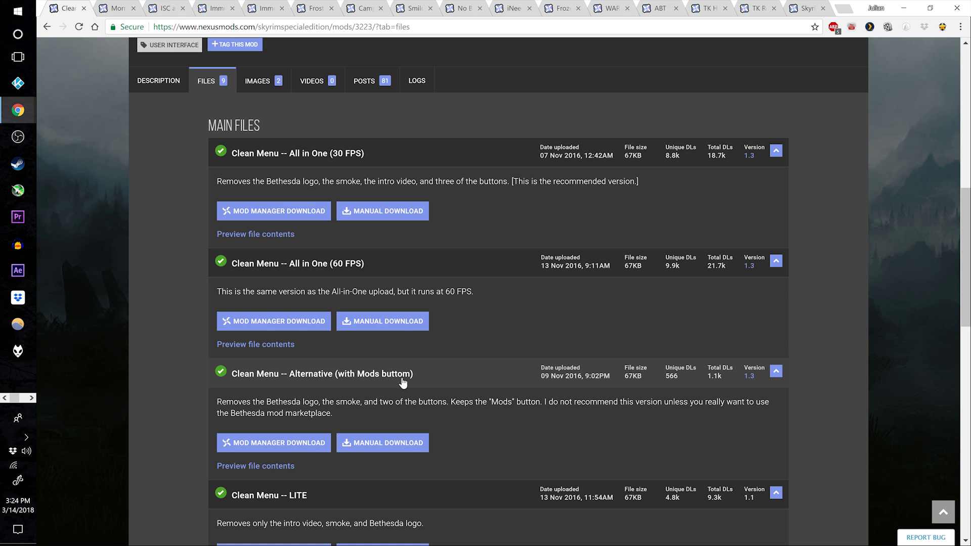
- Send Clean Menu 60 FPS, MorrowLoot Ultimate and the MLU Ars Metallica patch to the mod manager
{"action": "left_click", "coordinate": [290, 328]}
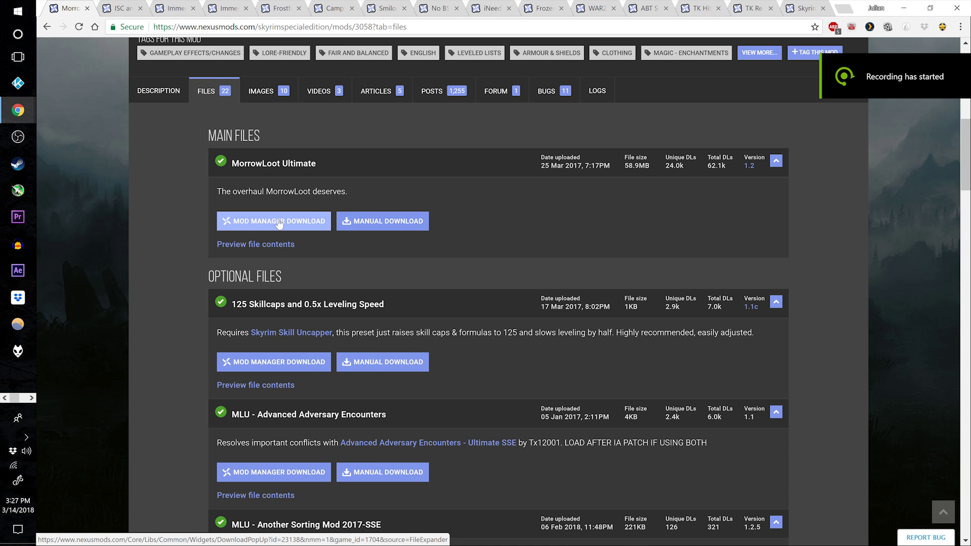
{"action": "left_click", "coordinate": [278, 221]}
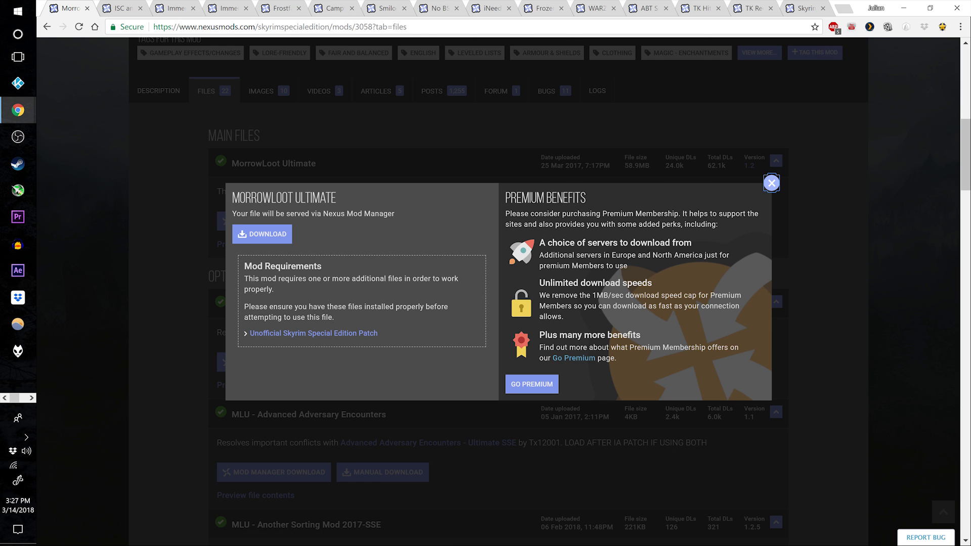
{"action": "left_click", "coordinate": [162, 318]}
{"action": "scroll", "coordinate": [162, 318], "scroll_direction": "down", "scroll_amount": 4}
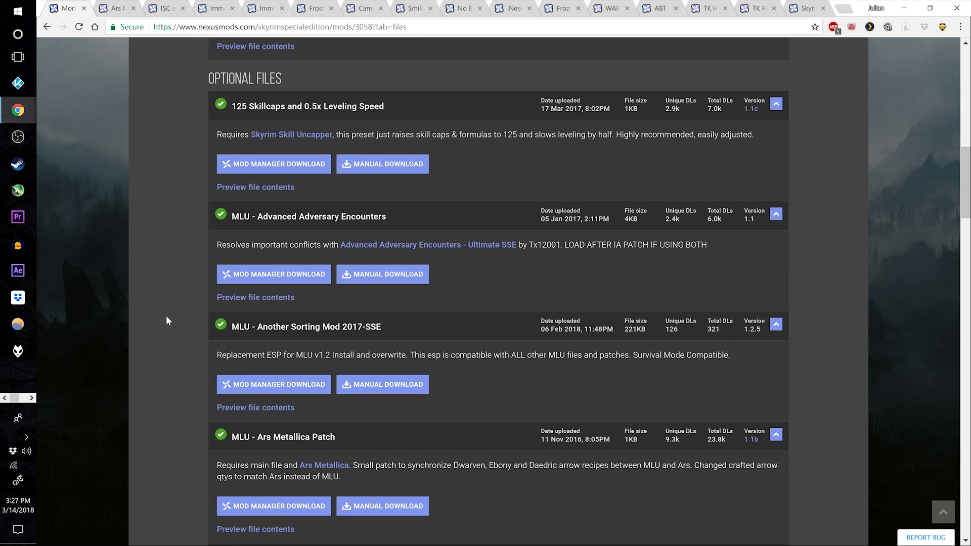
{"action": "scroll", "coordinate": [167, 320], "scroll_direction": "down", "scroll_amount": 3}
{"action": "left_click", "coordinate": [276, 363]}
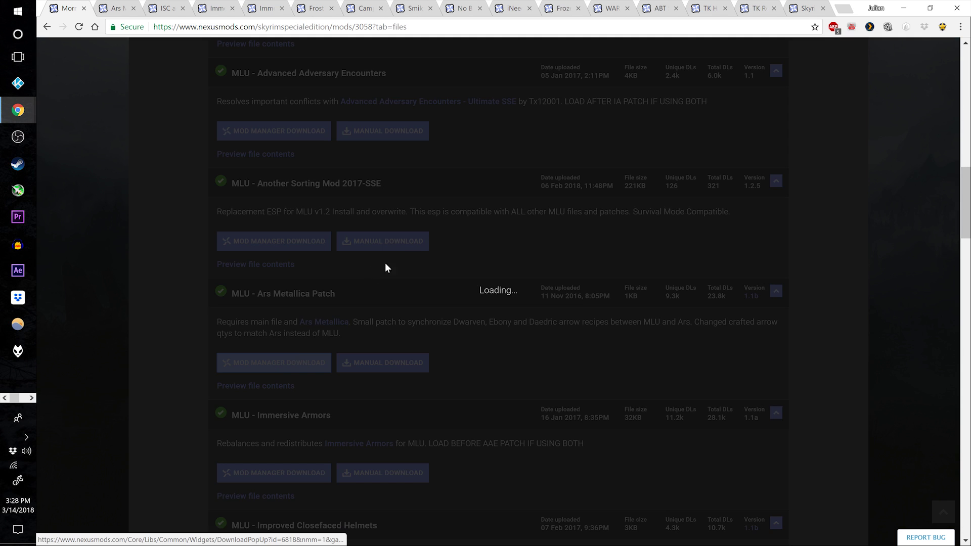
{"action": "key", "text": "Escape"}
- Queue the MLU Improved Closefaced Helmets and Inigo patches, dismissing each popup
{"action": "scroll", "coordinate": [291, 310], "scroll_direction": "down", "scroll_amount": 3}
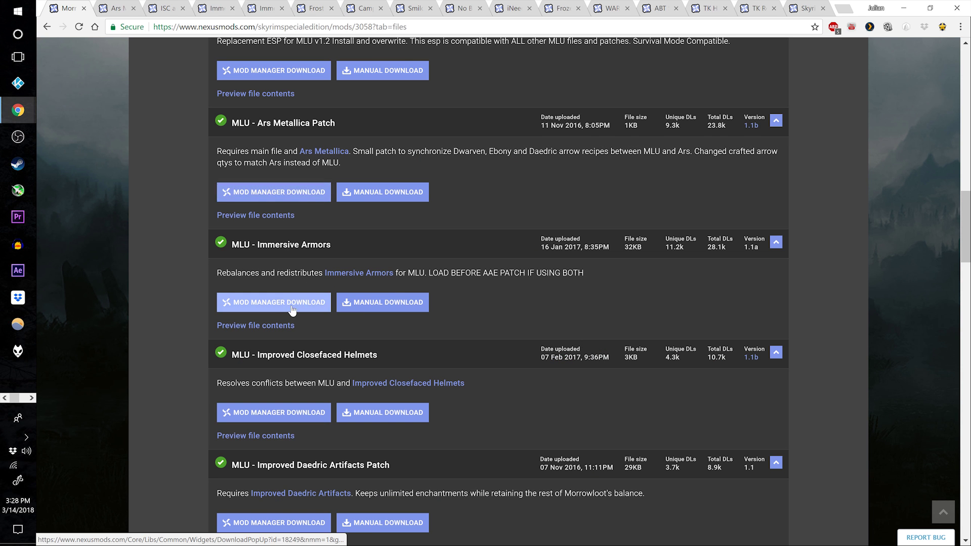
{"action": "scroll", "coordinate": [298, 250], "scroll_direction": "down", "scroll_amount": 3}
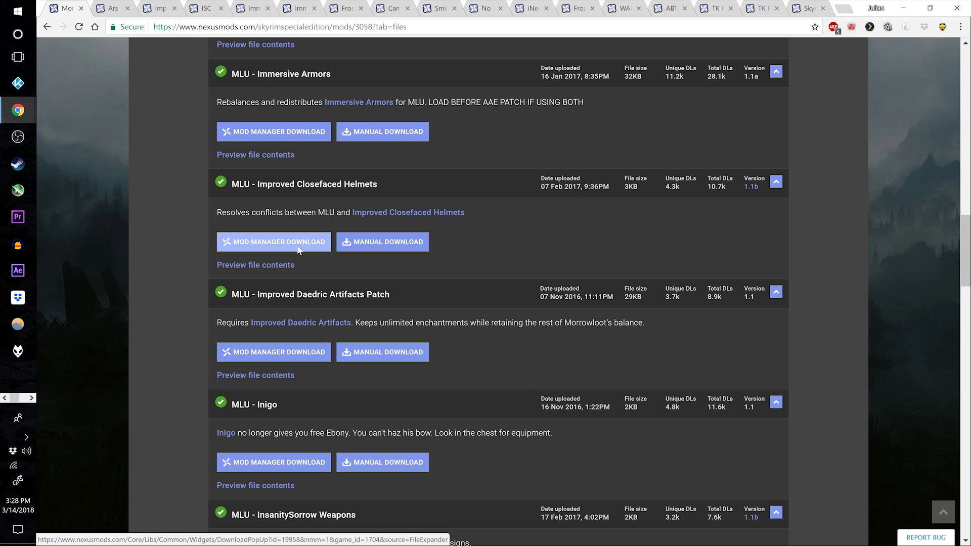
{"action": "left_click", "coordinate": [298, 248]}
{"action": "key", "text": "Escape"}
{"action": "scroll", "coordinate": [260, 304], "scroll_direction": "down", "scroll_amount": 3}
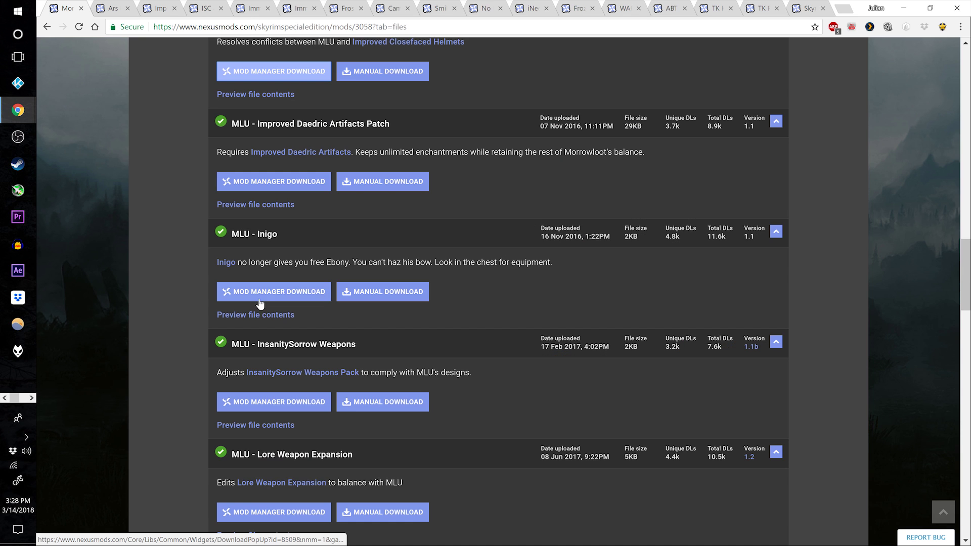
{"action": "left_click", "coordinate": [260, 302]}
{"action": "key", "text": "Escape"}
- Queue the MLU InsanitySorrow Weapons and Lore Weapon Expansion patches, dismissing the popups
{"action": "scroll", "coordinate": [270, 324], "scroll_direction": "down", "scroll_amount": 1}
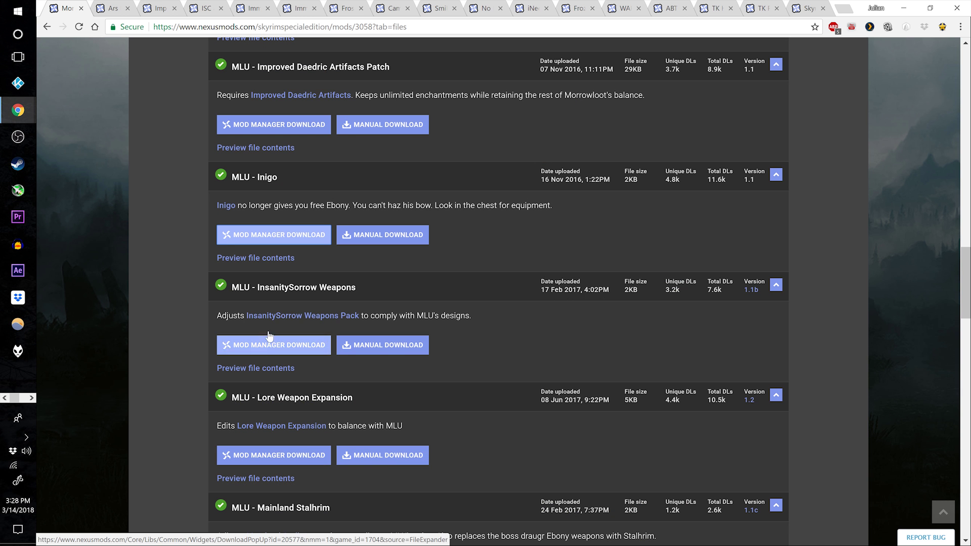
{"action": "left_click", "coordinate": [289, 345]}
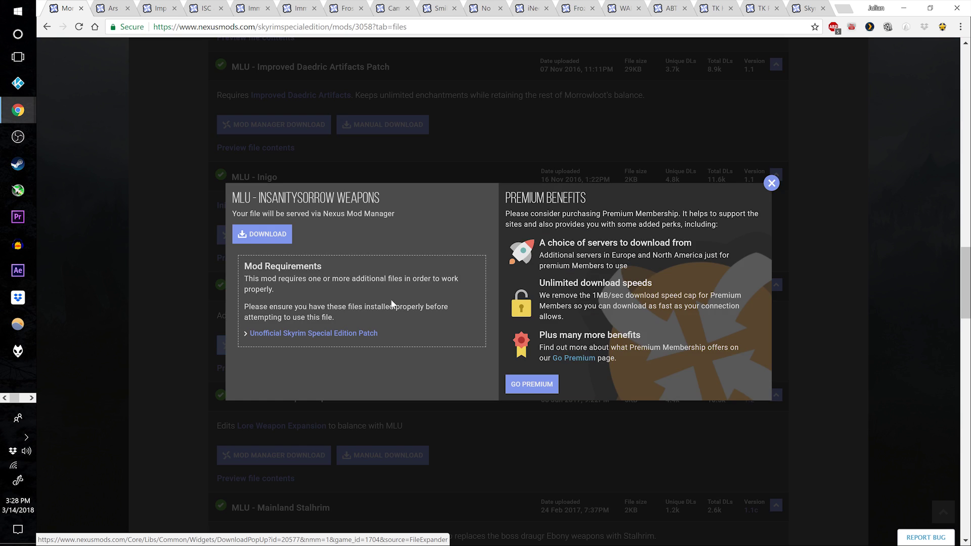
{"action": "key", "text": "Escape"}
{"action": "scroll", "coordinate": [349, 296], "scroll_direction": "down", "scroll_amount": 2}
{"action": "left_click", "coordinate": [299, 343]}
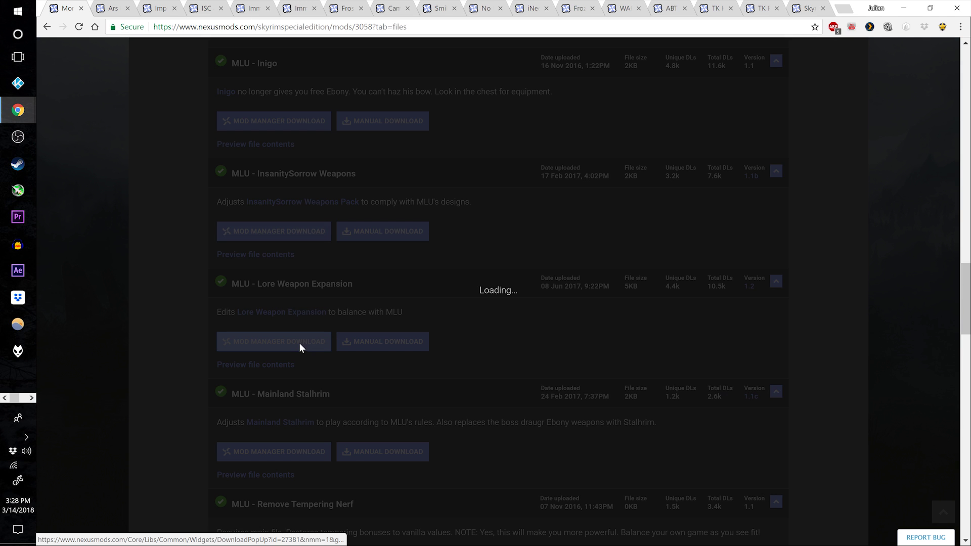
{"action": "key", "text": "Escape"}
- Send the Summermyst, Unique Uniques, Zim's Immersive Artifacts and WICO patches to the mod manager
{"action": "scroll", "coordinate": [298, 342], "scroll_direction": "down", "scroll_amount": 7}
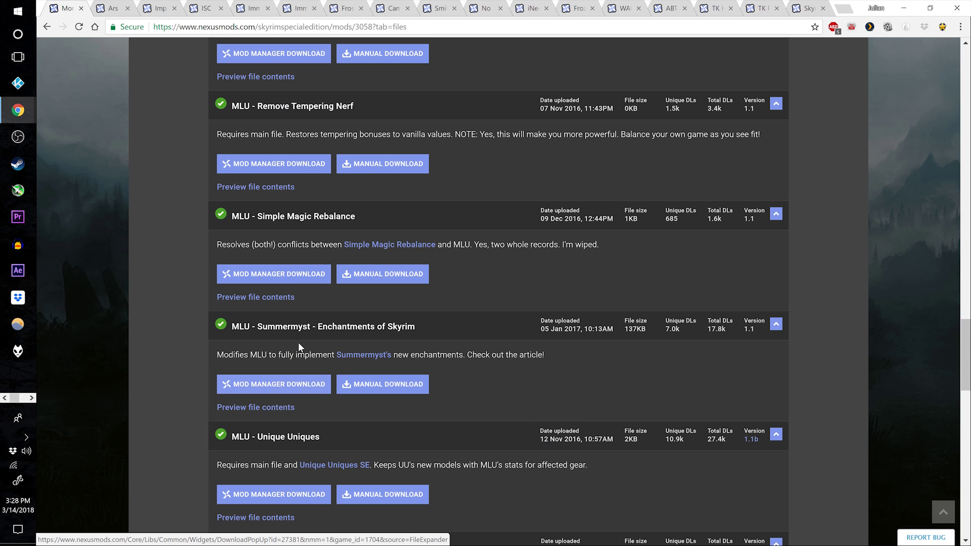
{"action": "left_click", "coordinate": [298, 388]}
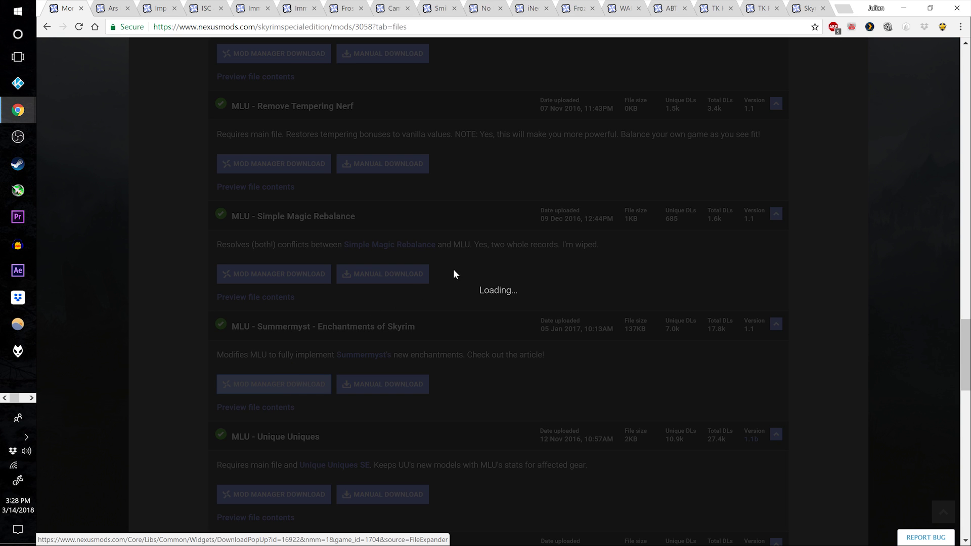
{"action": "scroll", "coordinate": [321, 329], "scroll_direction": "down", "scroll_amount": 3}
{"action": "left_click", "coordinate": [305, 322]}
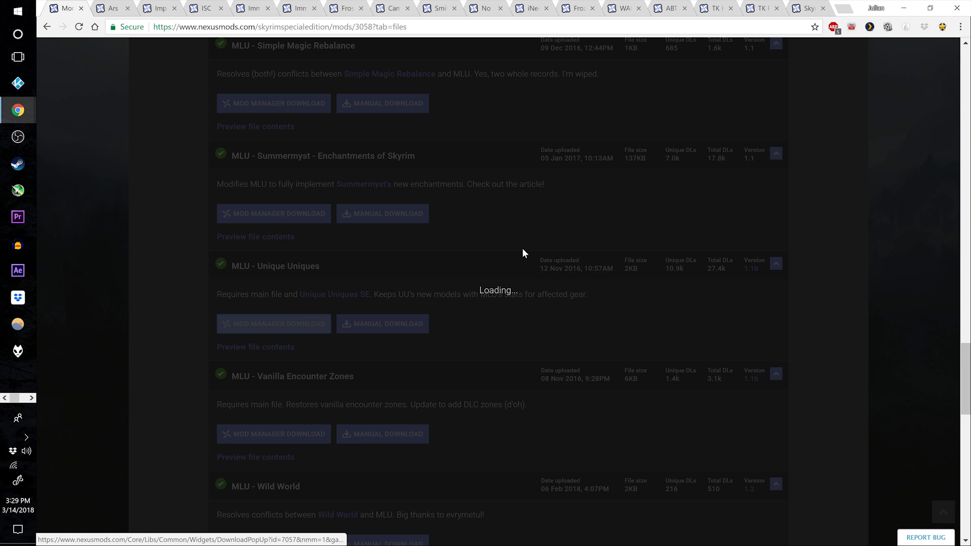
{"action": "scroll", "coordinate": [314, 369], "scroll_direction": "down", "scroll_amount": 5}
{"action": "left_click", "coordinate": [309, 371]}
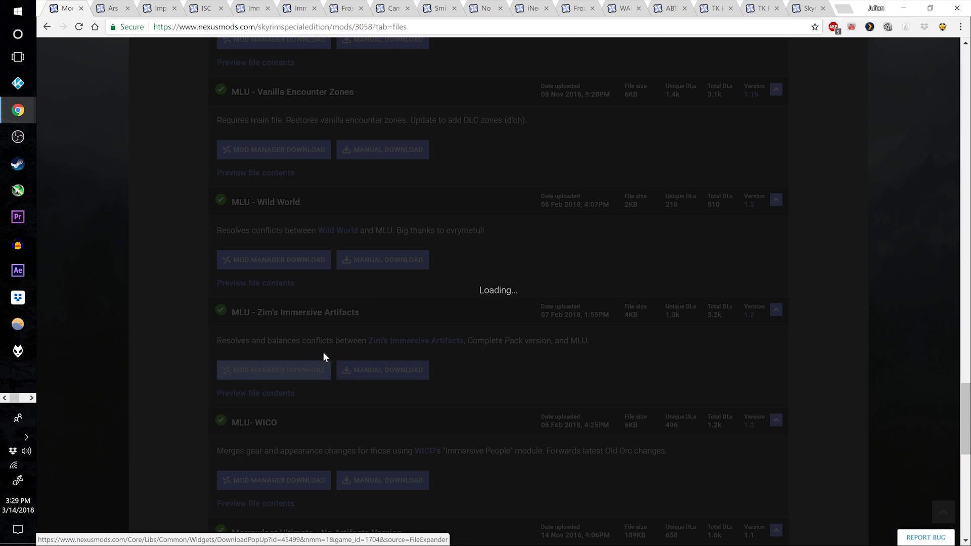
{"action": "scroll", "coordinate": [354, 273], "scroll_direction": "down", "scroll_amount": 3}
{"action": "left_click", "coordinate": [305, 307]}
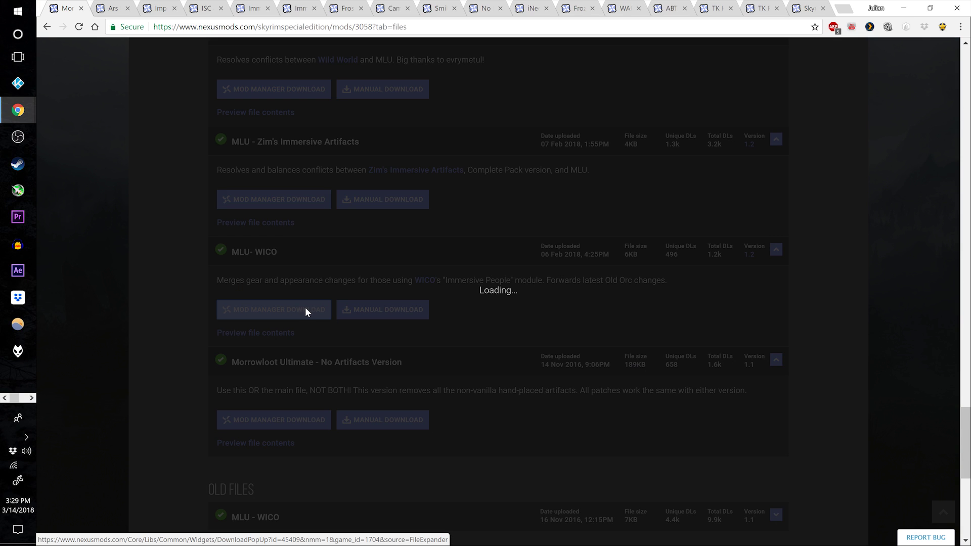
{"action": "scroll", "coordinate": [303, 334], "scroll_direction": "up", "scroll_amount": 9}
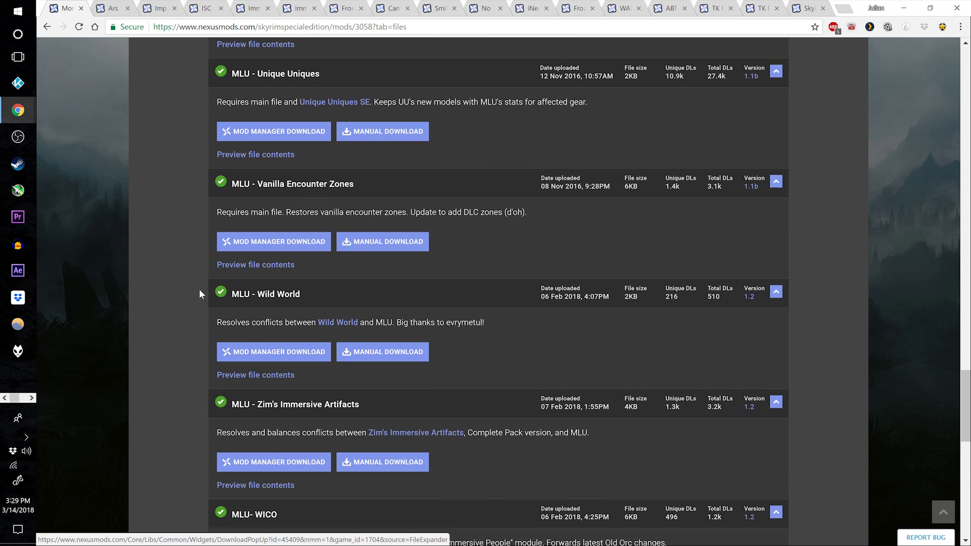
{"action": "scroll", "coordinate": [172, 266], "scroll_direction": "up", "scroll_amount": 7}
- Close Morrowloot Ultimate and queue Ars Metallica - Smithing Enhancement for the mod manager
{"action": "key", "text": "ctrl+w"}
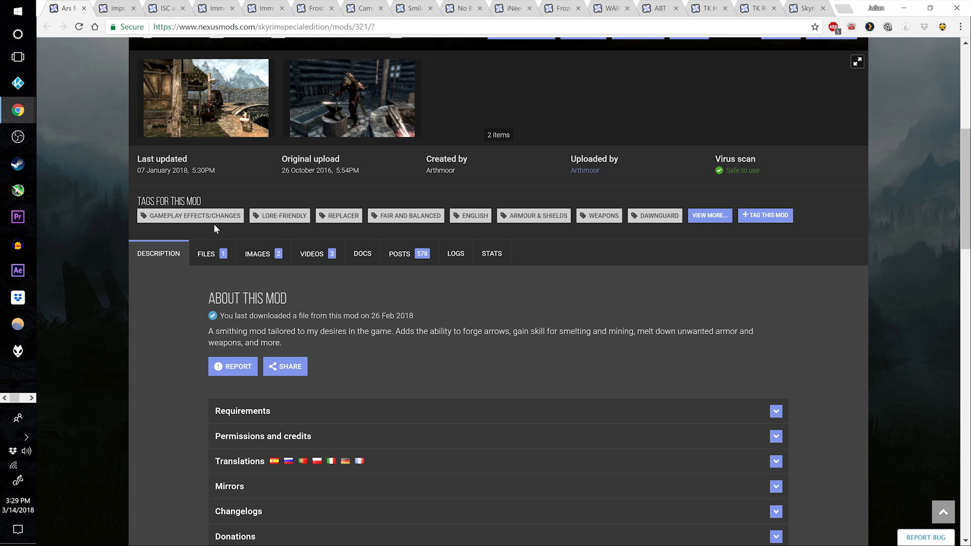
{"action": "left_click", "coordinate": [210, 257]}
{"action": "scroll", "coordinate": [196, 245], "scroll_direction": "down", "scroll_amount": 3}
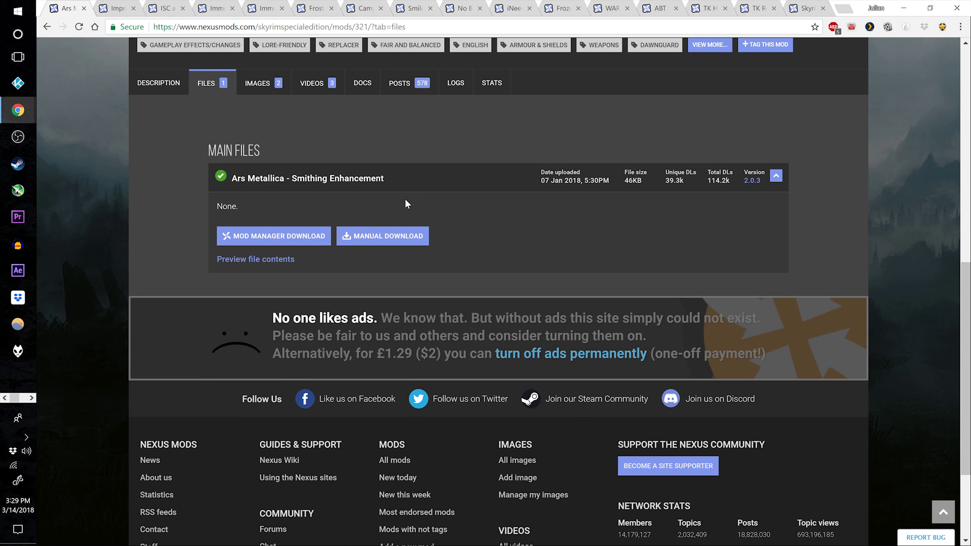
{"action": "left_click", "coordinate": [305, 240]}
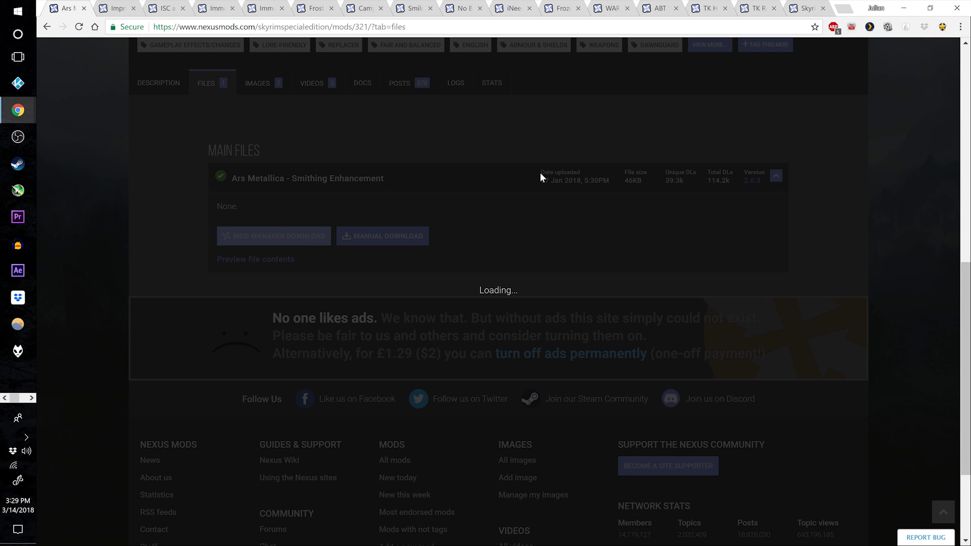
{"action": "key", "text": "ctrl+w"}
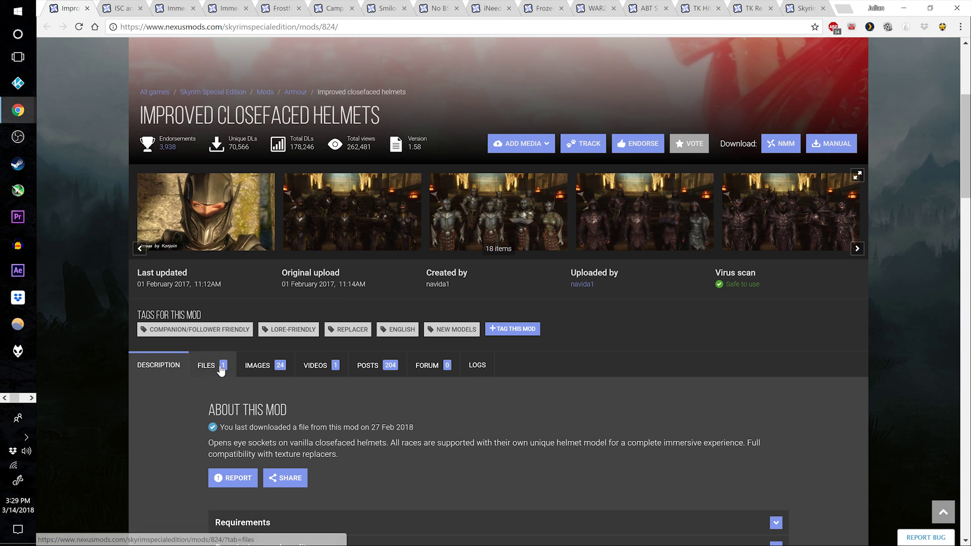
- Close the Closefaced Helmets, ISC MorrowLoot patch and Immersive Sounds Compendium pages without downloading
{"action": "key", "text": "ctrl+w"}
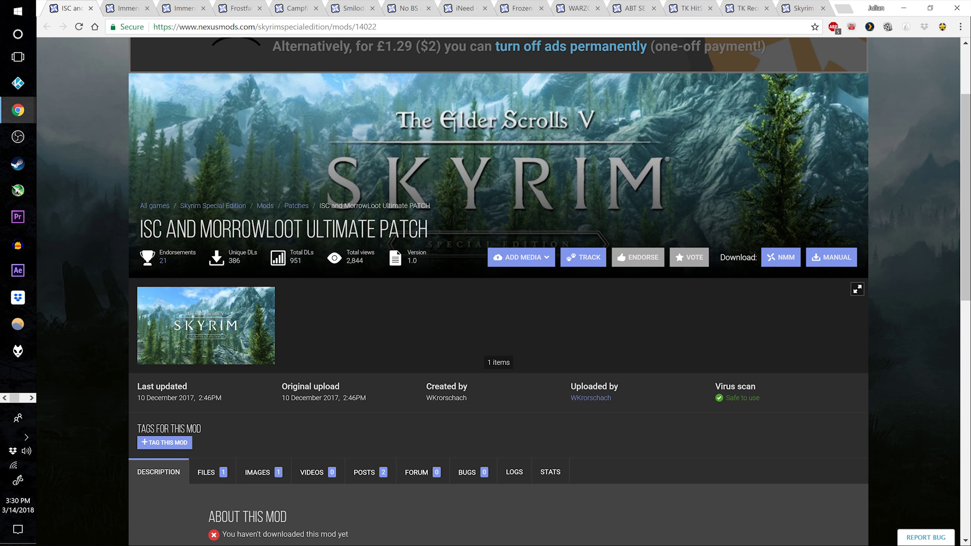
{"action": "scroll", "coordinate": [217, 248], "scroll_direction": "down", "scroll_amount": 4}
{"action": "left_click", "coordinate": [212, 245]}
{"action": "scroll", "coordinate": [395, 348], "scroll_direction": "down", "scroll_amount": 1}
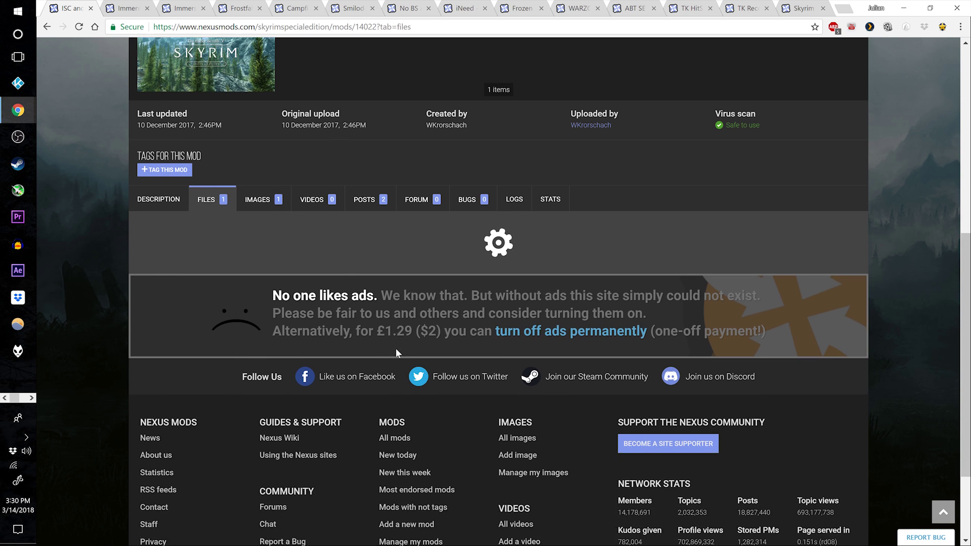
{"action": "key", "text": "ctrl+w"}
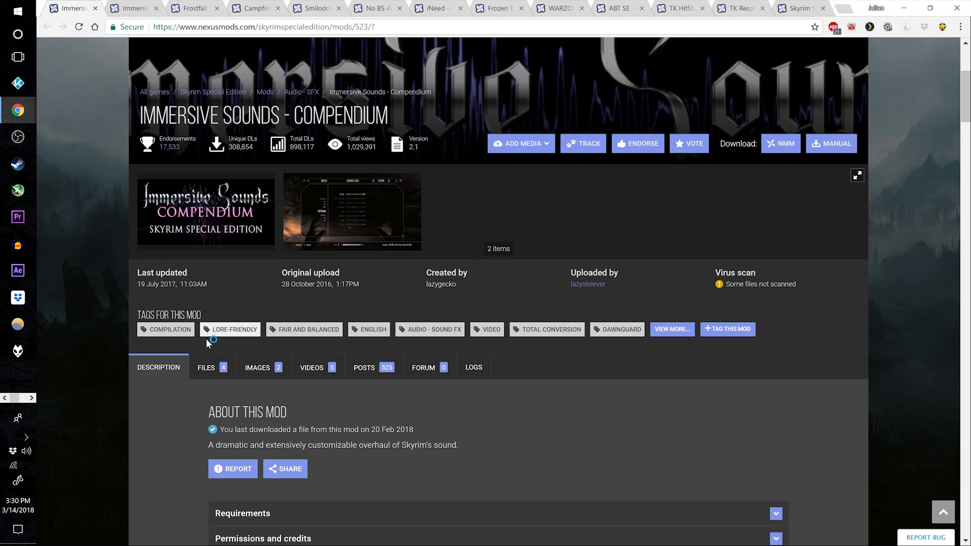
{"action": "left_click", "coordinate": [207, 368]}
{"action": "scroll", "coordinate": [323, 306], "scroll_direction": "down", "scroll_amount": 5}
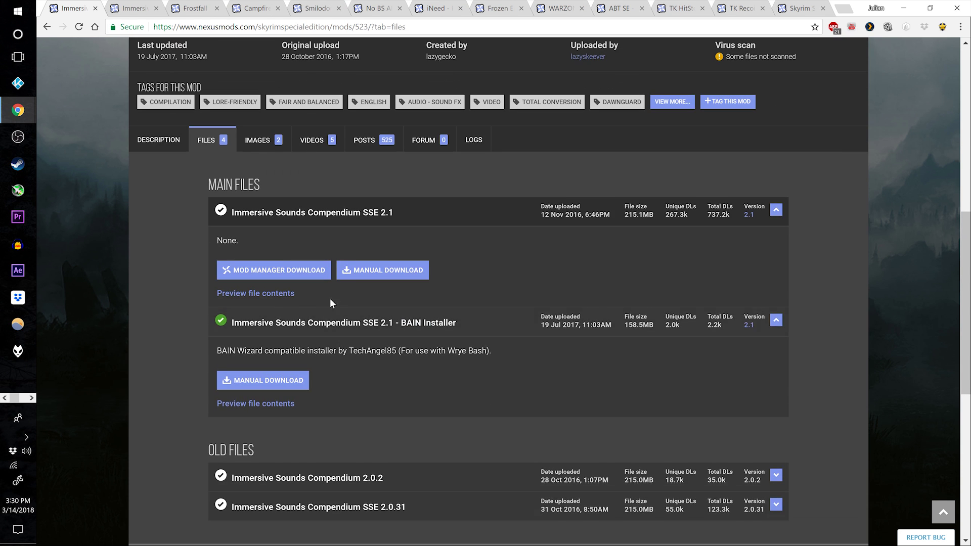
{"action": "key", "text": "ctrl+w"}
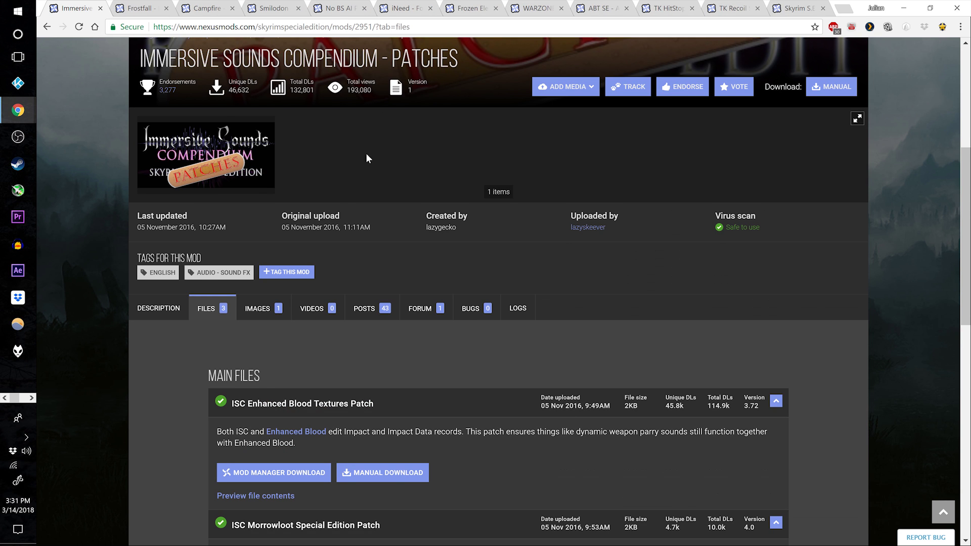
{"action": "scroll", "coordinate": [368, 159], "scroll_direction": "down", "scroll_amount": 3}
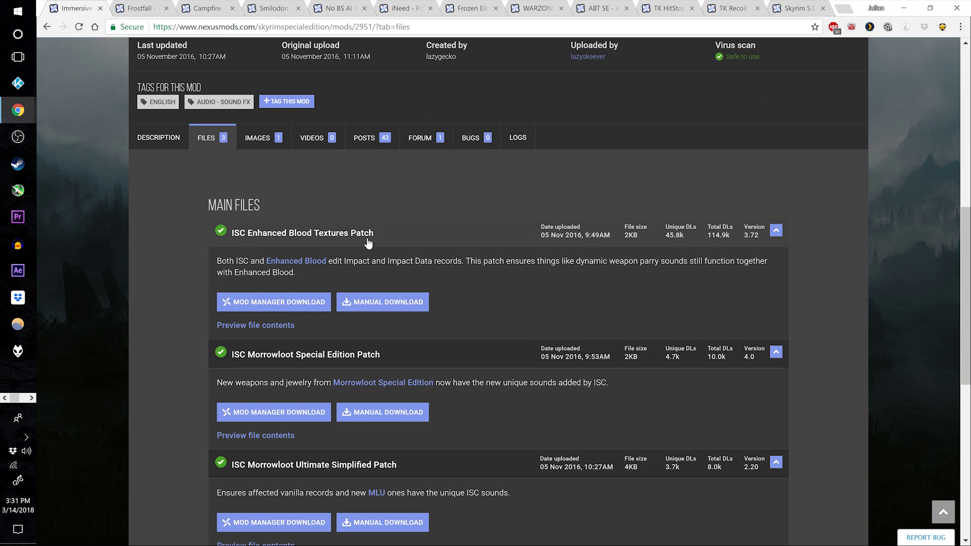
{"action": "key", "text": "ctrl+w"}
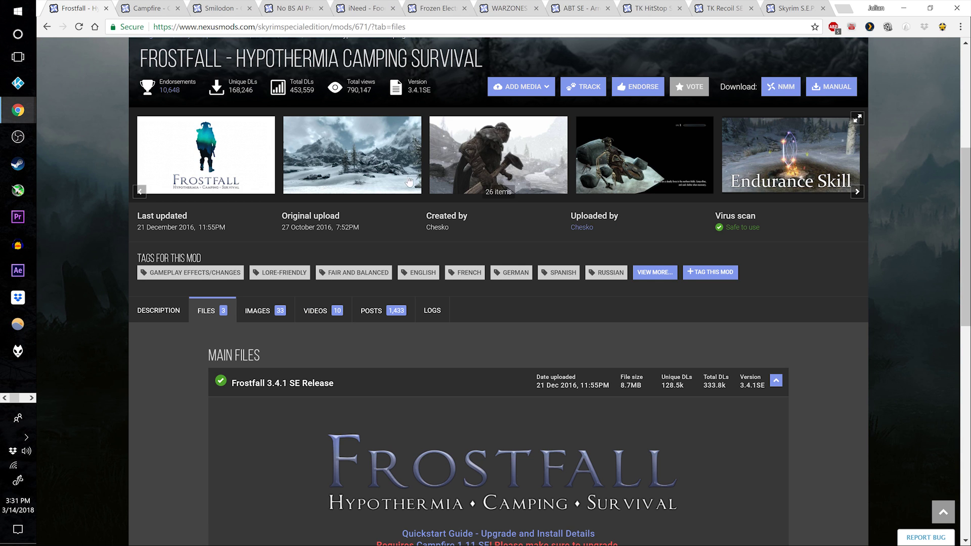
- Send Frostfall 3.4.1 SE Release and Campfire 1.11SE Release to the mod manager
{"action": "scroll", "coordinate": [147, 384], "scroll_direction": "down", "scroll_amount": 3}
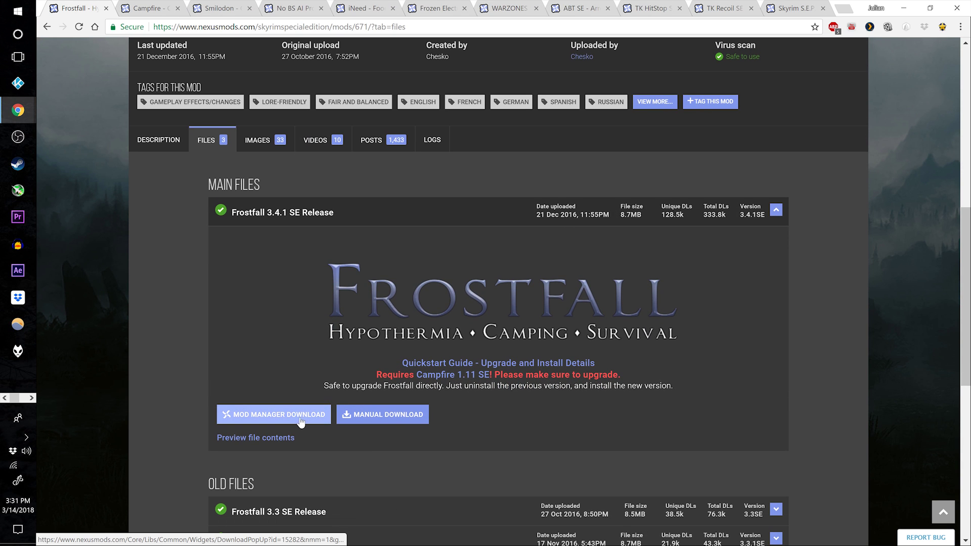
{"action": "left_click", "coordinate": [297, 423]}
{"action": "key", "text": "ctrl+w"}
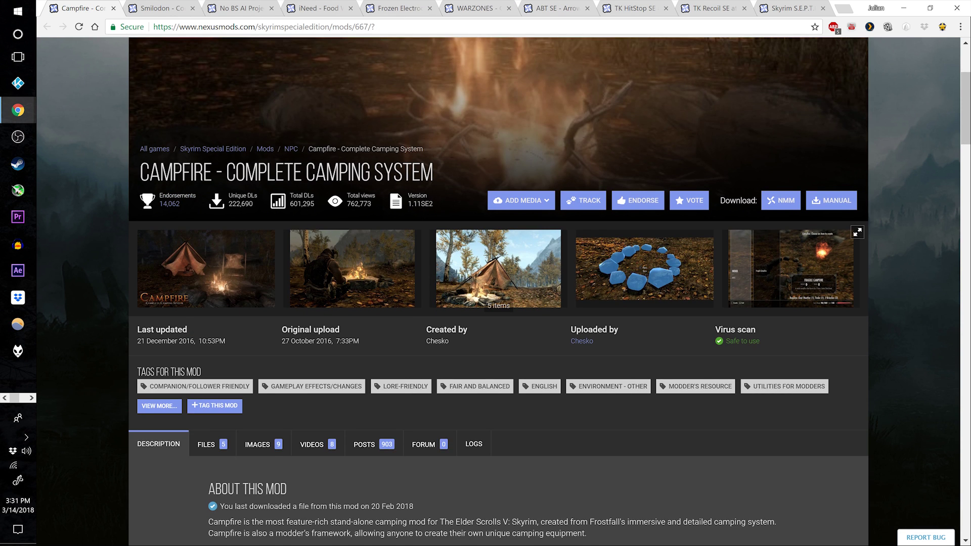
{"action": "scroll", "coordinate": [287, 250], "scroll_direction": "down", "scroll_amount": 2}
{"action": "left_click", "coordinate": [209, 330]}
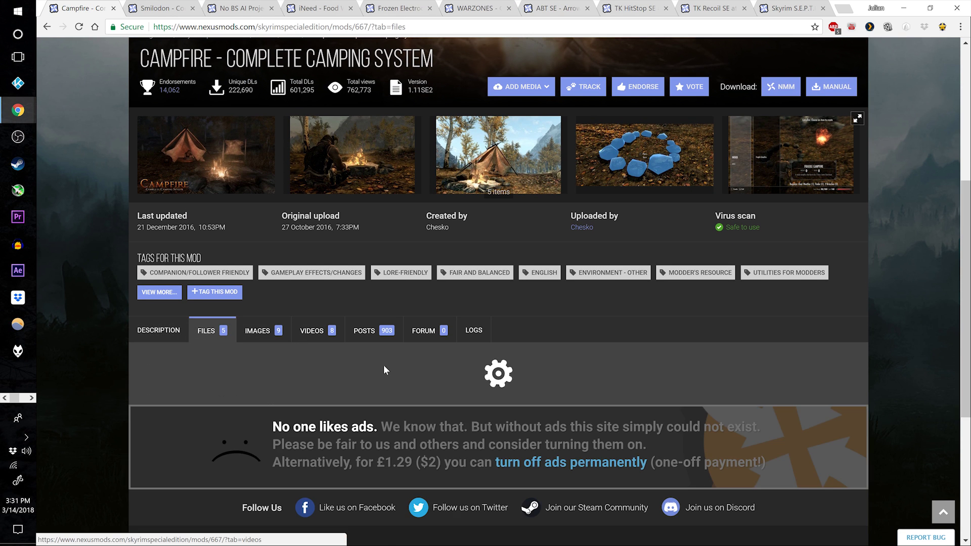
{"action": "scroll", "coordinate": [384, 364], "scroll_direction": "down", "scroll_amount": 2}
{"action": "scroll", "coordinate": [396, 354], "scroll_direction": "down", "scroll_amount": 1}
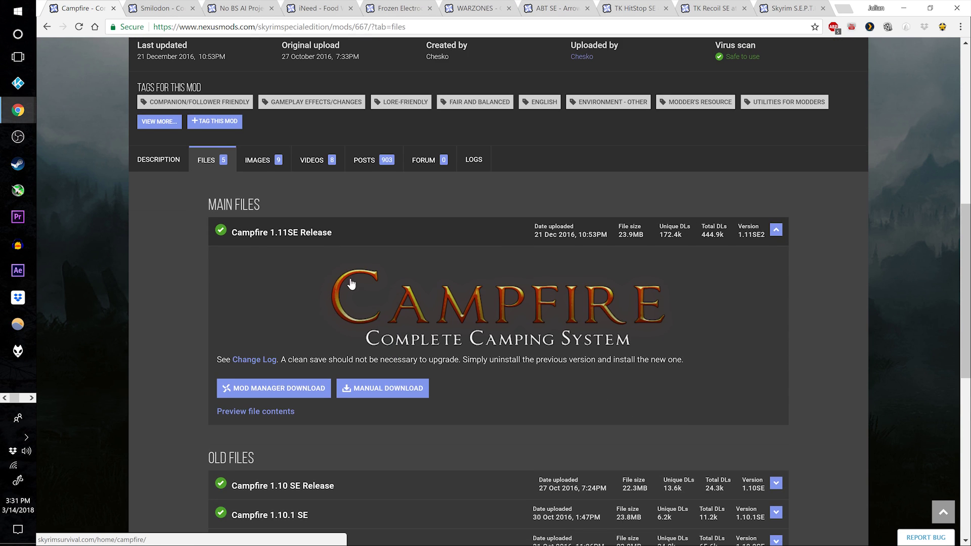
{"action": "left_click", "coordinate": [300, 393]}
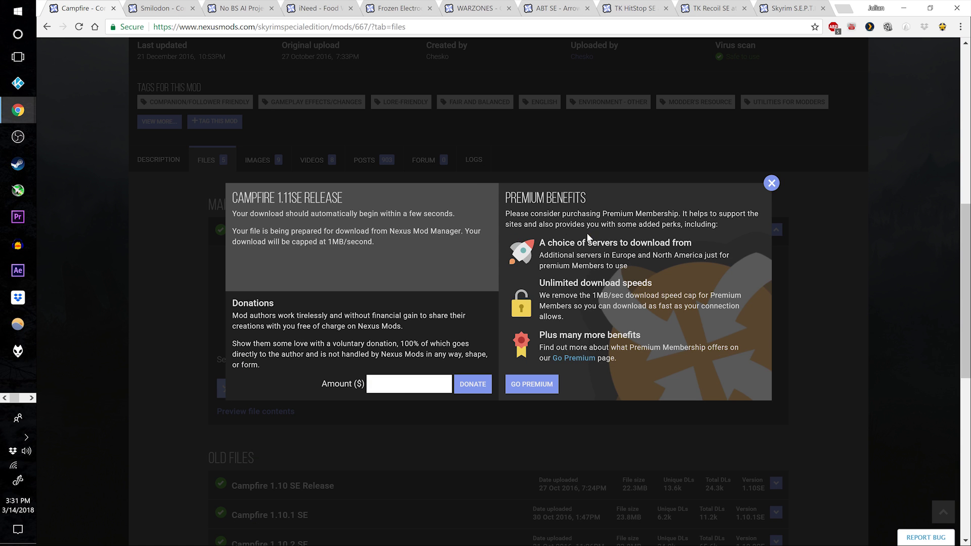
{"action": "left_click", "coordinate": [772, 186]}
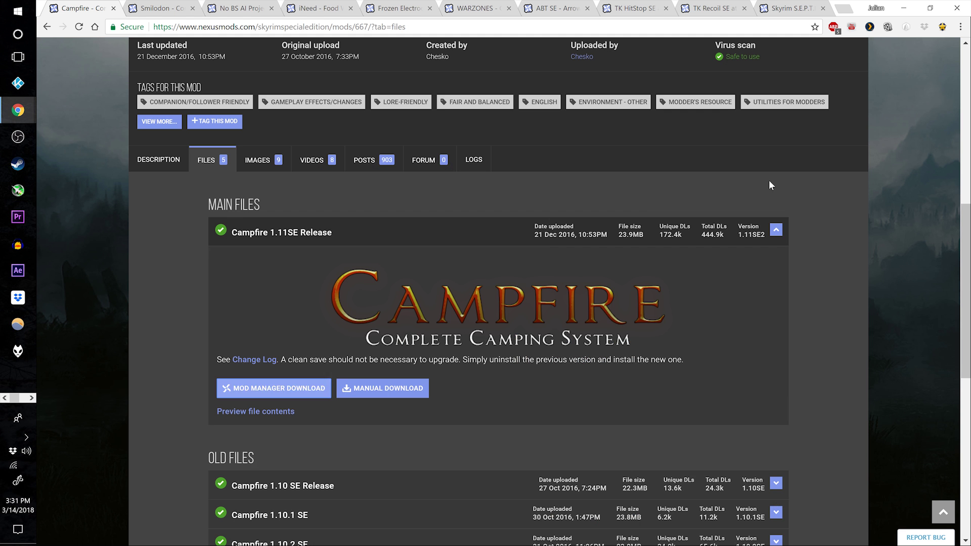
{"action": "left_click", "coordinate": [114, 8]}
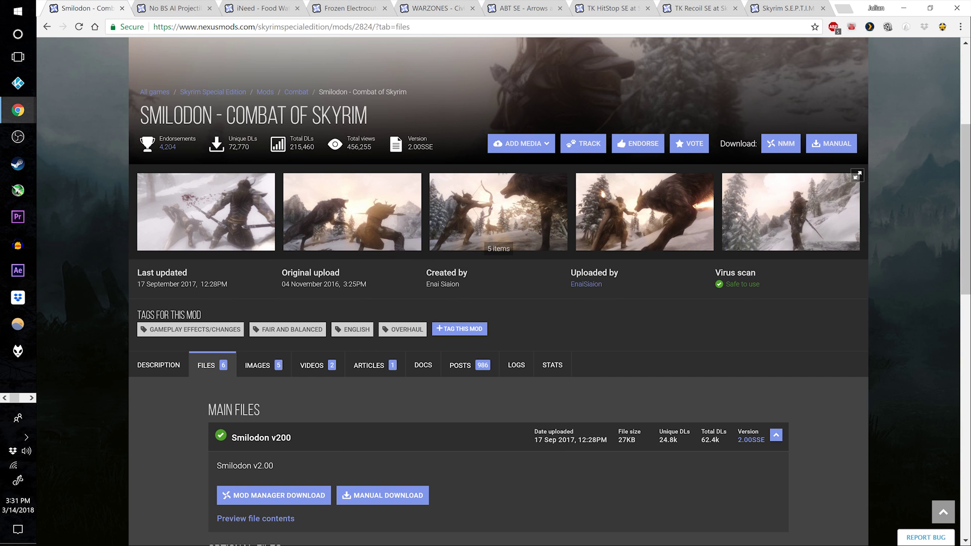
- Queue the Smilodon v200 main file and the Smilodon - Realistic Damage optional file
{"action": "scroll", "coordinate": [216, 388], "scroll_direction": "down", "scroll_amount": 1}
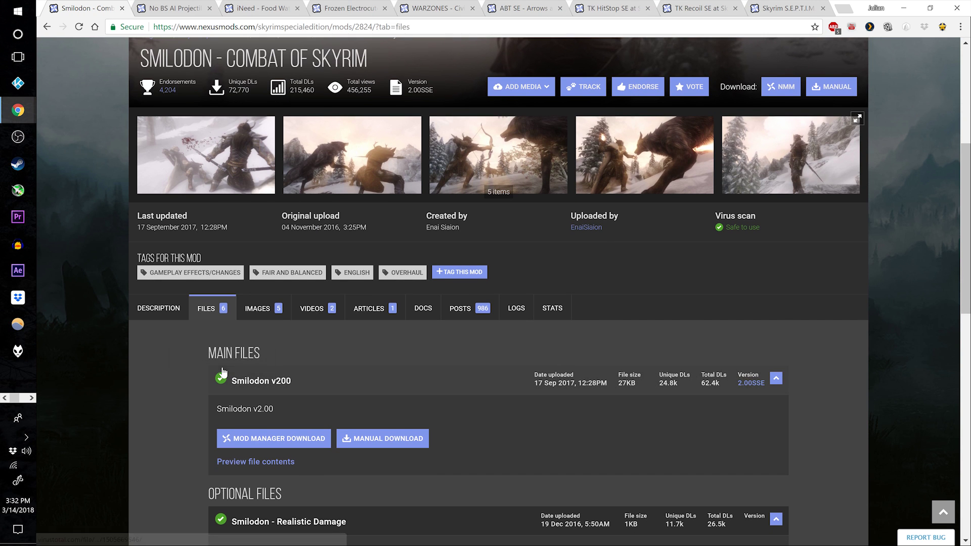
{"action": "scroll", "coordinate": [191, 388], "scroll_direction": "down", "scroll_amount": 1}
{"action": "scroll", "coordinate": [309, 380], "scroll_direction": "down", "scroll_amount": 1}
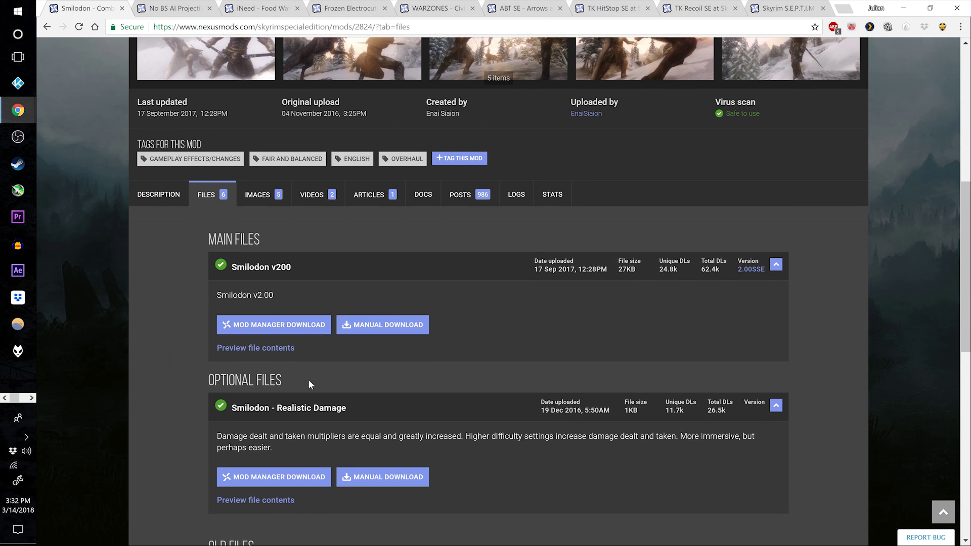
{"action": "left_click", "coordinate": [283, 326]}
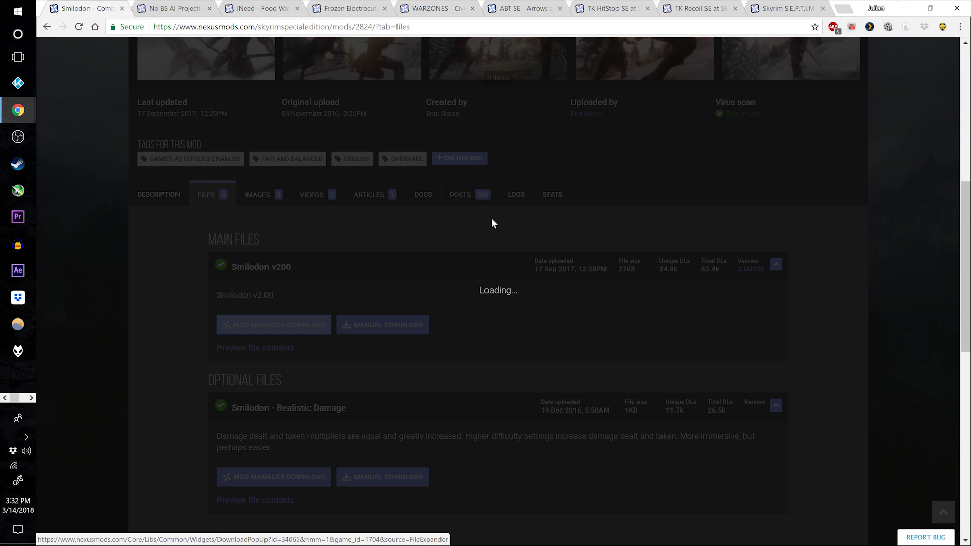
{"action": "scroll", "coordinate": [364, 284], "scroll_direction": "down", "scroll_amount": 2}
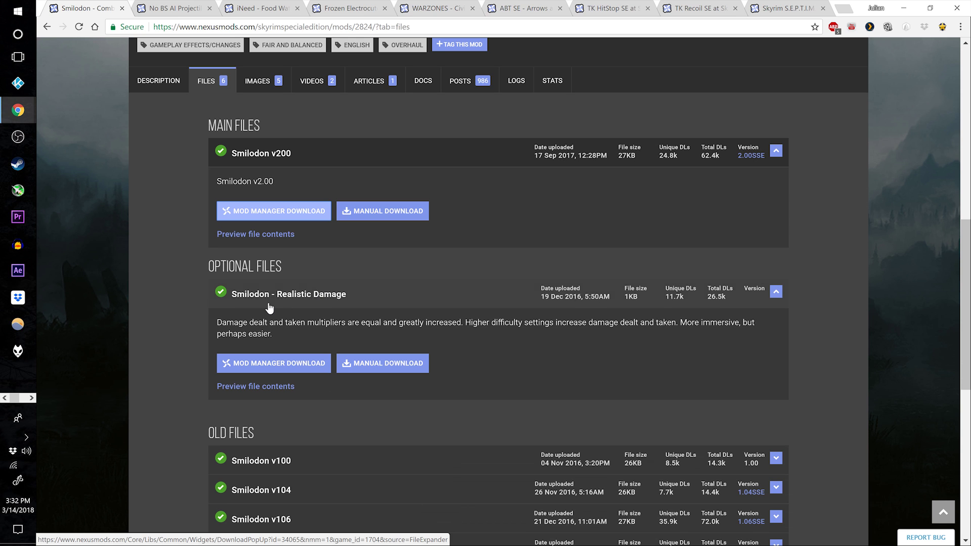
{"action": "left_click", "coordinate": [292, 367]}
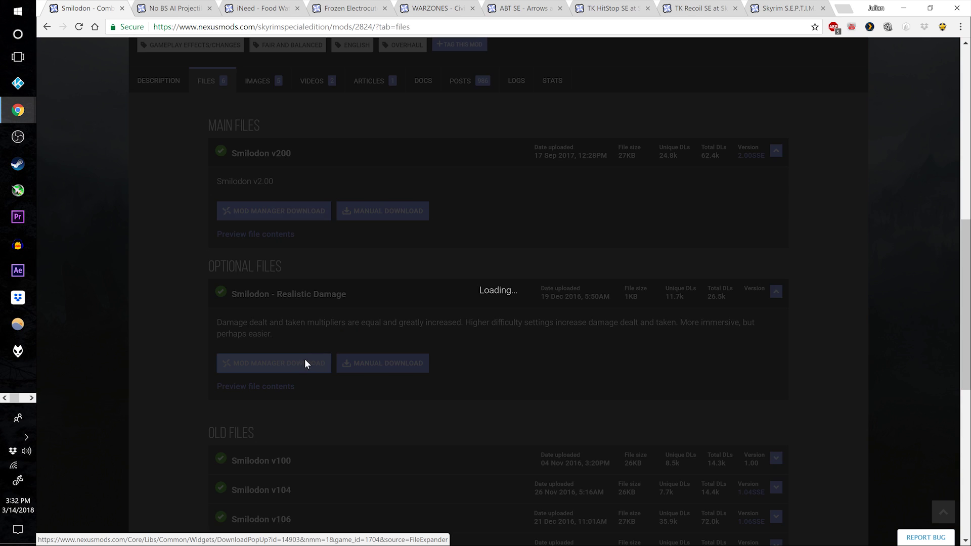
{"action": "scroll", "coordinate": [70, 306], "scroll_direction": "up", "scroll_amount": 1}
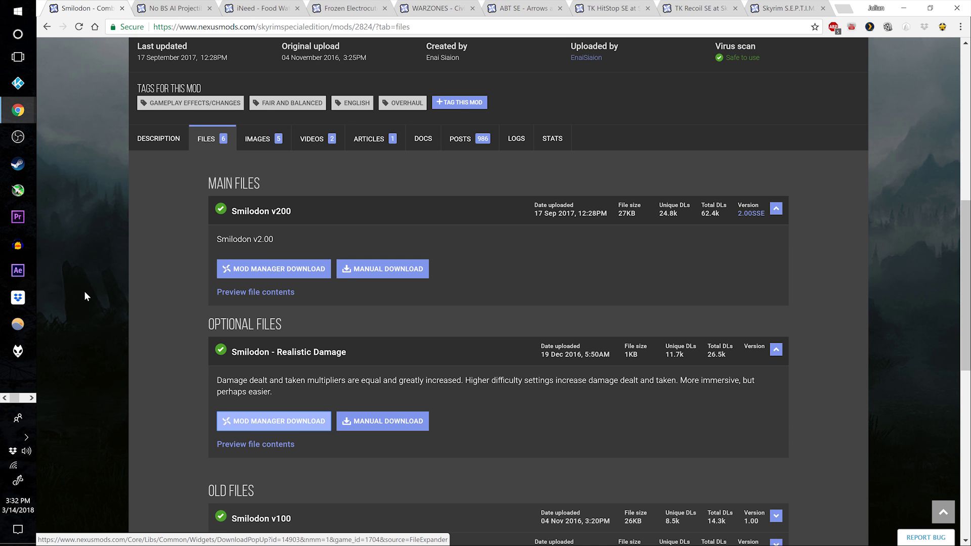
{"action": "scroll", "coordinate": [86, 292], "scroll_direction": "up", "scroll_amount": 2}
{"action": "scroll", "coordinate": [99, 202], "scroll_direction": "up", "scroll_amount": 5}
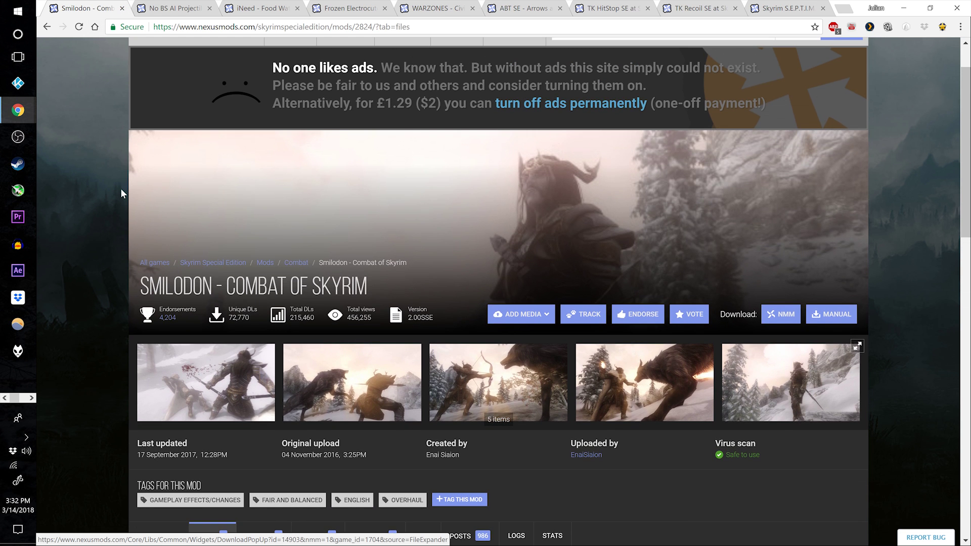
- Close the Smilodon page and send iNeed v1_83 to the mod manager
{"action": "left_click", "coordinate": [122, 8]}
{"action": "left_click", "coordinate": [122, 9]}
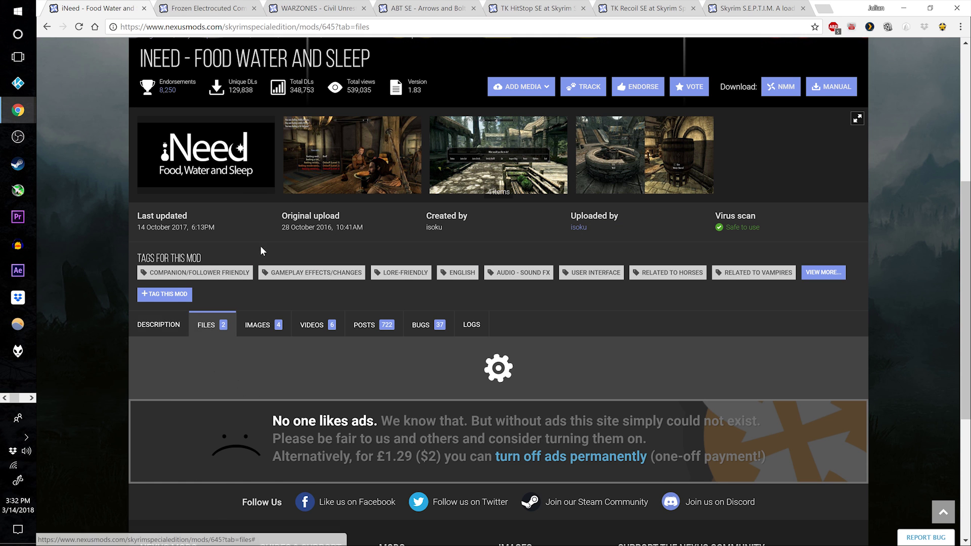
{"action": "scroll", "coordinate": [329, 344], "scroll_direction": "down", "scroll_amount": 1}
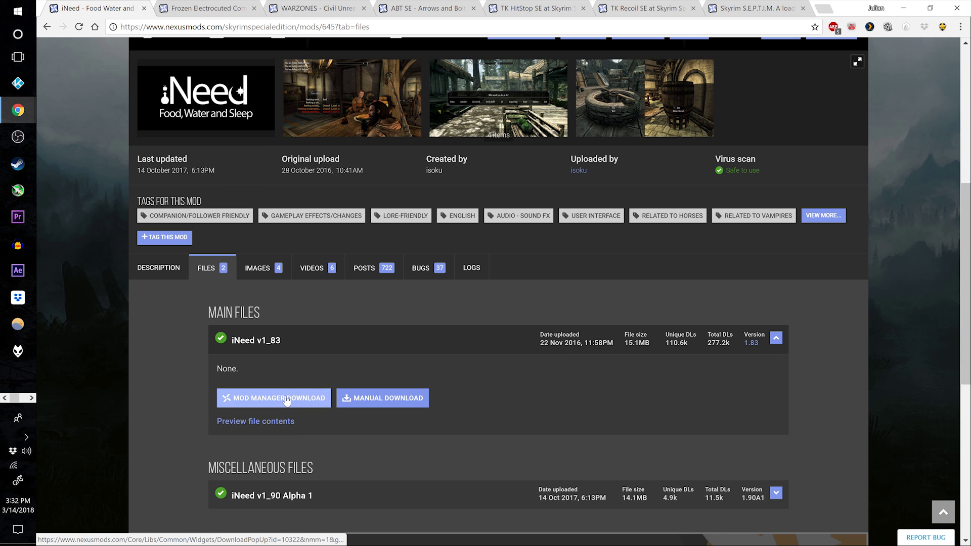
{"action": "left_click", "coordinate": [286, 401]}
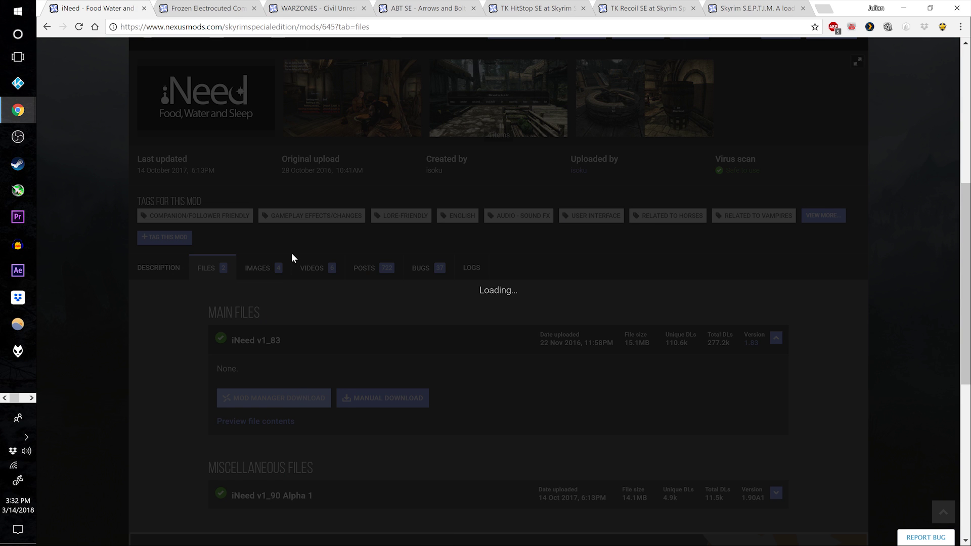
{"action": "key", "text": "ctrl+w"}
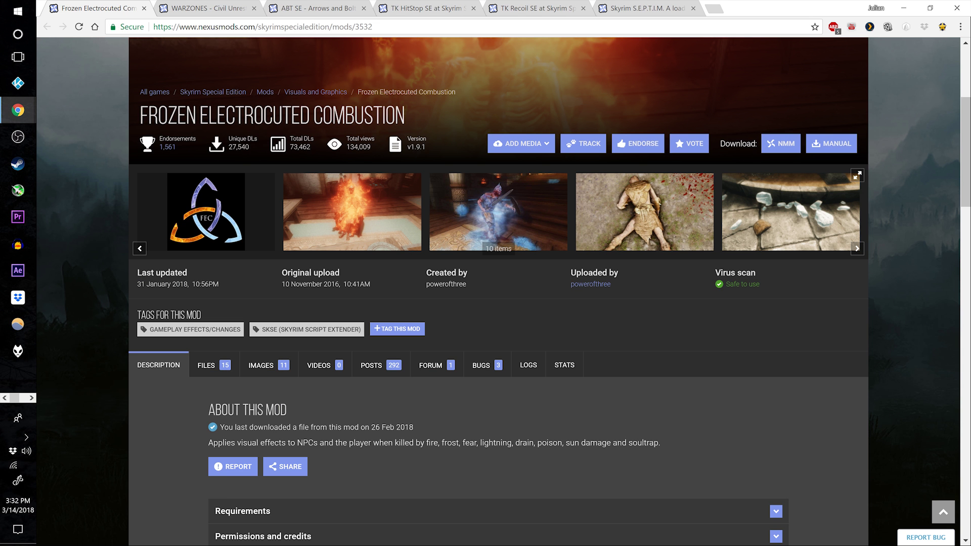
- Queue Frozen Electrocuted Combustion and the ABT SE v1-0 main file for the mod manager
{"action": "left_click", "coordinate": [234, 365]}
{"action": "scroll", "coordinate": [304, 304], "scroll_direction": "down", "scroll_amount": 4}
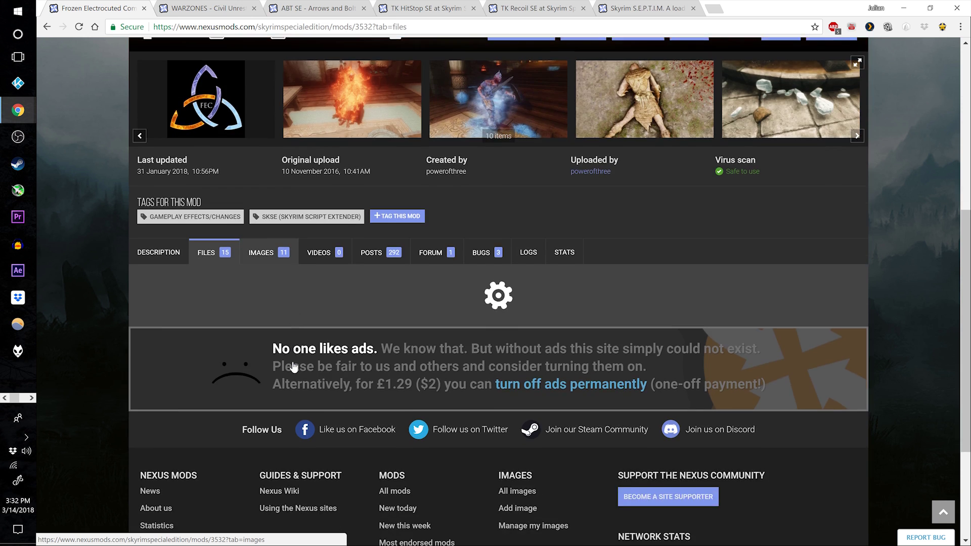
{"action": "left_click", "coordinate": [307, 270]}
{"action": "key", "text": "ctrl+w"}
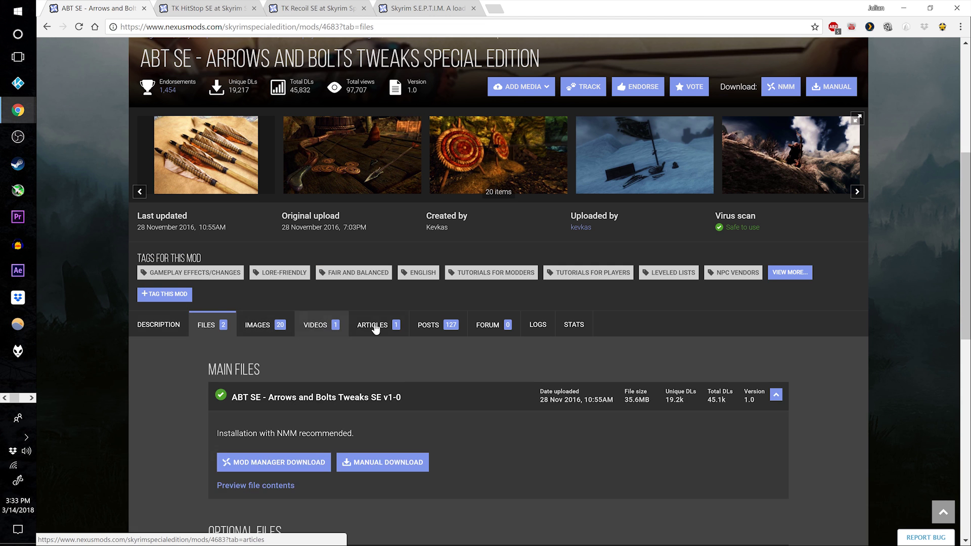
{"action": "scroll", "coordinate": [393, 352], "scroll_direction": "down", "scroll_amount": 1}
{"action": "scroll", "coordinate": [393, 349], "scroll_direction": "down", "scroll_amount": 2}
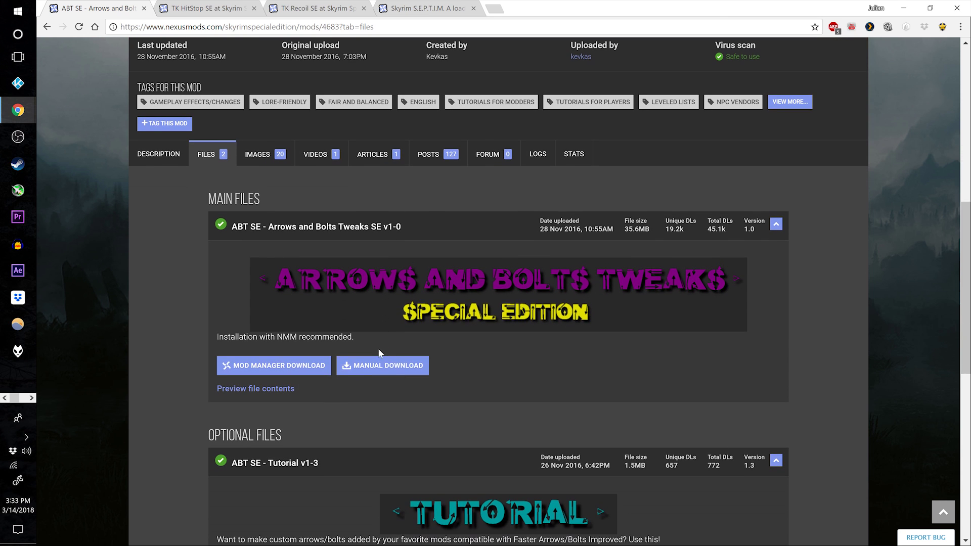
{"action": "left_click", "coordinate": [282, 367]}
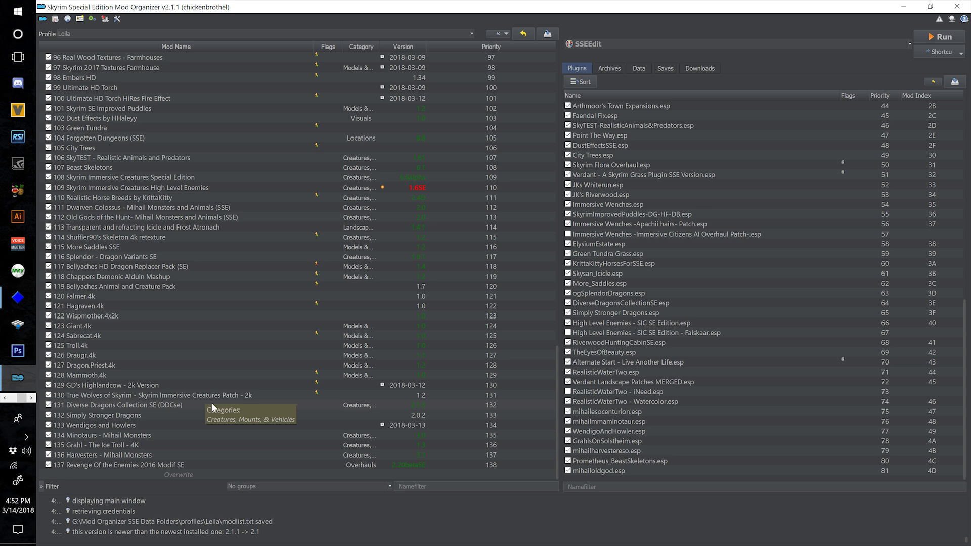
- Highlight the plugins of Harvesters, Grahl, Wendigos, Minotaurs, Old Gods and Dwarven Colossus in turn
{"action": "left_click", "coordinate": [126, 455]}
{"action": "left_click", "coordinate": [116, 446]}
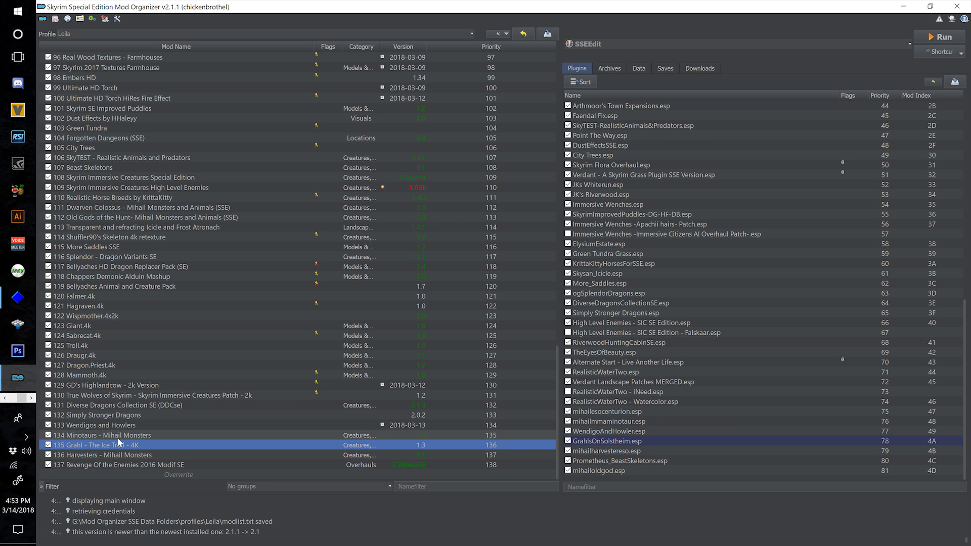
{"action": "left_click", "coordinate": [119, 425]}
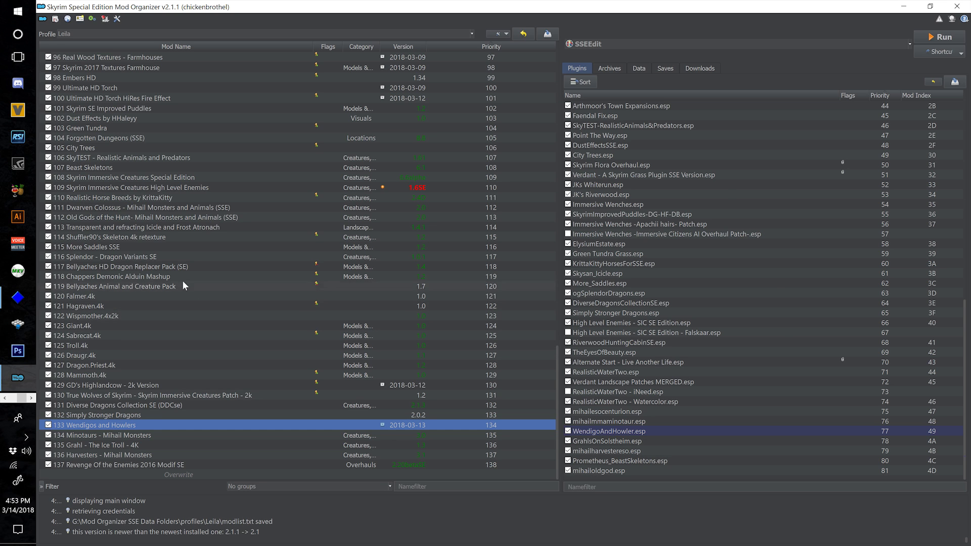
{"action": "left_click", "coordinate": [143, 217]}
{"action": "left_click", "coordinate": [145, 207]}
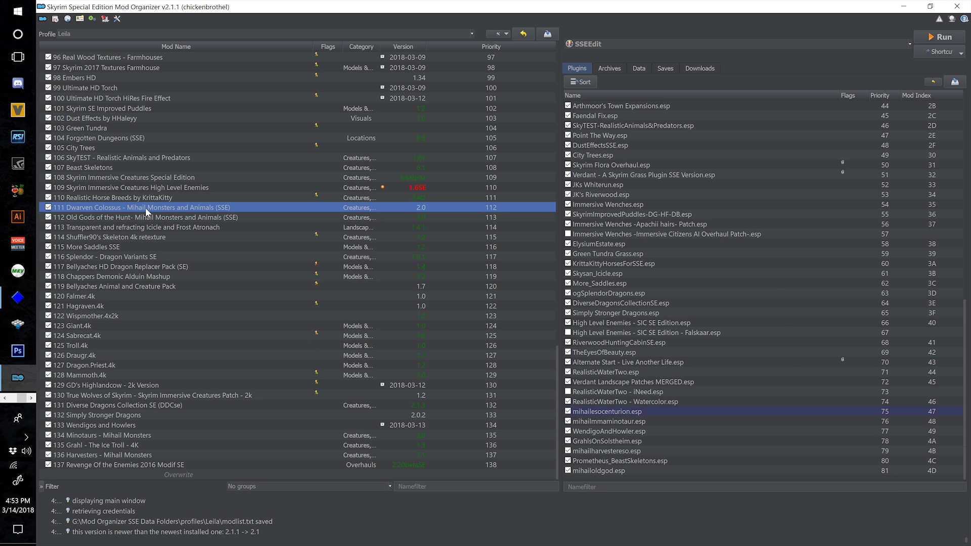
{"action": "left_click", "coordinate": [127, 219]}
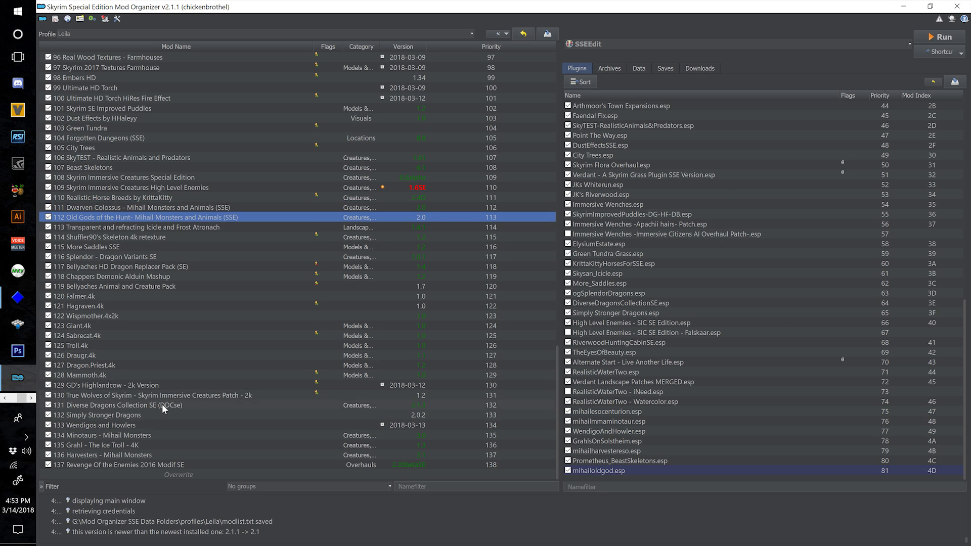
{"action": "left_click", "coordinate": [119, 421]}
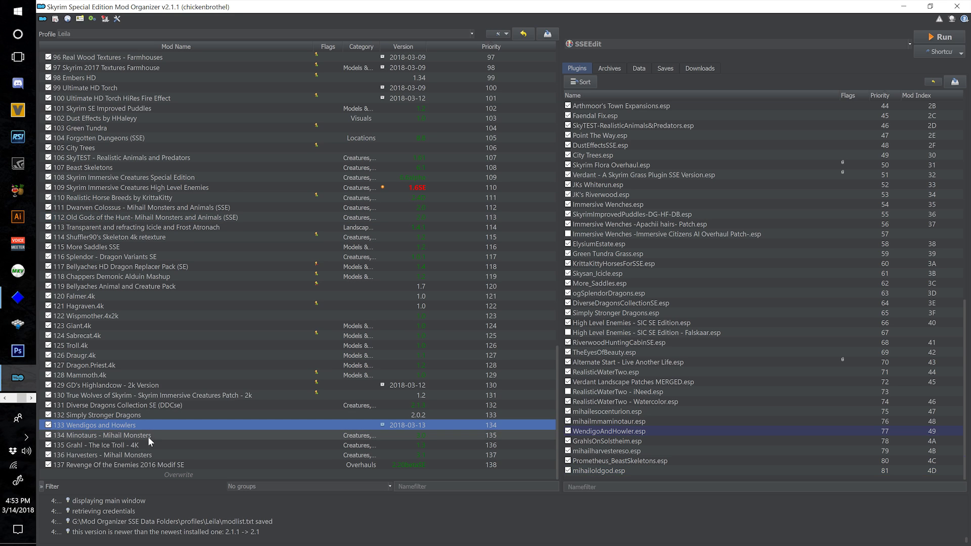
{"action": "left_click", "coordinate": [135, 435]}
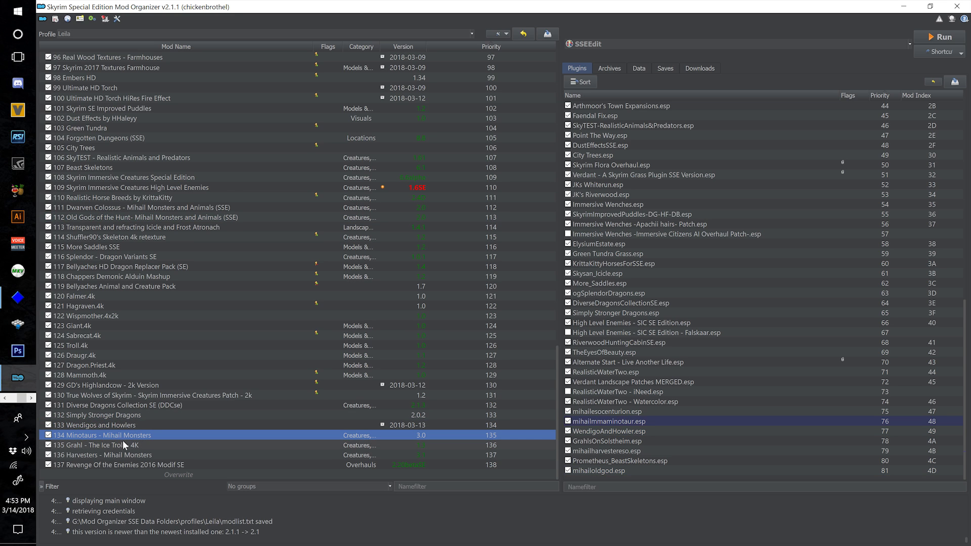
{"action": "left_click", "coordinate": [129, 445]}
{"action": "left_click", "coordinate": [145, 454]}
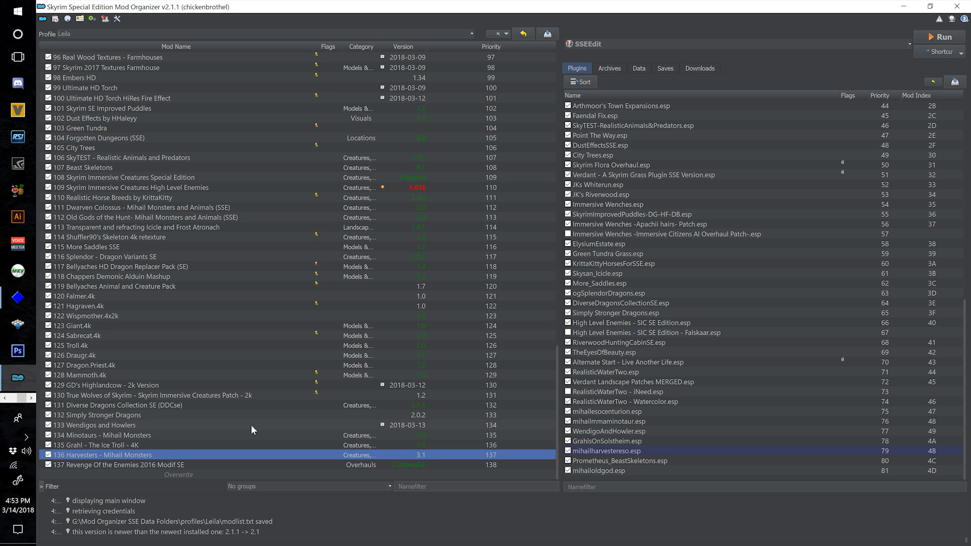
{"action": "left_click", "coordinate": [113, 426]}
{"action": "left_click", "coordinate": [129, 433]}
{"action": "left_click", "coordinate": [124, 425]}
{"action": "left_click", "coordinate": [127, 435]}
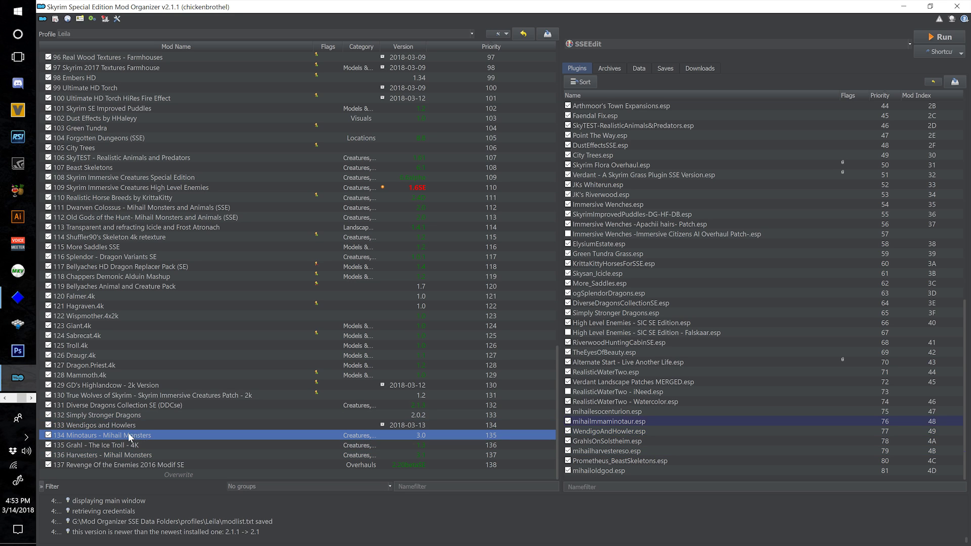
{"action": "left_click", "coordinate": [131, 445]}
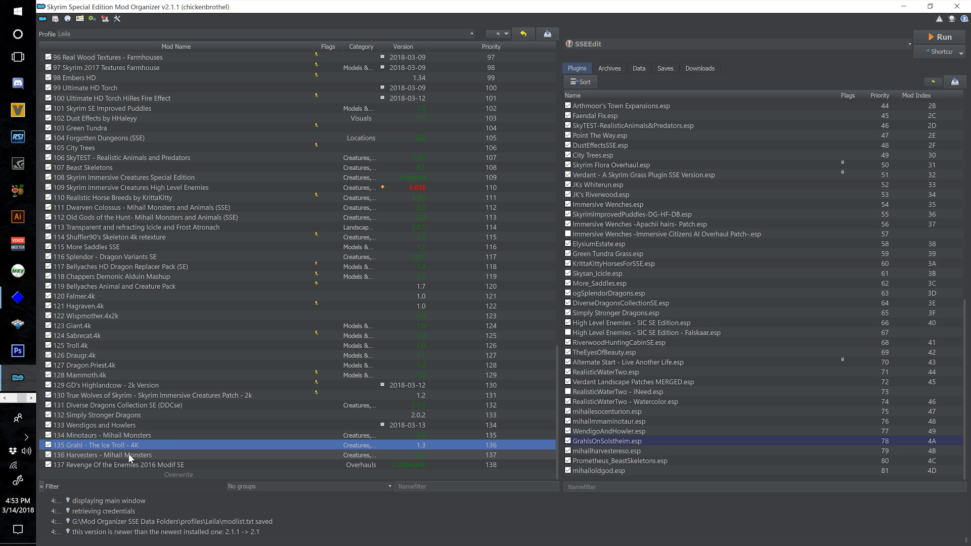
{"action": "left_click", "coordinate": [172, 455]}
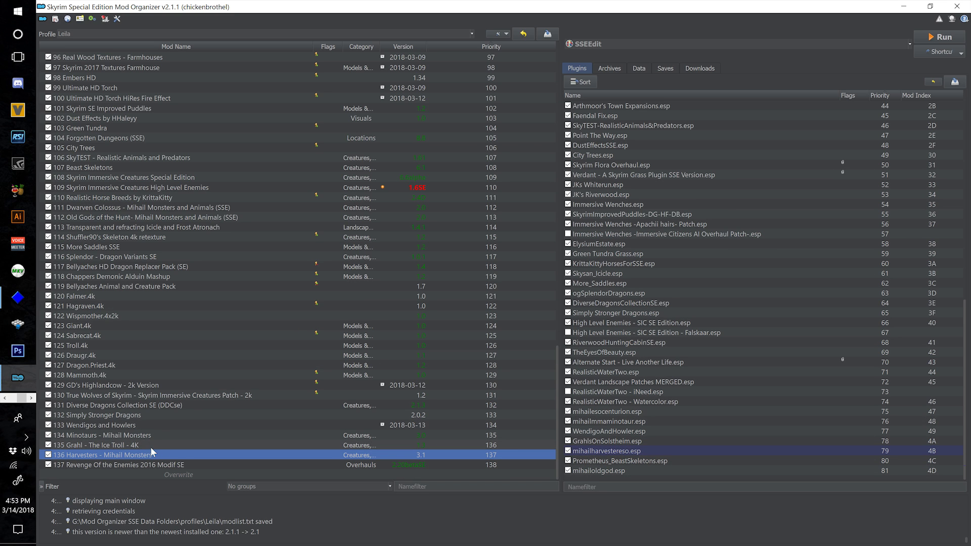
{"action": "left_click", "coordinate": [89, 436]}
{"action": "left_click", "coordinate": [95, 426]}
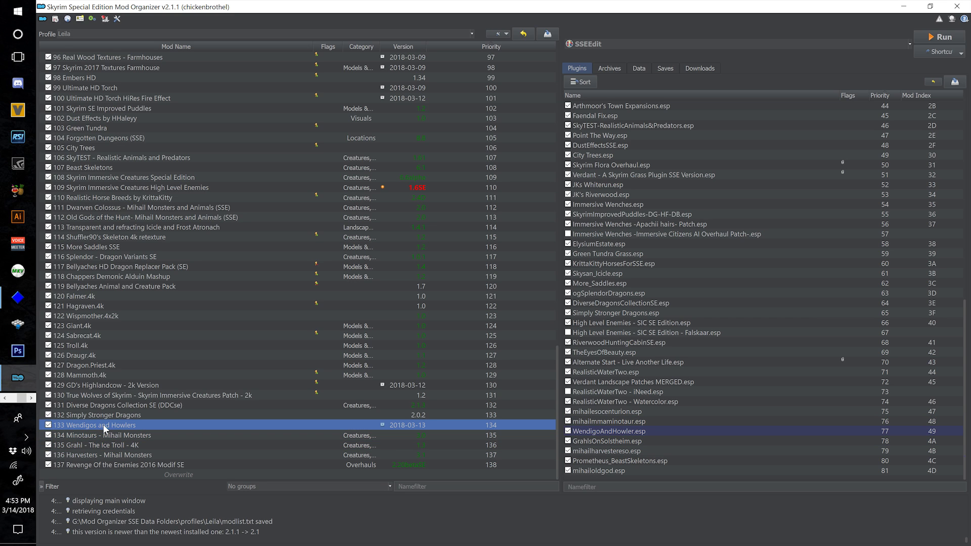
{"action": "left_click", "coordinate": [77, 217]}
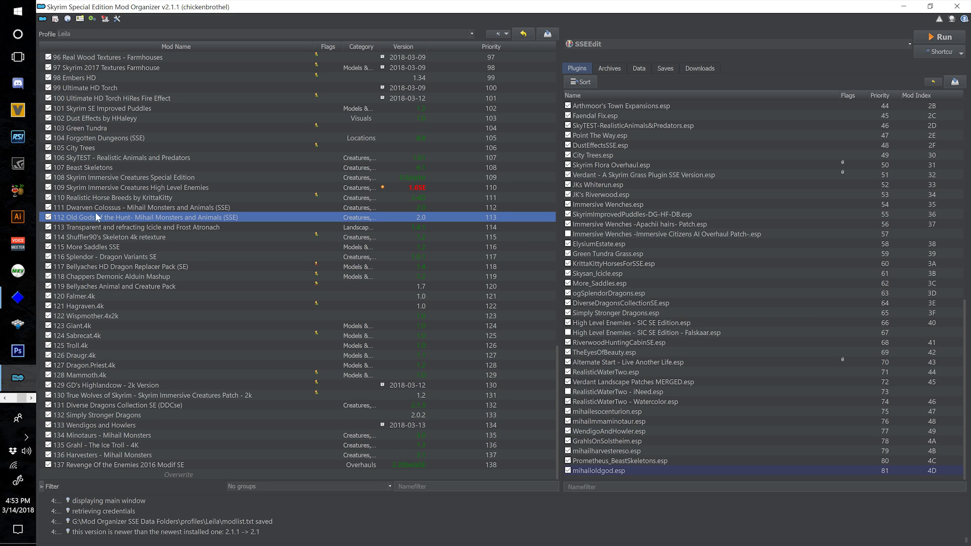
{"action": "left_click", "coordinate": [104, 207]}
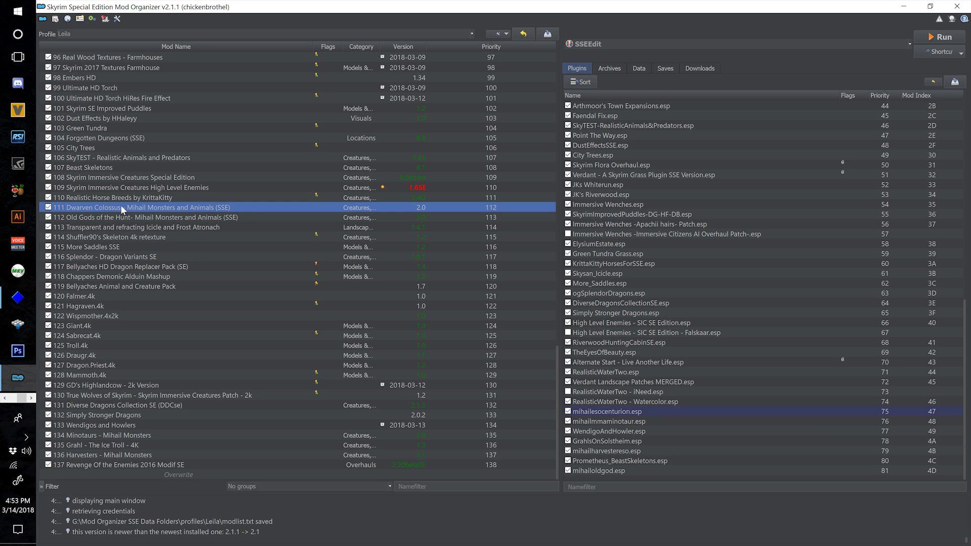
{"action": "left_click", "coordinate": [128, 215]}
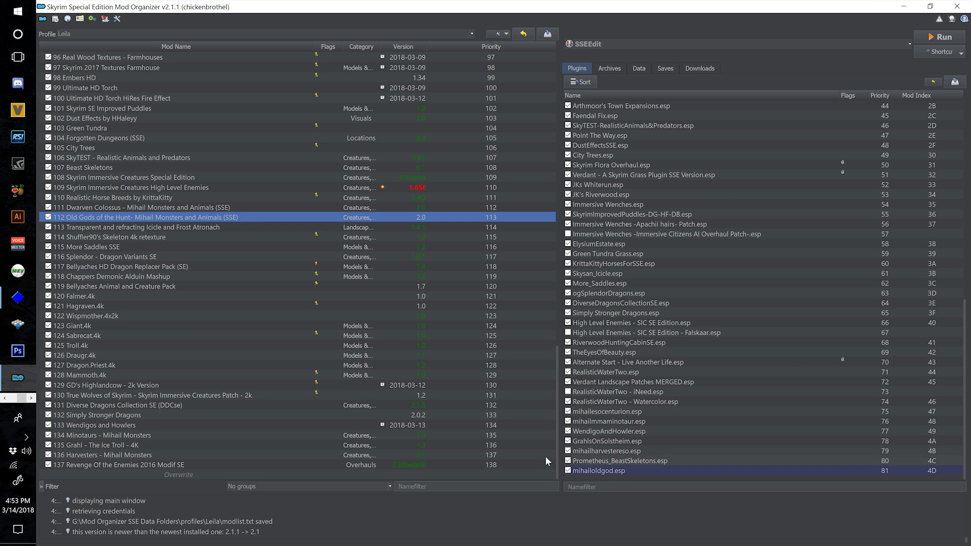
{"action": "left_click", "coordinate": [123, 208]}
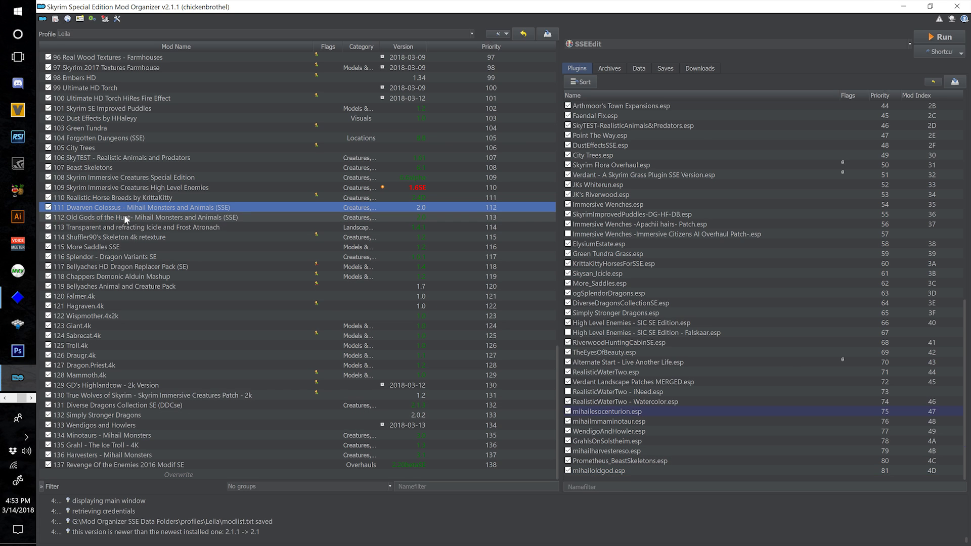
{"action": "left_click", "coordinate": [126, 219]}
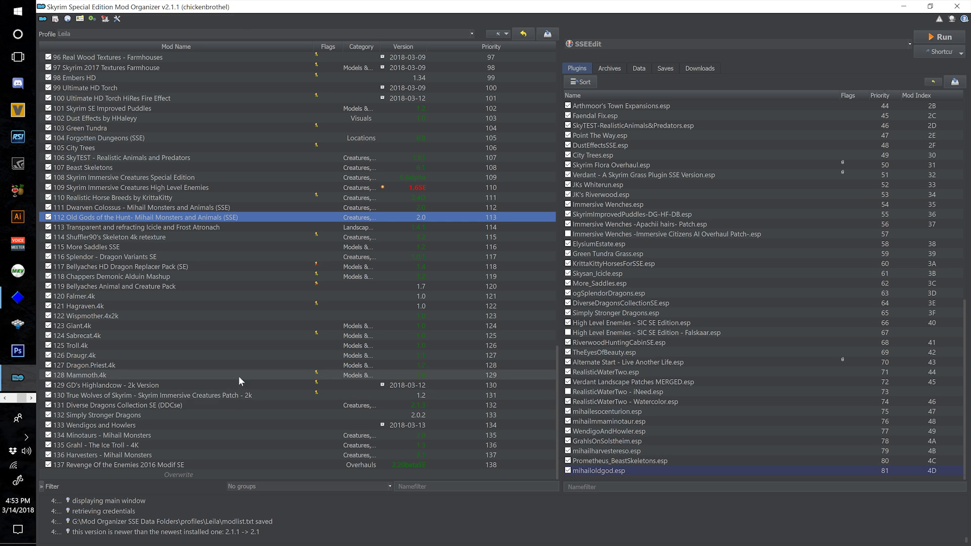
{"action": "left_click", "coordinate": [139, 415]}
{"action": "left_click", "coordinate": [136, 425]}
{"action": "left_click", "coordinate": [134, 455]}
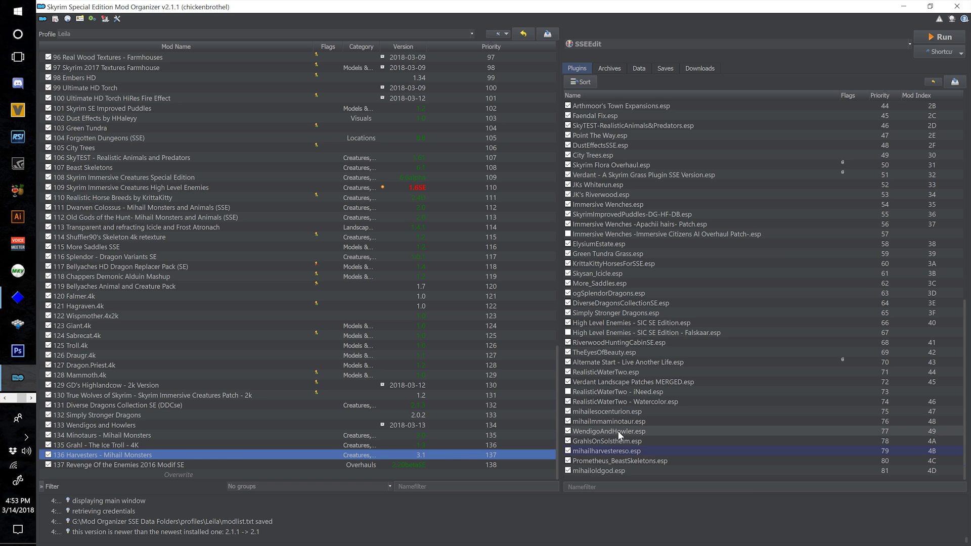
{"action": "left_click", "coordinate": [587, 441]}
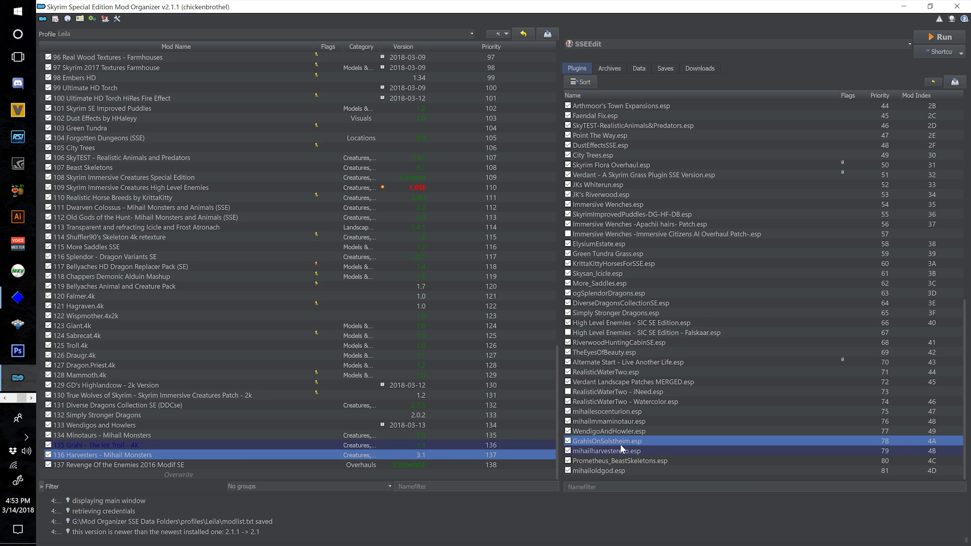
{"action": "mouse_move", "coordinate": [609, 450]}
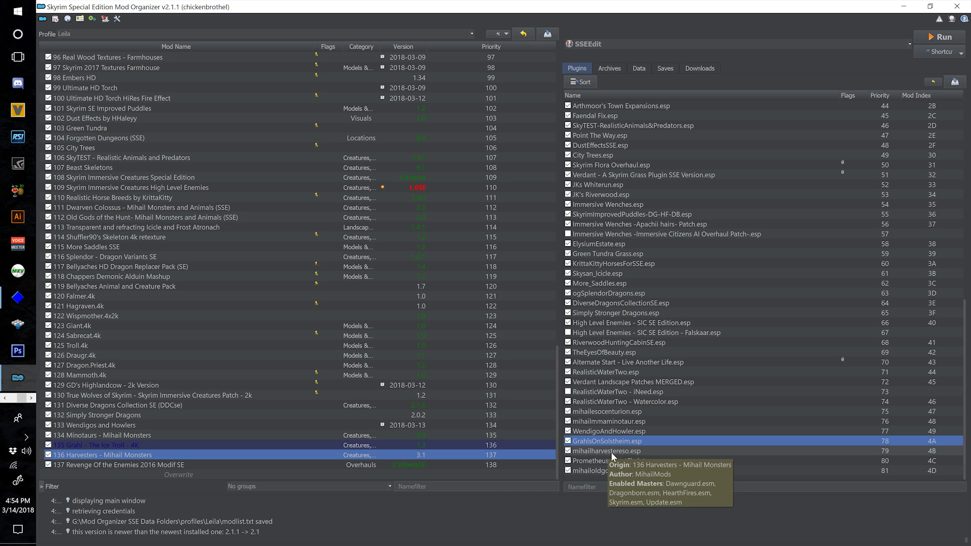
{"action": "left_click", "coordinate": [627, 459]}
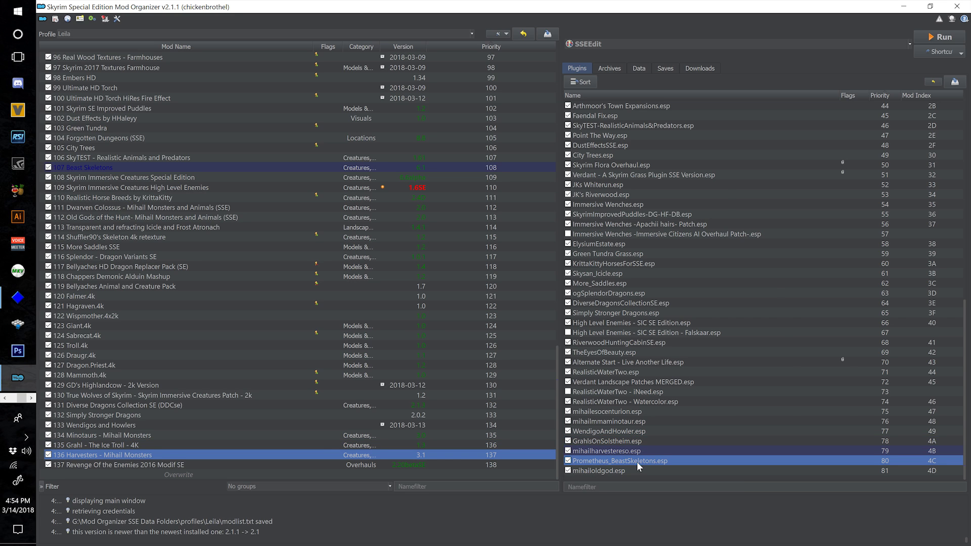
{"action": "left_click", "coordinate": [597, 472]}
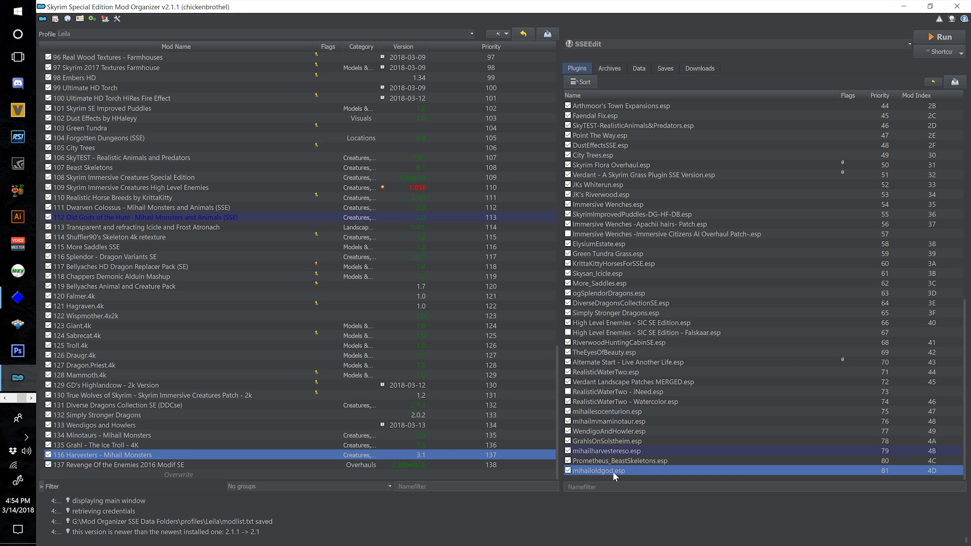
- Launch SSEEdit with only the ticked Mihail monster plugins loaded, then select all loaded files
{"action": "mouse_move", "coordinate": [612, 424]}
{"action": "left_click", "coordinate": [949, 36]}
{"action": "left_click_drag", "start_coordinate": [536, 262], "coordinate": [541, 336]}
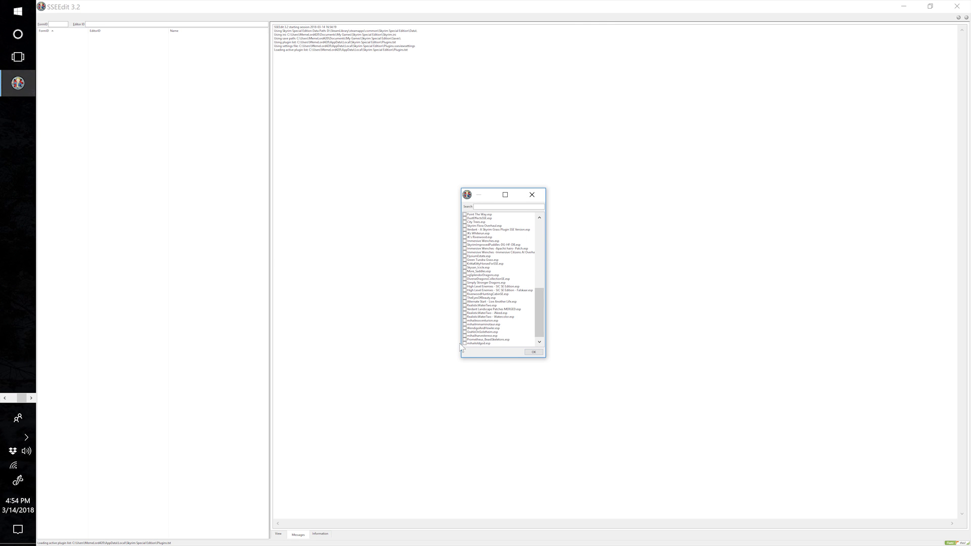
{"action": "left_click", "coordinate": [465, 344]}
{"action": "left_click", "coordinate": [465, 339]}
{"action": "left_click", "coordinate": [465, 336]}
{"action": "left_click", "coordinate": [465, 332]}
{"action": "left_click", "coordinate": [465, 328]}
{"action": "left_click", "coordinate": [465, 324]}
{"action": "left_click", "coordinate": [465, 320]}
{"action": "left_click", "coordinate": [534, 353]}
{"action": "left_click_drag", "start_coordinate": [106, 122], "coordinate": [57, 65]}
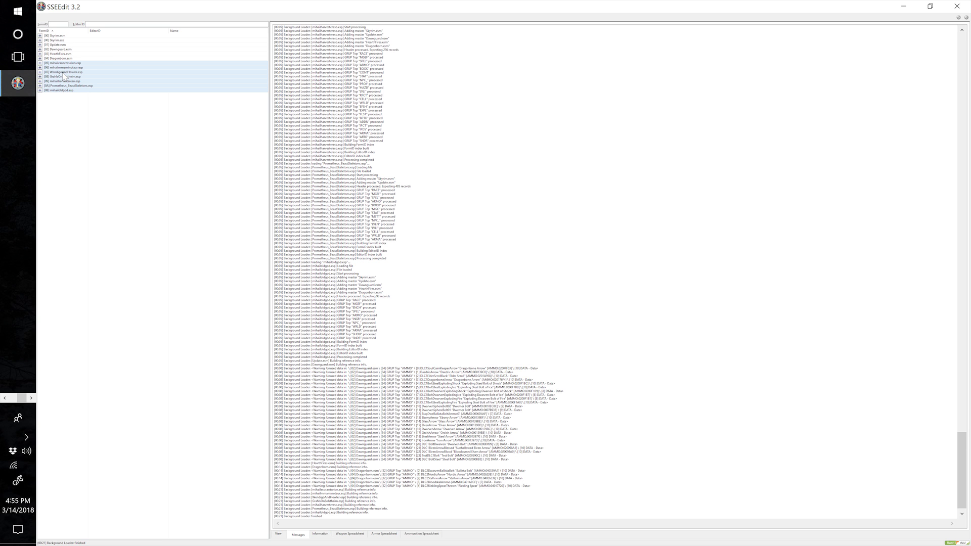
- Check all loaded monster plugins for errors, then recheck a chosen set including WendigoAndHowler.esp
{"action": "right_click", "coordinate": [65, 78]}
{"action": "left_click", "coordinate": [117, 131]}
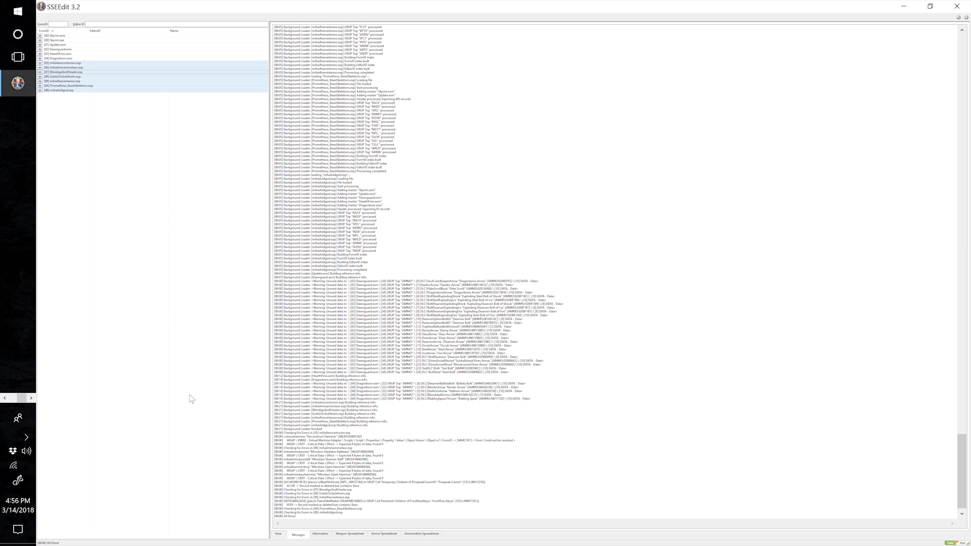
{"action": "left_click", "coordinate": [77, 86]}
{"action": "left_click", "coordinate": [81, 90]}
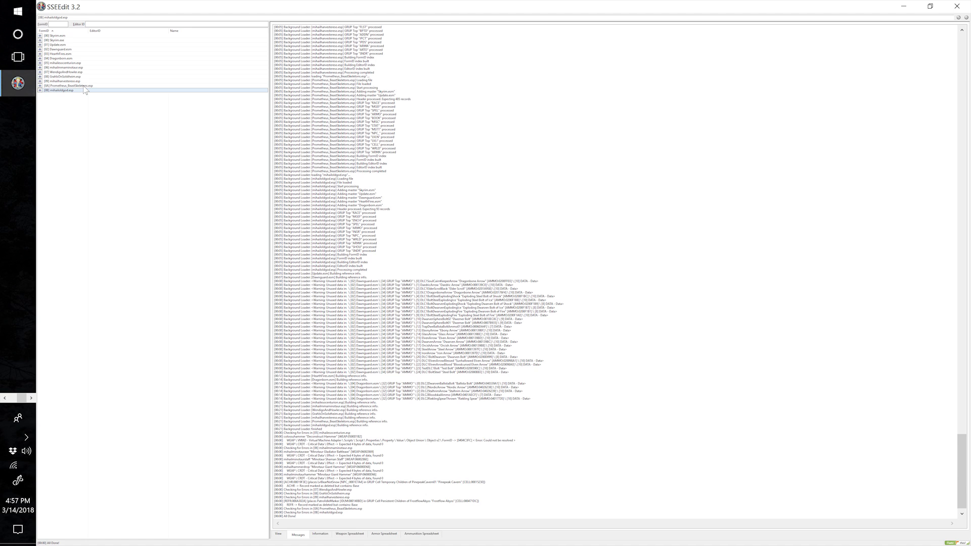
{"action": "left_click", "coordinate": [83, 87]}
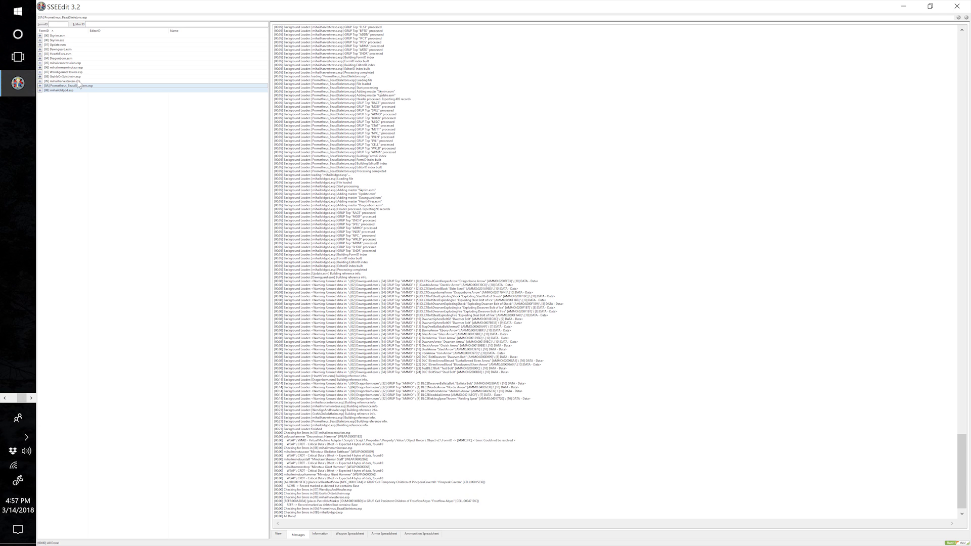
{"action": "left_click", "coordinate": [72, 78]}
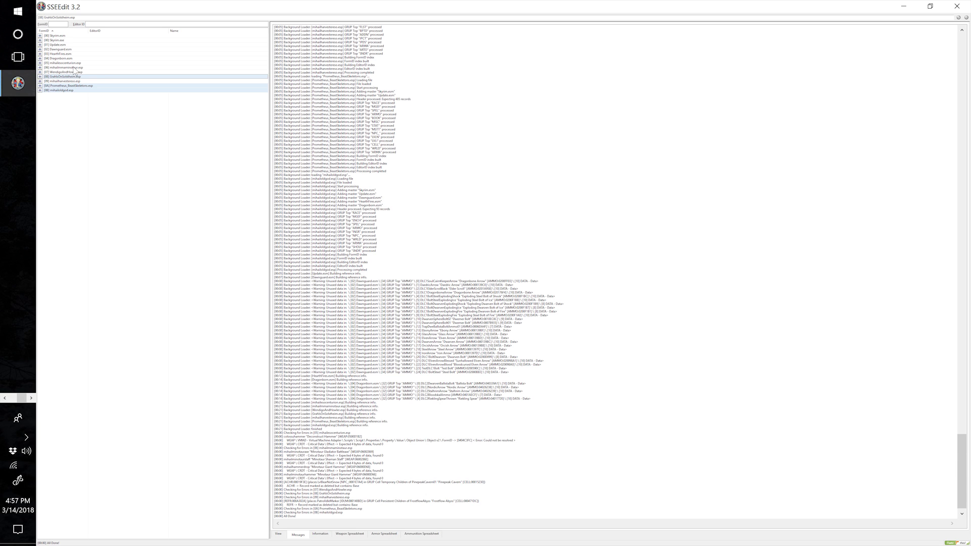
{"action": "left_click", "coordinate": [75, 74]}
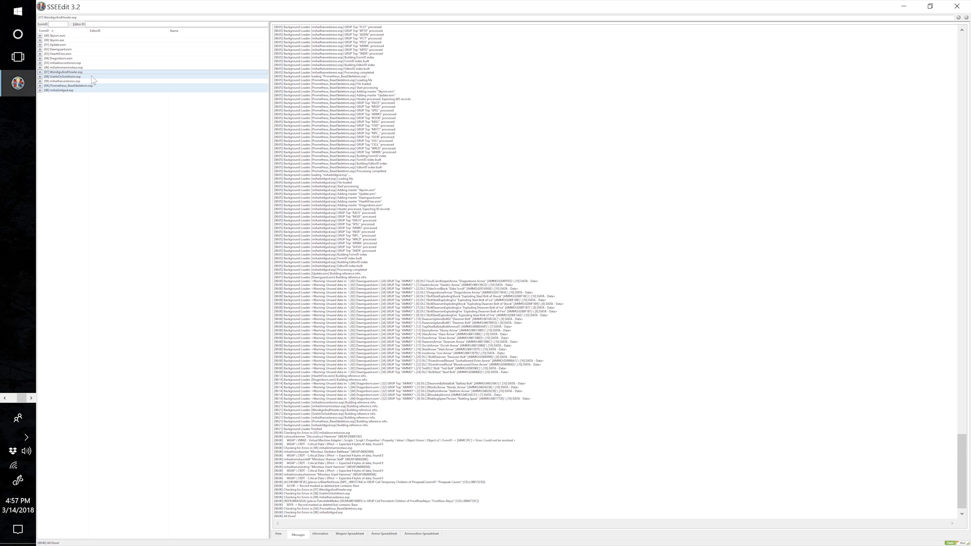
{"action": "right_click", "coordinate": [90, 77]}
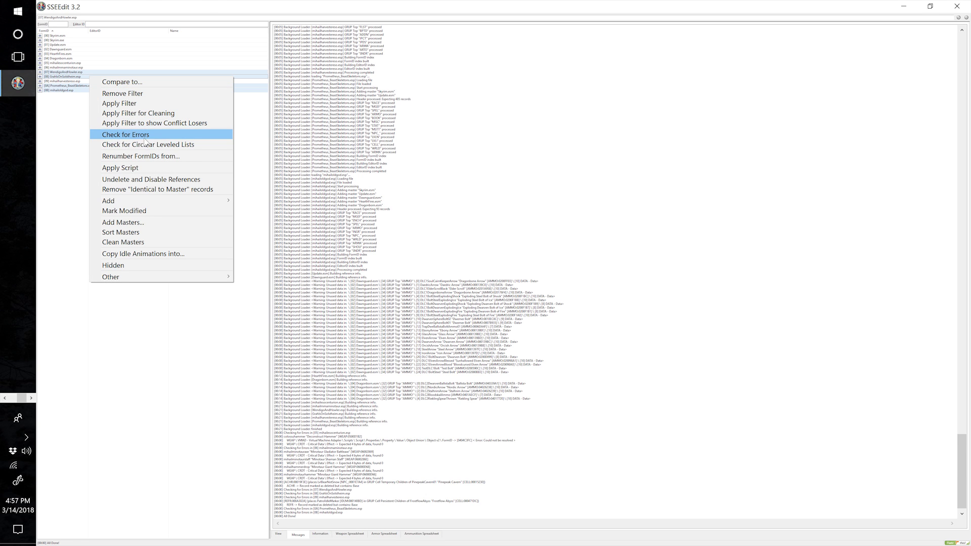
{"action": "left_click", "coordinate": [146, 135]}
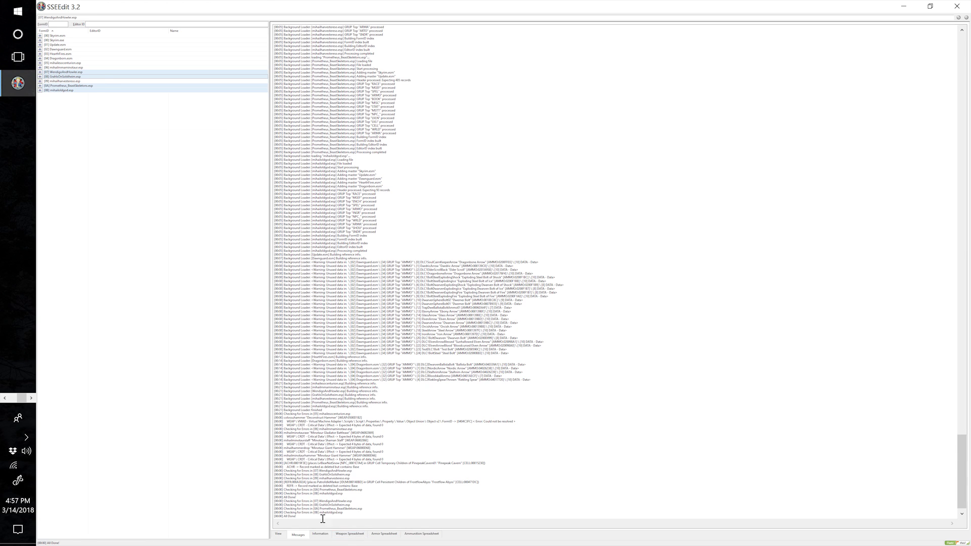
- Run the Merge Plugins script through Apply Script and move its dialog up and left
{"action": "right_click", "coordinate": [102, 86]}
{"action": "left_click", "coordinate": [152, 175]}
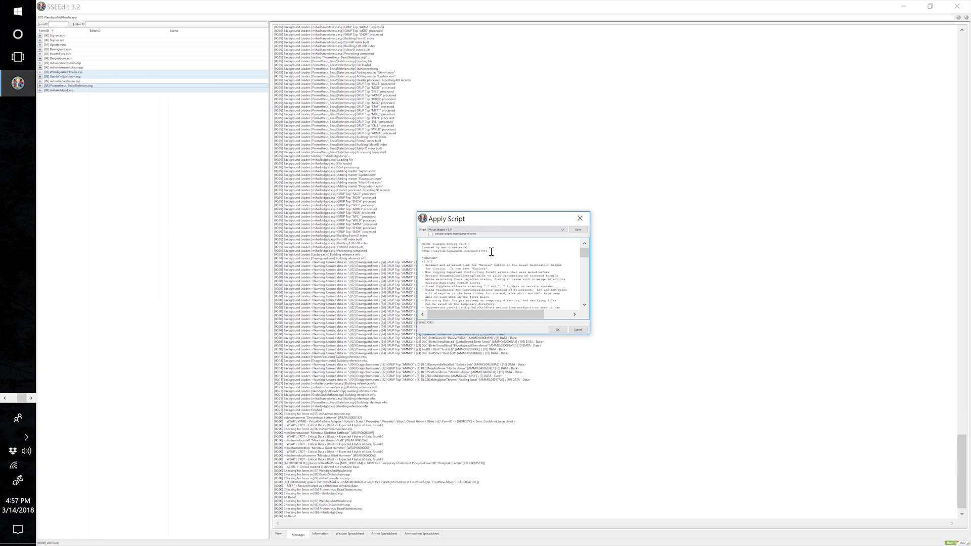
{"action": "left_click", "coordinate": [558, 331]}
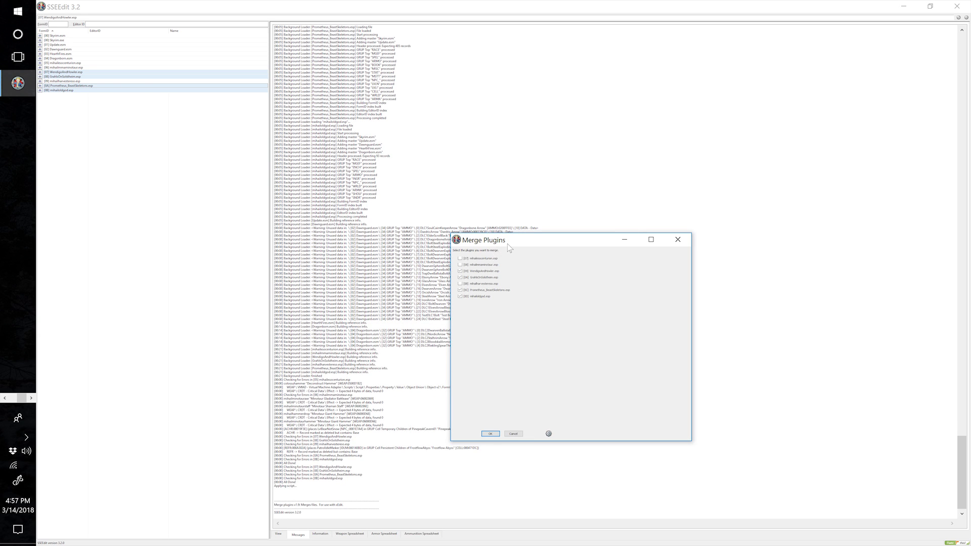
{"action": "left_click_drag", "start_coordinate": [508, 244], "coordinate": [468, 226]}
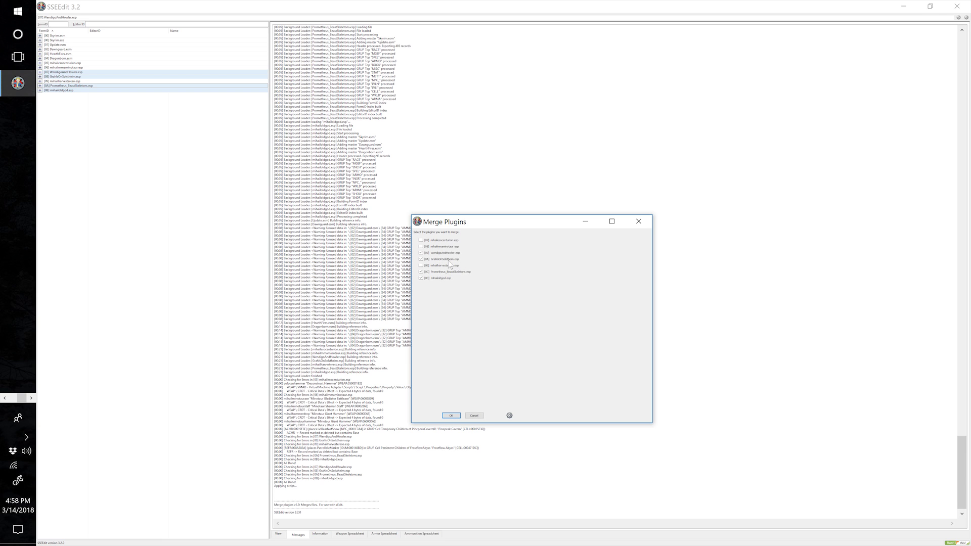
- Confirm the plugins to merge and choose -- CREATE NEW FILE -- as the merge target
{"action": "left_click", "coordinate": [451, 416]}
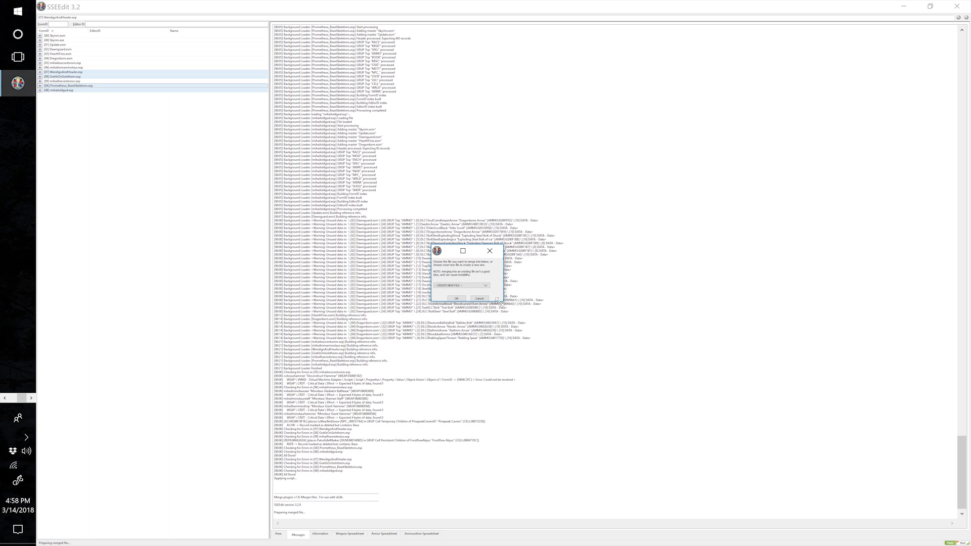
{"action": "left_click", "coordinate": [457, 298]}
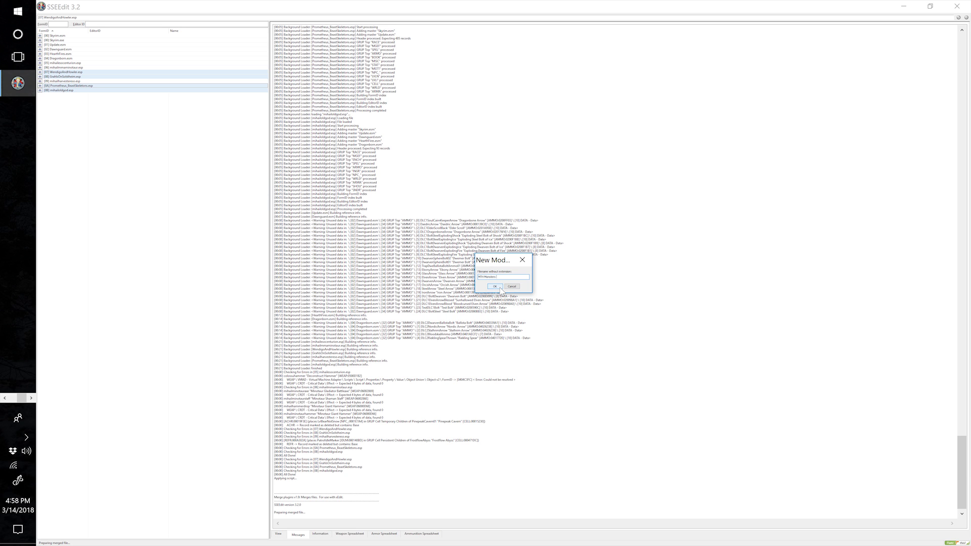
- Complete the merge into MTH Monsters.esp and run Check for Errors on it
{"action": "left_click", "coordinate": [496, 286]}
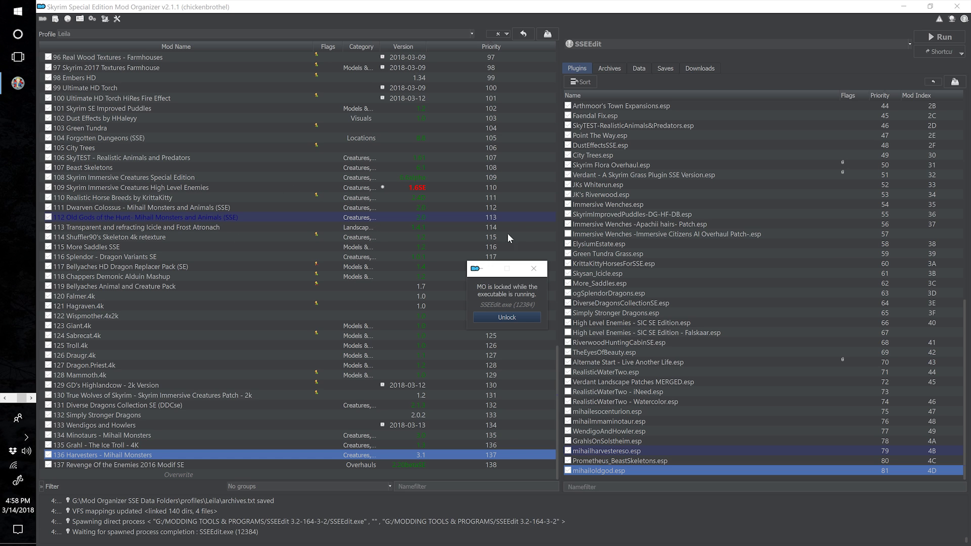
{"action": "mouse_move", "coordinate": [10, 90]}
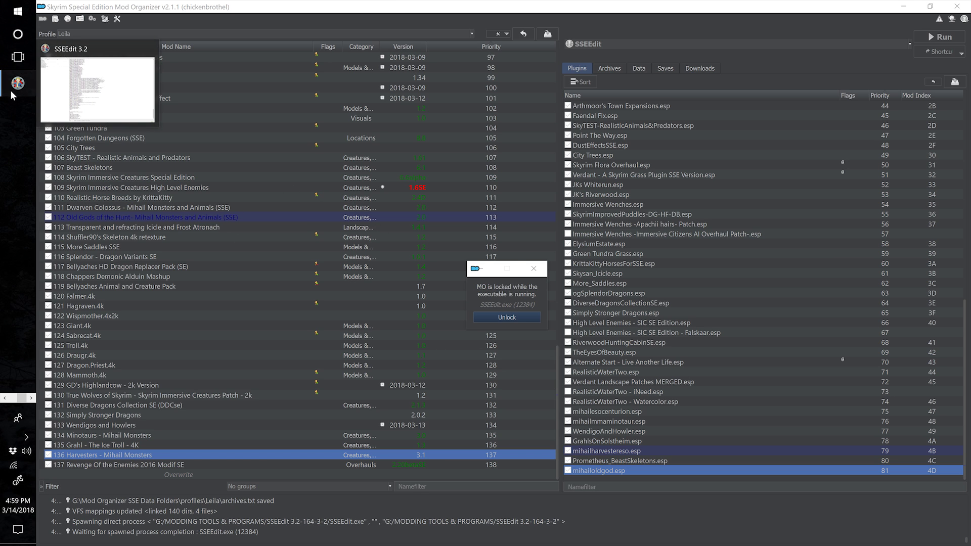
{"action": "left_click", "coordinate": [91, 104]}
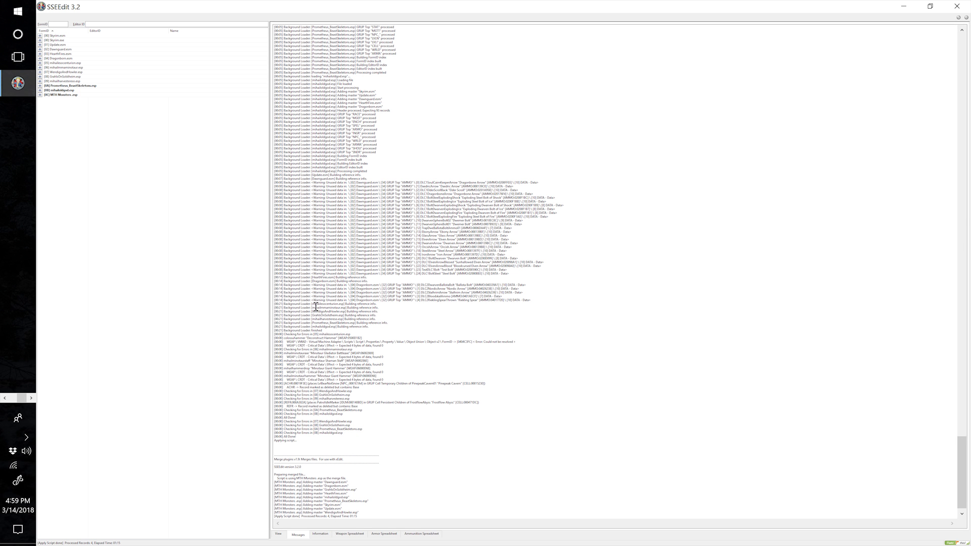
{"action": "right_click", "coordinate": [73, 95]}
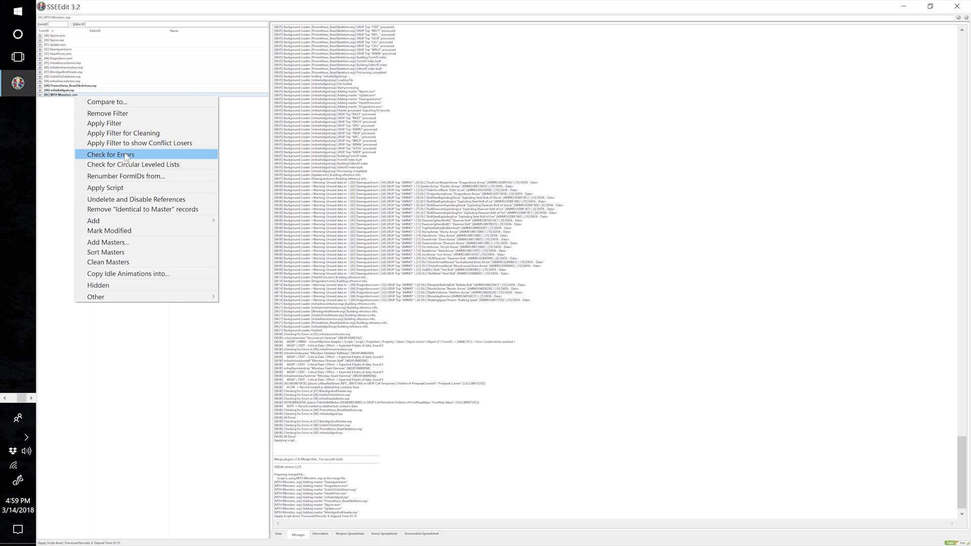
{"action": "left_click", "coordinate": [159, 154]}
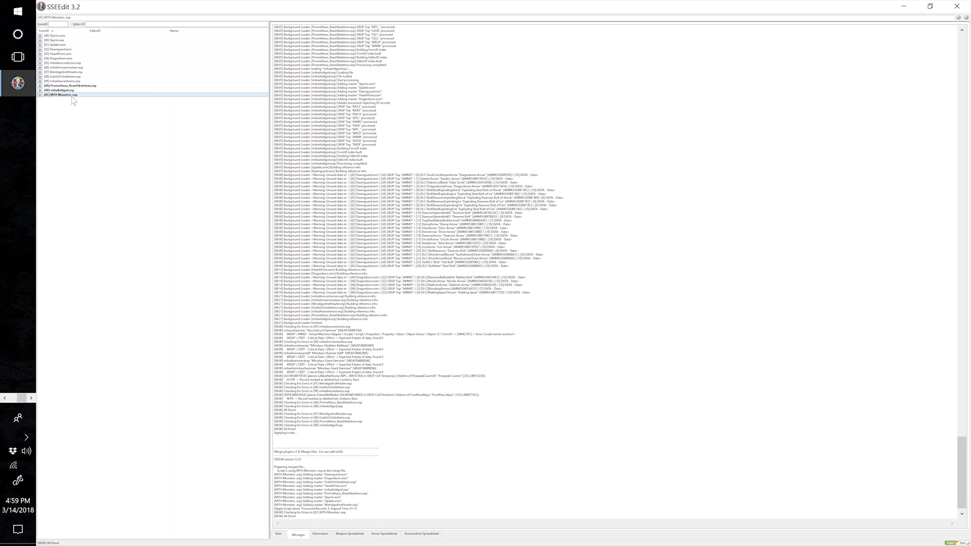
- Exit SSEEdit and save the plugins, leaving Prometheus_BeastSkeletons.esp unticked
{"action": "left_click", "coordinate": [958, 6]}
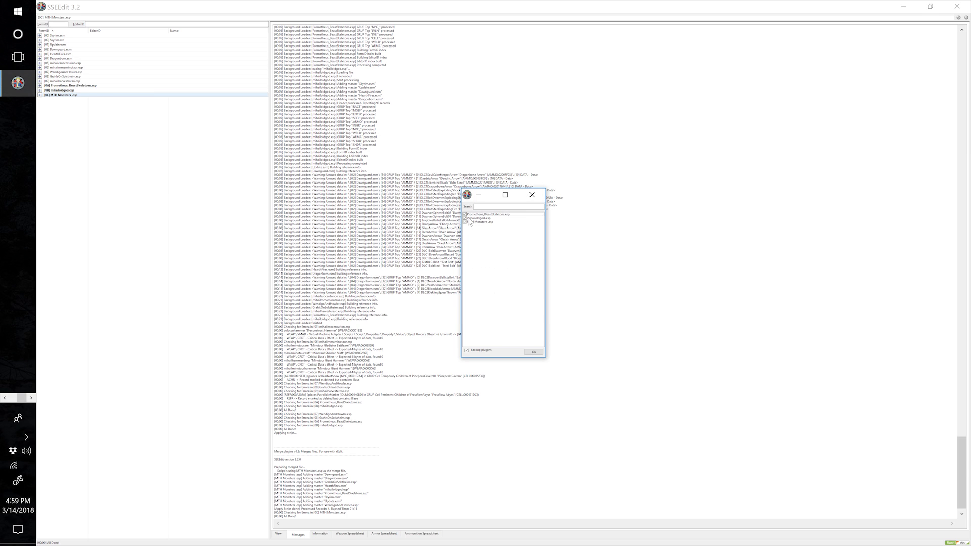
{"action": "left_click", "coordinate": [465, 214]}
{"action": "left_click", "coordinate": [465, 215]}
{"action": "left_click", "coordinate": [533, 353]}
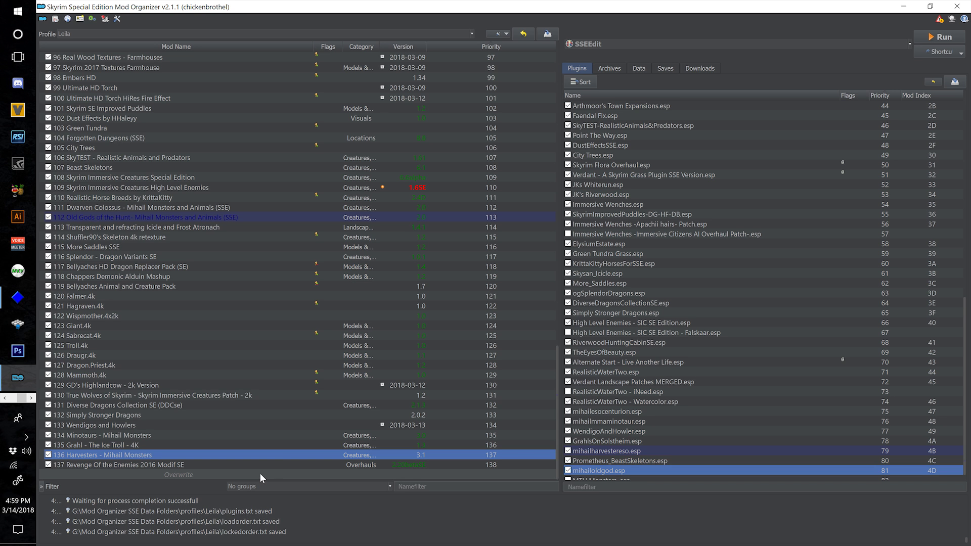
- Create a new mod named 'MTH Monsters' from the Overwrite files
{"action": "double_click", "coordinate": [261, 475]}
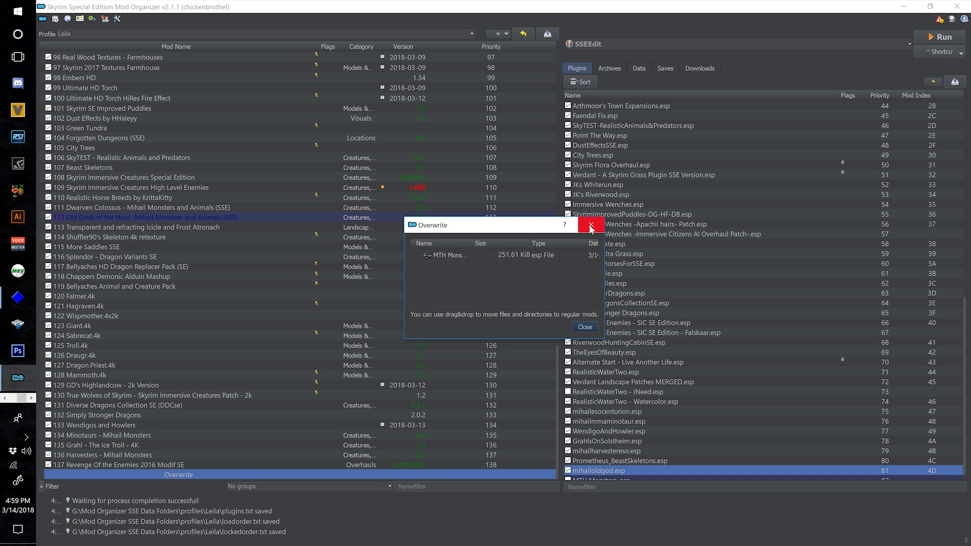
{"action": "left_click", "coordinate": [591, 226]}
{"action": "right_click", "coordinate": [373, 474]}
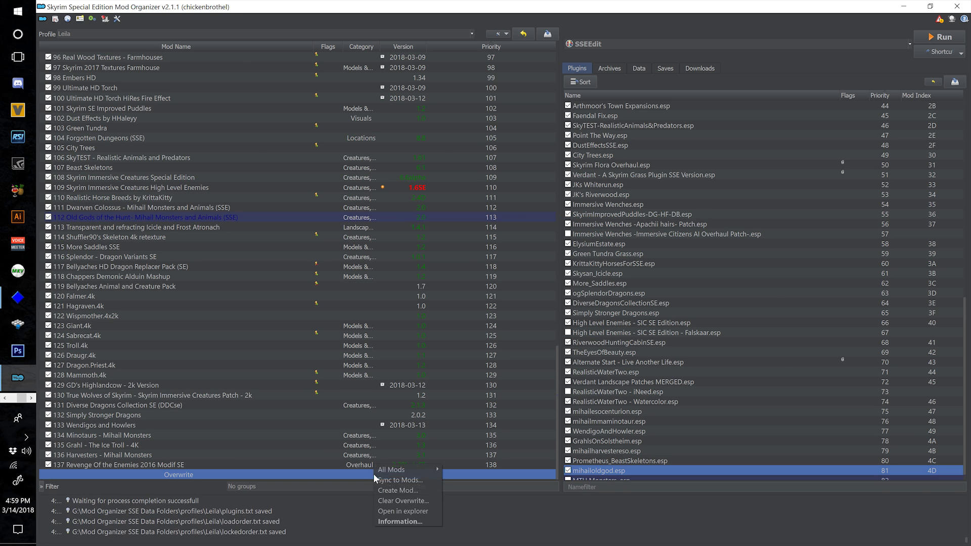
{"action": "left_click", "coordinate": [410, 490]}
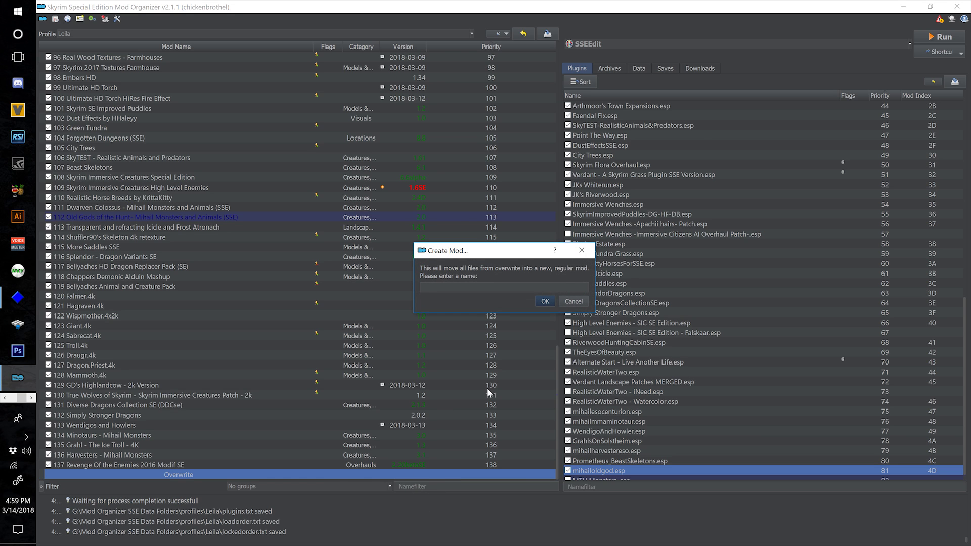
{"action": "type", "text": "MTH Monsters"}
{"action": "key", "text": "Return"}
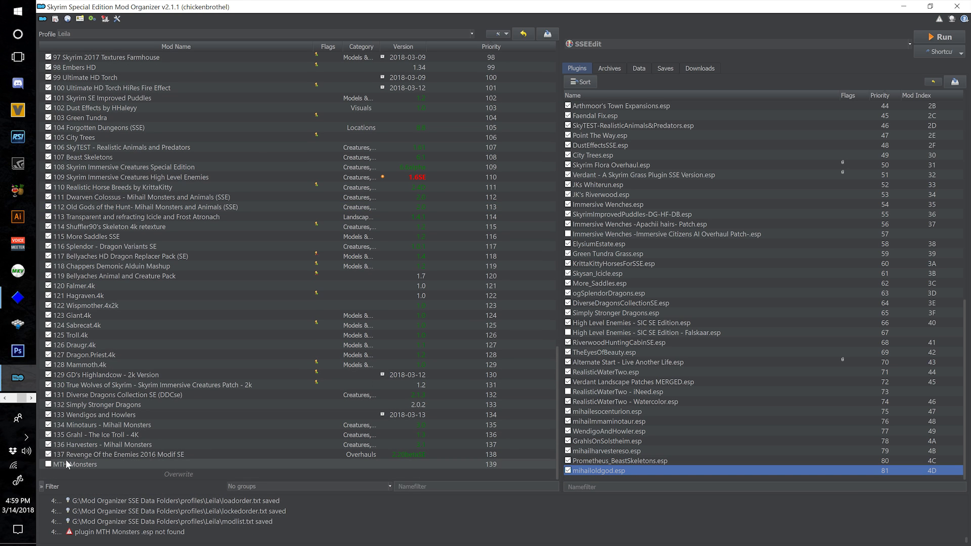
- Rename it 137 MTH Monsters, renumber Revenge to 138, place MTH above it and enable it
{"action": "left_click", "coordinate": [64, 464]}
{"action": "left_click", "coordinate": [55, 463]}
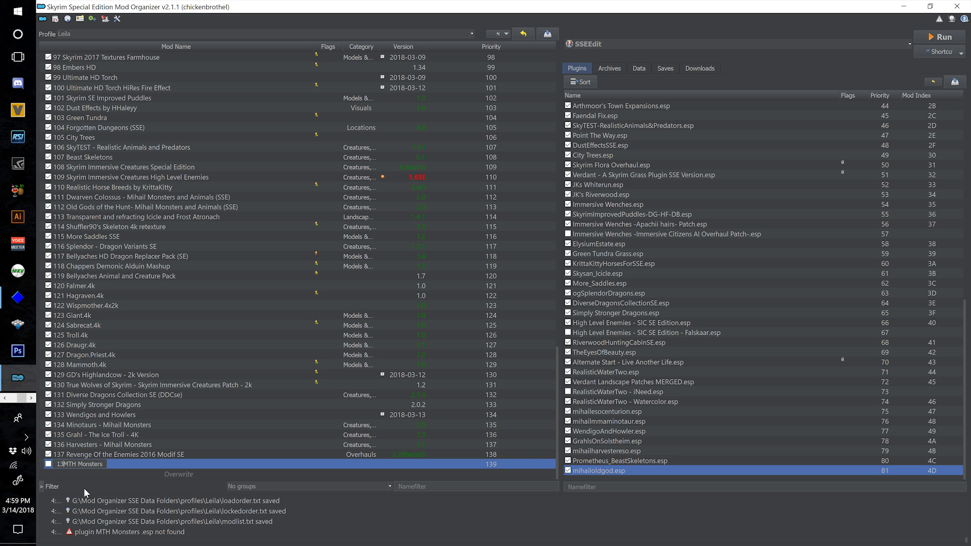
{"action": "type", "text": "137"}
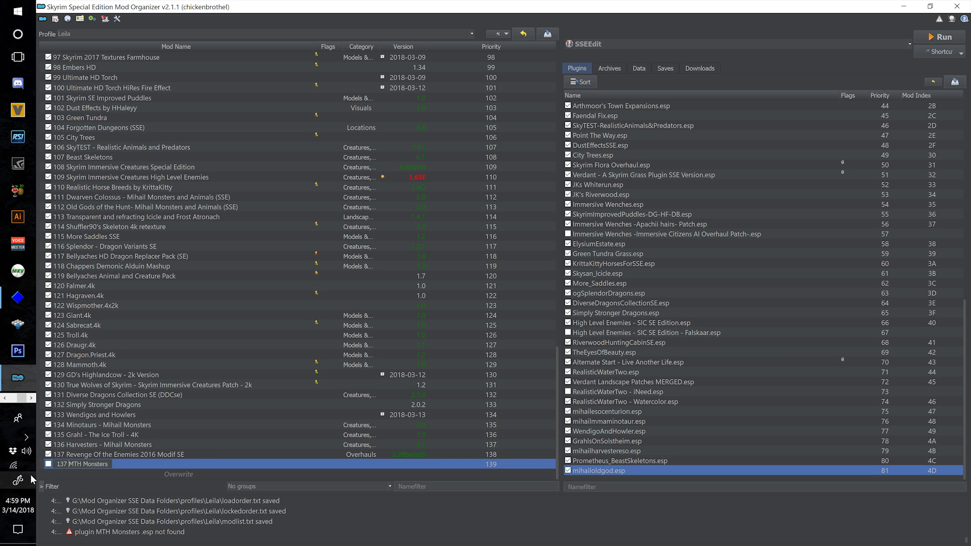
{"action": "left_click", "coordinate": [64, 455]}
{"action": "left_click", "coordinate": [64, 455]}
{"action": "left_click", "coordinate": [65, 455]}
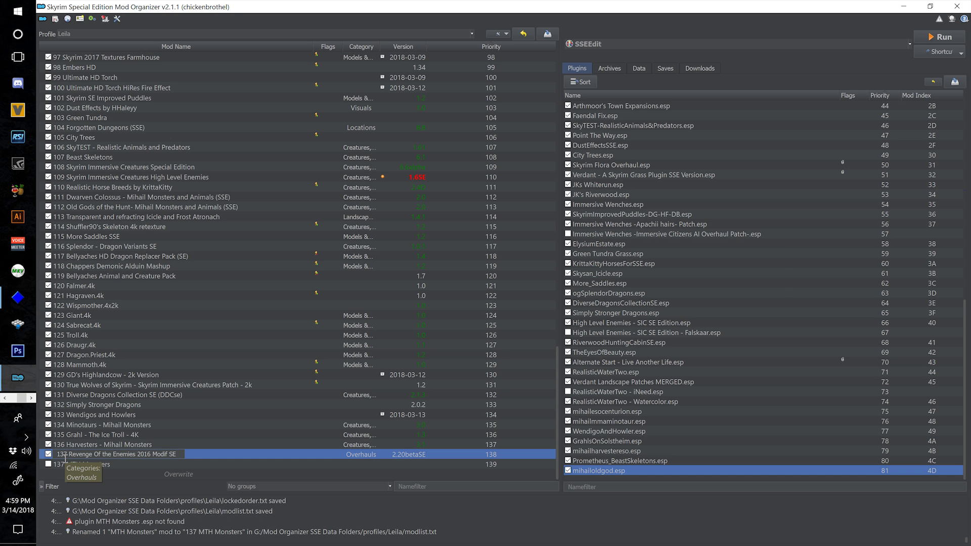
{"action": "key", "text": "BackSpace"}
{"action": "type", "text": "8"}
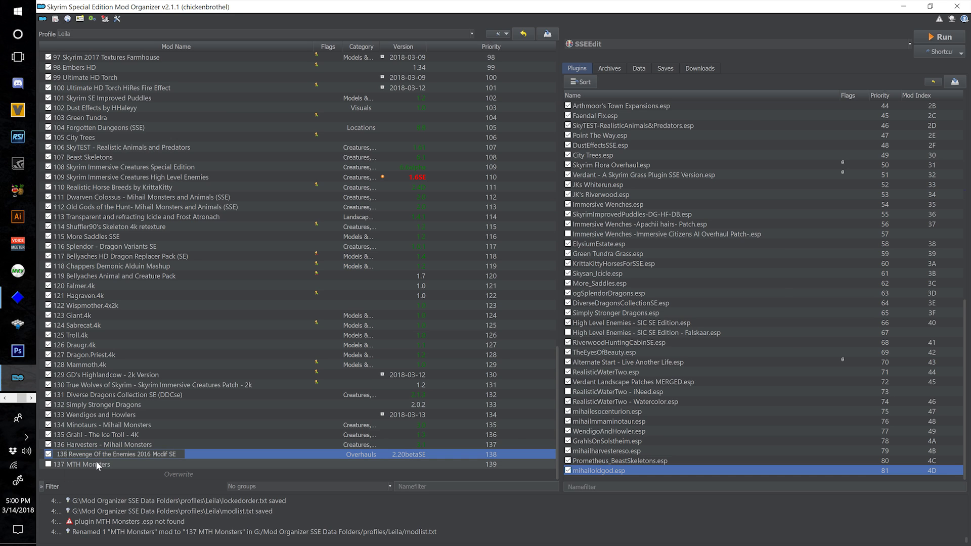
{"action": "left_click_drag", "start_coordinate": [96, 460], "coordinate": [95, 448]}
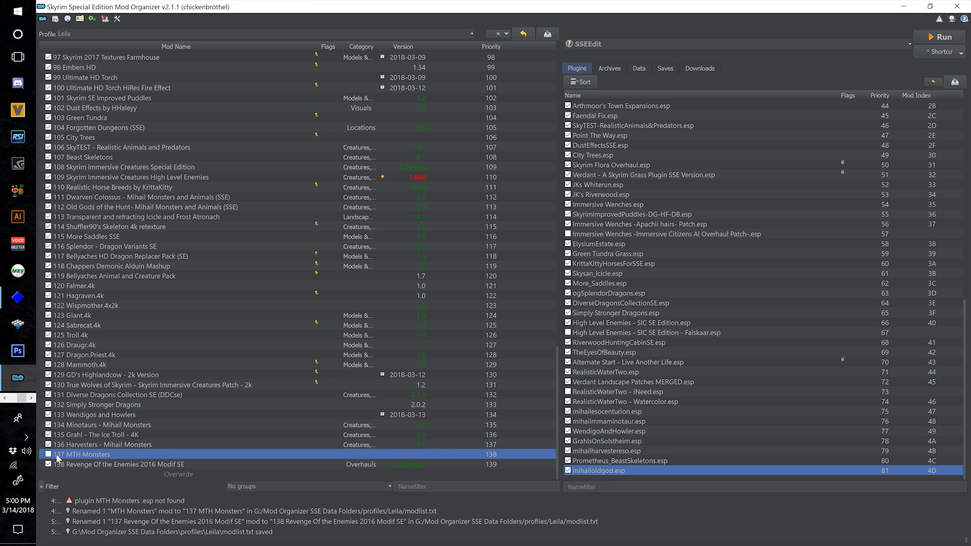
{"action": "left_click", "coordinate": [50, 454]}
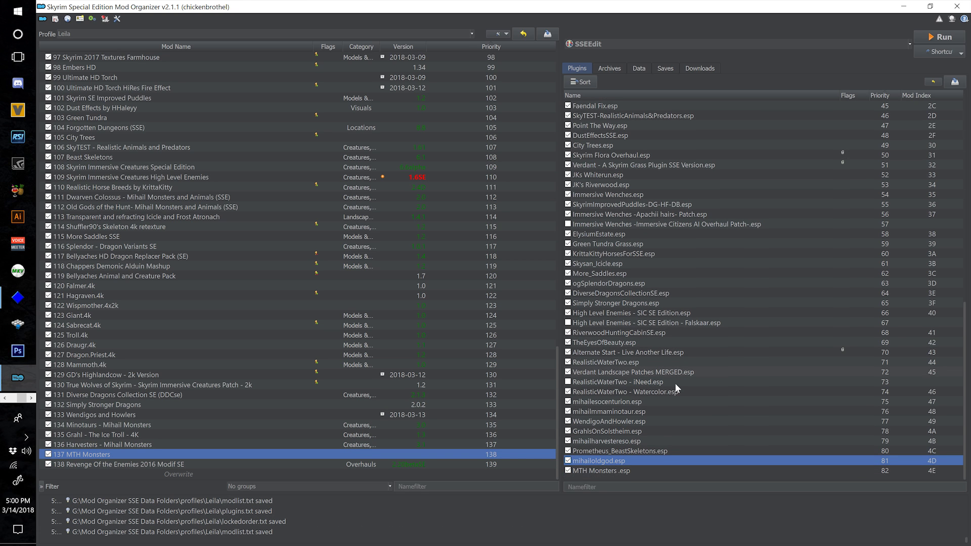
{"action": "mouse_move", "coordinate": [626, 473]}
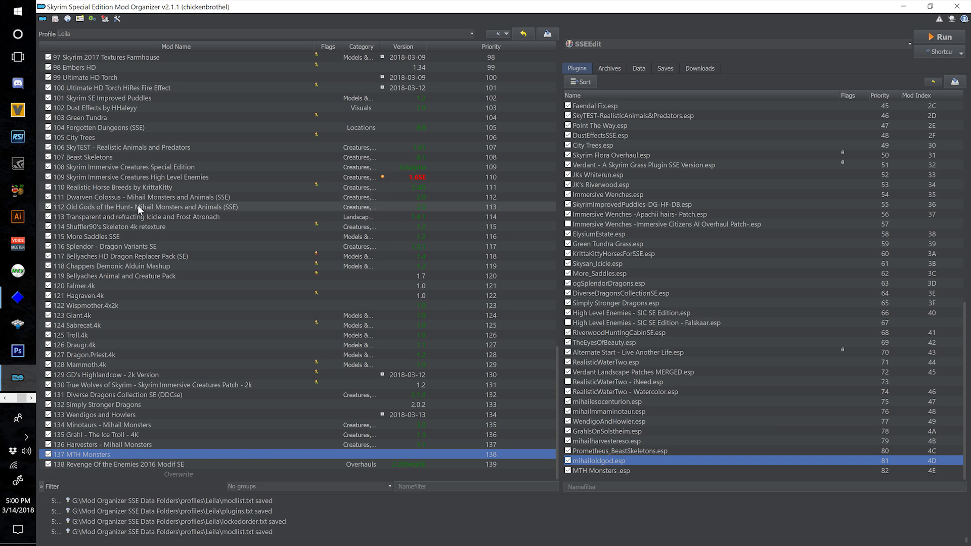
- Make mihailoldgod.esp an optional ESP in Old Gods of the Hunt
{"action": "double_click", "coordinate": [240, 207]}
{"action": "left_click", "coordinate": [521, 219]}
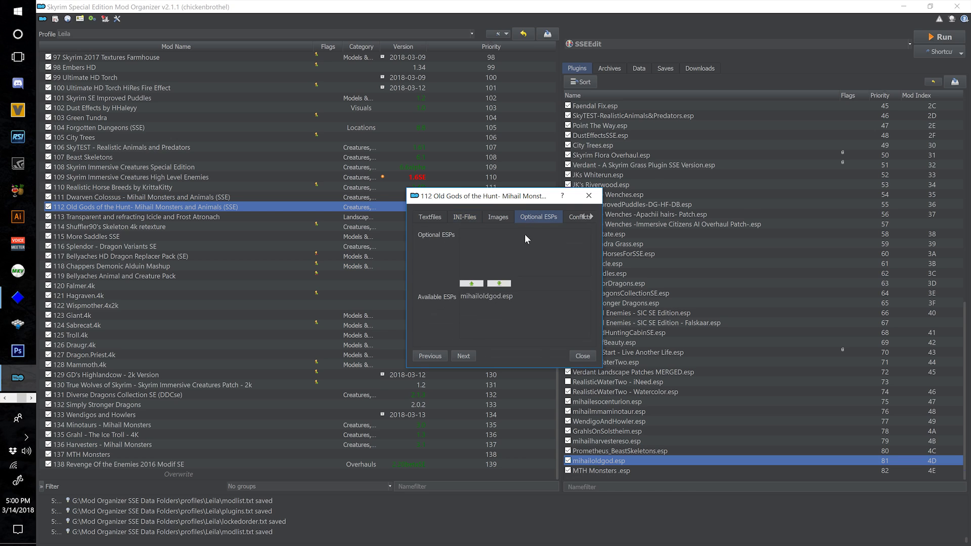
{"action": "left_click", "coordinate": [497, 296]}
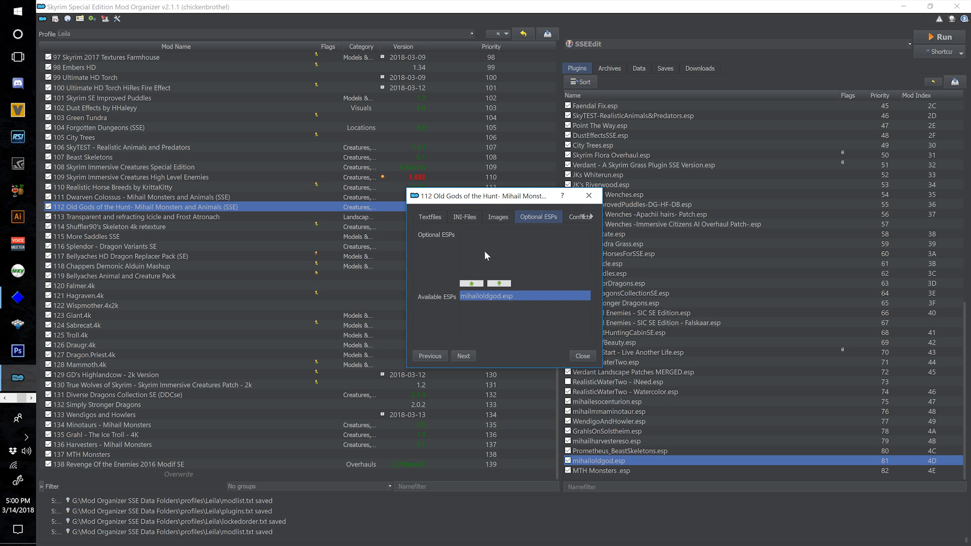
{"action": "left_click", "coordinate": [471, 283]}
{"action": "left_click", "coordinate": [578, 356]}
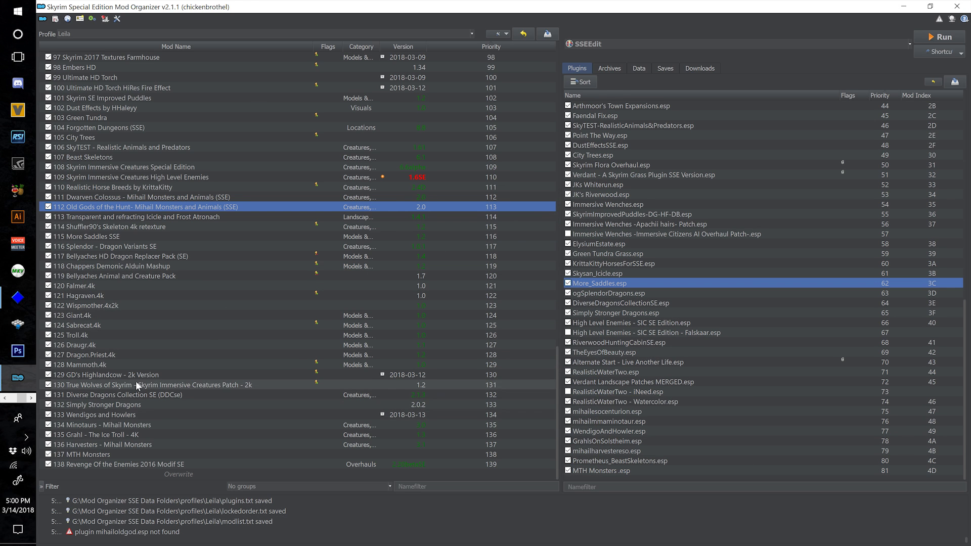
- Make WendigoAndHowler.esp an optional ESP in Wendigos and Howlers
{"action": "double_click", "coordinate": [186, 415]}
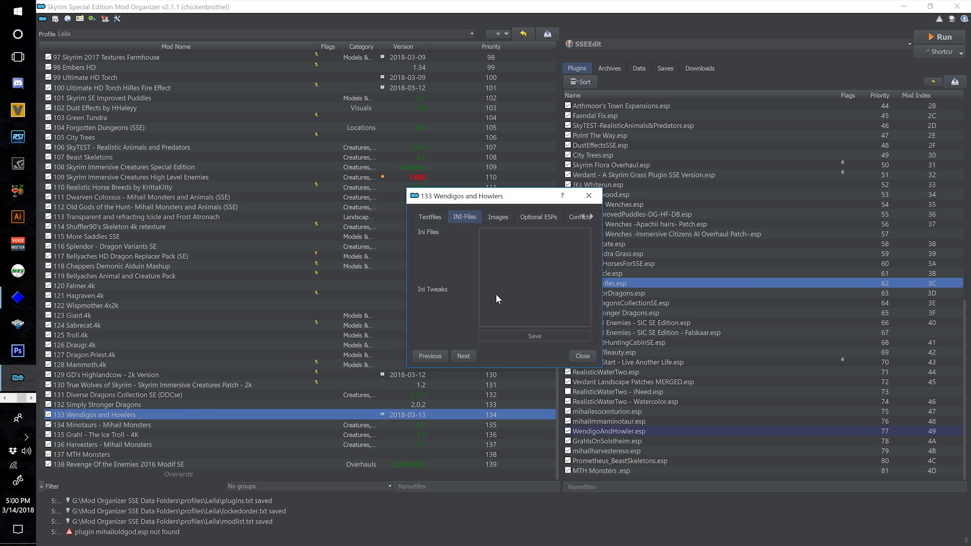
{"action": "left_click", "coordinate": [546, 220]}
{"action": "left_click", "coordinate": [506, 295]}
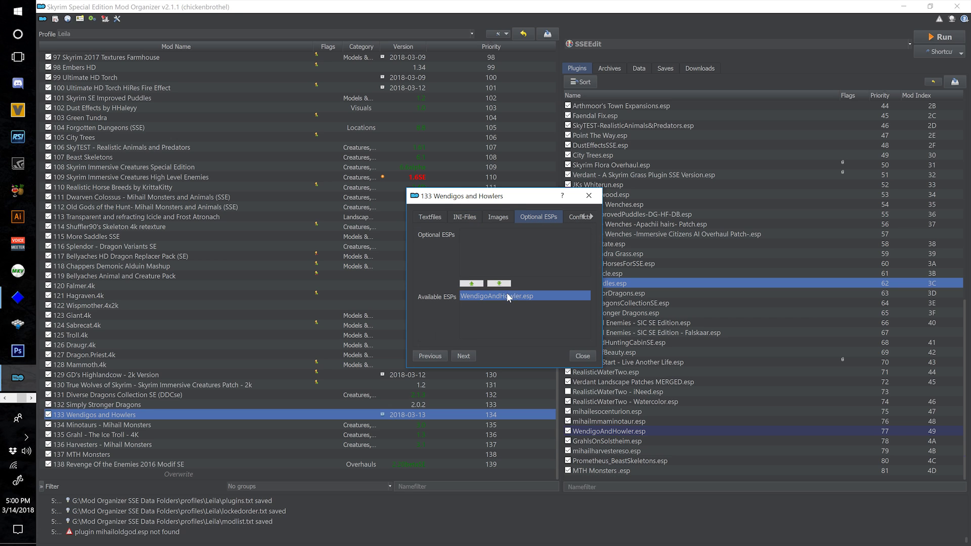
{"action": "left_click", "coordinate": [472, 283]}
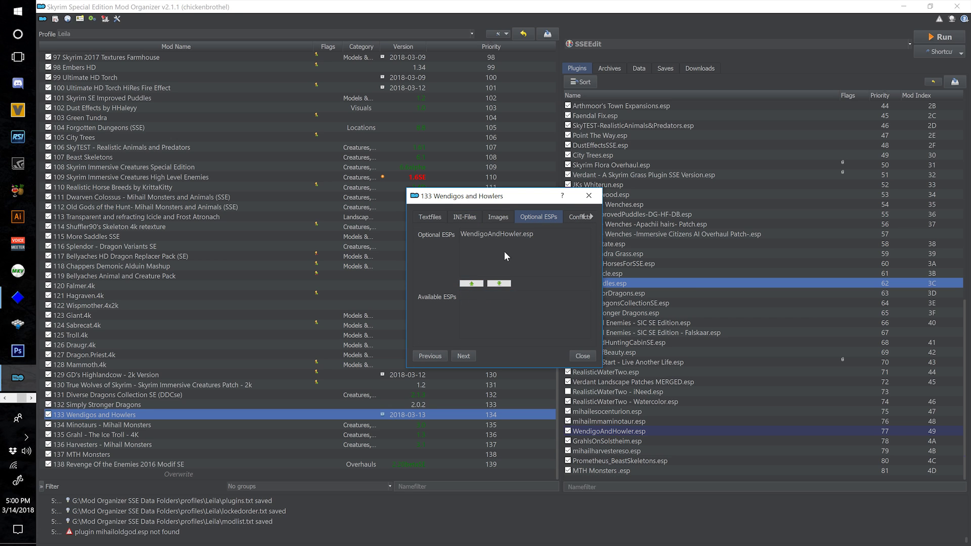
{"action": "left_click", "coordinate": [582, 356]}
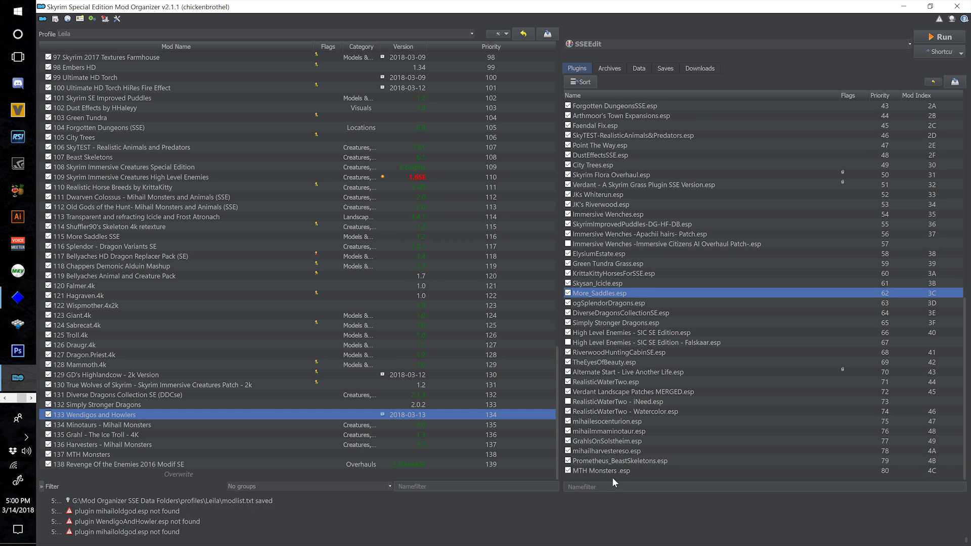
- Make Prometheus_BeastSkeletons.esp an optional ESP in Beast Skeletons
{"action": "double_click", "coordinate": [145, 156]}
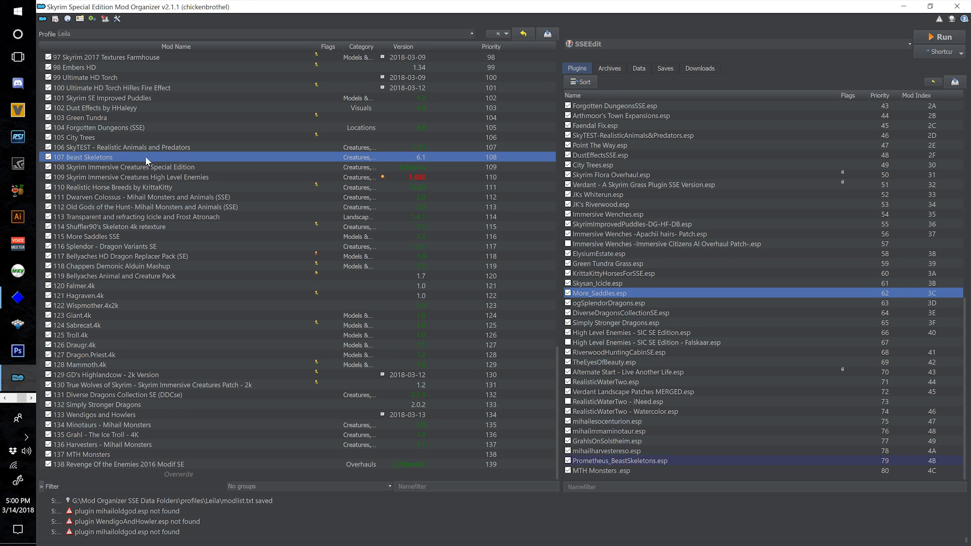
{"action": "left_click_drag", "start_coordinate": [603, 296], "coordinate": [849, 295]}
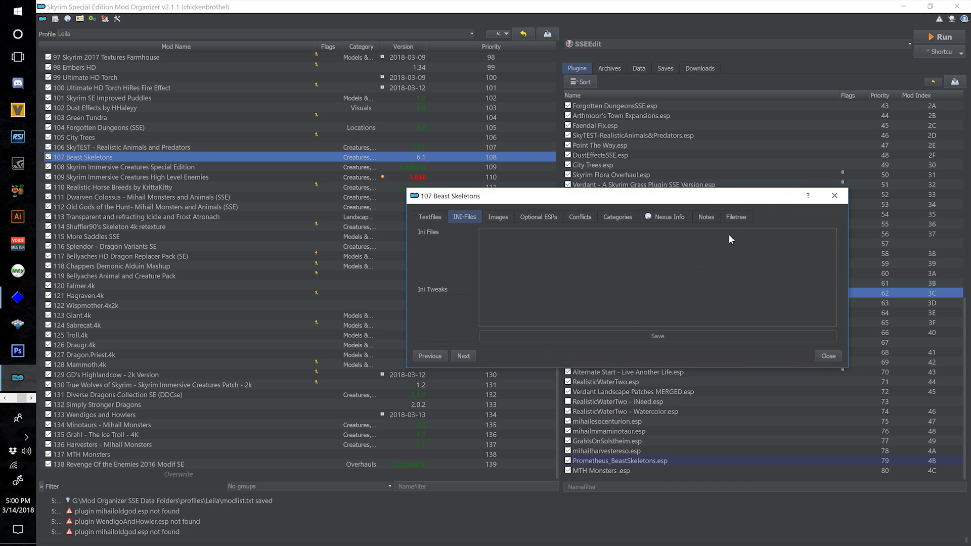
{"action": "left_click", "coordinate": [553, 218]}
{"action": "left_click", "coordinate": [512, 297]}
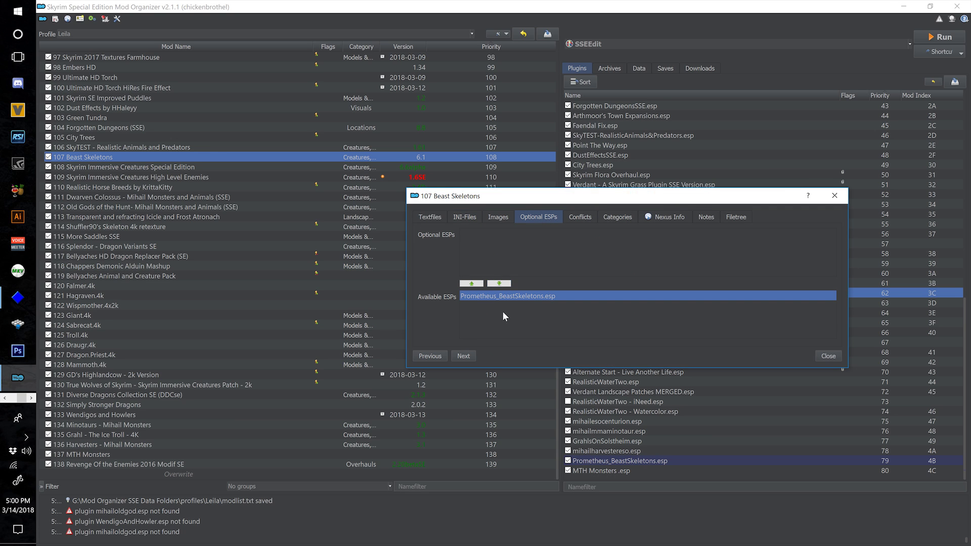
{"action": "left_click", "coordinate": [480, 284]}
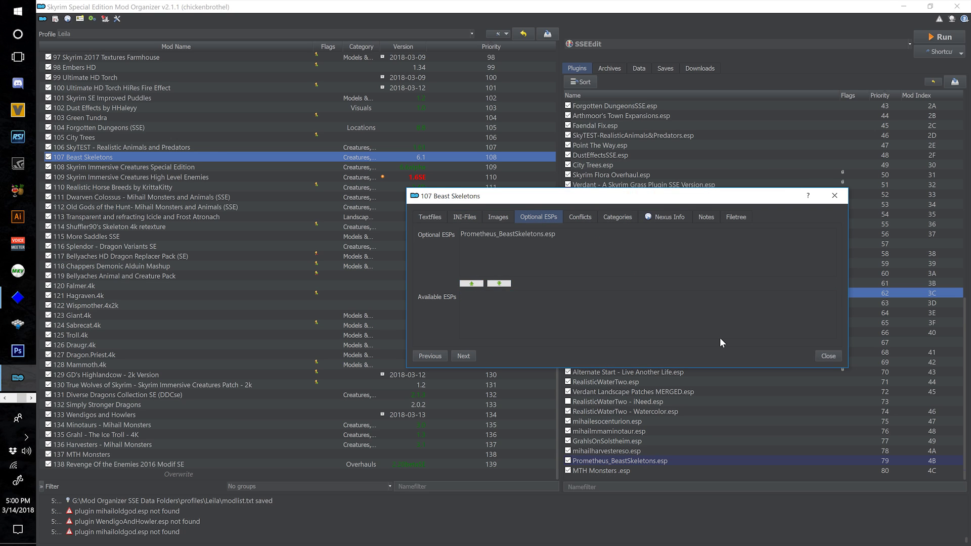
{"action": "left_click", "coordinate": [828, 356]}
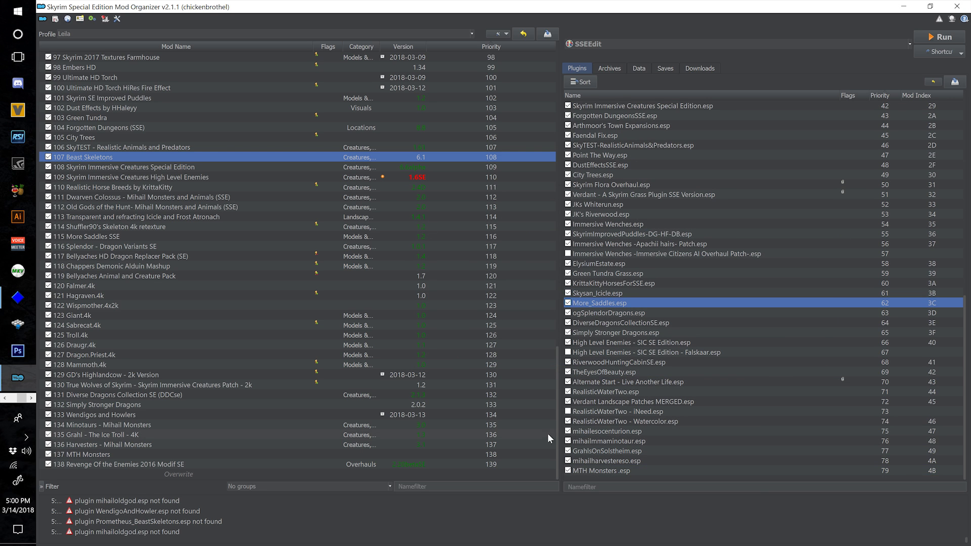
- Make GrahlsOnSolstheim.esp an optional ESP in Grahl - The Ice Troll - 4K
{"action": "double_click", "coordinate": [165, 435]}
{"action": "left_click", "coordinate": [538, 217]}
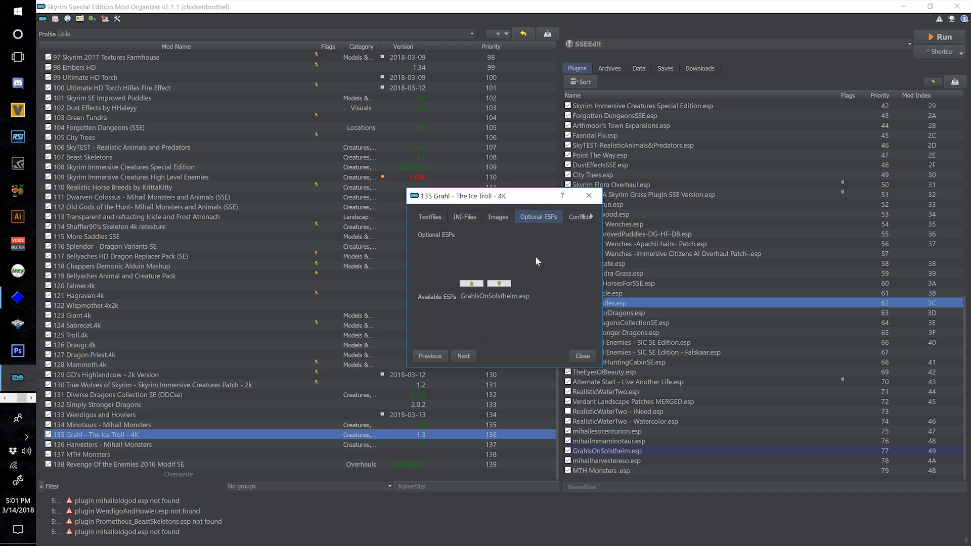
{"action": "left_click", "coordinate": [496, 298]}
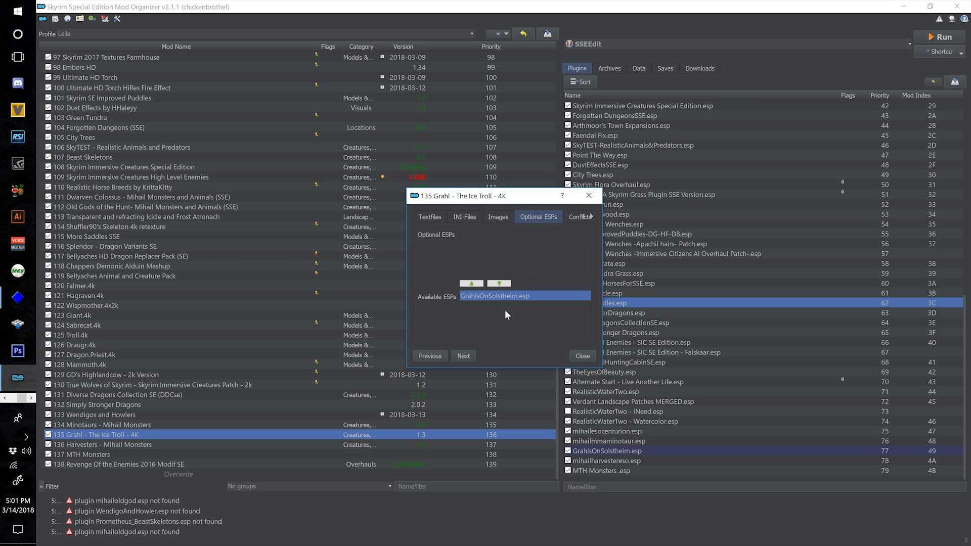
{"action": "left_click", "coordinate": [471, 284]}
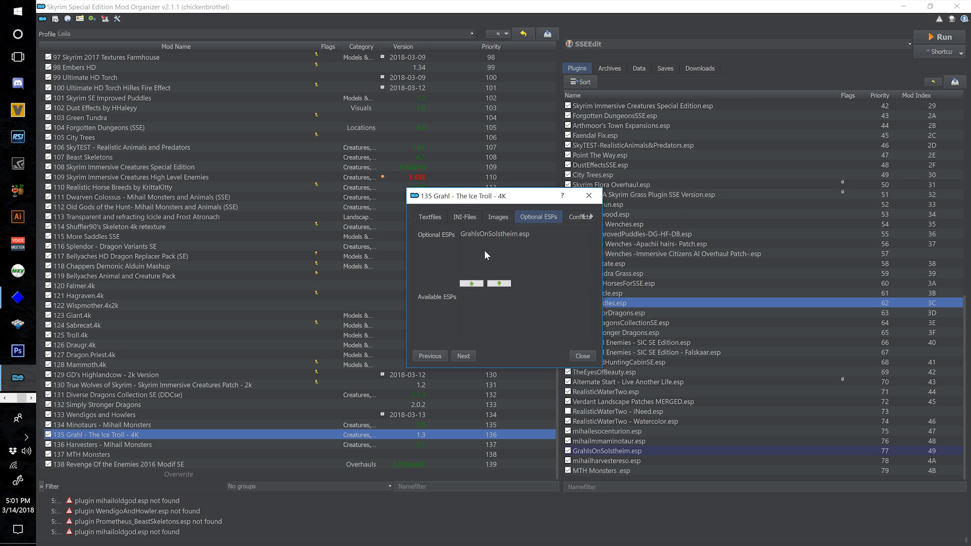
{"action": "left_click", "coordinate": [582, 356]}
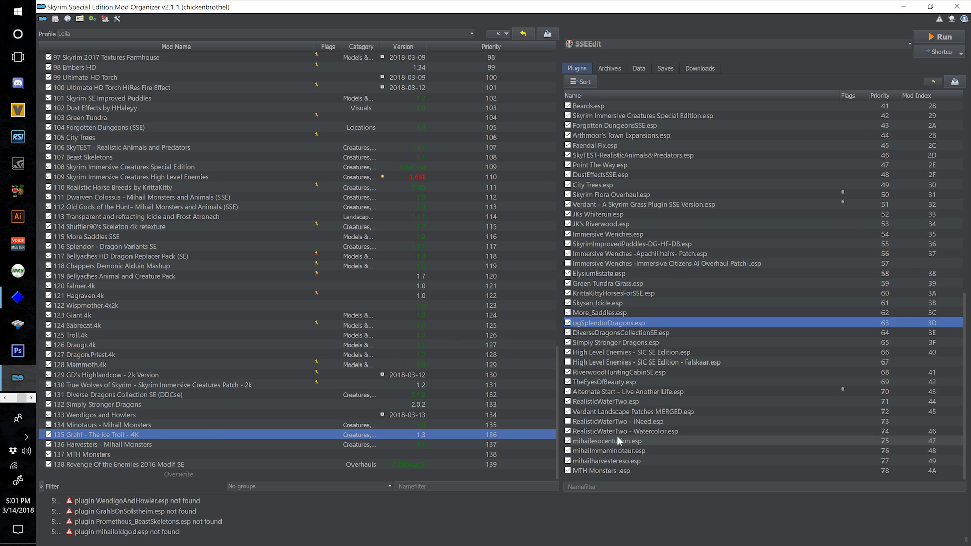
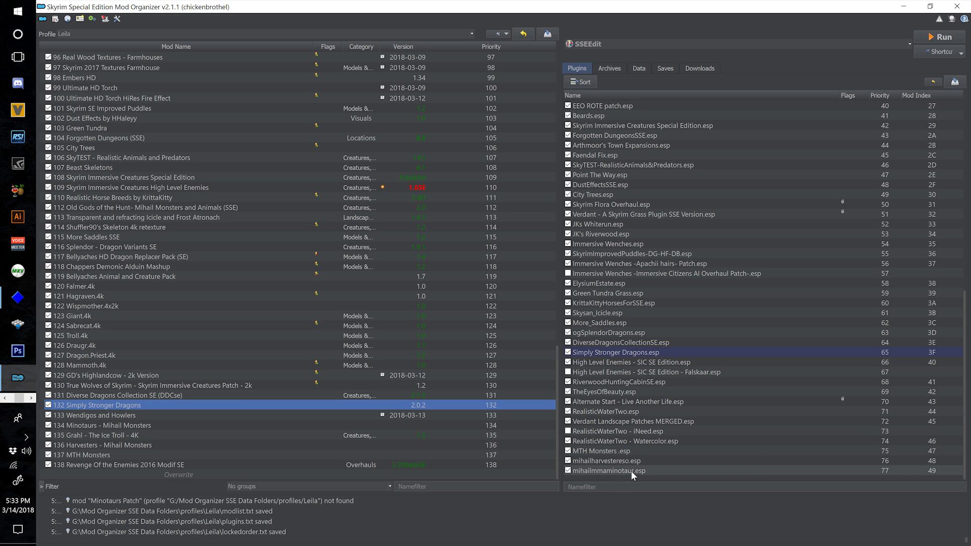
- Compare which mods provide the Minotaur and Harvesters plugins
{"action": "mouse_move", "coordinate": [632, 462]}
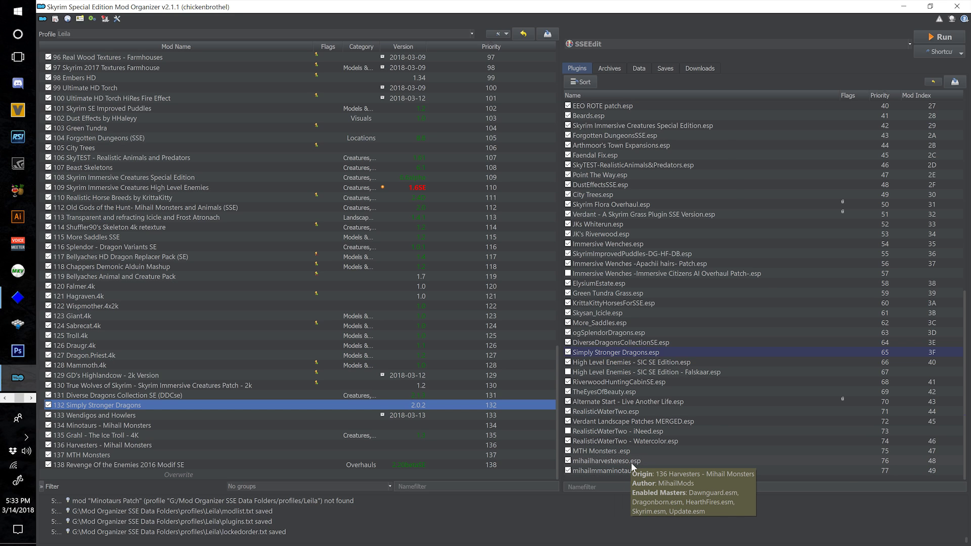
{"action": "mouse_move", "coordinate": [684, 441]}
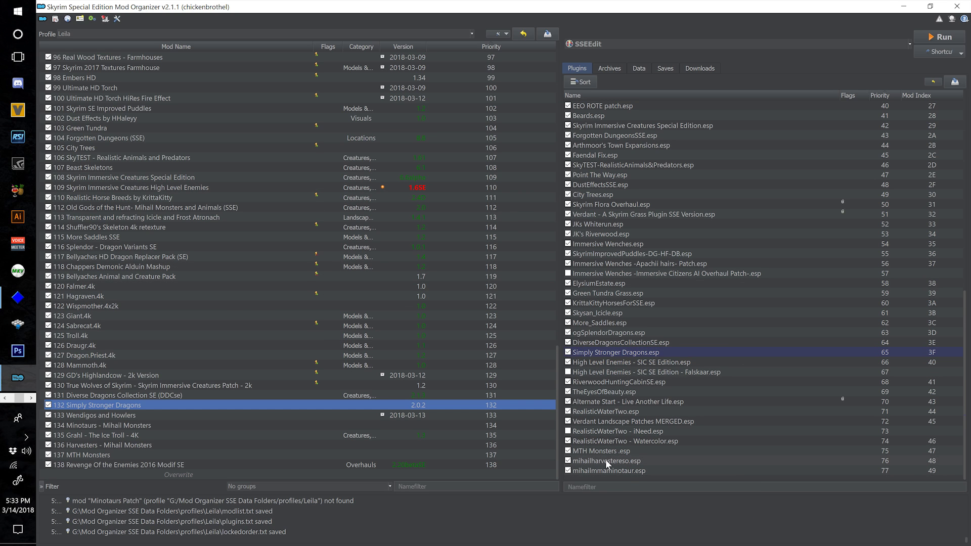
{"action": "left_click", "coordinate": [621, 469]}
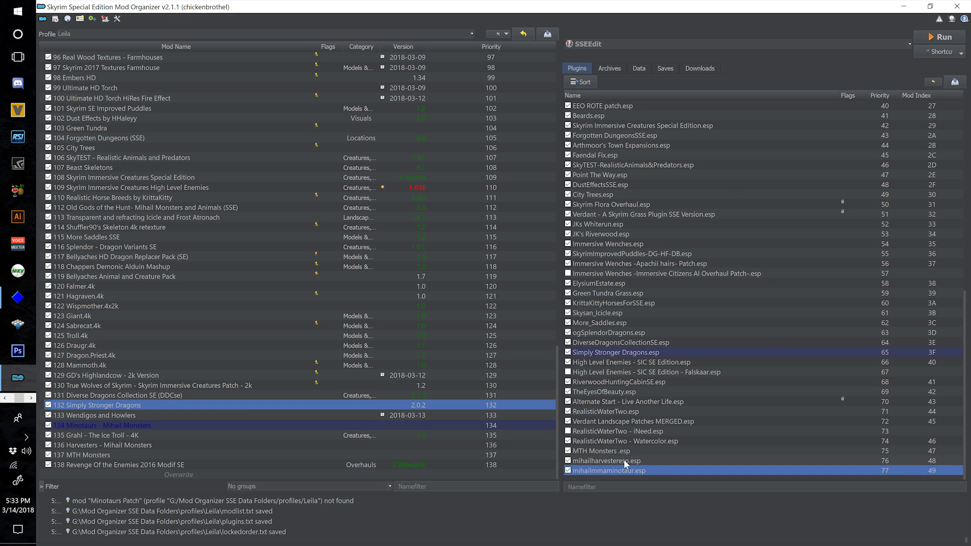
{"action": "left_click", "coordinate": [627, 460]}
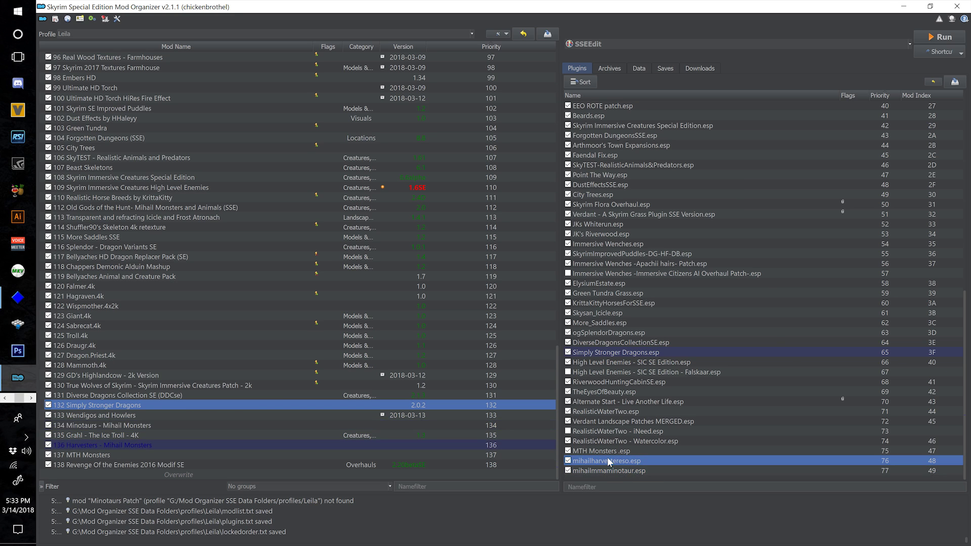
{"action": "left_click", "coordinate": [615, 470]}
{"action": "left_click", "coordinate": [621, 458]}
{"action": "left_click", "coordinate": [634, 472]}
{"action": "left_click", "coordinate": [620, 461]}
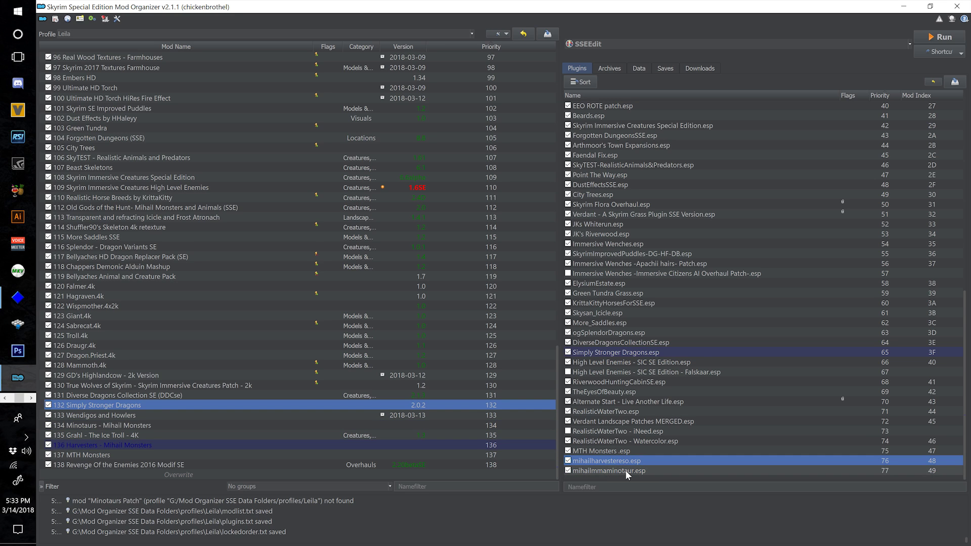
{"action": "left_click", "coordinate": [626, 471]}
{"action": "left_click", "coordinate": [620, 462]}
{"action": "left_click", "coordinate": [623, 470]}
{"action": "left_click", "coordinate": [613, 462]}
{"action": "left_click", "coordinate": [624, 471]}
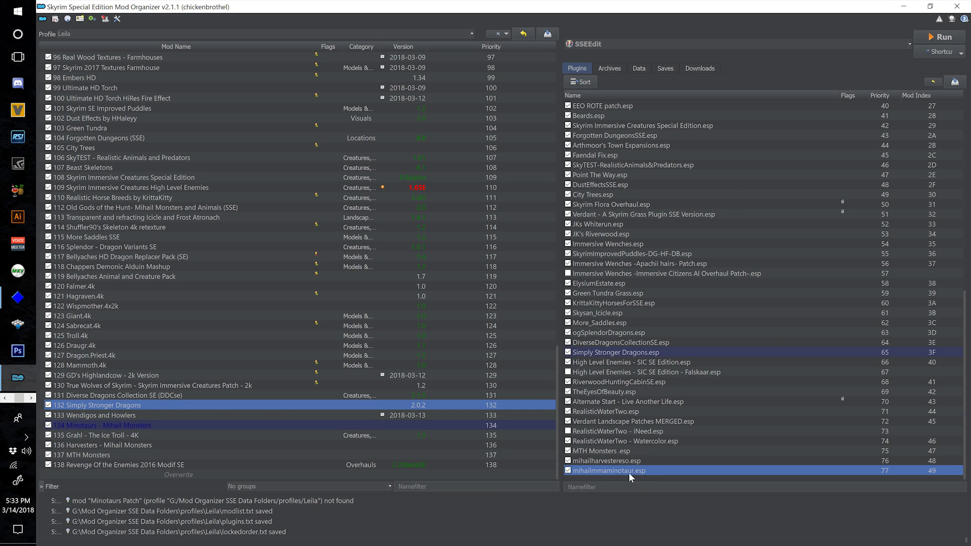
{"action": "left_click", "coordinate": [618, 463]}
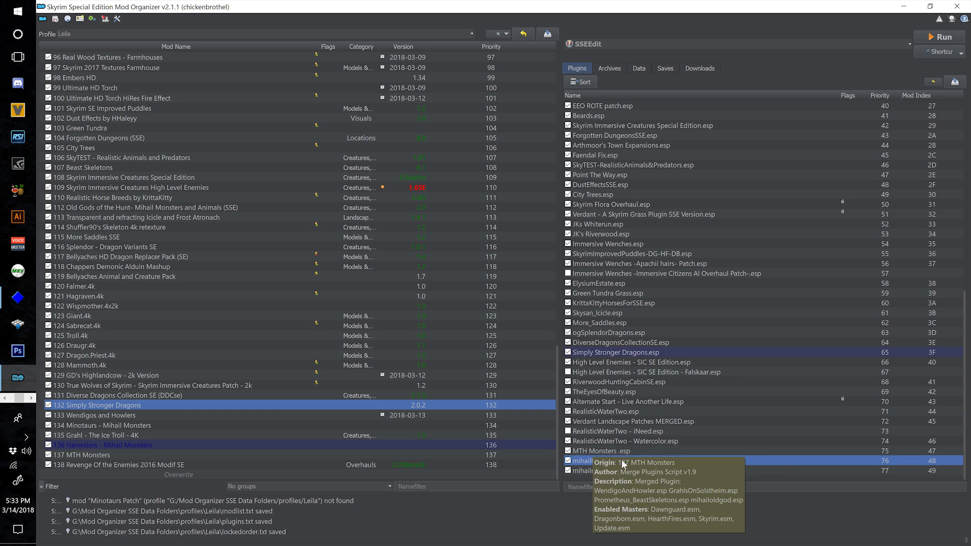
- Check which mod provides MTH Monsters.esp, then recheck the Harvesters and Minotaur sources
{"action": "mouse_move", "coordinate": [678, 467]}
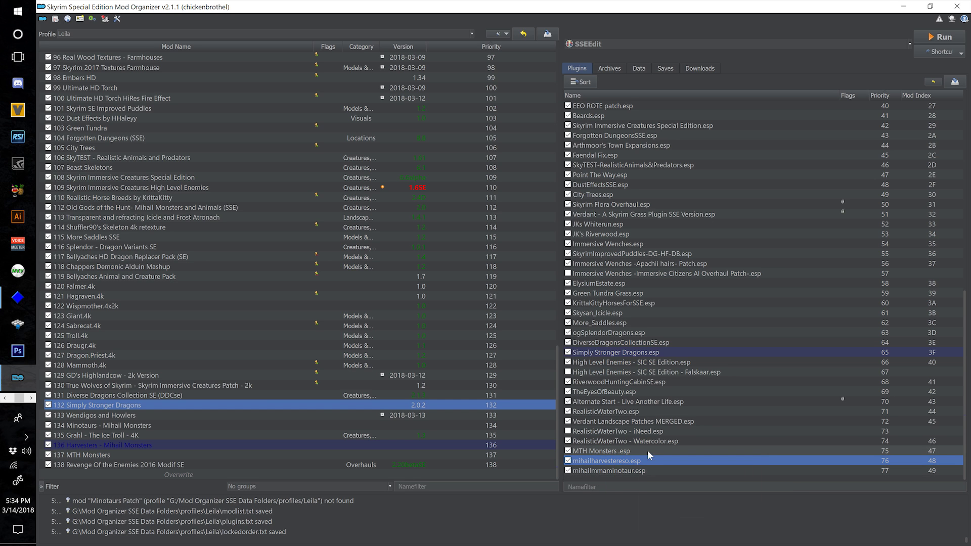
{"action": "mouse_move", "coordinate": [637, 466]}
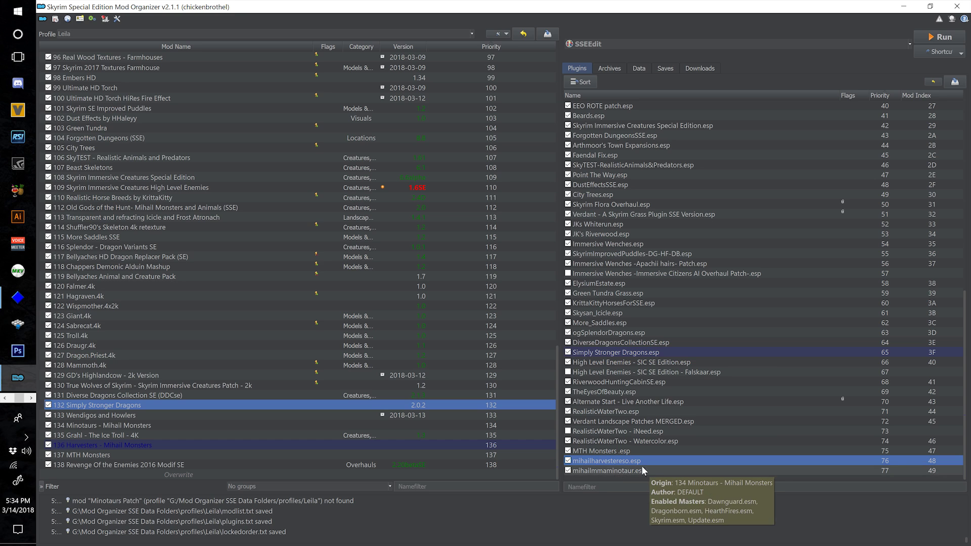
{"action": "left_click", "coordinate": [618, 451]}
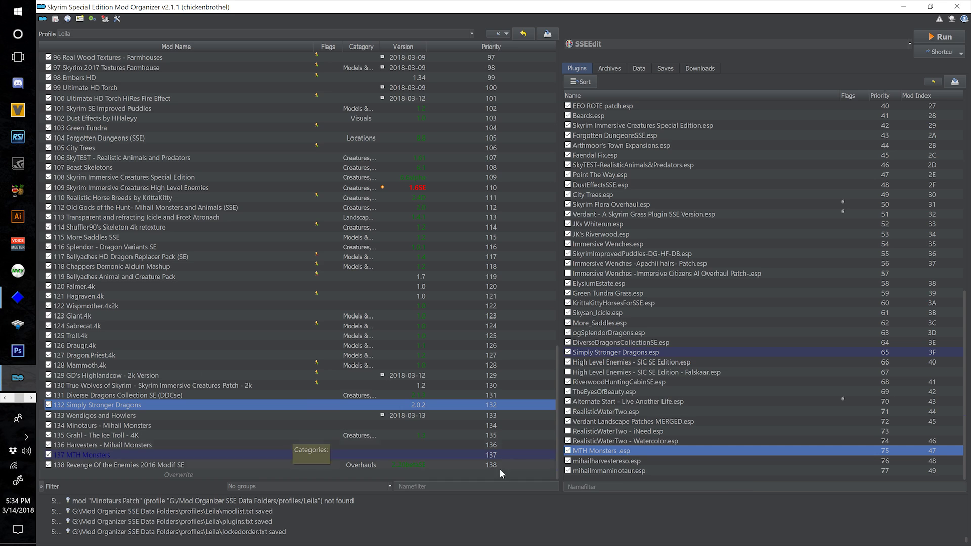
{"action": "left_click", "coordinate": [625, 461]}
{"action": "left_click", "coordinate": [621, 471]}
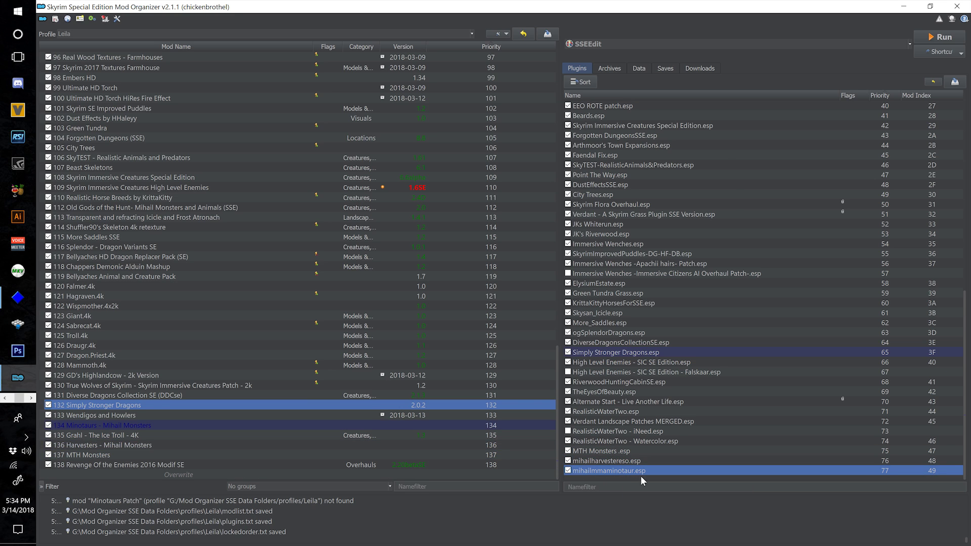
{"action": "mouse_move", "coordinate": [625, 461]}
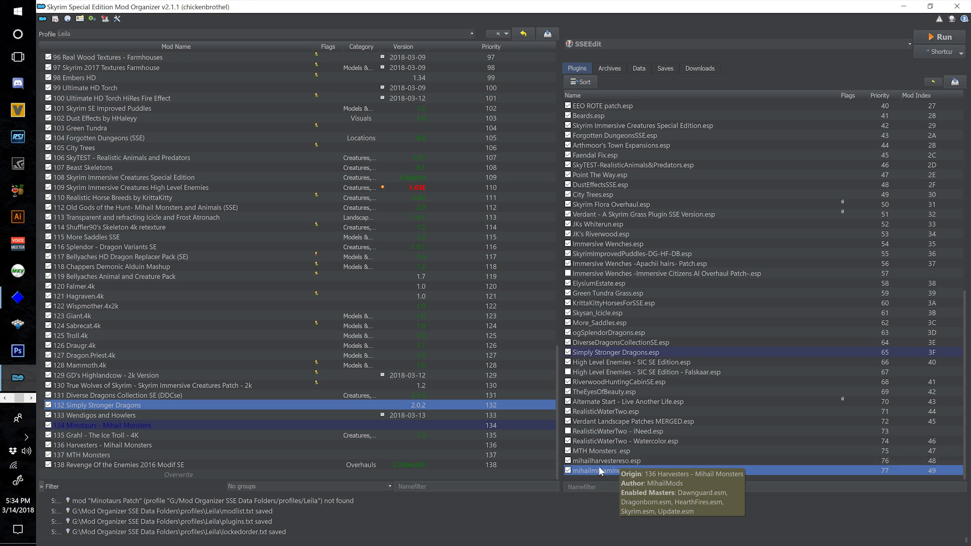
- Install the Vampire Lord Retextured download as mod 139
{"action": "left_click", "coordinate": [702, 68]}
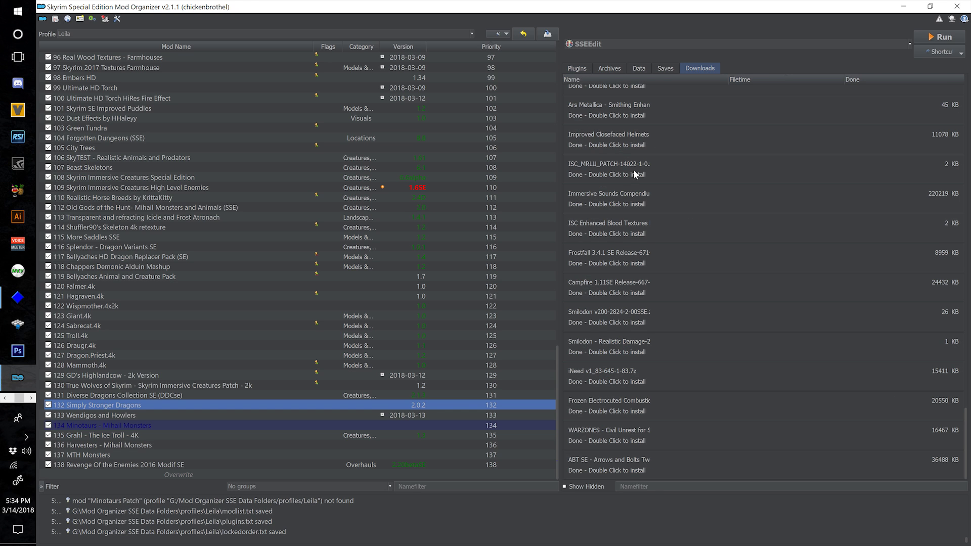
{"action": "scroll", "coordinate": [690, 351], "scroll_direction": "down", "scroll_amount": 5}
{"action": "scroll", "coordinate": [671, 353], "scroll_direction": "down", "scroll_amount": 5}
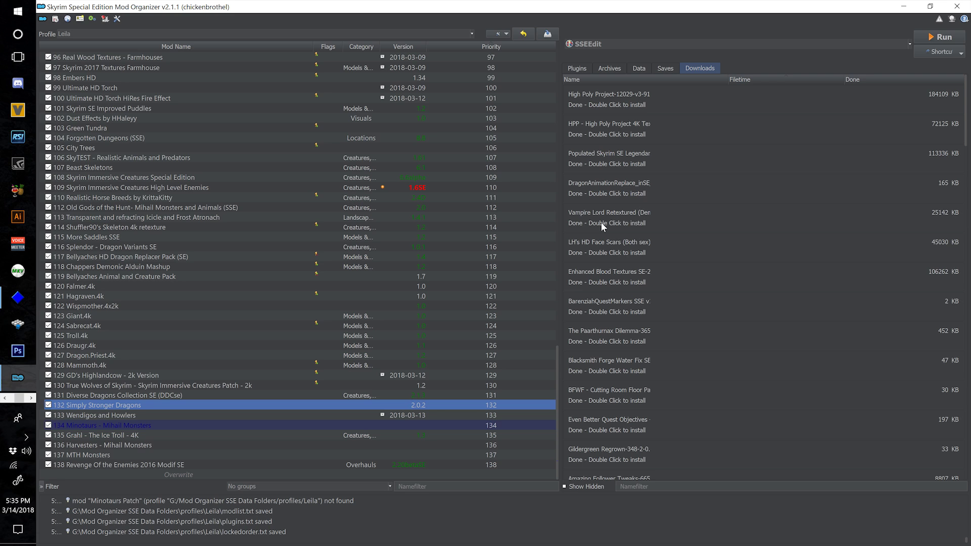
{"action": "double_click", "coordinate": [635, 217]}
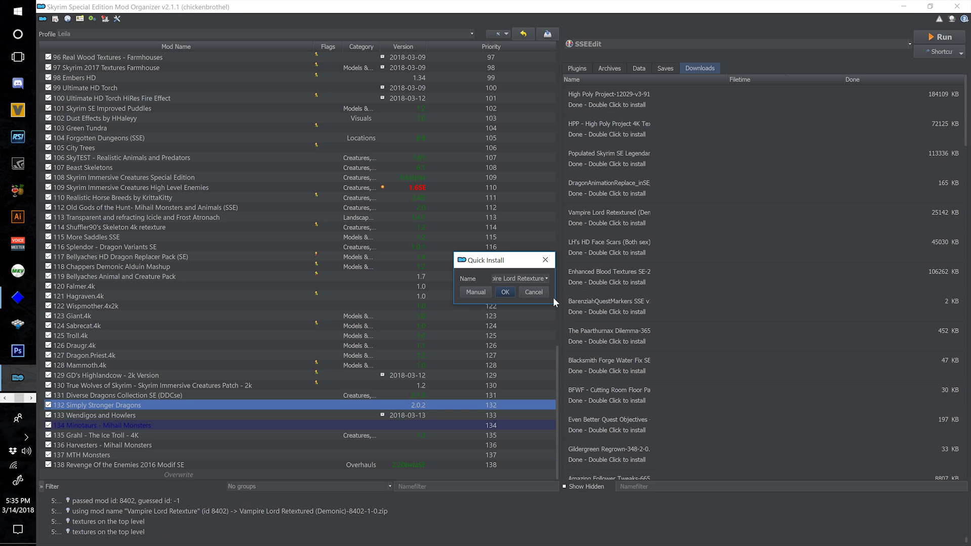
{"action": "left_click_drag", "start_coordinate": [554, 304], "coordinate": [590, 333]}
{"action": "key", "text": "Home"}
{"action": "type", "text": "139"}
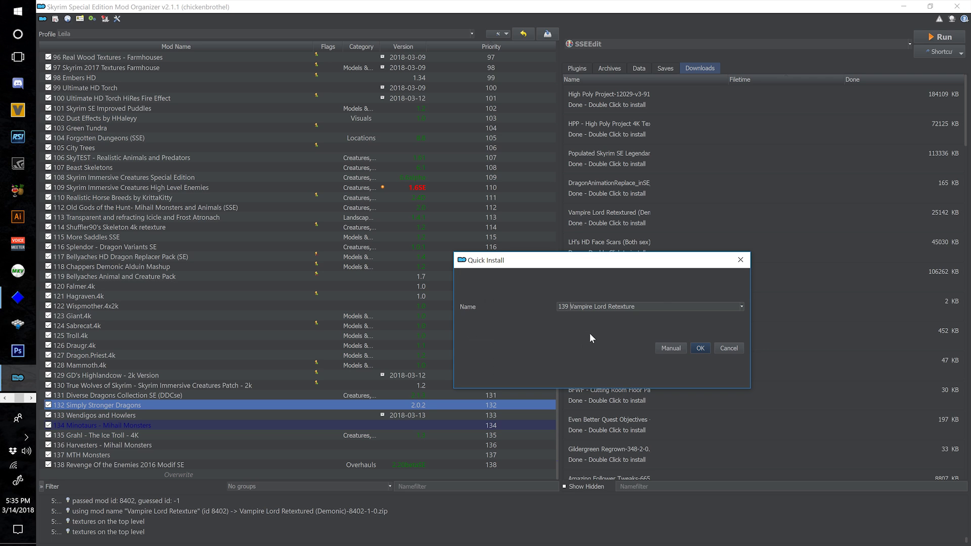
{"action": "left_click", "coordinate": [692, 347]}
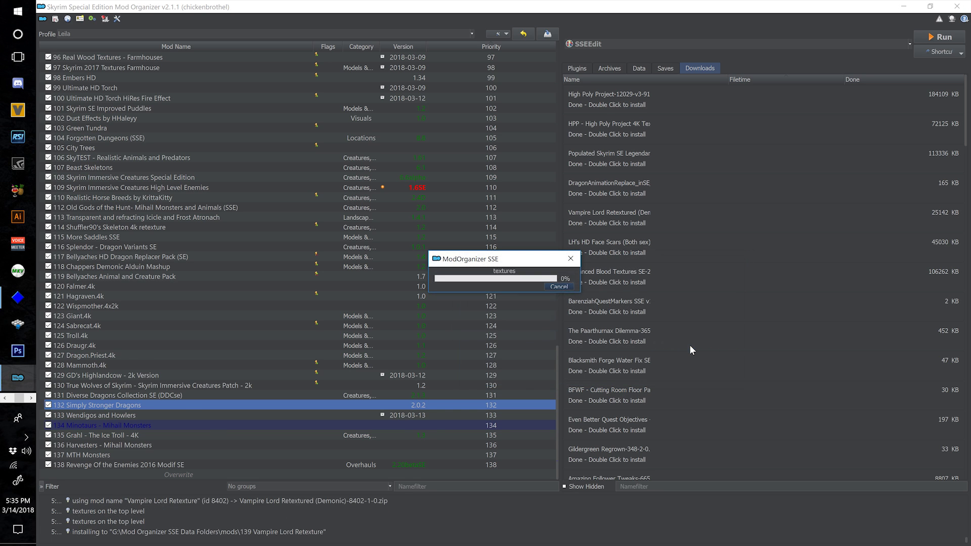
- Install LH's HD Face Scars Remaster (Both sex) 2K as mod 140
{"action": "double_click", "coordinate": [657, 244]}
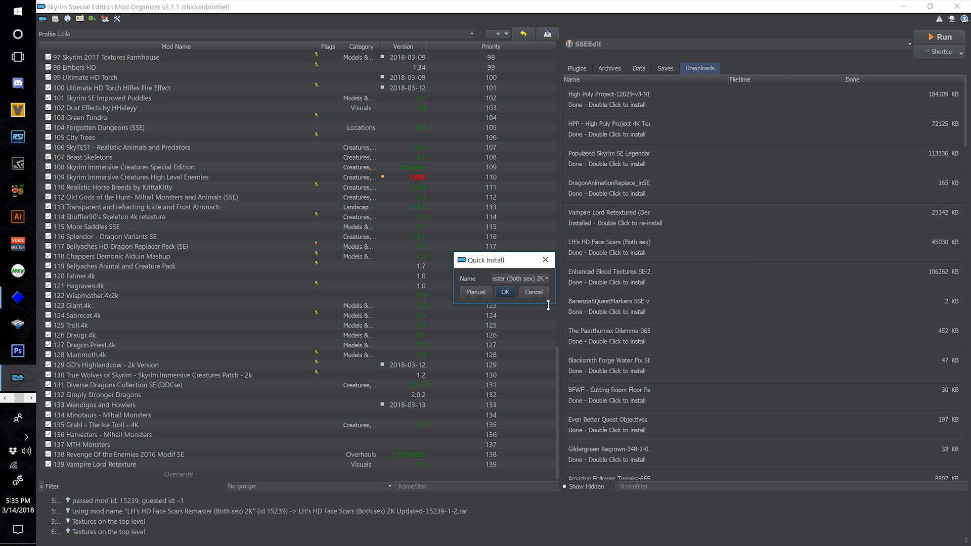
{"action": "left_click_drag", "start_coordinate": [549, 305], "coordinate": [753, 448]}
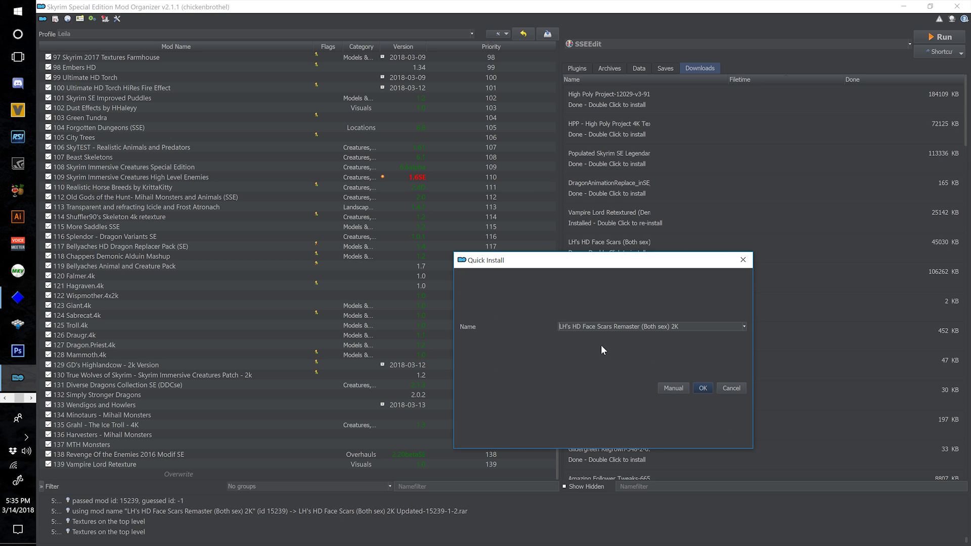
{"action": "type", "text": "140"}
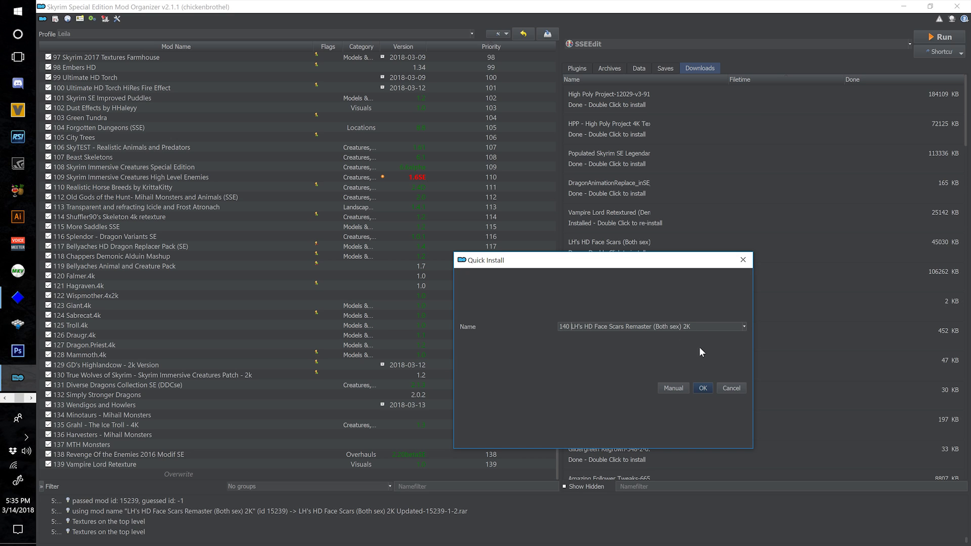
{"action": "left_click", "coordinate": [705, 386]}
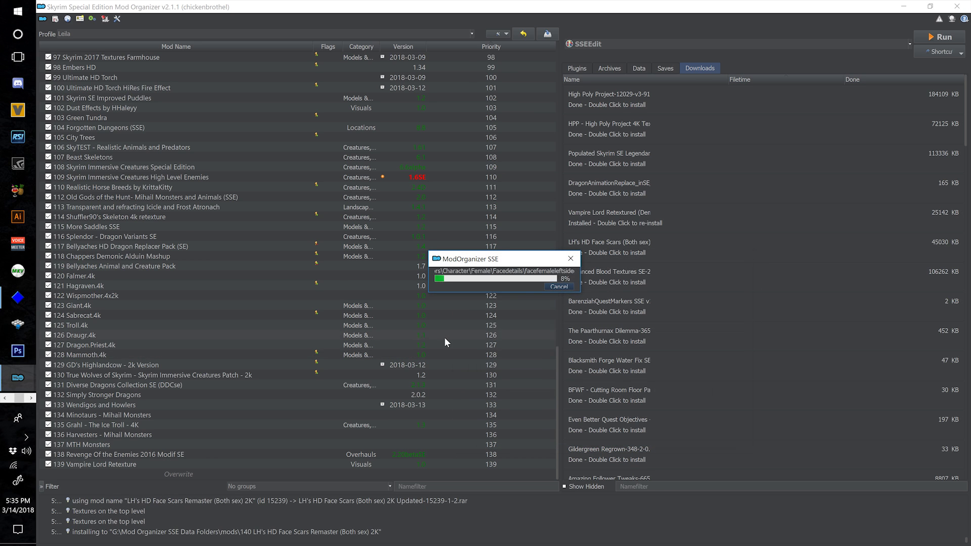
- Install Enhanced Blood Textures as 141 with no splatter resize, long effects distance, High Res Default Color textures
{"action": "double_click", "coordinate": [642, 274]}
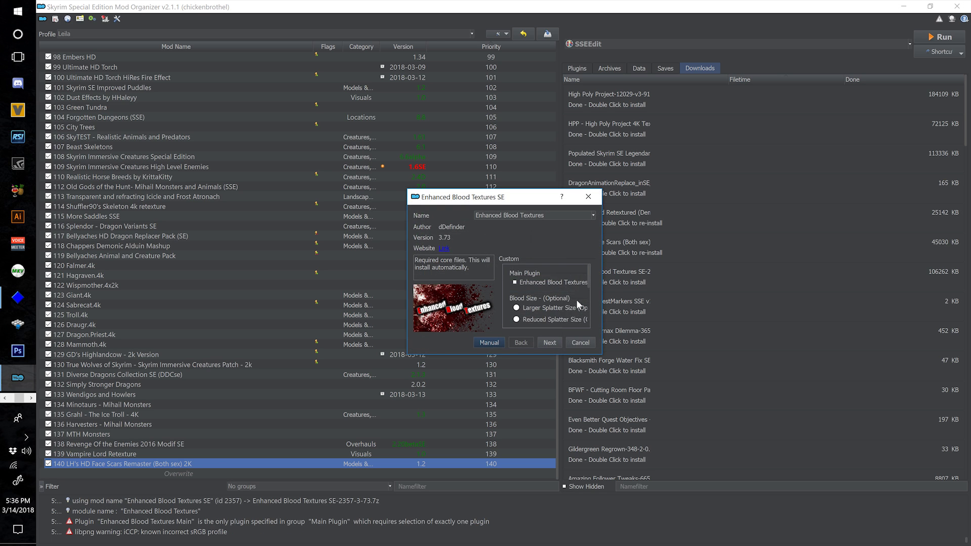
{"action": "key", "text": "Home"}
{"action": "type", "text": "141"}
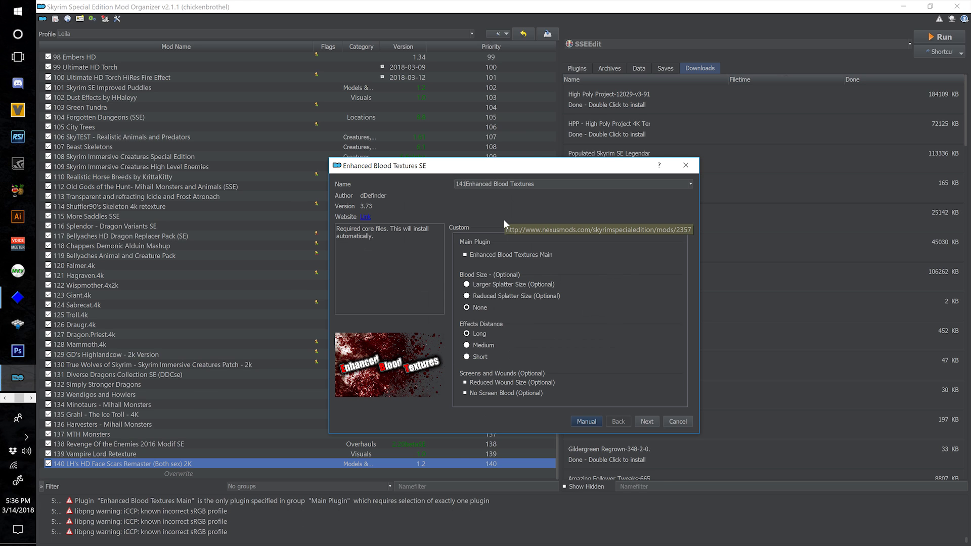
{"action": "mouse_move", "coordinate": [519, 296]}
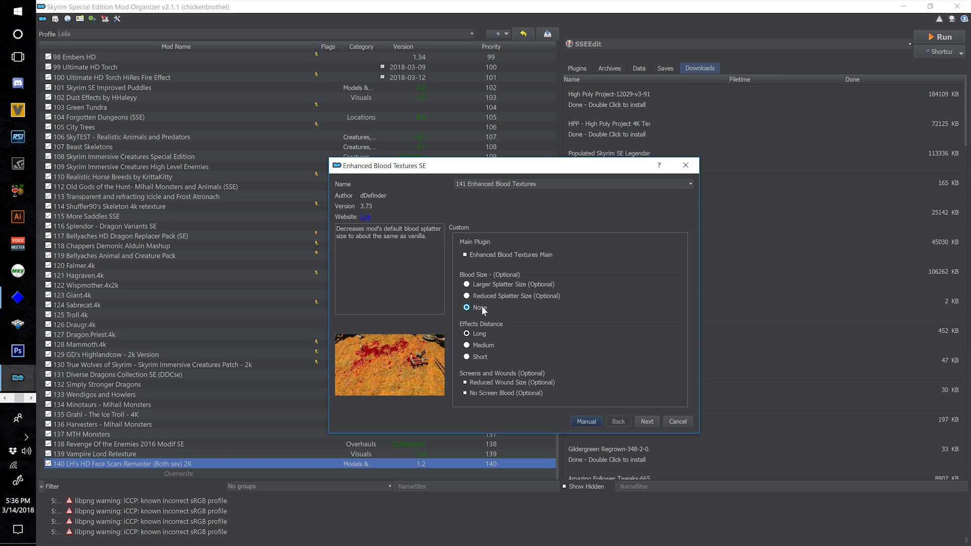
{"action": "mouse_move", "coordinate": [489, 336]}
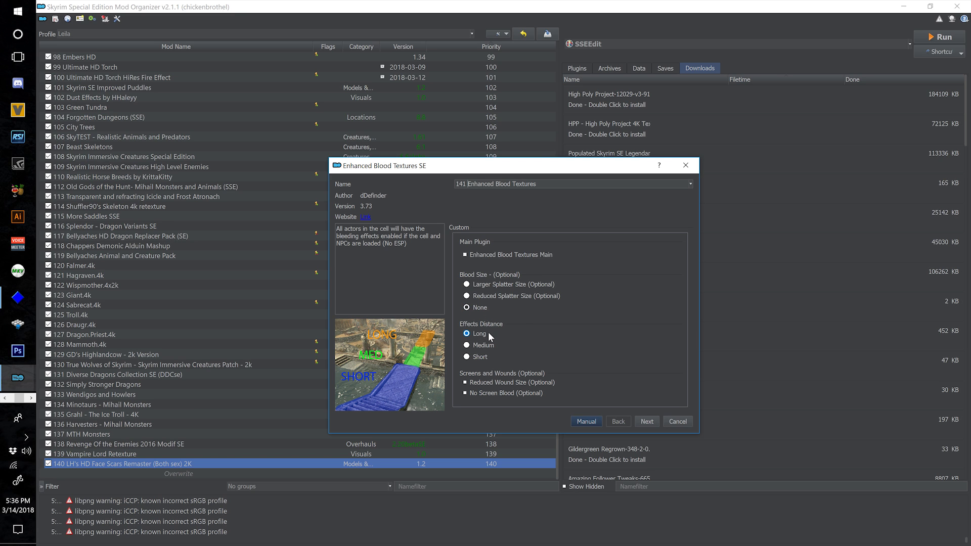
{"action": "mouse_move", "coordinate": [488, 378]}
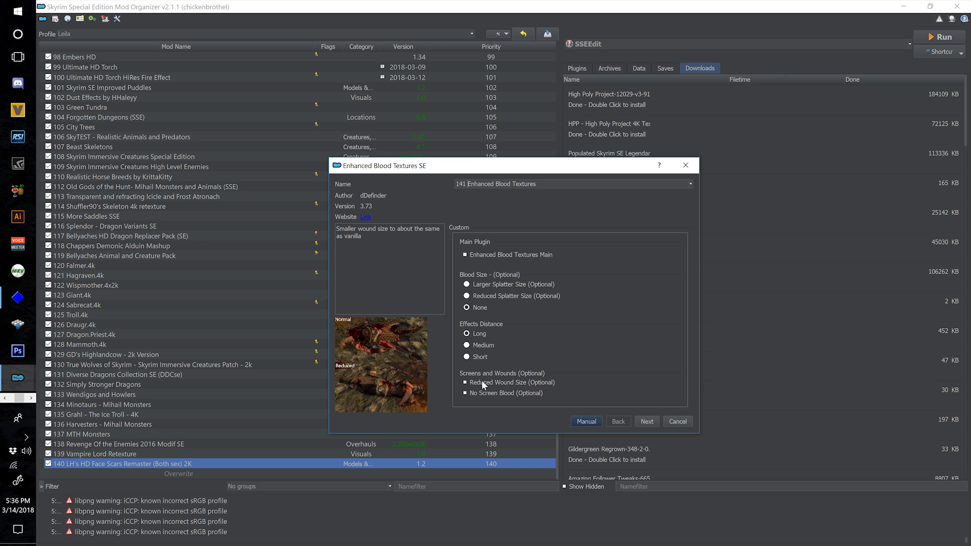
{"action": "mouse_move", "coordinate": [470, 395]}
{"action": "left_click", "coordinate": [650, 423]}
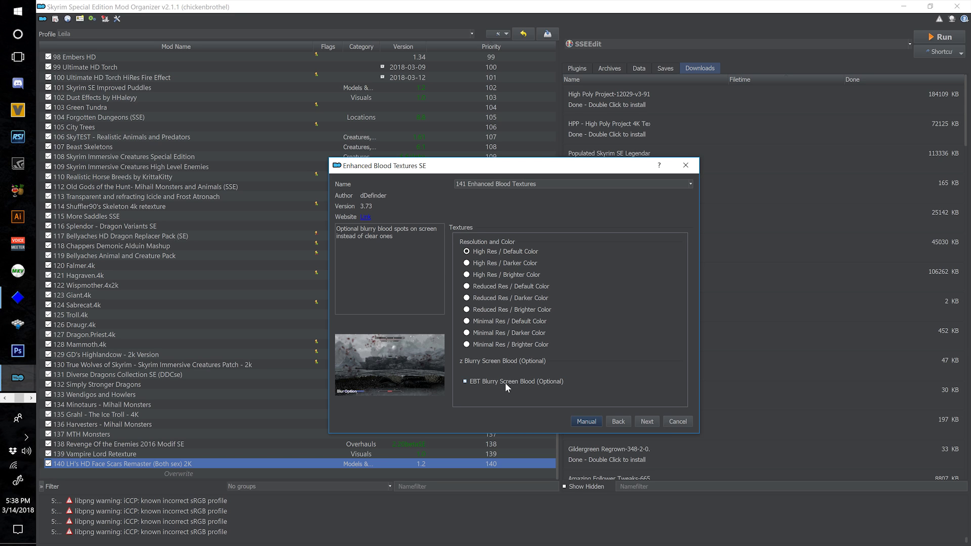
{"action": "left_click", "coordinate": [647, 422]}
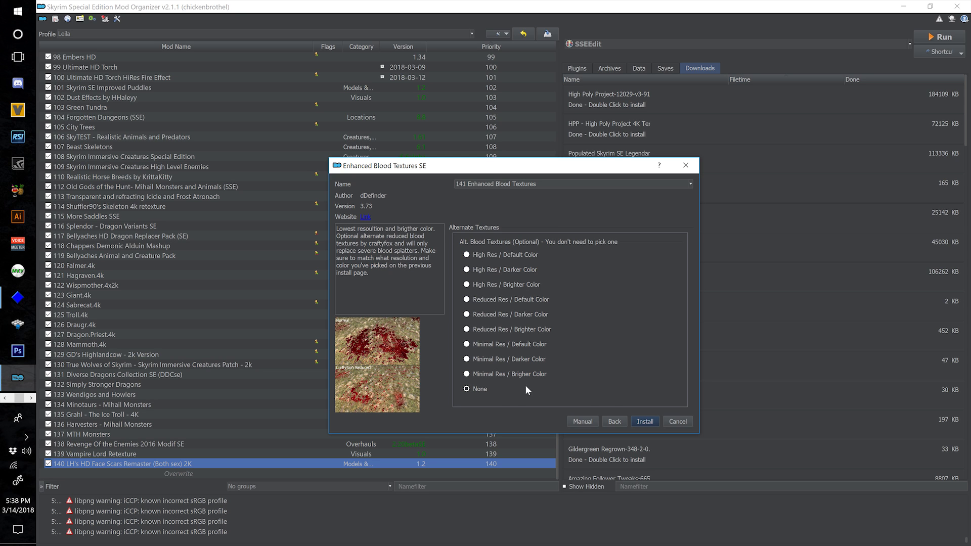
{"action": "left_click", "coordinate": [645, 422]}
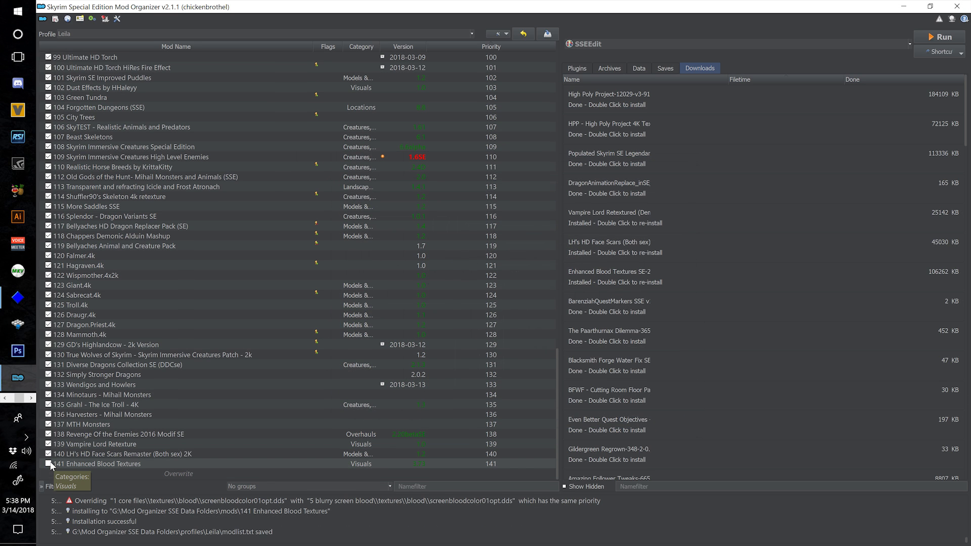
- Enable Enhanced Blood Textures and install Stones of Barenziah Quest Markers as mod 142
{"action": "key", "text": "space"}
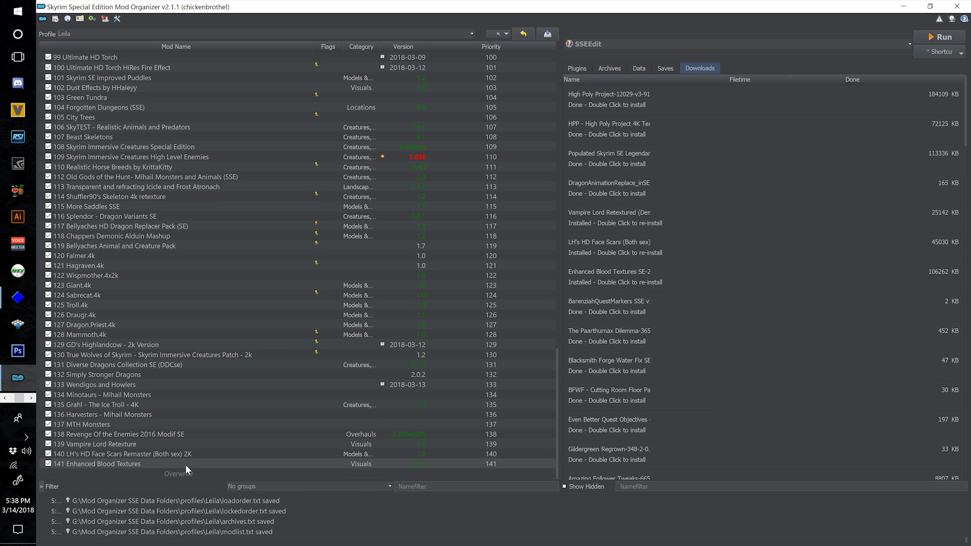
{"action": "left_click", "coordinate": [147, 464]}
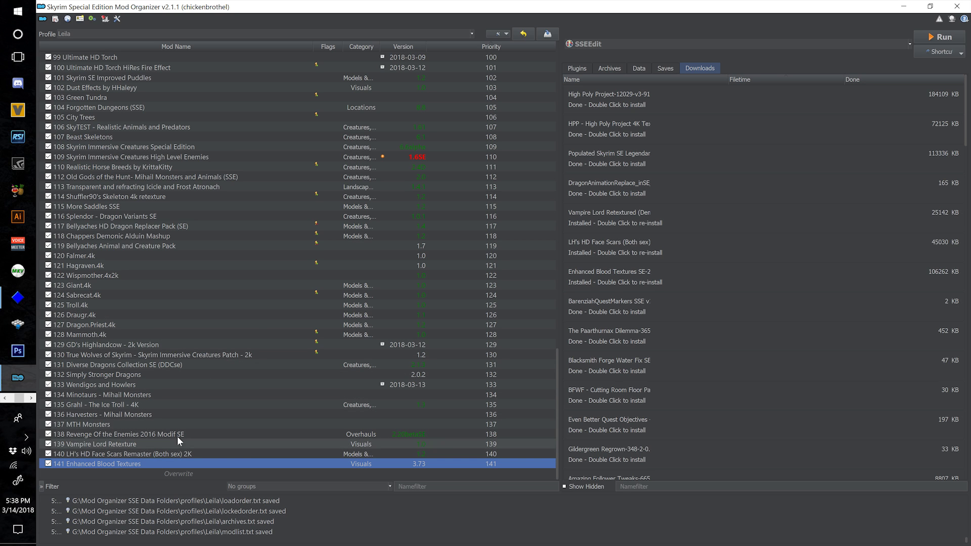
{"action": "double_click", "coordinate": [662, 305]}
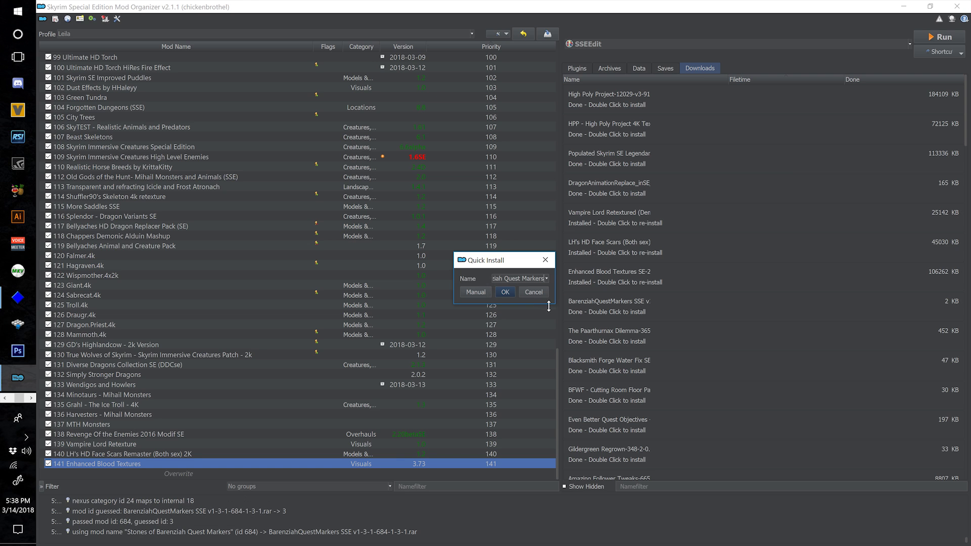
{"action": "left_click_drag", "start_coordinate": [548, 306], "coordinate": [784, 383]}
{"action": "key", "text": "Home"}
{"action": "type", "text": "142"}
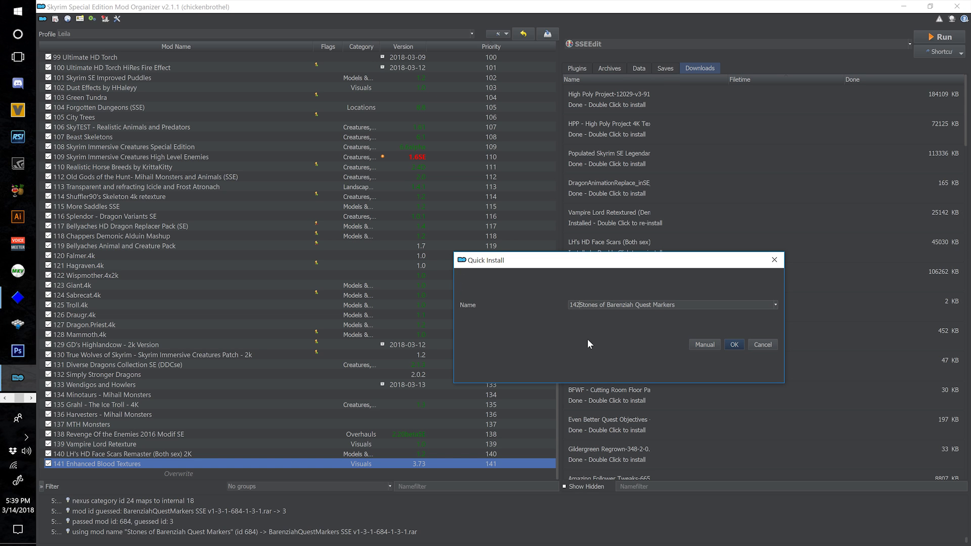
{"action": "left_click", "coordinate": [734, 346]}
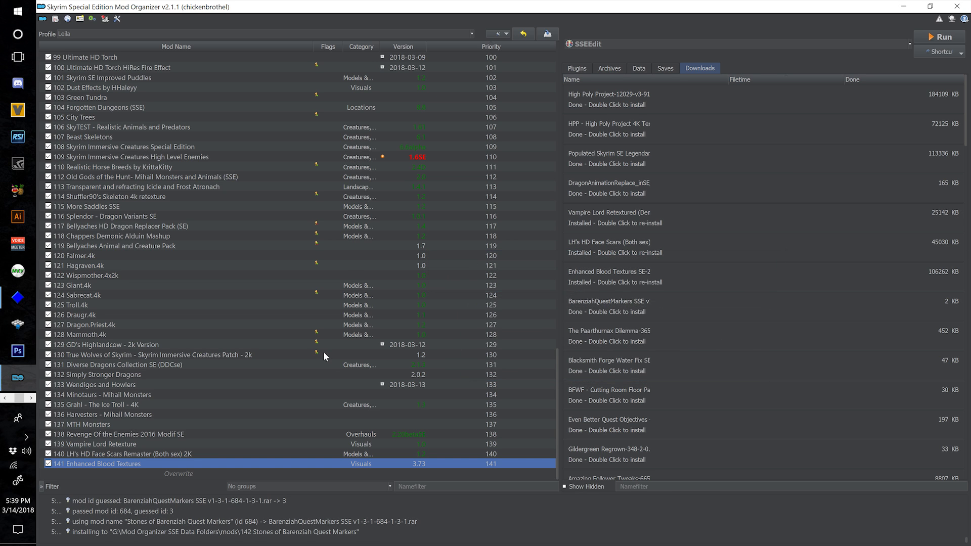
- Install The Paarthurnax Dilemma as mod 143
{"action": "double_click", "coordinate": [643, 332]}
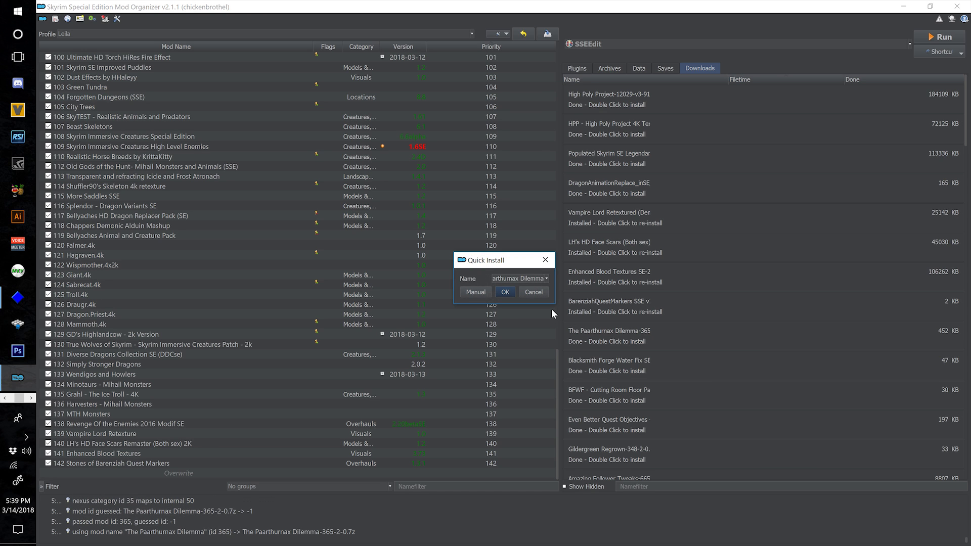
{"action": "left_click_drag", "start_coordinate": [555, 304], "coordinate": [705, 422]}
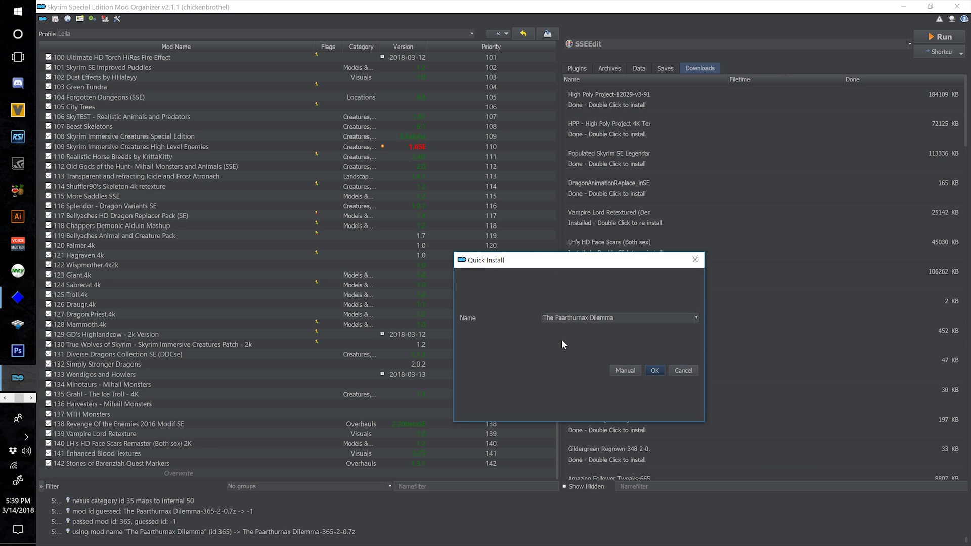
{"action": "key", "text": "Home"}
{"action": "type", "text": "143"}
{"action": "left_click", "coordinate": [655, 371]}
- Install Blacksmith Forge Water Fix as mod 144
{"action": "double_click", "coordinate": [630, 369]}
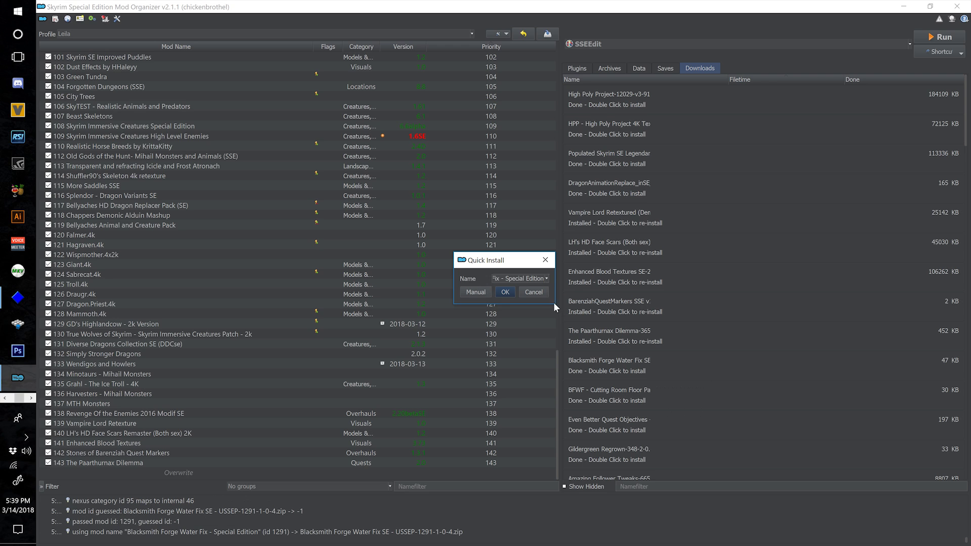
{"action": "left_click_drag", "start_coordinate": [554, 303], "coordinate": [806, 440]}
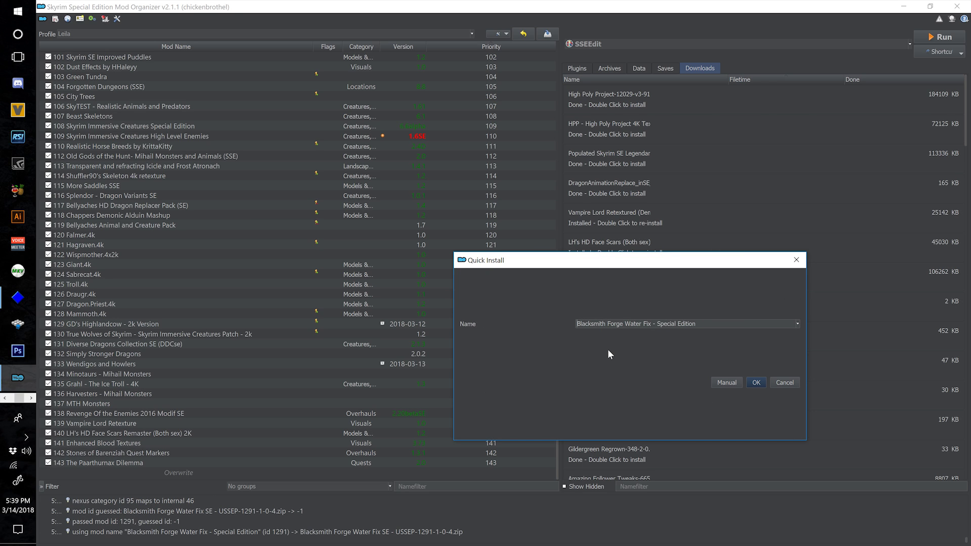
{"action": "type", "text": "144"}
{"action": "left_click", "coordinate": [756, 383]}
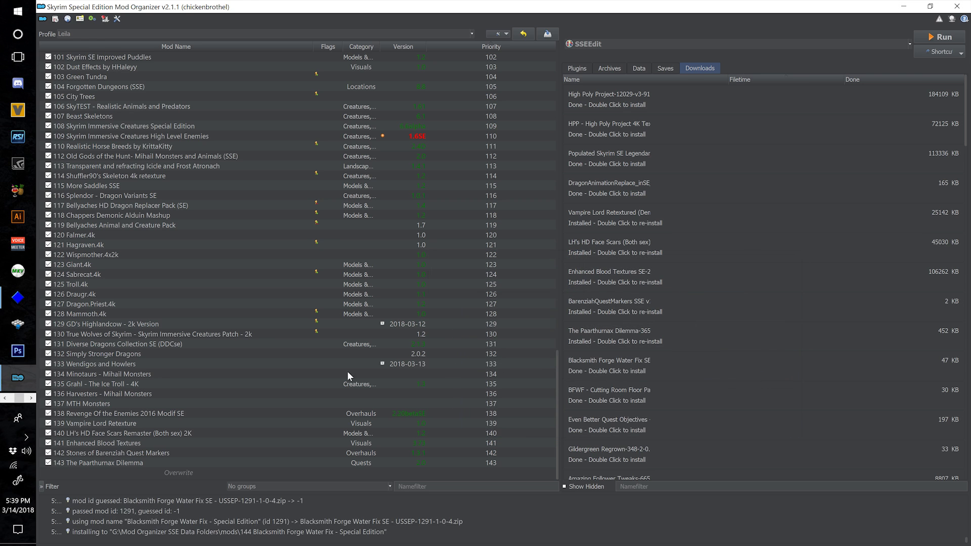
- Install the CRF patch as '145 Blacksmith Forge Water Fix - Cutting Room Floor Patch'
{"action": "double_click", "coordinate": [609, 398]}
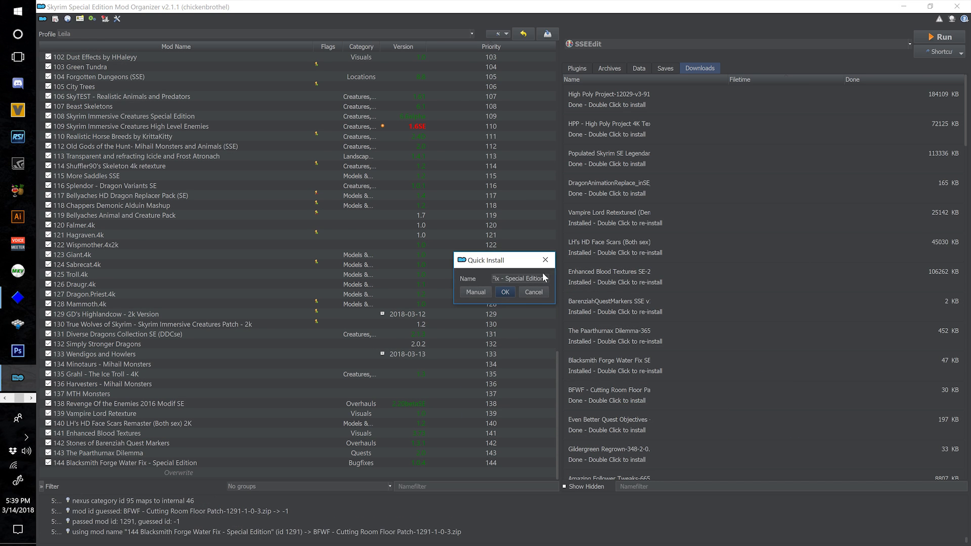
{"action": "left_click_drag", "start_coordinate": [554, 303], "coordinate": [645, 350]}
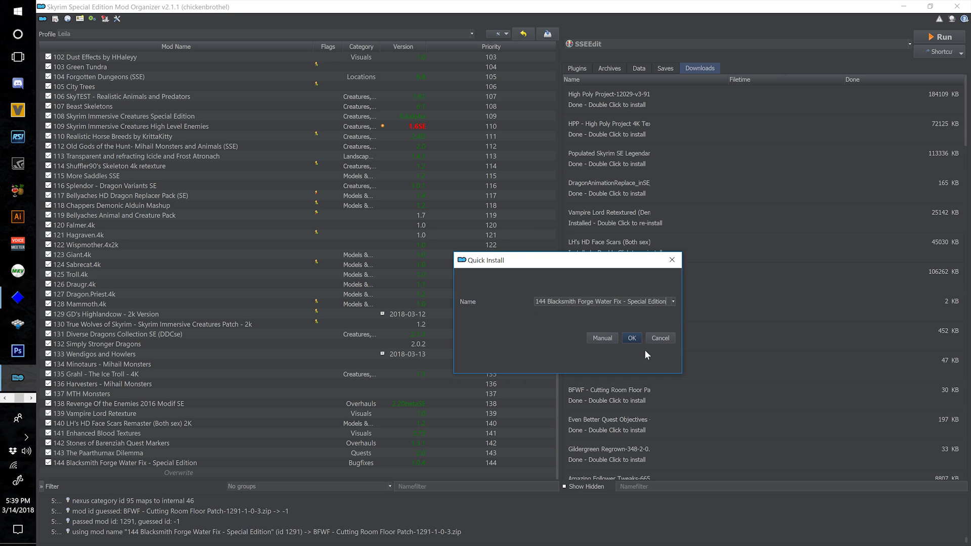
{"action": "left_click", "coordinate": [674, 301]}
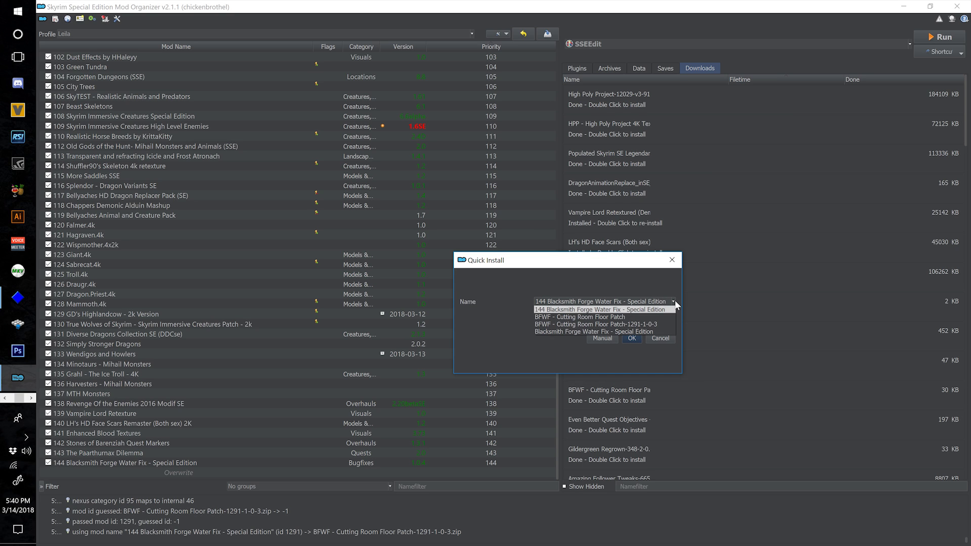
{"action": "left_click", "coordinate": [597, 317]}
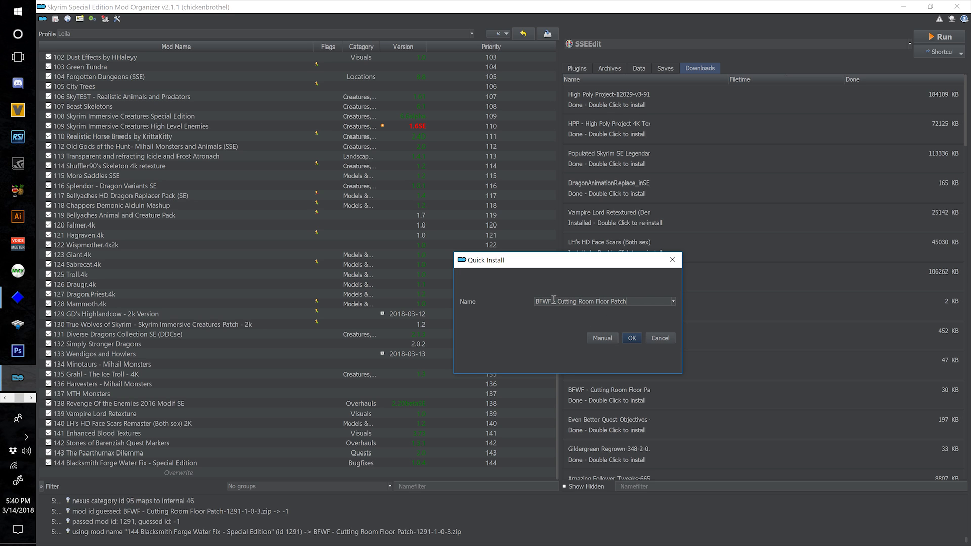
{"action": "left_click_drag", "start_coordinate": [552, 301], "coordinate": [513, 302]}
{"action": "type", "text": "145 Blacksmith Forge Water Fix"}
{"action": "left_click_drag", "start_coordinate": [642, 301], "coordinate": [721, 304]}
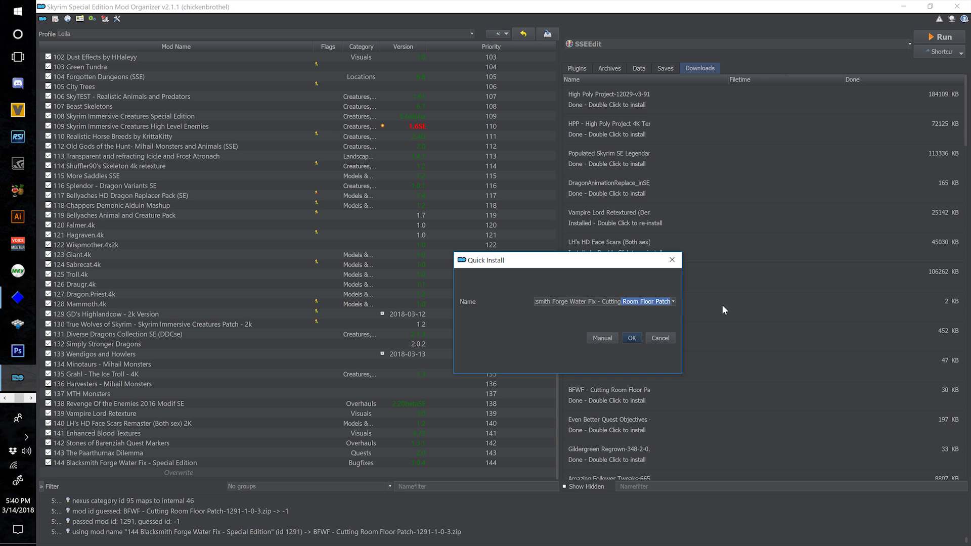
{"action": "left_click", "coordinate": [631, 338]}
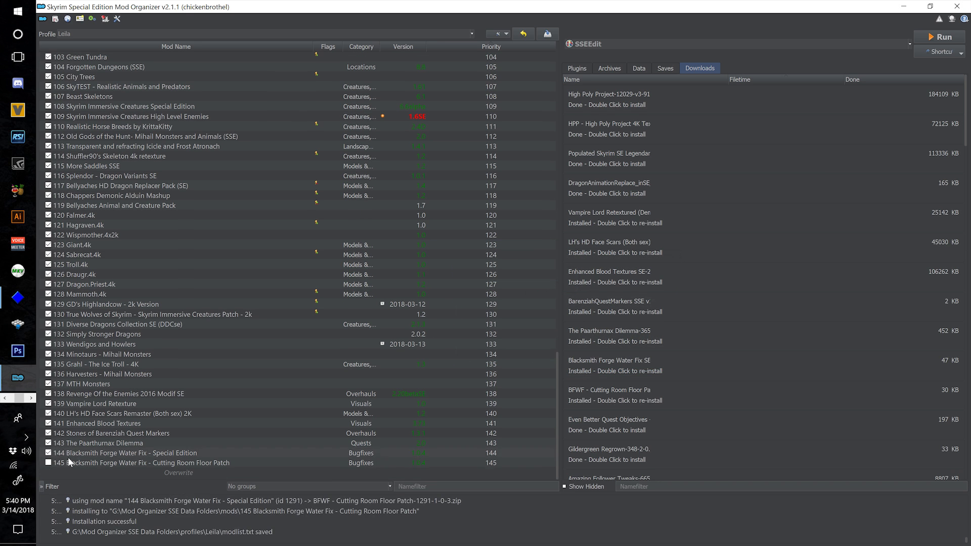
{"action": "double_click", "coordinate": [607, 425]}
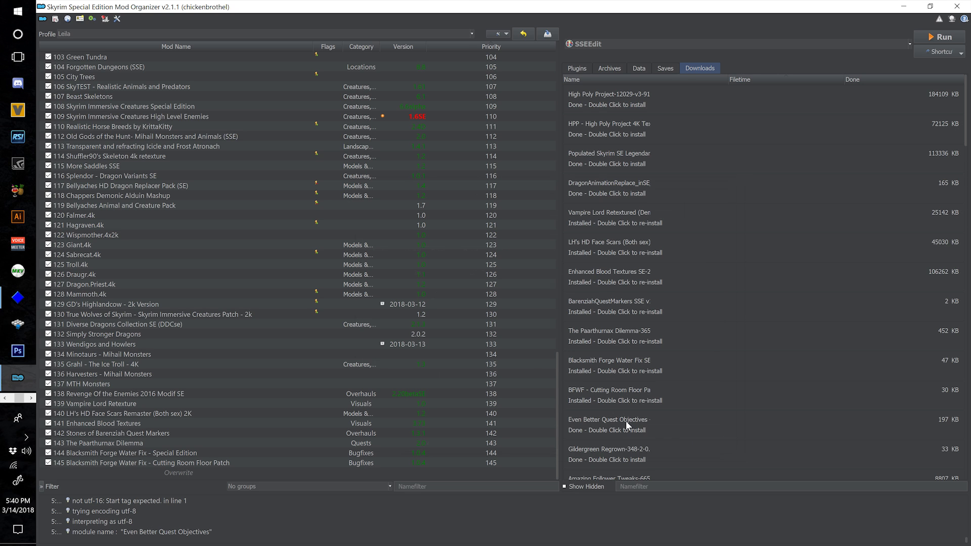
- Install Even Better Quest Objectives as mod 146 after reviewing its Add-ons and Patches page
{"action": "double_click", "coordinate": [627, 422]}
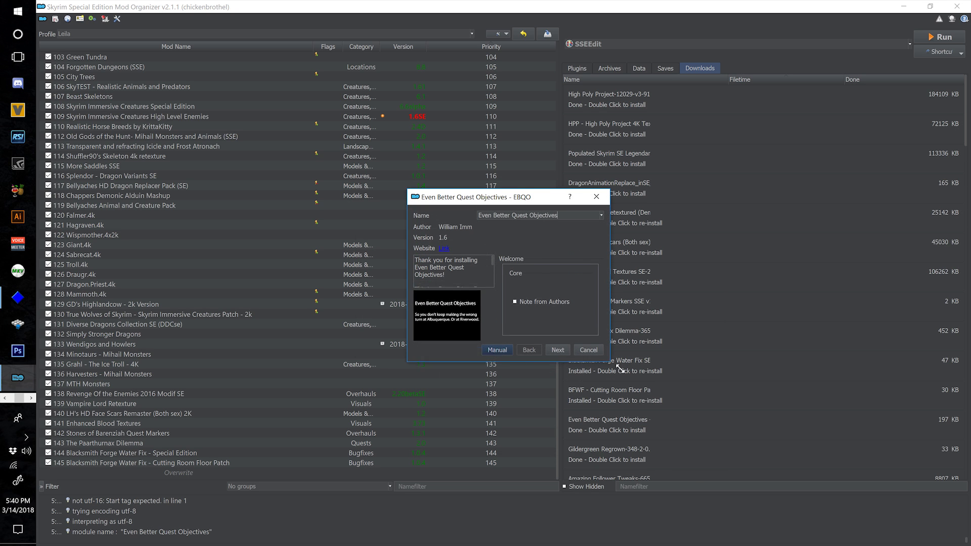
{"action": "left_click_drag", "start_coordinate": [605, 357], "coordinate": [888, 471]}
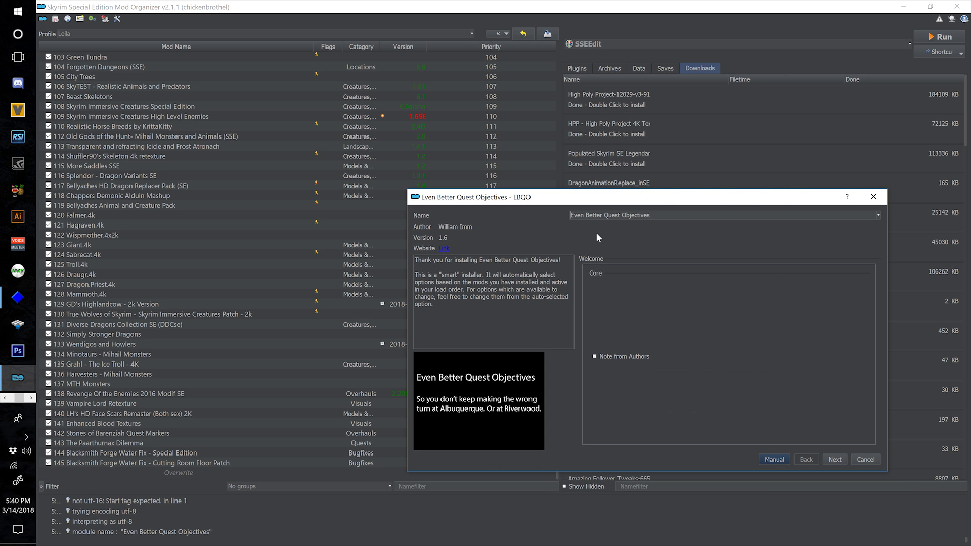
{"action": "type", "text": "146"}
{"action": "left_click", "coordinate": [831, 455]}
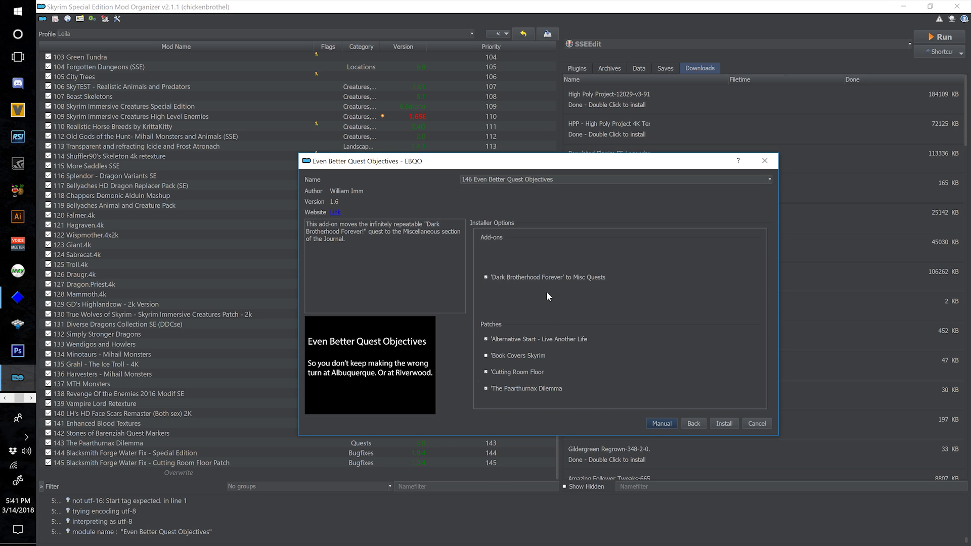
{"action": "mouse_move", "coordinate": [512, 342]}
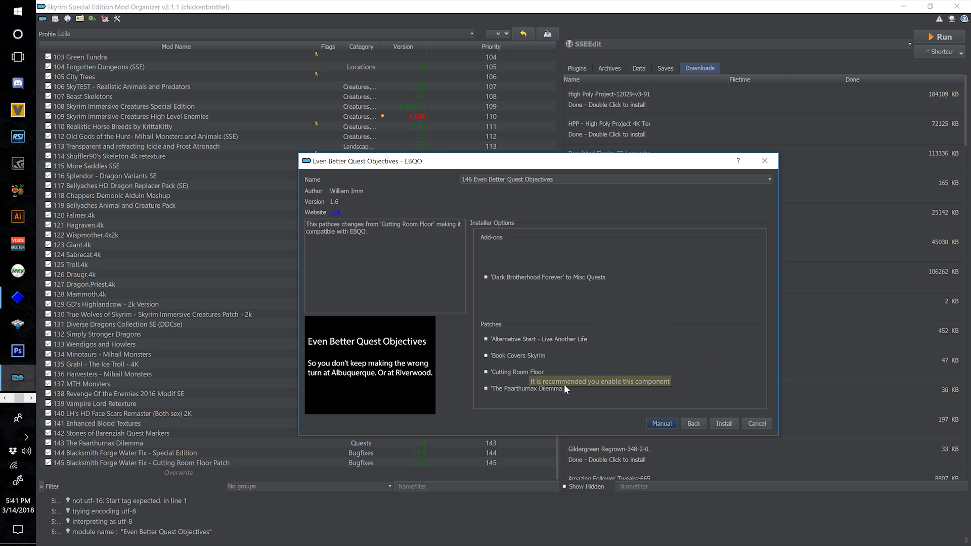
{"action": "mouse_move", "coordinate": [521, 389]}
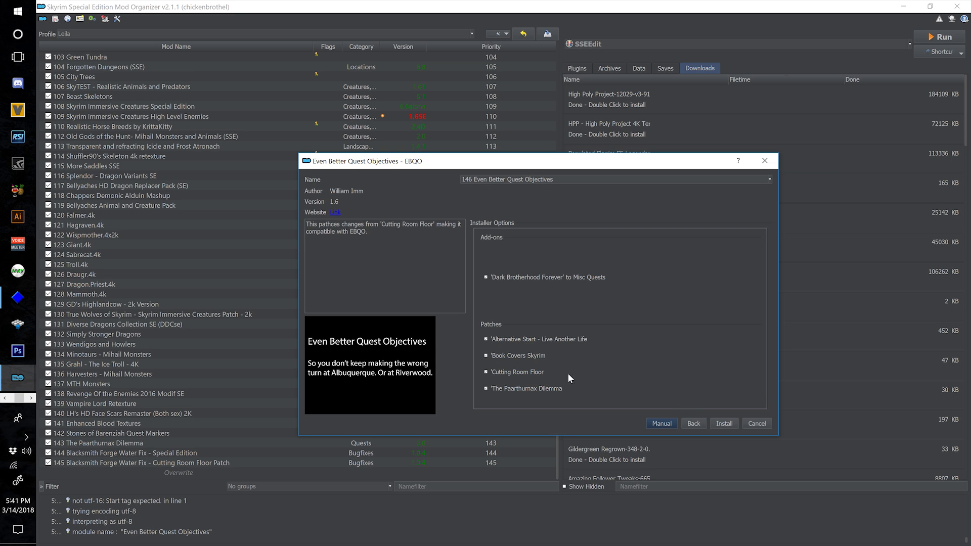
{"action": "left_click", "coordinate": [723, 423]}
{"action": "double_click", "coordinate": [633, 454]}
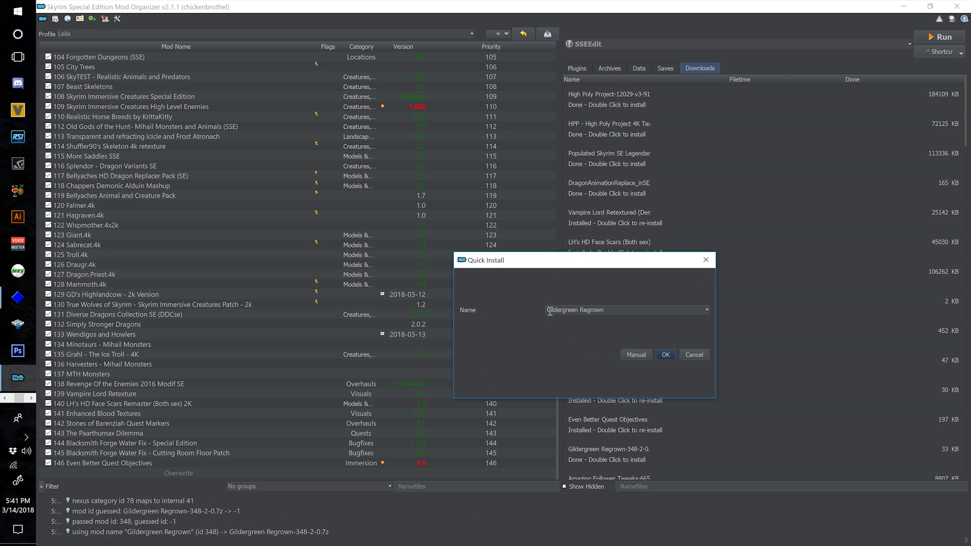
- Install Gildergreen Regrown as mod 147 and enable it
{"action": "type", "text": "147"}
{"action": "left_click", "coordinate": [665, 354]}
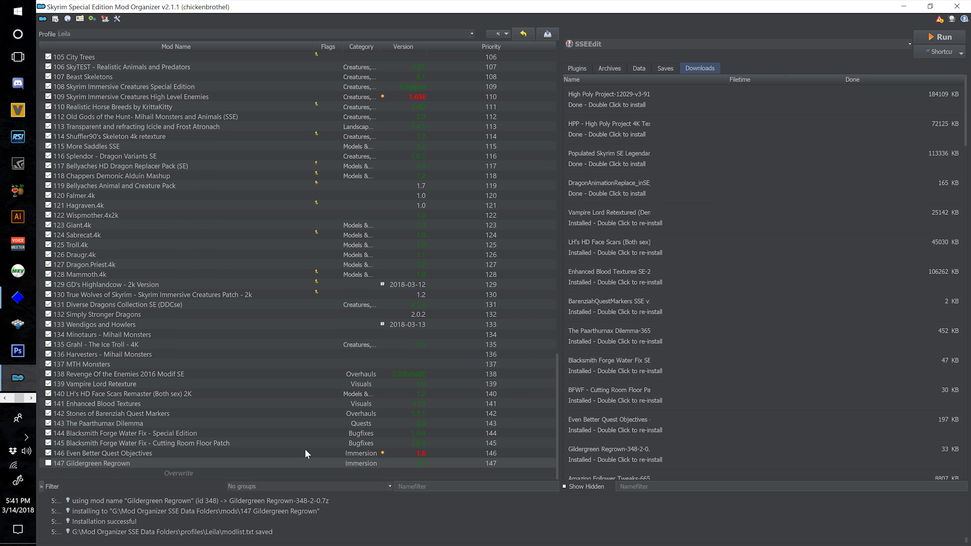
{"action": "key", "text": "space"}
- Install Amazing Follower Tweaks SE as mod 148
{"action": "scroll", "coordinate": [657, 441], "scroll_direction": "down", "scroll_amount": 1}
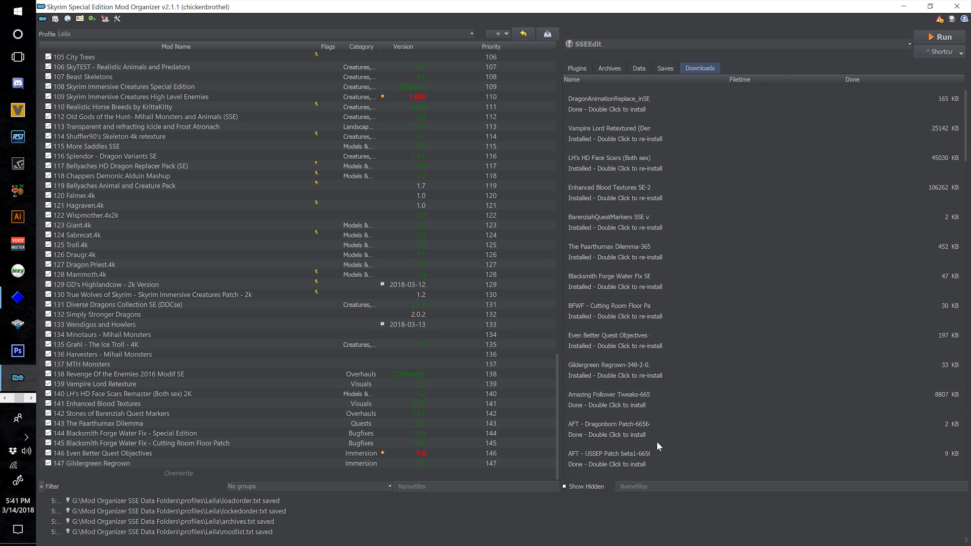
{"action": "double_click", "coordinate": [631, 403]}
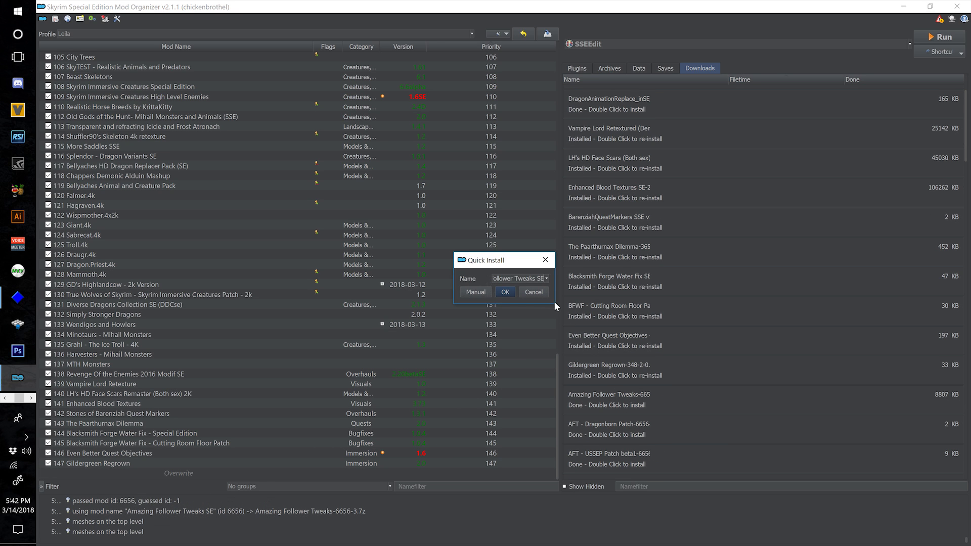
{"action": "left_click_drag", "start_coordinate": [554, 305], "coordinate": [753, 415]}
{"action": "key", "text": "Home"}
{"action": "type", "text": "148"}
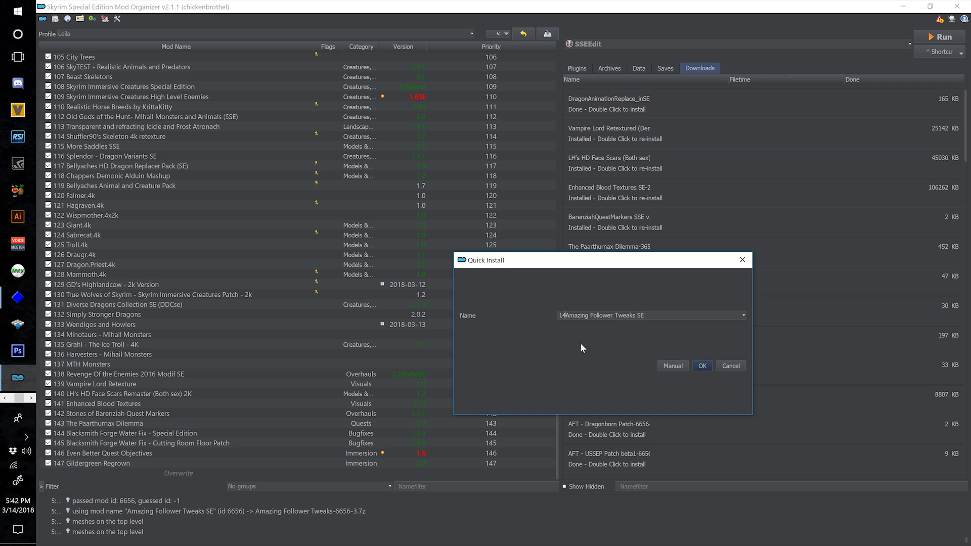
{"action": "left_click", "coordinate": [703, 364]}
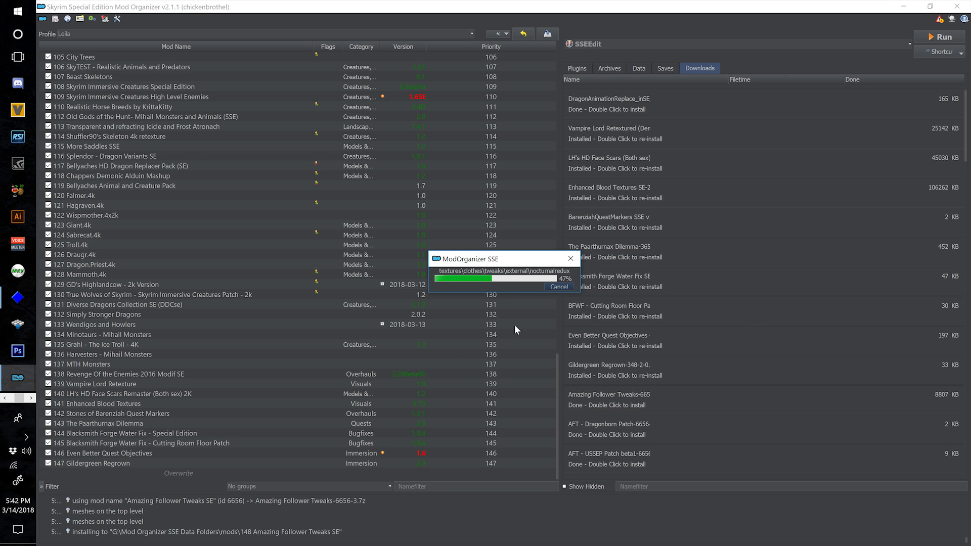
{"action": "double_click", "coordinate": [627, 430]}
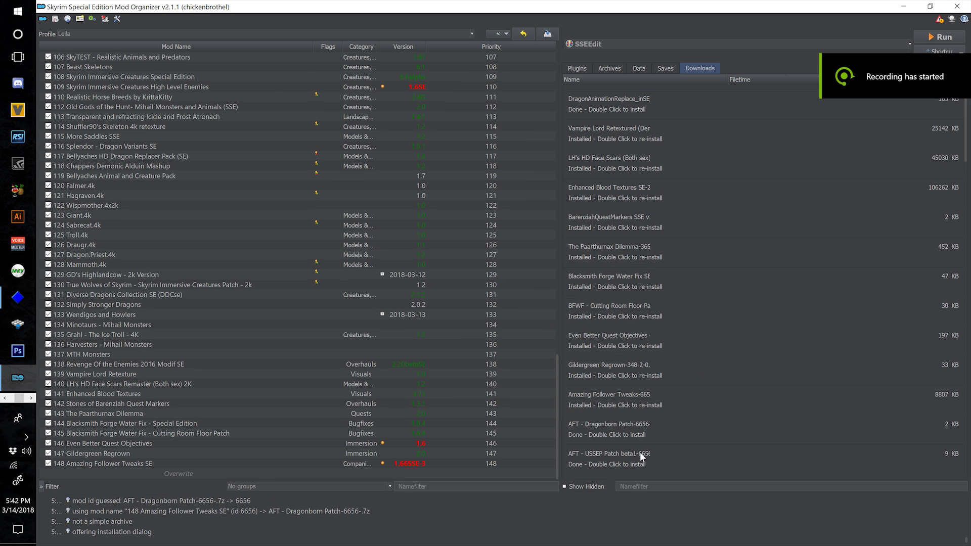
- Name the AFT USSEP patch install '149 Amazing Follower Tweaks - USSEP Patch'
{"action": "double_click", "coordinate": [603, 457]}
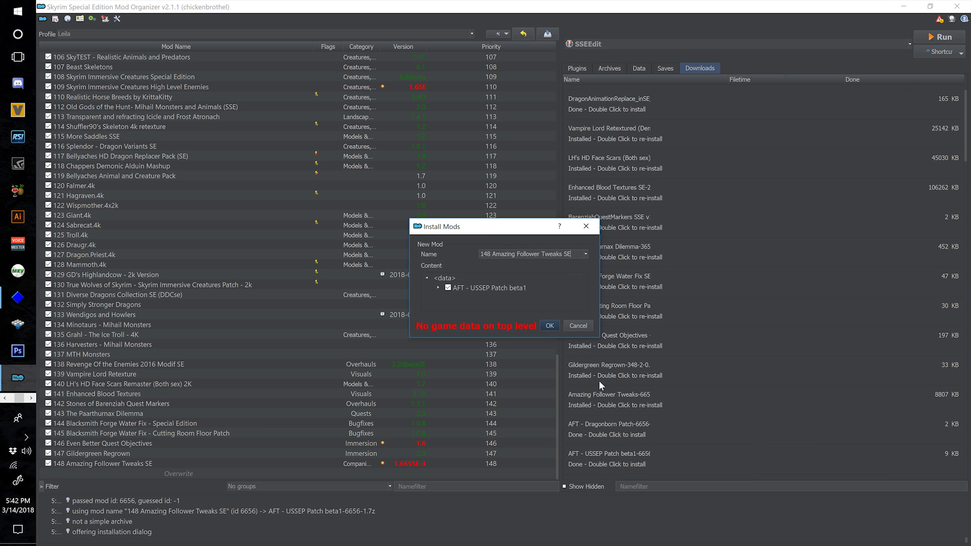
{"action": "left_click_drag", "start_coordinate": [598, 339], "coordinate": [795, 449]}
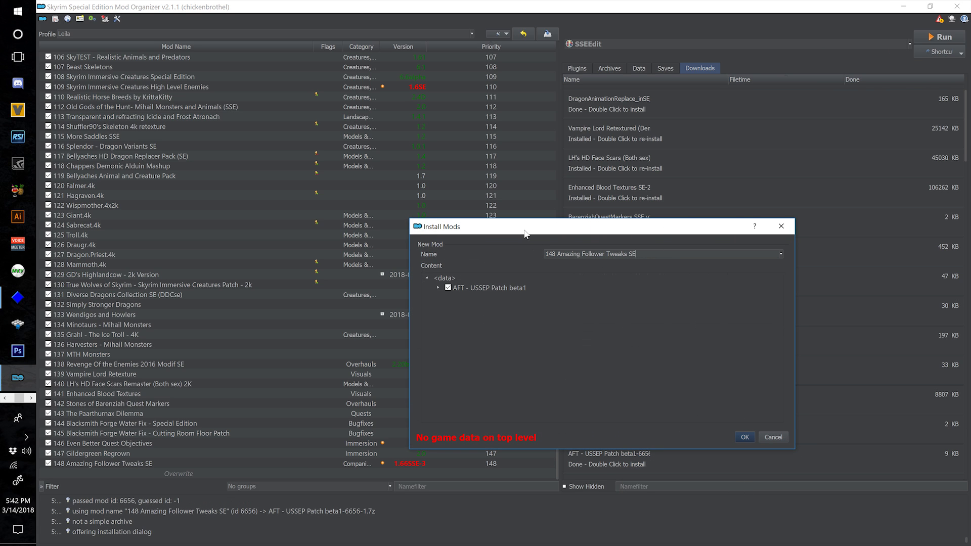
{"action": "left_click", "coordinate": [781, 256]}
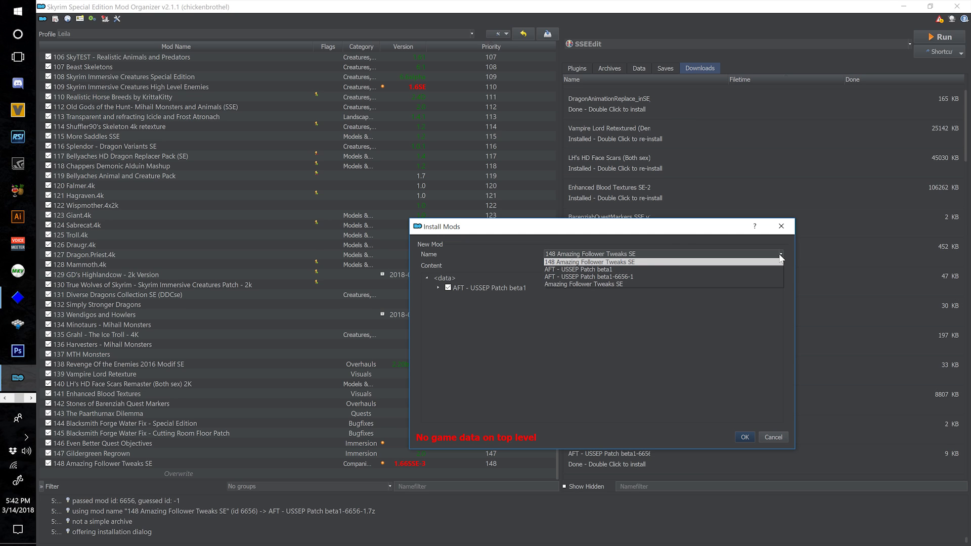
{"action": "left_click", "coordinate": [601, 272]}
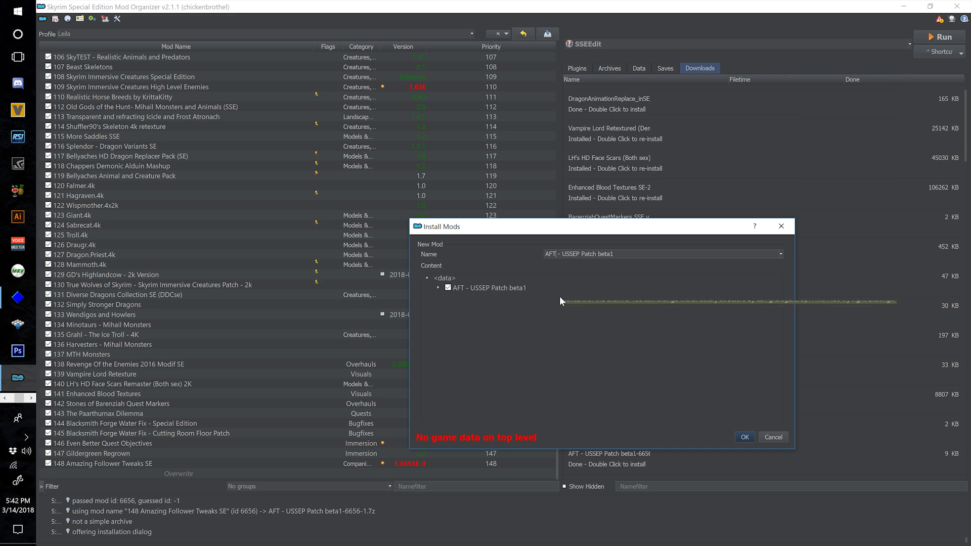
{"action": "key", "text": "BackSpace"}
{"action": "key", "text": "BackSpace"}
{"action": "type", "text": "mazing F"}
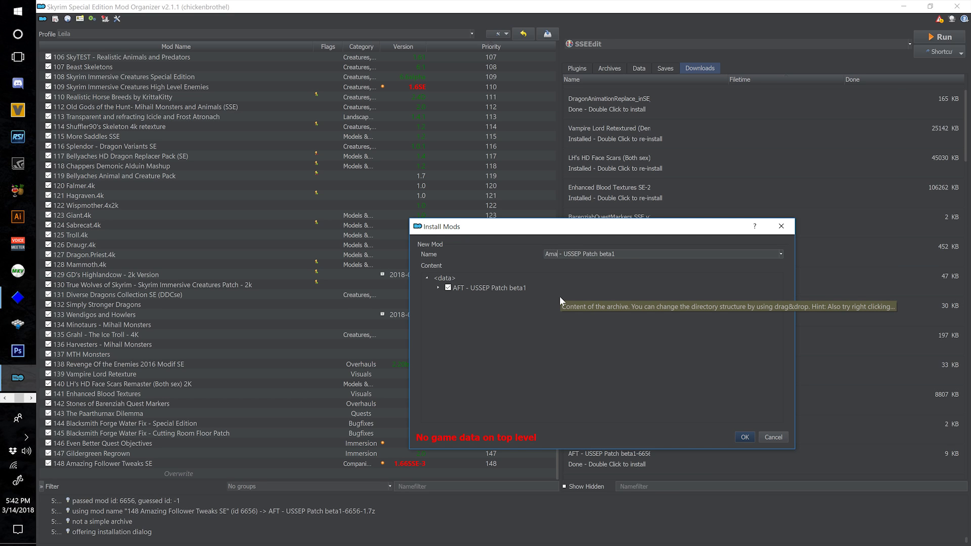
{"action": "type", "text": "ollower Tweaks"}
{"action": "double_click", "coordinate": [664, 255]}
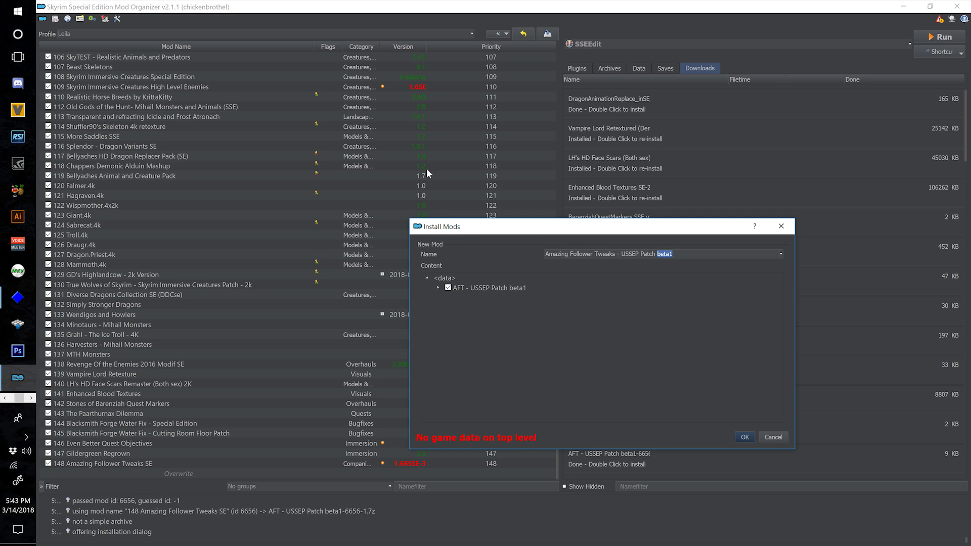
{"action": "key", "text": "BackSpace"}
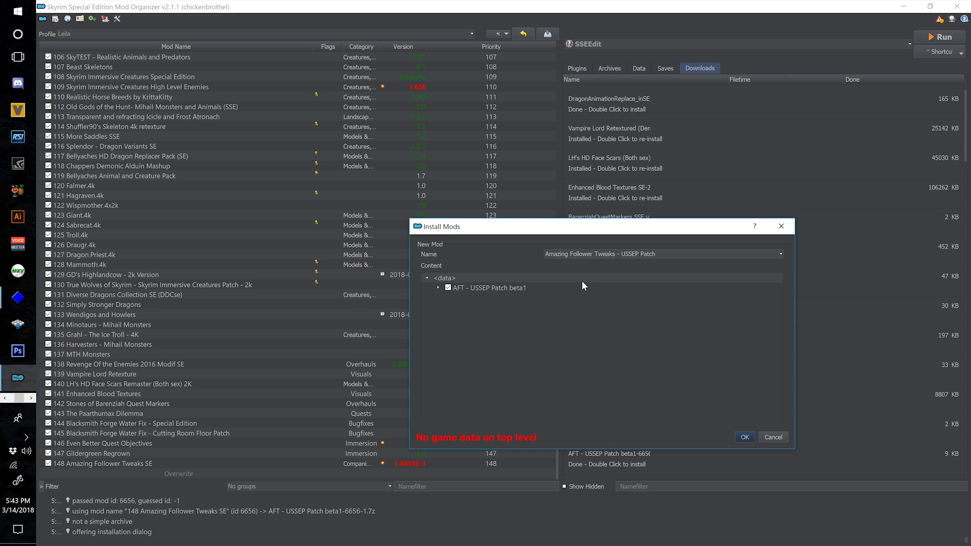
{"action": "key", "text": "Home"}
{"action": "type", "text": "149"}
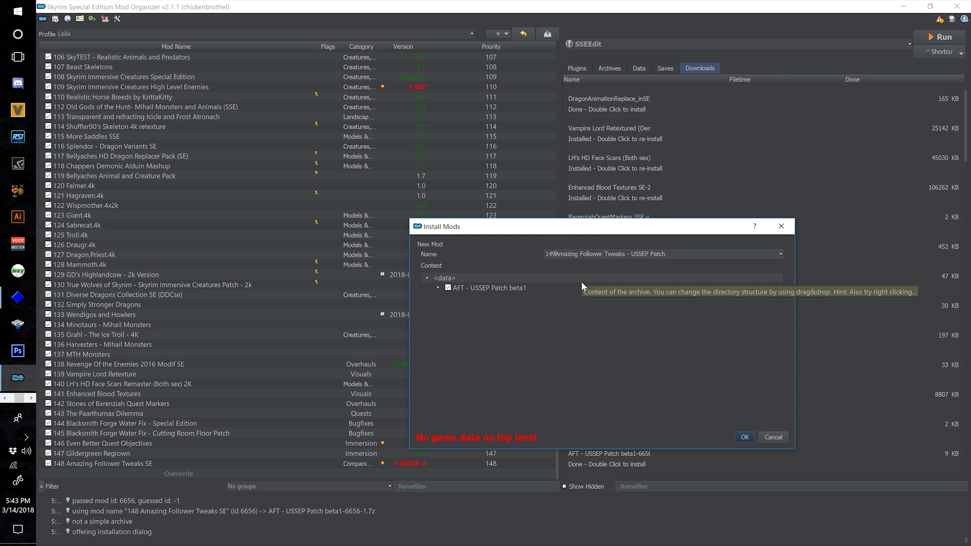
- Set the inner Data folder as the mod's data directory and install it
{"action": "left_click", "coordinate": [430, 289]}
{"action": "left_click", "coordinate": [437, 287]}
{"action": "right_click", "coordinate": [469, 297]}
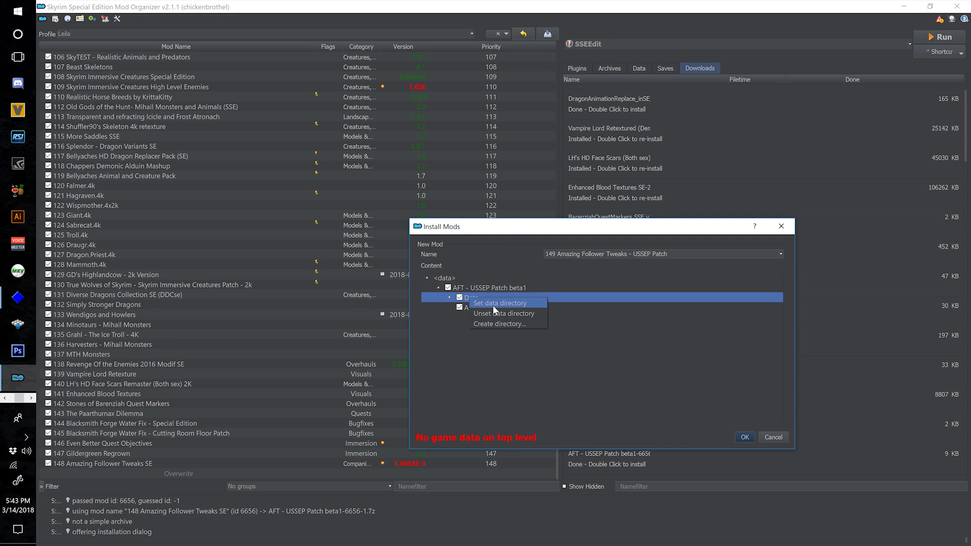
{"action": "left_click", "coordinate": [493, 305]}
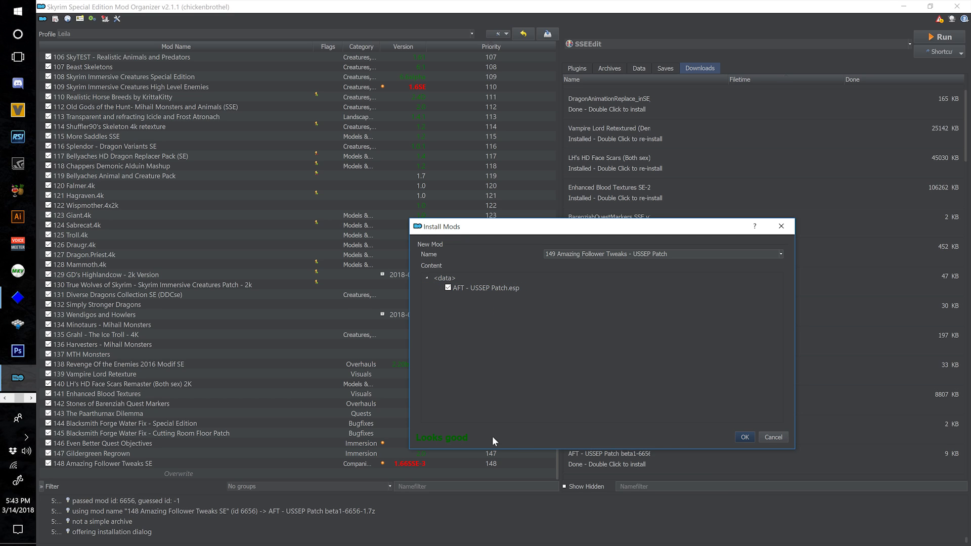
{"action": "left_click", "coordinate": [743, 436]}
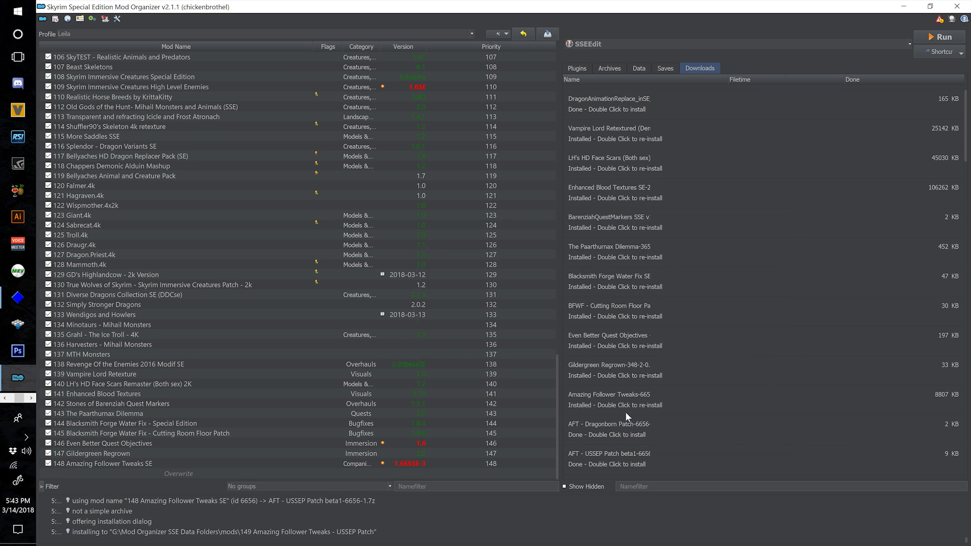
- Name the AFT Dragonborn patch install '150 Amazing Follower Tweaks - Dragonborn Patch'
{"action": "double_click", "coordinate": [605, 433]}
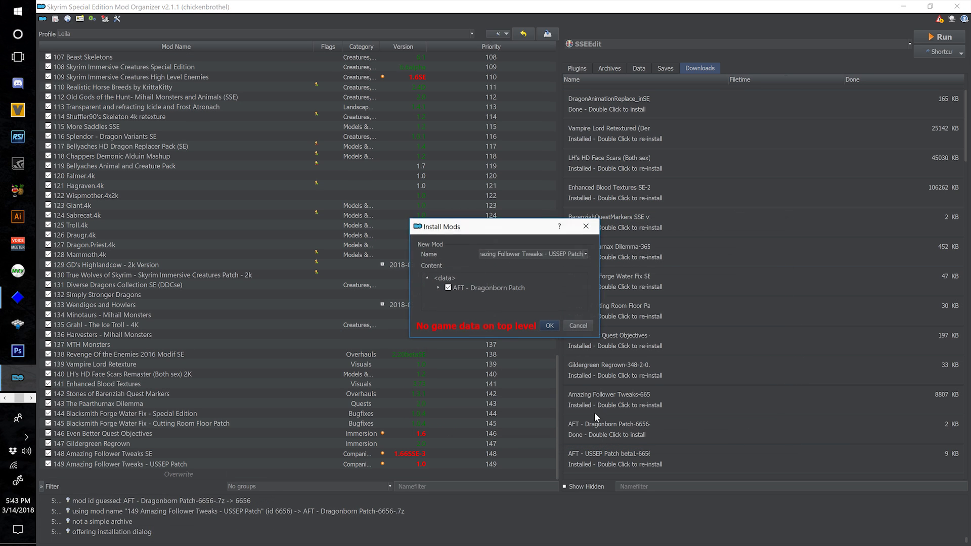
{"action": "left_click_drag", "start_coordinate": [599, 338], "coordinate": [734, 406]}
{"action": "left_click", "coordinate": [720, 254]}
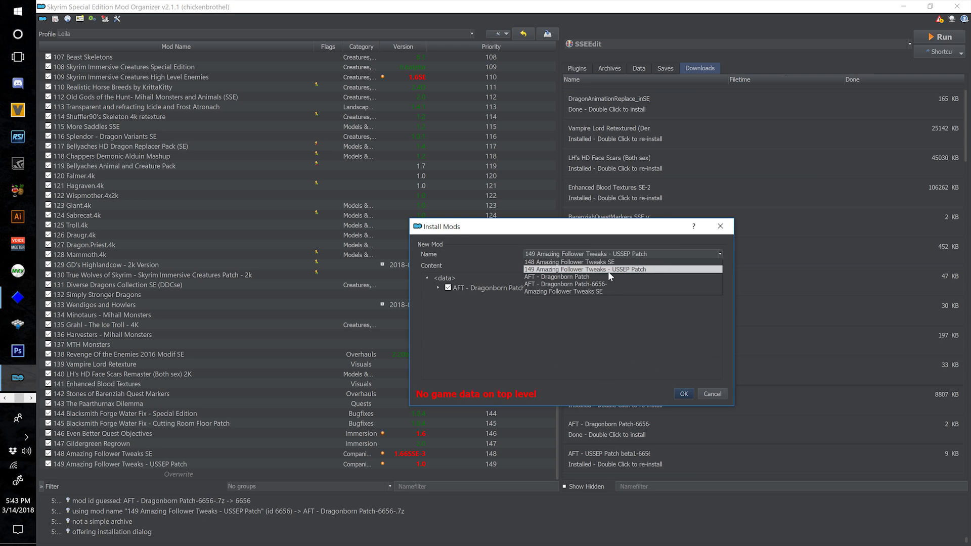
{"action": "left_click", "coordinate": [528, 273]}
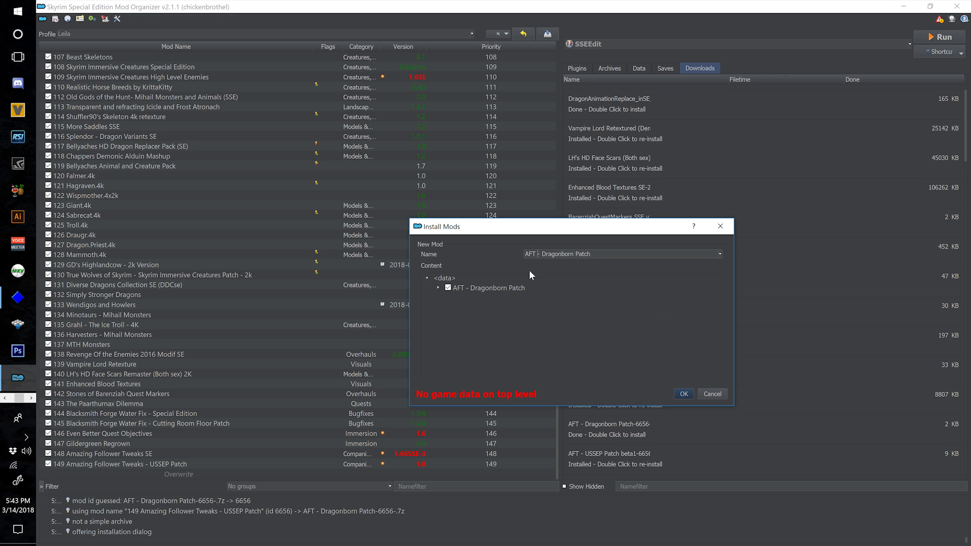
{"action": "key", "text": "BackSpace"}
{"action": "key", "text": "BackSpace"}
{"action": "key", "text": "BackSpace"}
{"action": "type", "text": "mazing Follower Tweaks"}
{"action": "left_click", "coordinate": [523, 259]}
{"action": "type", "text": "150"}
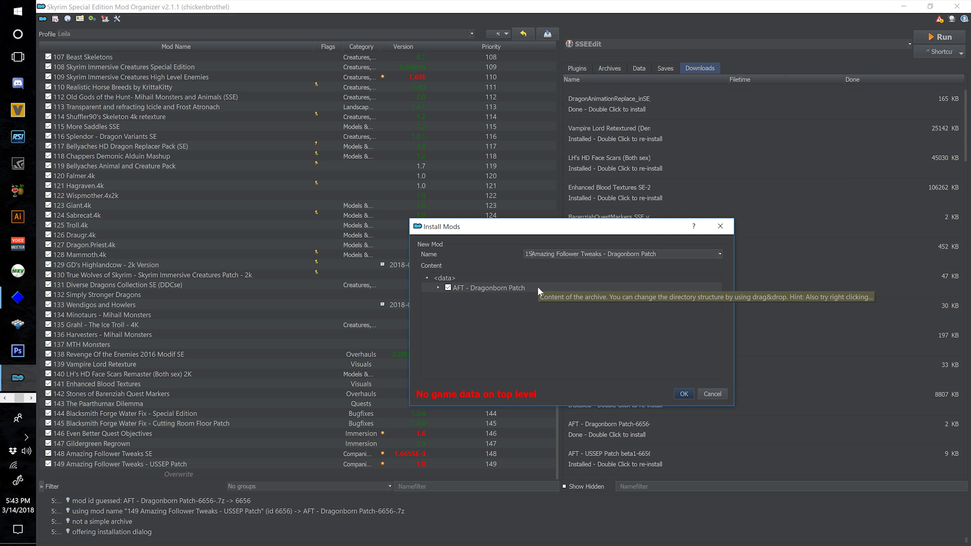
- Set the inner Data folder as the mod's data directory and install it
{"action": "left_click", "coordinate": [432, 286]}
{"action": "left_click", "coordinate": [438, 288]}
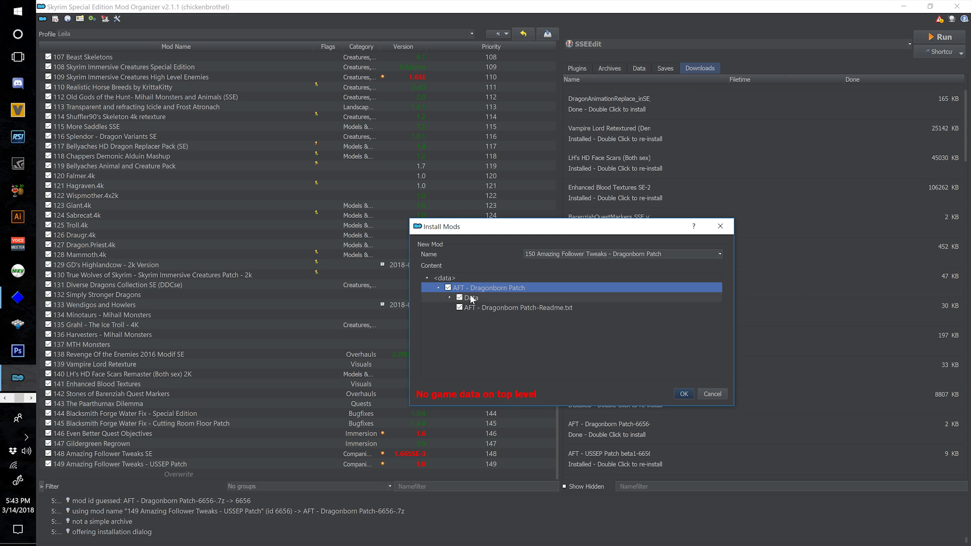
{"action": "right_click", "coordinate": [471, 298]}
{"action": "left_click", "coordinate": [483, 302]}
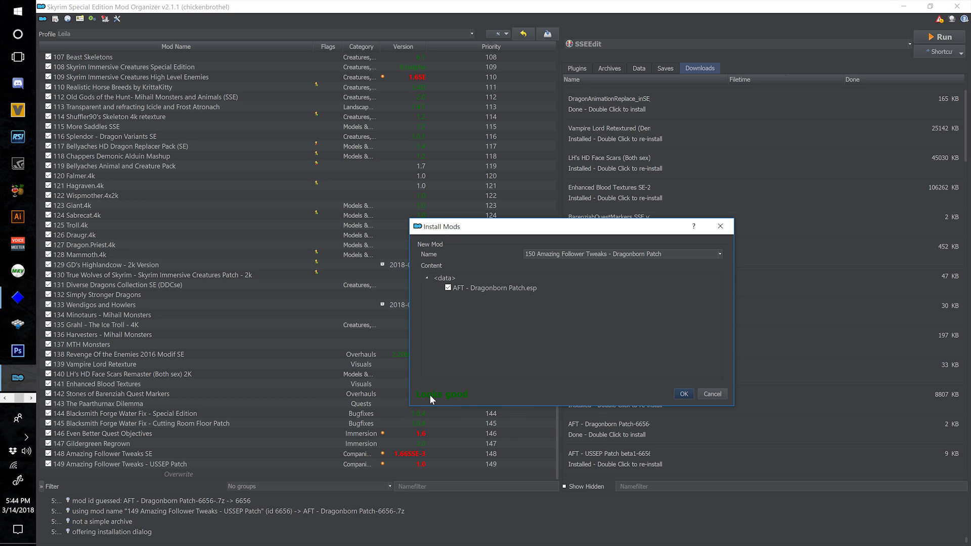
{"action": "left_click", "coordinate": [683, 394]}
- Install Relationship Dialogue Overhaul as mod 151
{"action": "scroll", "coordinate": [621, 348], "scroll_direction": "down", "scroll_amount": 3}
{"action": "double_click", "coordinate": [620, 348]}
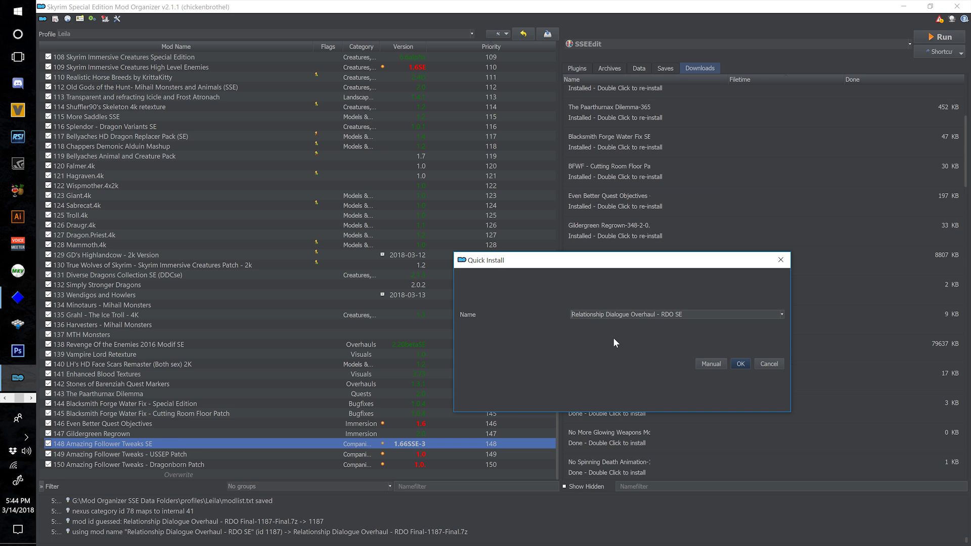
{"action": "key", "text": "Home"}
{"action": "type", "text": "151"}
{"action": "left_click", "coordinate": [741, 363]}
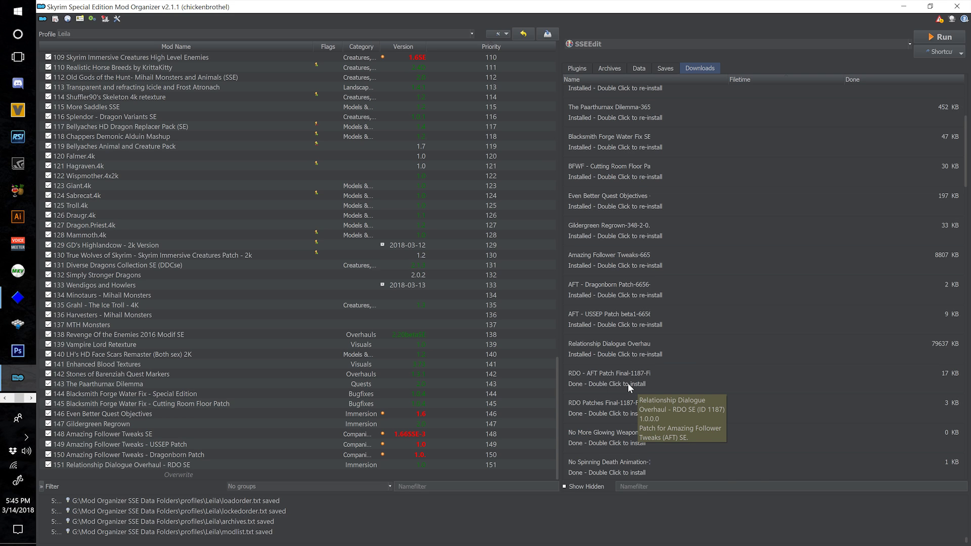
- Rename the RDO Patches install toward '152 Relationship Dialogue Overhaul - CRF and USSEP Patches Final'
{"action": "double_click", "coordinate": [588, 408]}
{"action": "left_click", "coordinate": [631, 306]}
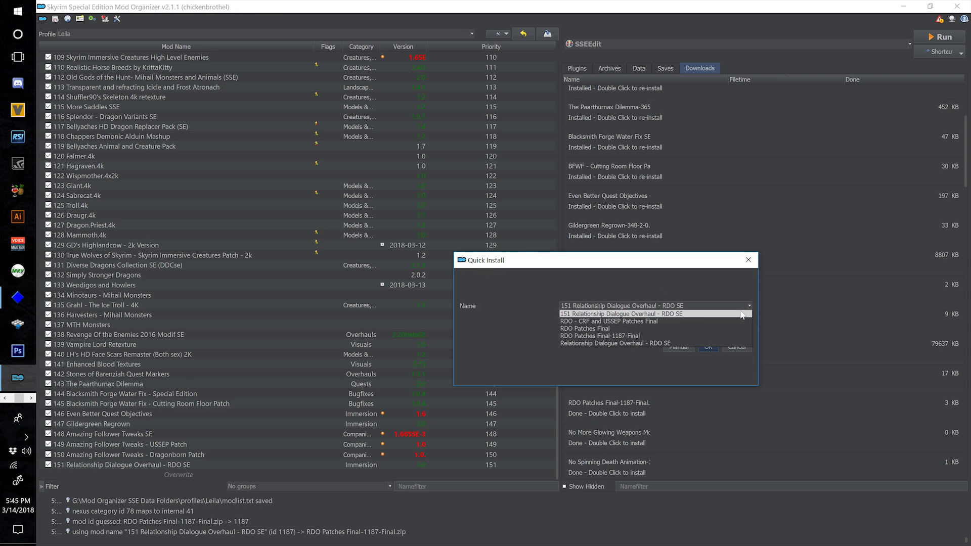
{"action": "left_click", "coordinate": [614, 327]}
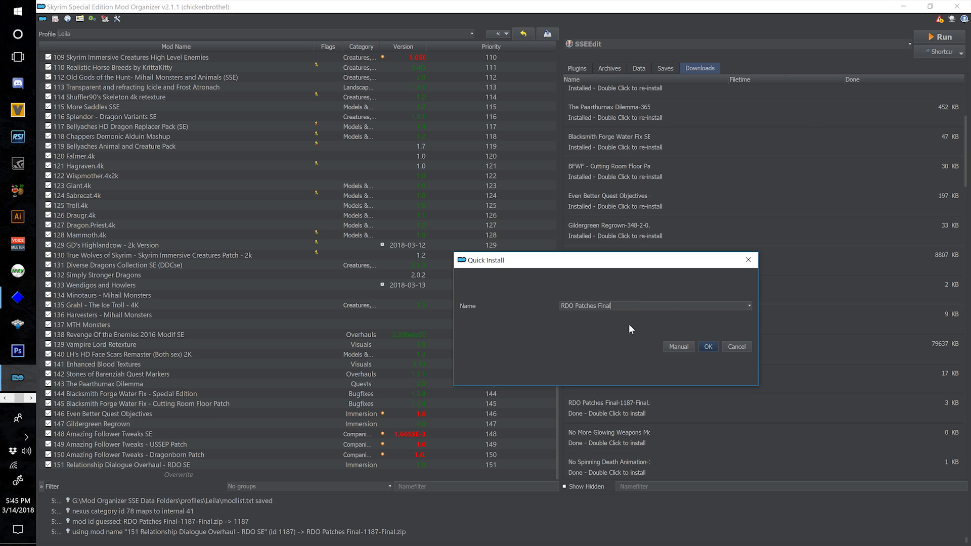
{"action": "left_click", "coordinate": [750, 305]}
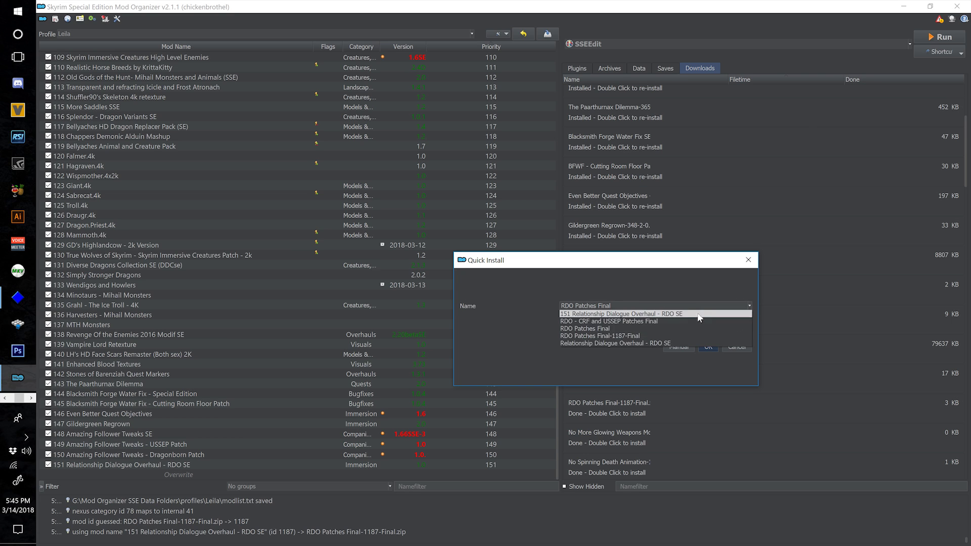
{"action": "left_click", "coordinate": [636, 325]}
{"action": "left_click", "coordinate": [573, 305]}
{"action": "key", "text": "BackSpace"}
{"action": "key", "text": "BackSpace"}
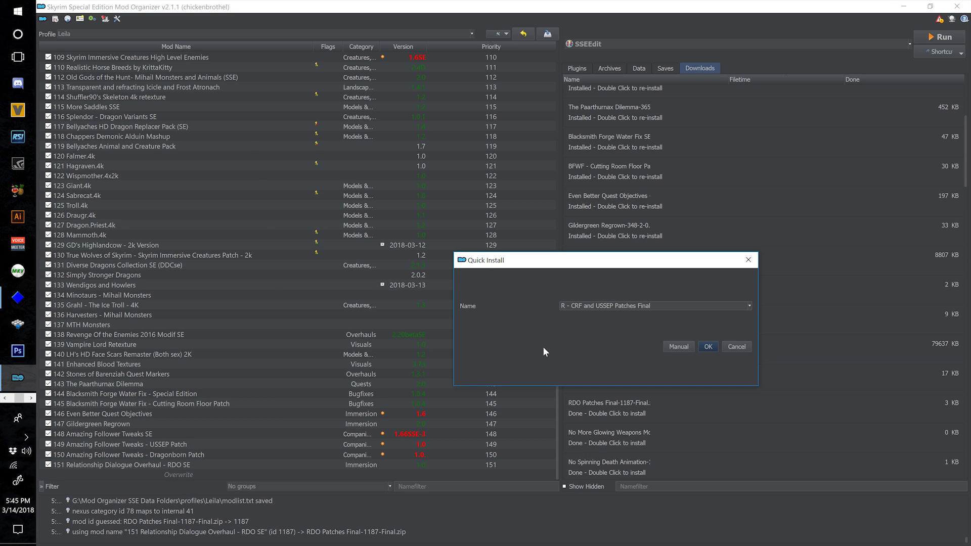
{"action": "type", "text": "ealati"}
{"action": "key", "text": "BackSpace"}
{"action": "key", "text": "BackSpace"}
{"action": "key", "text": "BackSpace"}
{"action": "key", "text": "BackSpace"}
{"action": "key", "text": "BackSpace"}
{"action": "type", "text": "lati"}
{"action": "key", "text": "BackSpace"}
{"action": "key", "text": "BackSpace"}
{"action": "type", "text": "ion"}
{"action": "type", "text": "ship"}
{"action": "type", "text": " Dialo"}
{"action": "type", "text": "gue Overhaul"}
{"action": "type", "text": "152"}
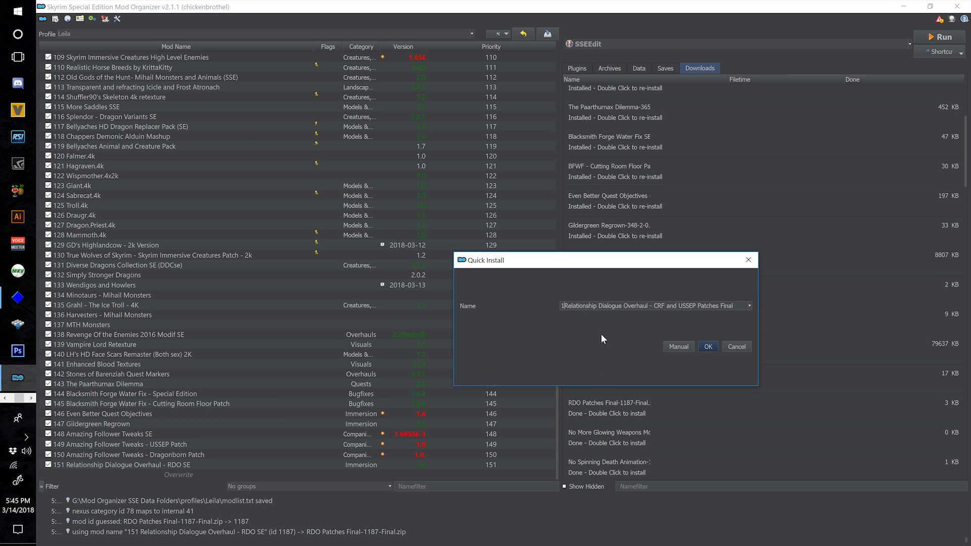
- Enable mod 152 and install the RDO AFT patch as '153 Relationship Dialogue Overhaul - AFT Patch Final'
{"action": "left_click", "coordinate": [708, 347]}
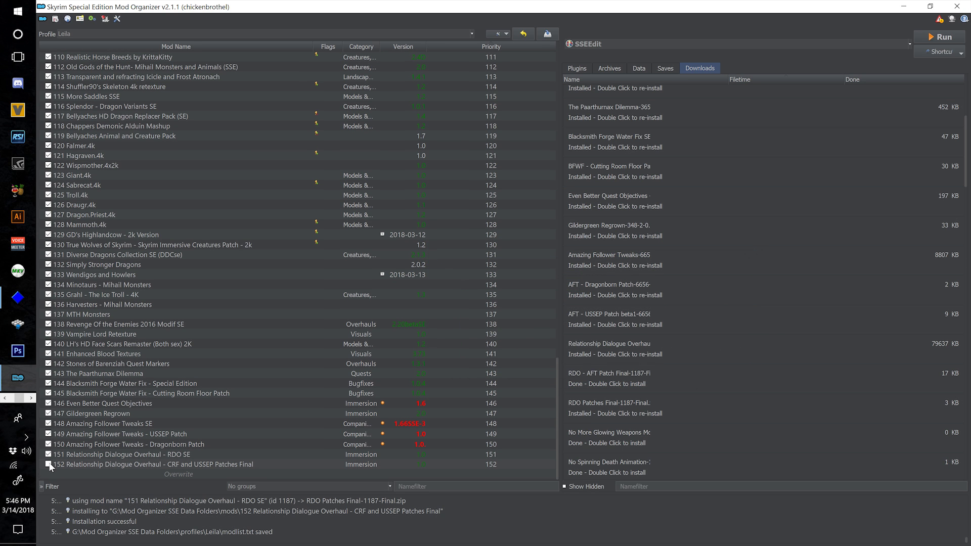
{"action": "left_click", "coordinate": [49, 464]}
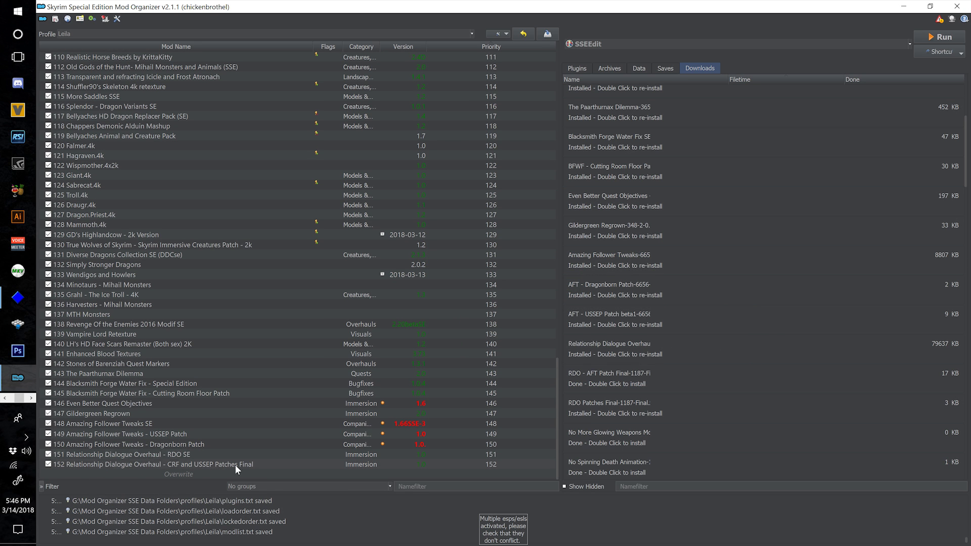
{"action": "double_click", "coordinate": [614, 376]}
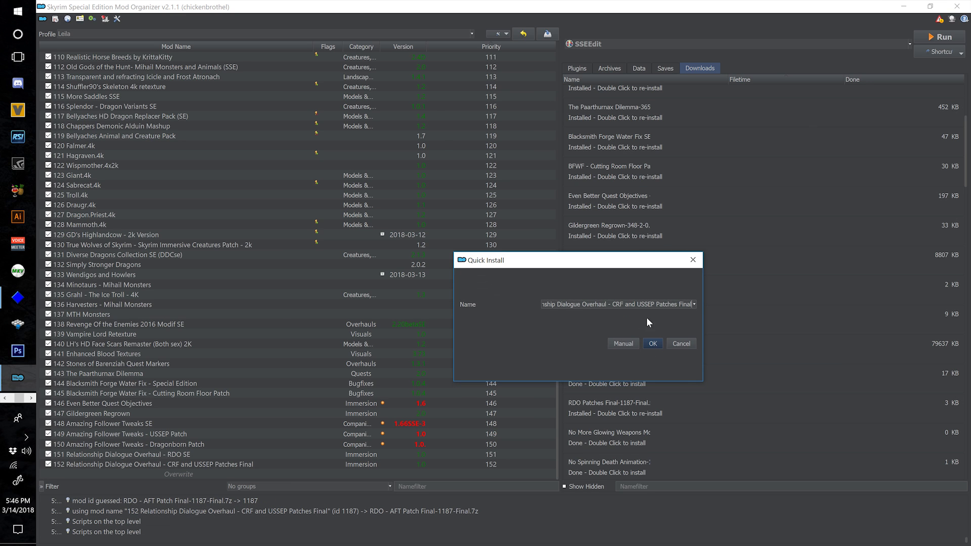
{"action": "left_click", "coordinate": [694, 304]}
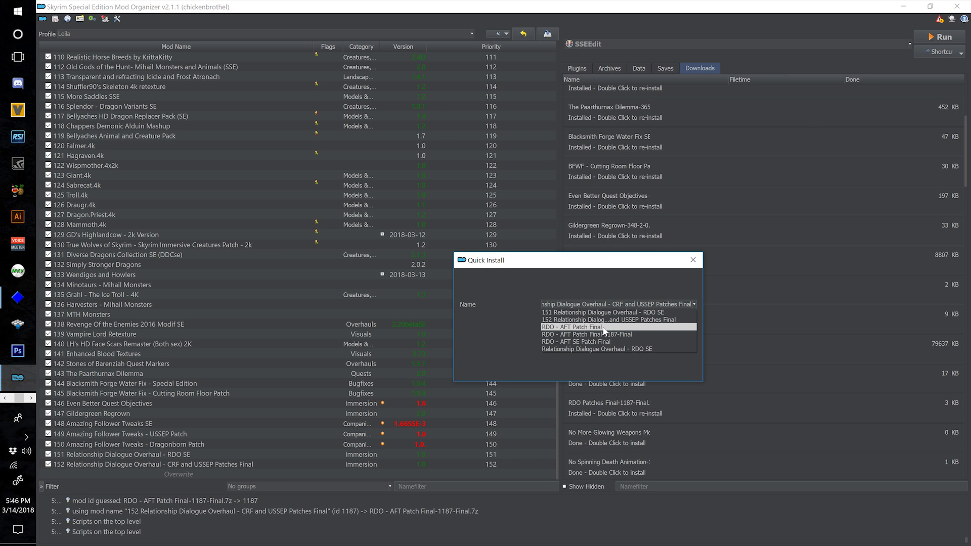
{"action": "left_click", "coordinate": [566, 312]}
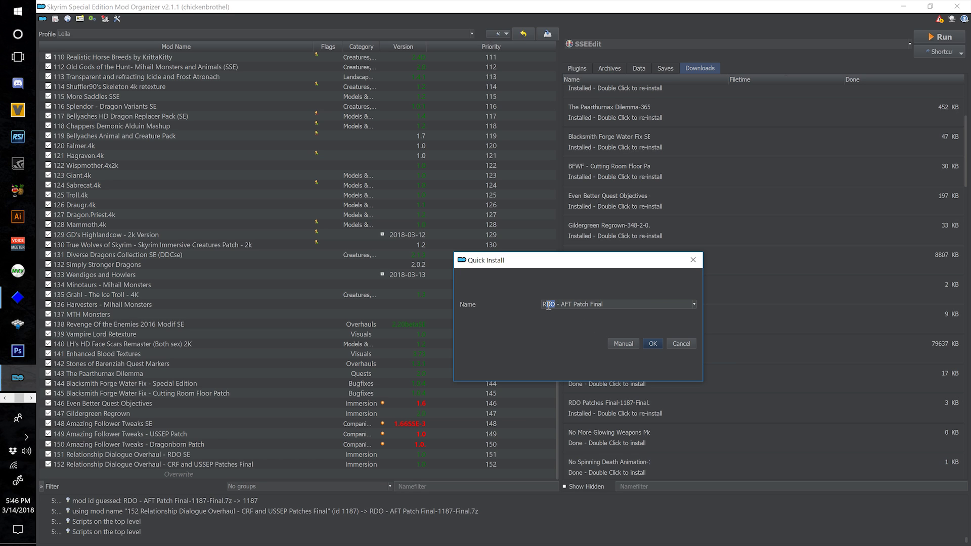
{"action": "type", "text": "elationship Dialogue Overhaul"}
{"action": "key", "text": "Home"}
{"action": "type", "text": "154"}
{"action": "key", "text": "BackSpace"}
{"action": "type", "text": "3"}
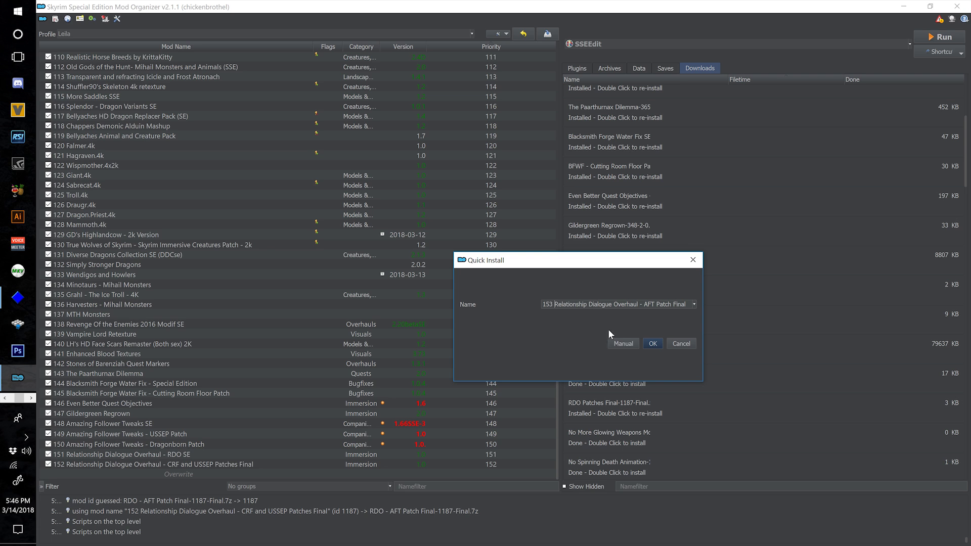
{"action": "left_click", "coordinate": [657, 343]}
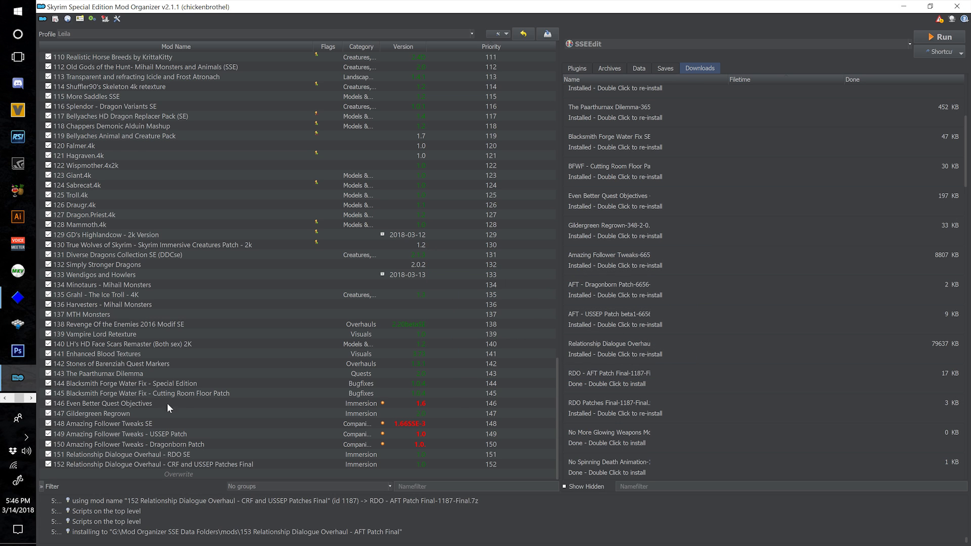
{"action": "scroll", "coordinate": [134, 421], "scroll_direction": "down", "scroll_amount": 1}
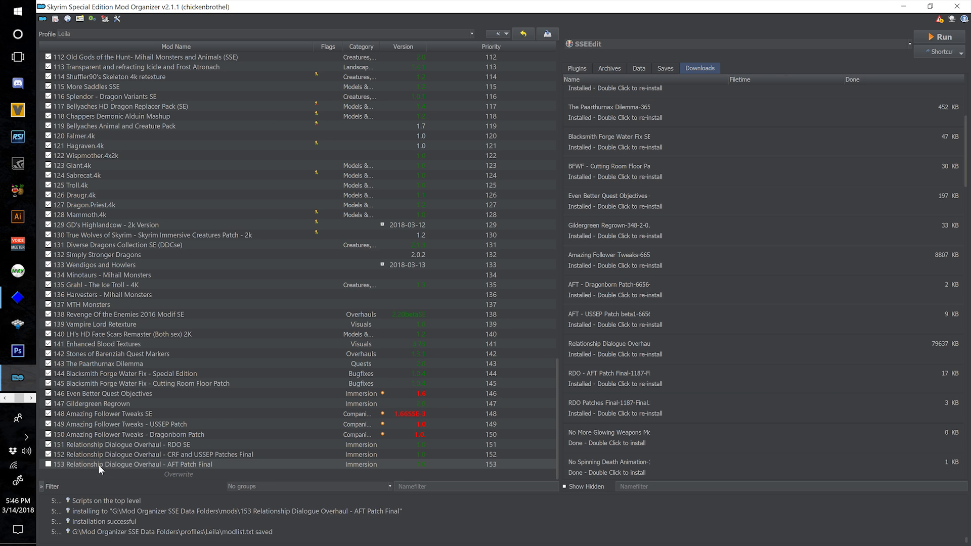
- Install No More Glowing Weapons Mod as mod 154
{"action": "double_click", "coordinate": [618, 435]}
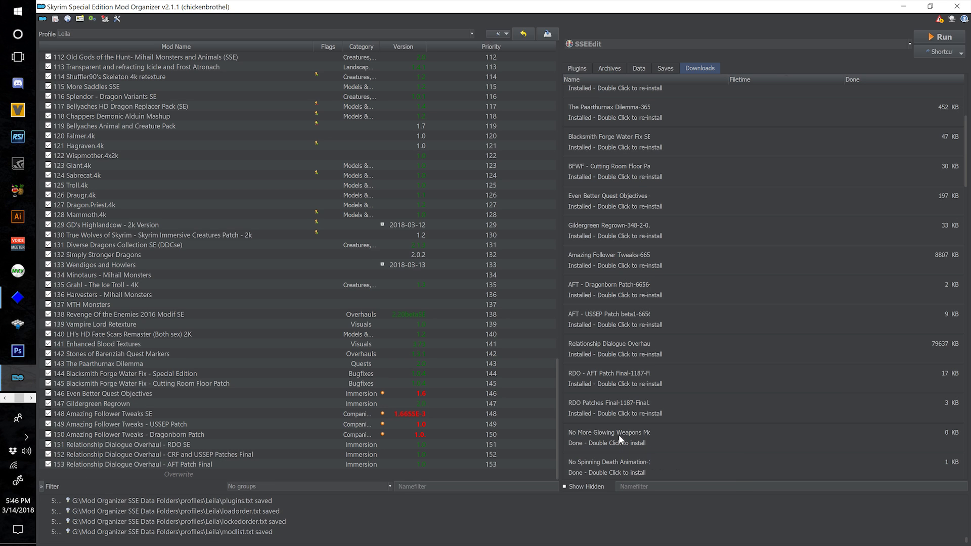
{"action": "left_click", "coordinate": [548, 317]}
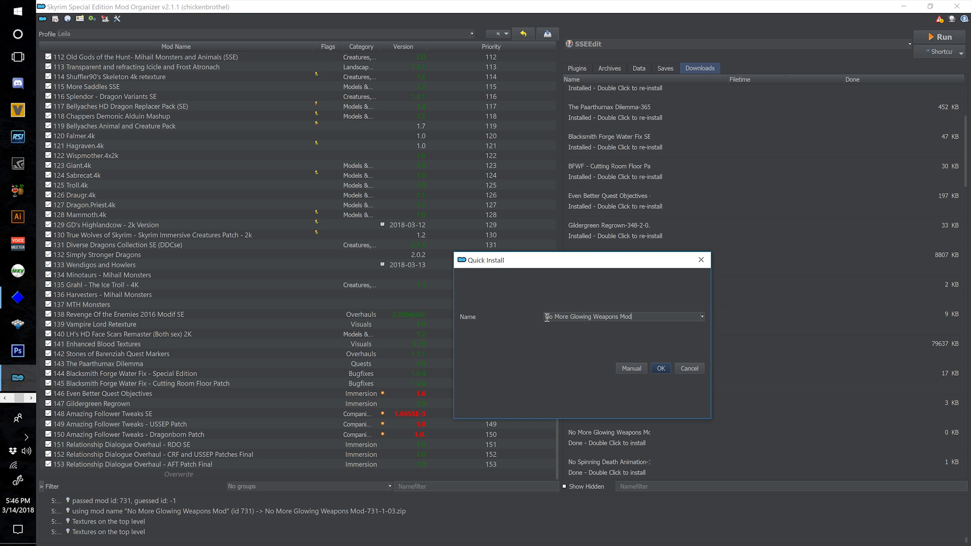
{"action": "type", "text": "154"}
{"action": "left_click", "coordinate": [660, 368]}
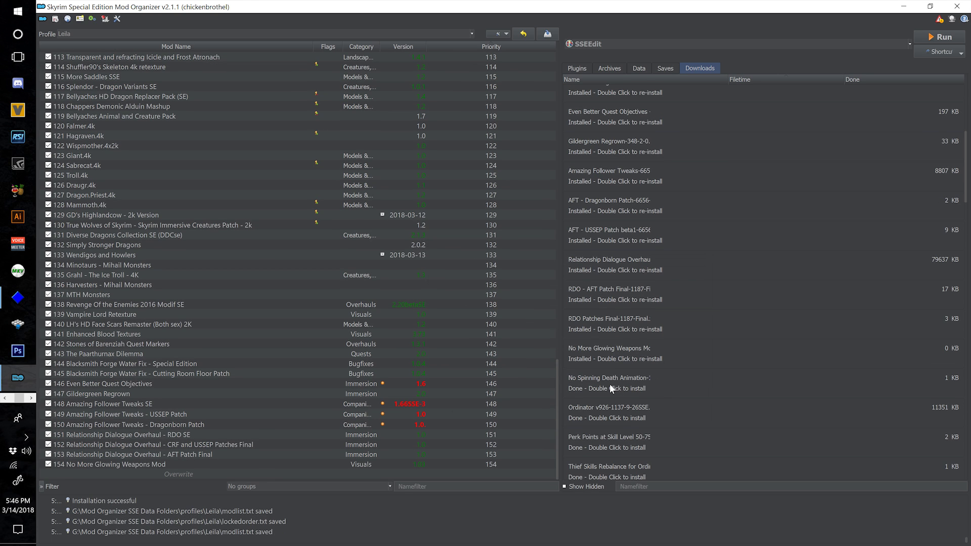
- Install No Spinning Death Animation as mod 155, then begin the Ordinator install
{"action": "double_click", "coordinate": [609, 384]}
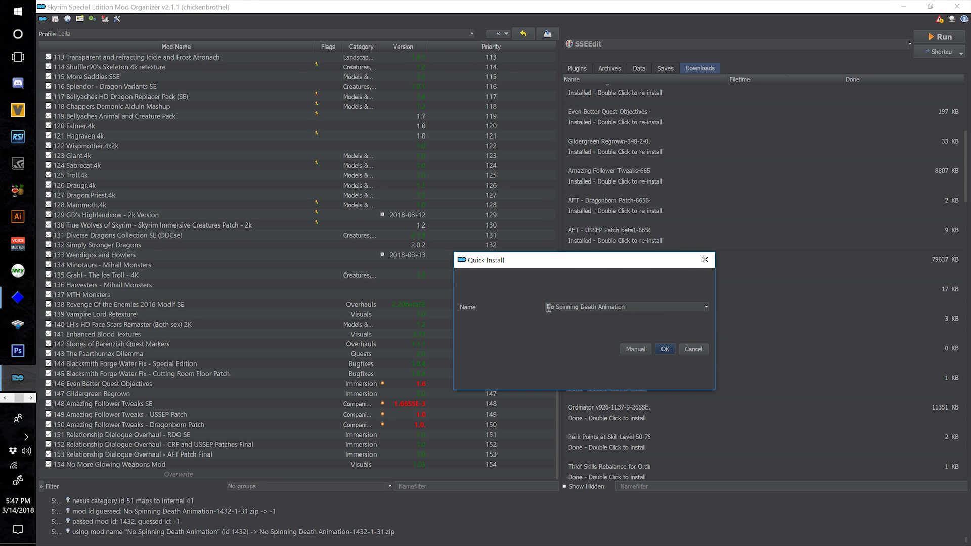
{"action": "left_click", "coordinate": [549, 307]}
{"action": "type", "text": "155"}
{"action": "left_click", "coordinate": [665, 349]}
{"action": "scroll", "coordinate": [641, 336], "scroll_direction": "down", "scroll_amount": 1}
{"action": "double_click", "coordinate": [641, 337]}
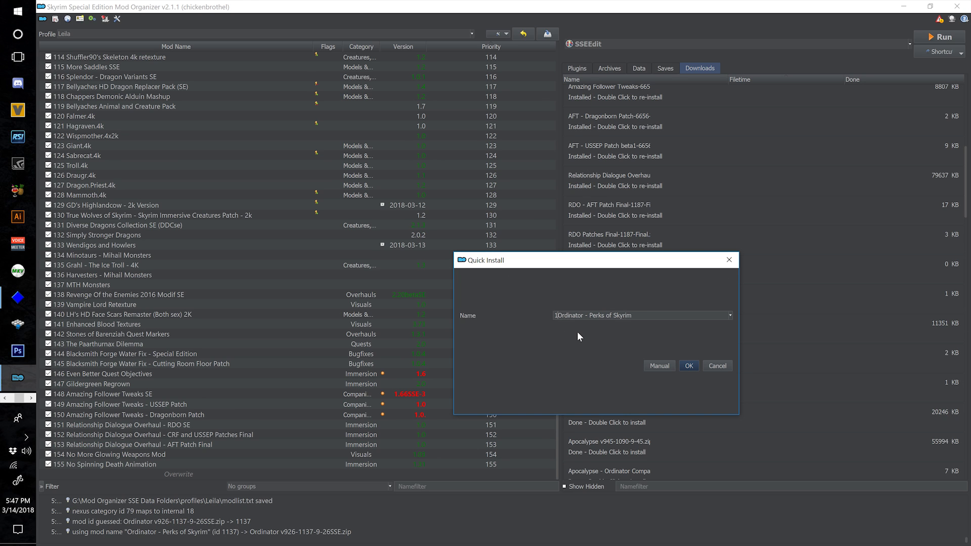
- Install Ordinator - Perks of Skyrim as mod 156
{"action": "key", "text": "Home"}
{"action": "type", "text": "156"}
{"action": "left_click", "coordinate": [691, 366]}
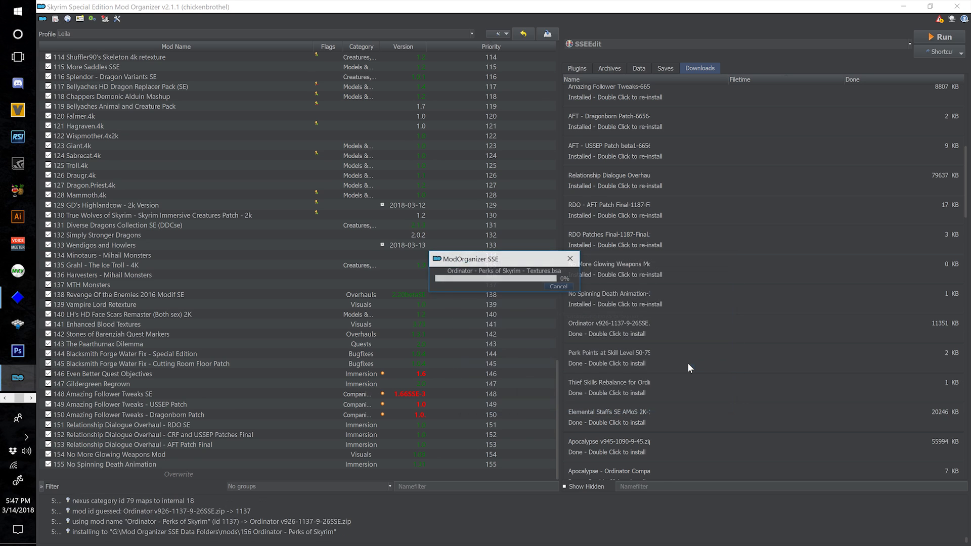
- Install the perk points add-on as '157 Ordinator - Perk Points at Skill Level 50-75-100'
{"action": "double_click", "coordinate": [605, 358]}
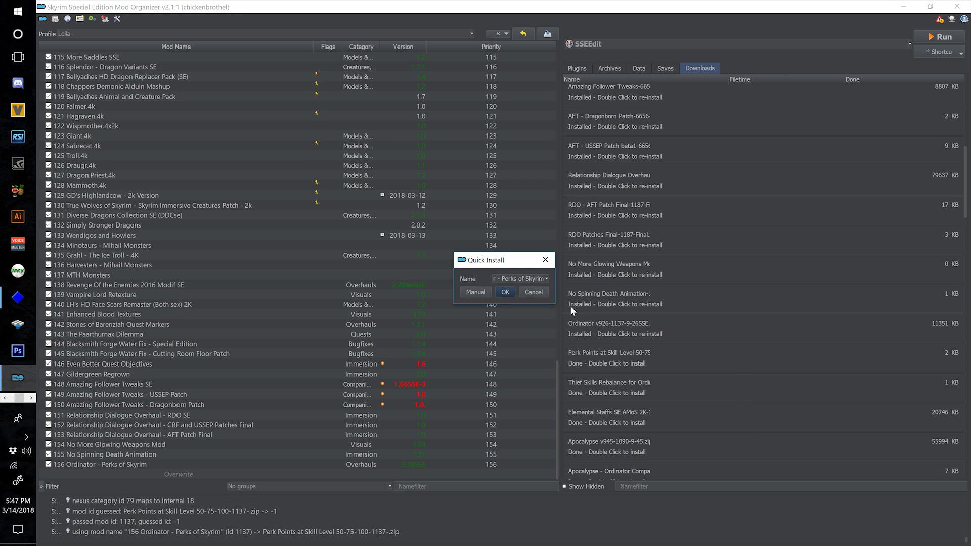
{"action": "left_click", "coordinate": [776, 315]}
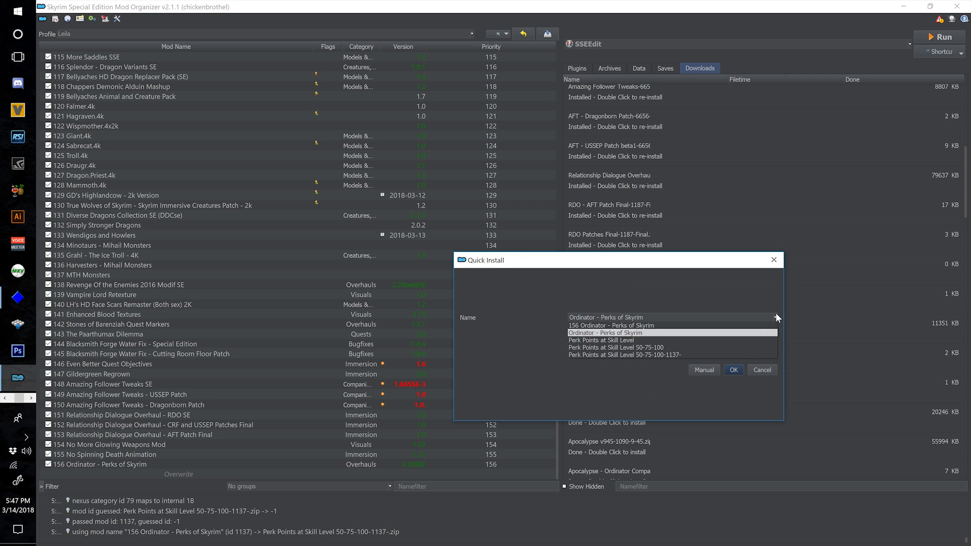
{"action": "left_click", "coordinate": [629, 348]}
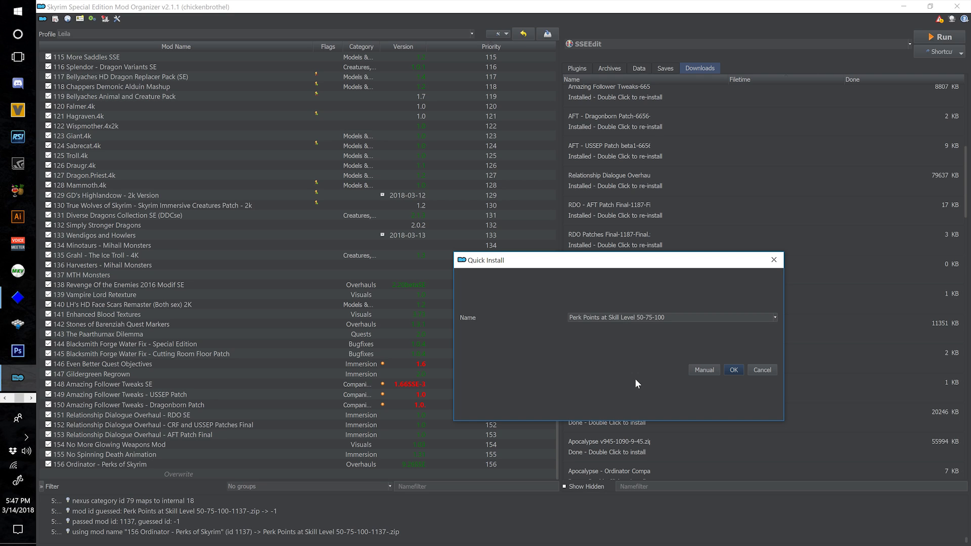
{"action": "key", "text": "Home"}
{"action": "type", "text": "Ordinator -"}
{"action": "key", "text": "Home"}
{"action": "type", "text": "157"}
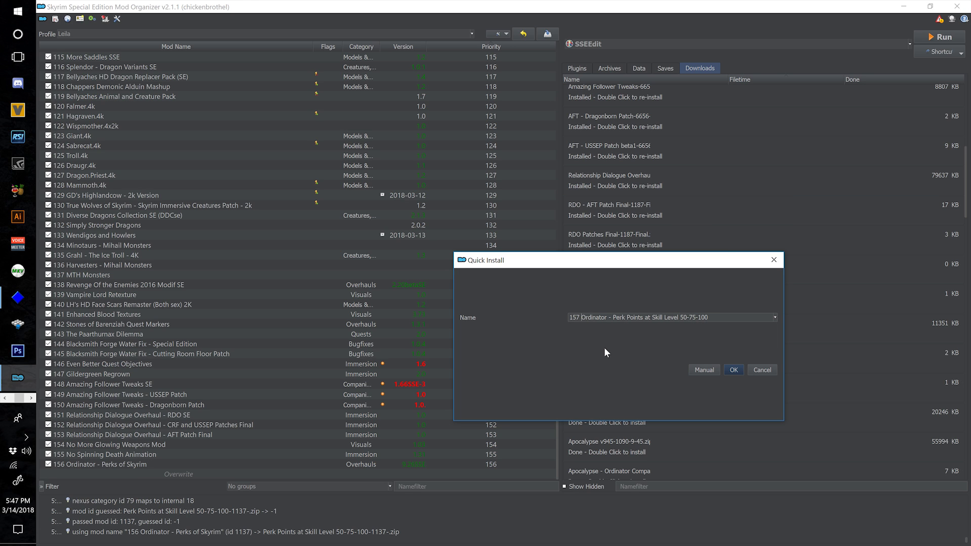
{"action": "left_click", "coordinate": [733, 370]}
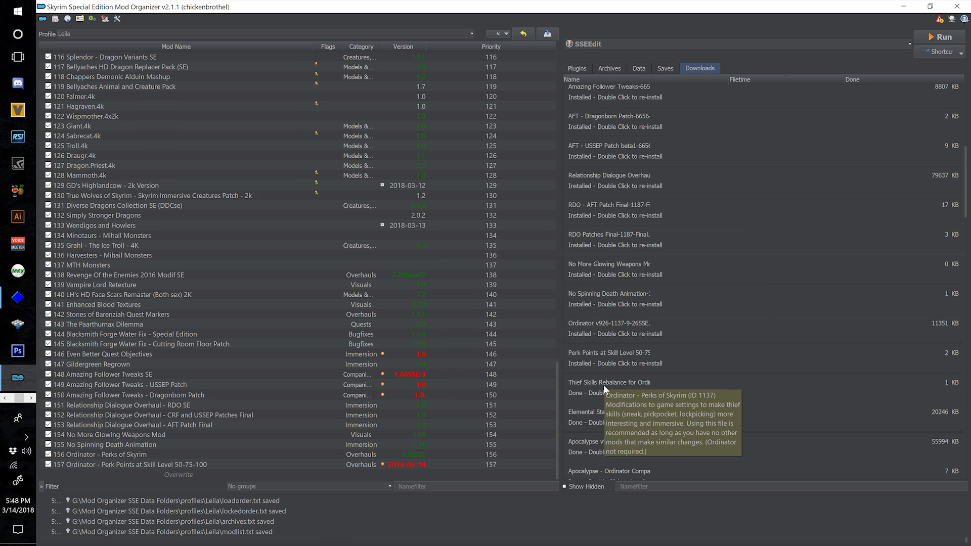
- Install Thief Skills Rebalance as mod 158, trimming the suggested name
{"action": "double_click", "coordinate": [603, 385]}
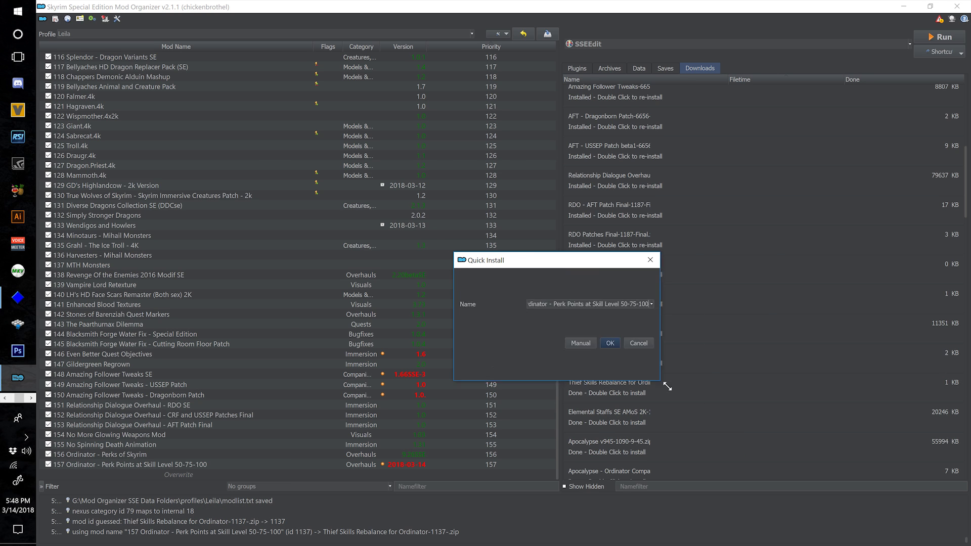
{"action": "left_click", "coordinate": [694, 311]}
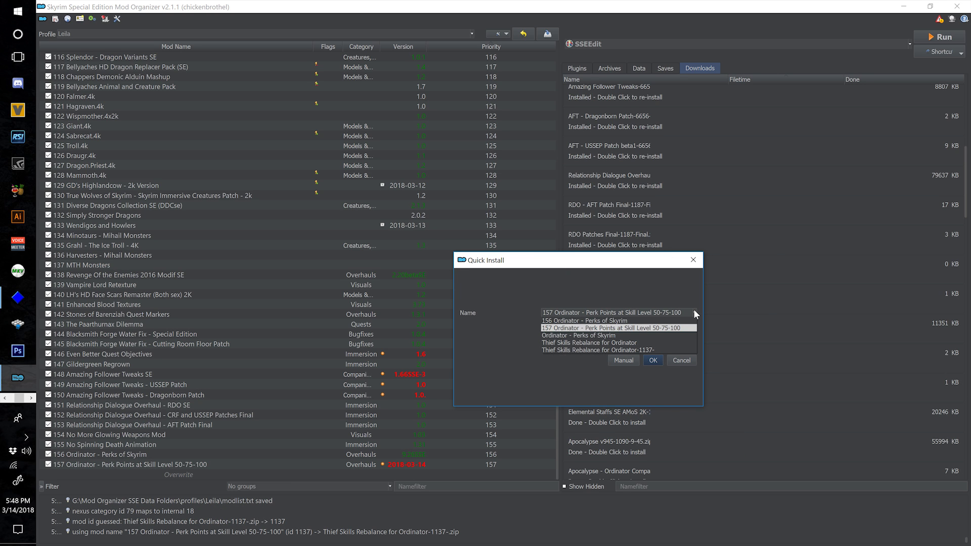
{"action": "left_click", "coordinate": [613, 343]}
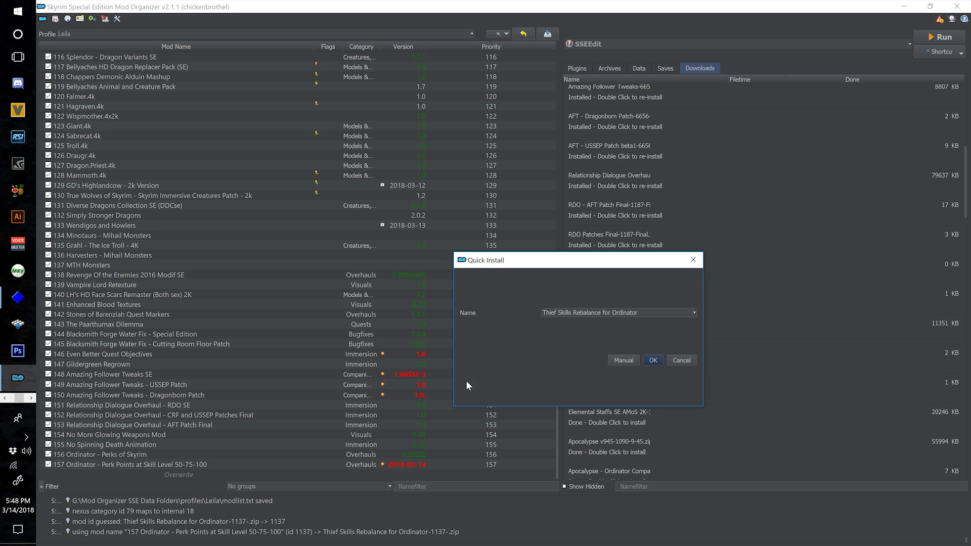
{"action": "left_click_drag", "start_coordinate": [648, 310], "coordinate": [602, 310]}
{"action": "key", "text": "BackSpace"}
{"action": "type", "text": "dinator"}
{"action": "key", "text": "Home"}
{"action": "type", "text": "158"}
{"action": "left_click", "coordinate": [653, 360]}
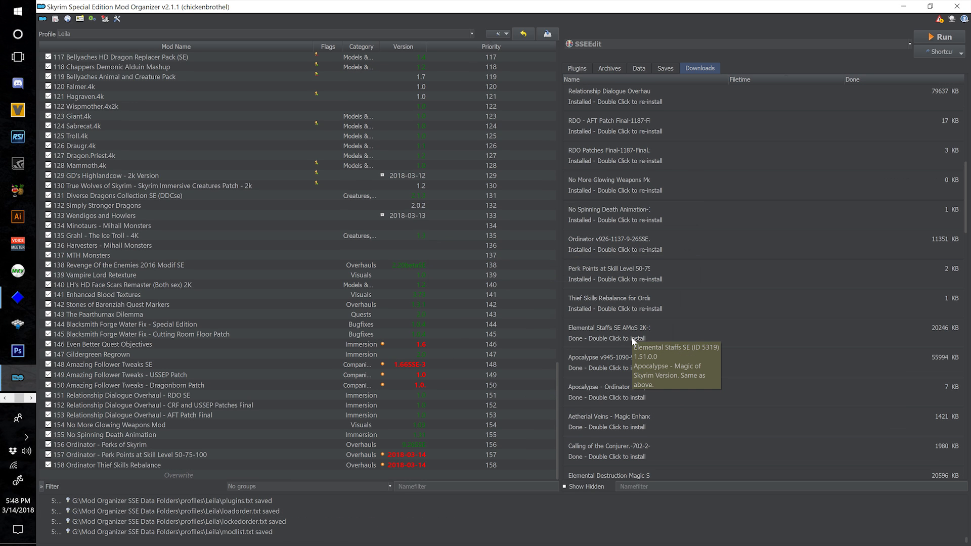
- Install Elemental Staffs SE as mod 159
{"action": "double_click", "coordinate": [627, 335]}
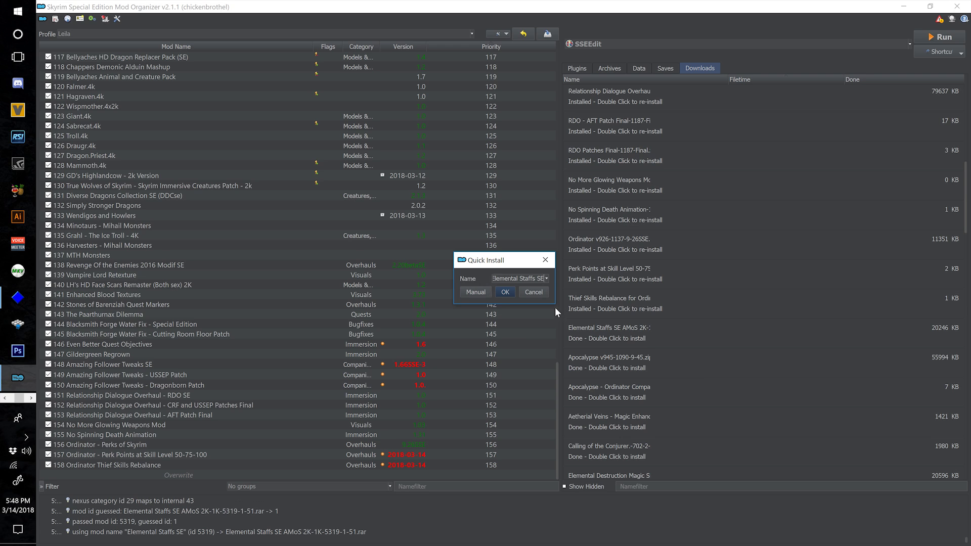
{"action": "left_click_drag", "start_coordinate": [554, 307], "coordinate": [769, 403]}
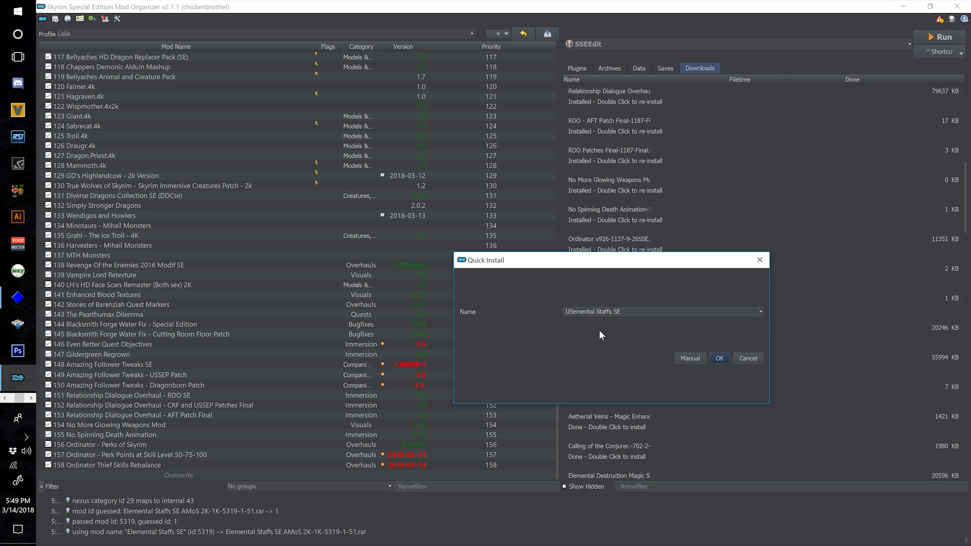
{"action": "type", "text": "59"}
{"action": "left_click", "coordinate": [720, 358]}
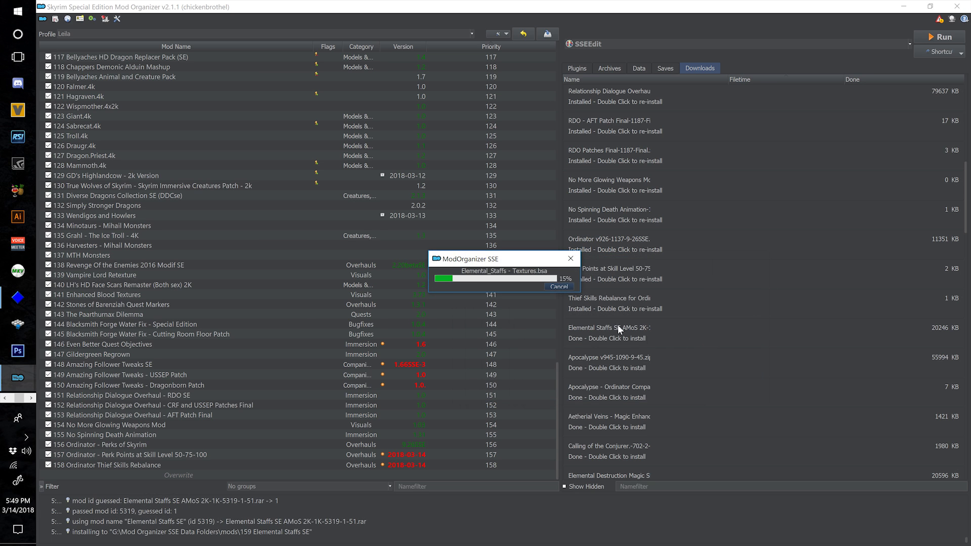
- Install Apocalypse - Magic of Skyrim as mod 160
{"action": "double_click", "coordinate": [603, 360]}
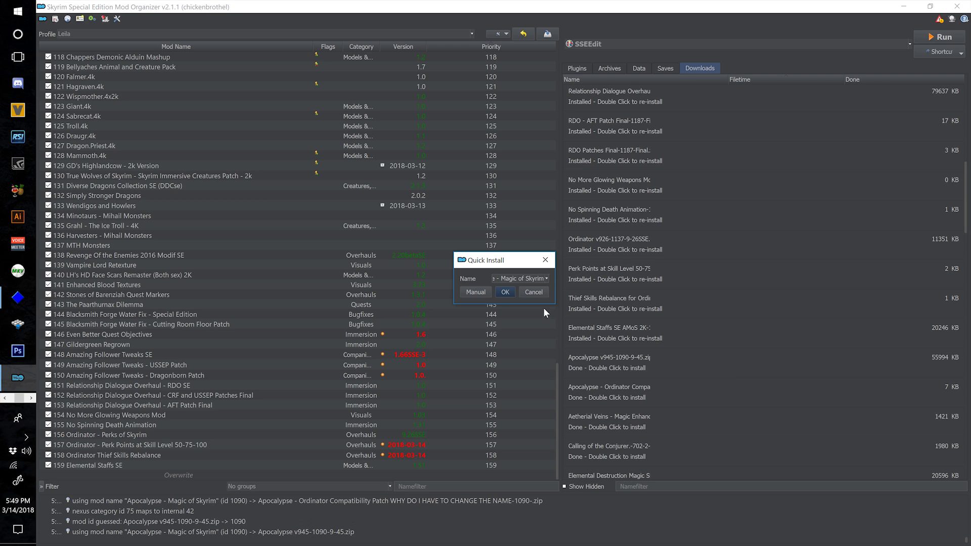
{"action": "left_click_drag", "start_coordinate": [555, 307], "coordinate": [794, 446]}
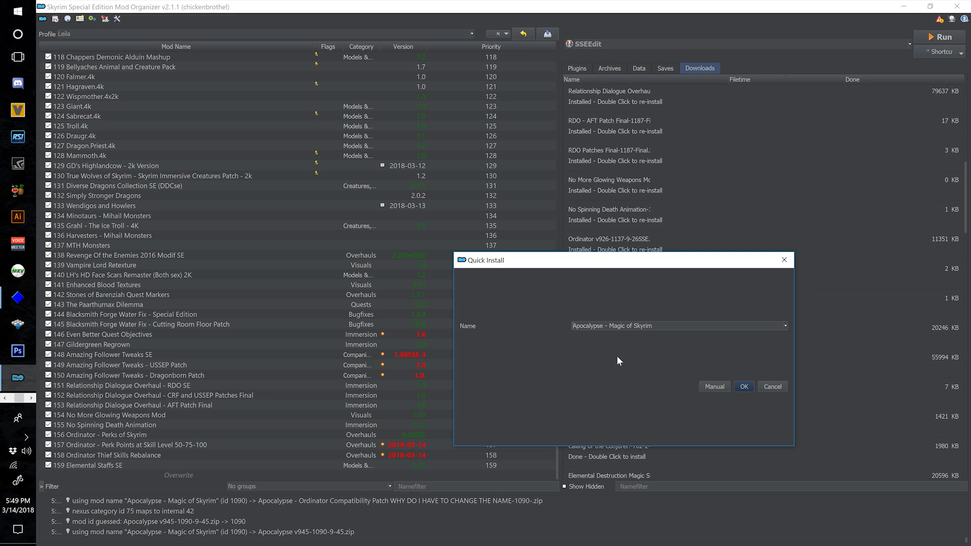
{"action": "type", "text": "160"}
{"action": "left_click", "coordinate": [742, 387]}
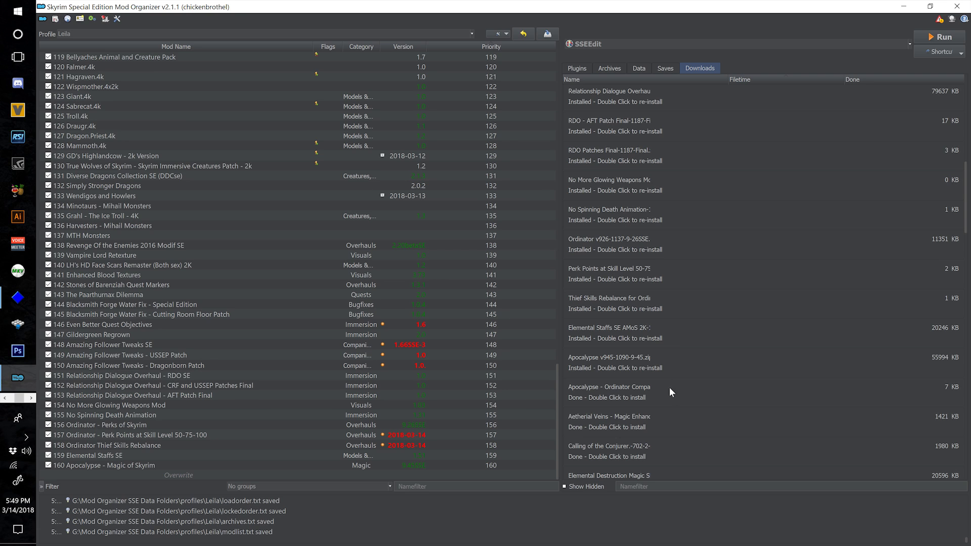
- Install the patch as '161 Apocalypse - Ordinator Compatibility Patch'
{"action": "double_click", "coordinate": [617, 396]}
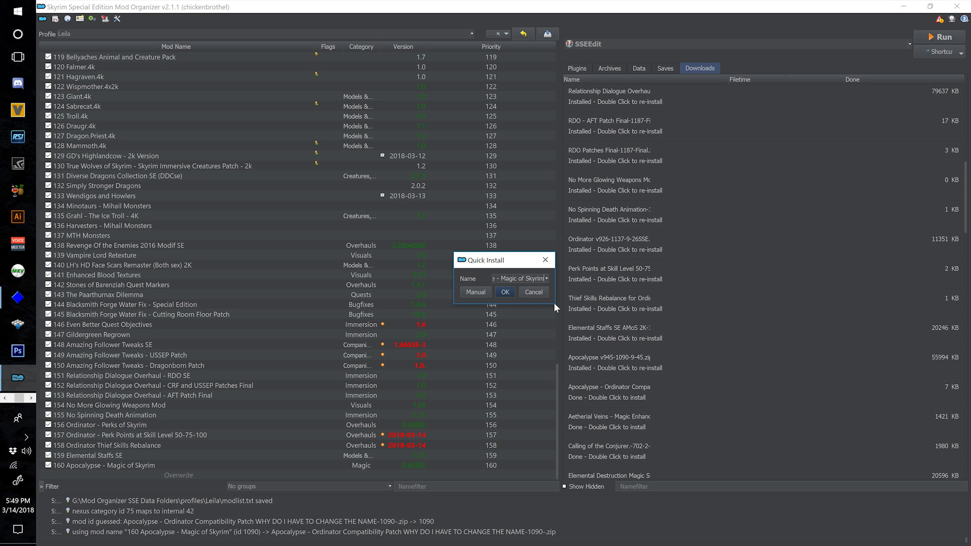
{"action": "left_click_drag", "start_coordinate": [554, 303], "coordinate": [758, 404]}
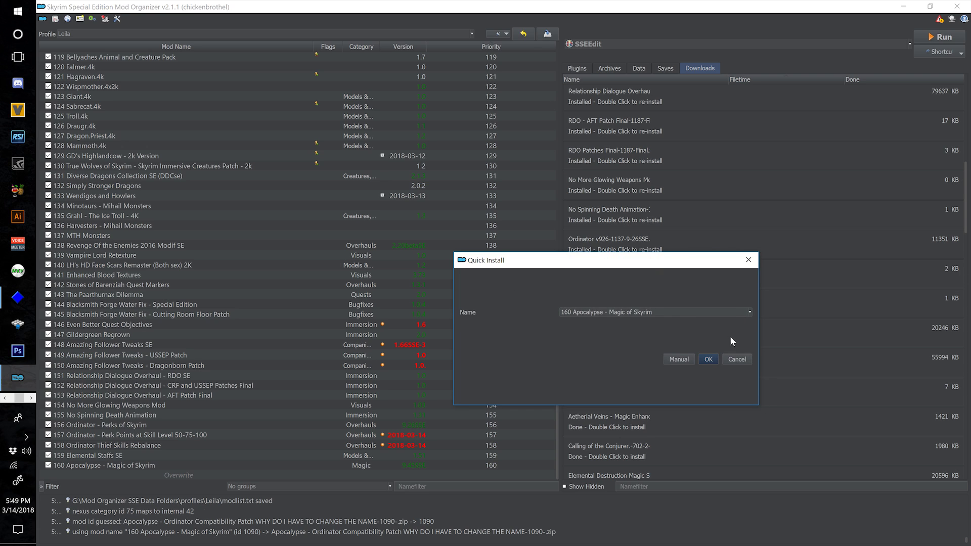
{"action": "left_click", "coordinate": [750, 312]}
{"action": "left_click", "coordinate": [612, 328]}
{"action": "type", "text": "161"}
{"action": "left_click", "coordinate": [709, 361]}
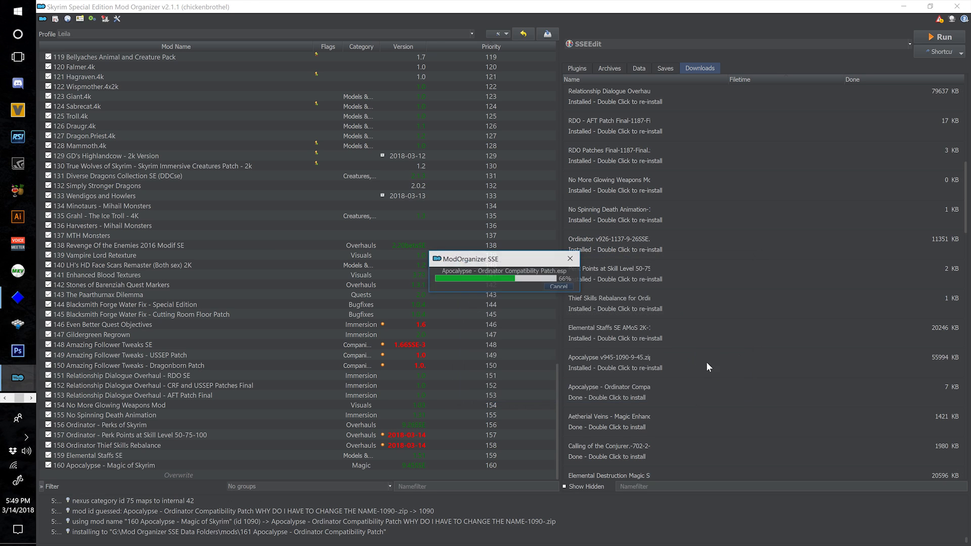
- Name the Aetherial Veins install '162 Aetherial Veins - Magic Enhancements'
{"action": "double_click", "coordinate": [614, 416]}
{"action": "left_click_drag", "start_coordinate": [599, 357], "coordinate": [755, 441]}
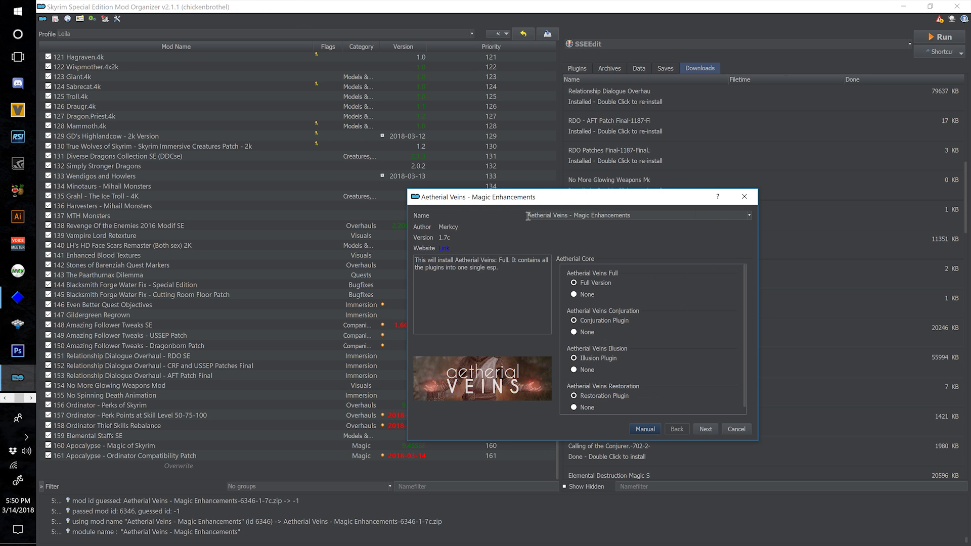
{"action": "type", "text": "152"}
{"action": "key", "text": "BackSpace"}
{"action": "key", "text": "BackSpace"}
{"action": "type", "text": "62"}
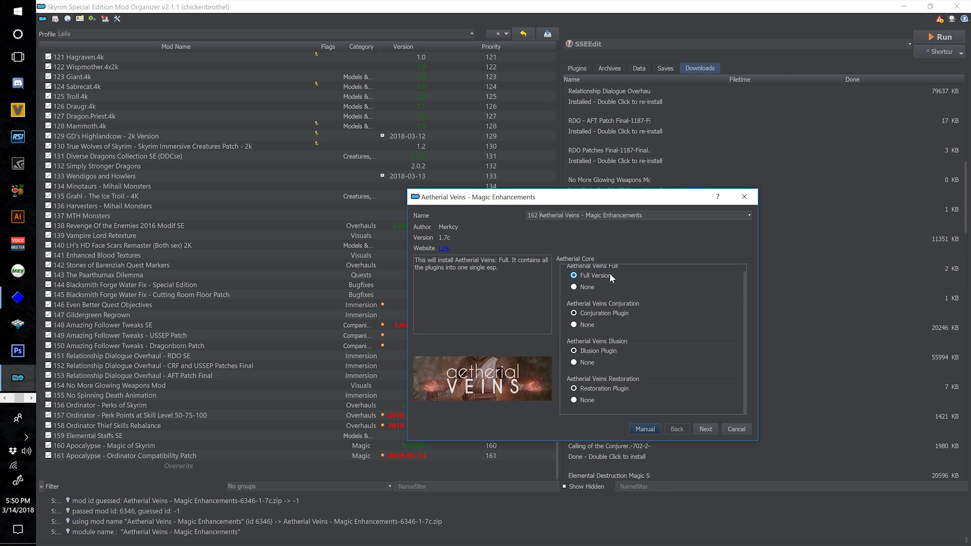
{"action": "scroll", "coordinate": [627, 349], "scroll_direction": "down", "scroll_amount": 1}
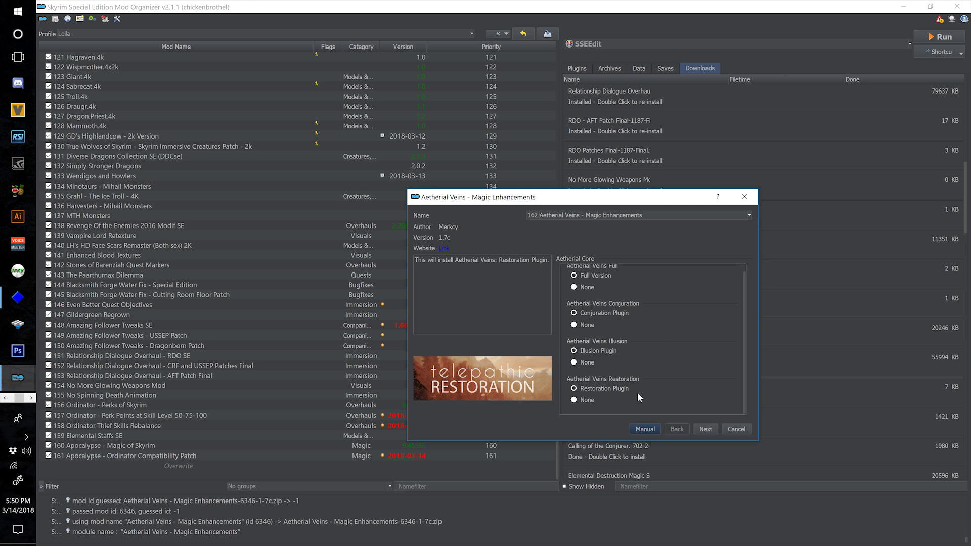
- Skip the Path of Sorcery, Forever Corpse and Illusion Plugin patches, then install
{"action": "left_click", "coordinate": [712, 428]}
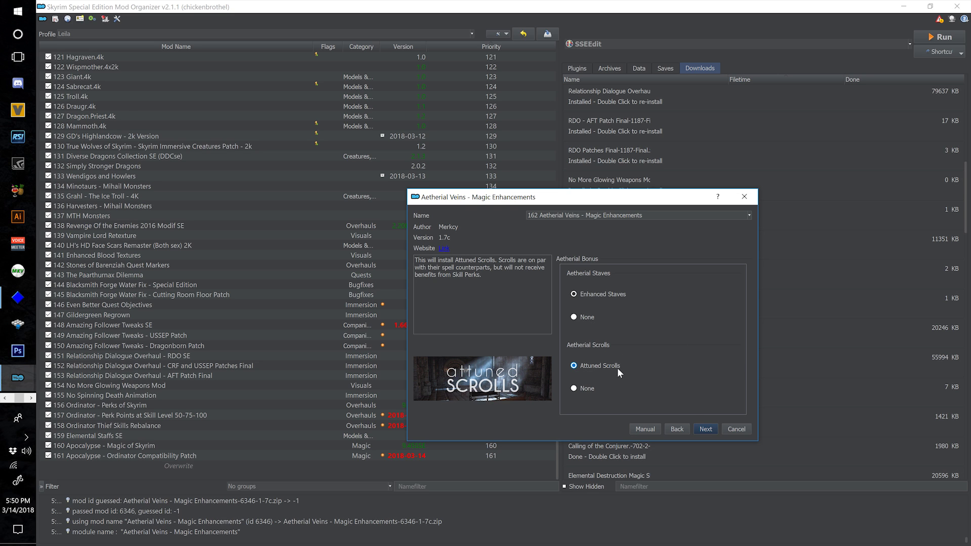
{"action": "left_click", "coordinate": [705, 428]}
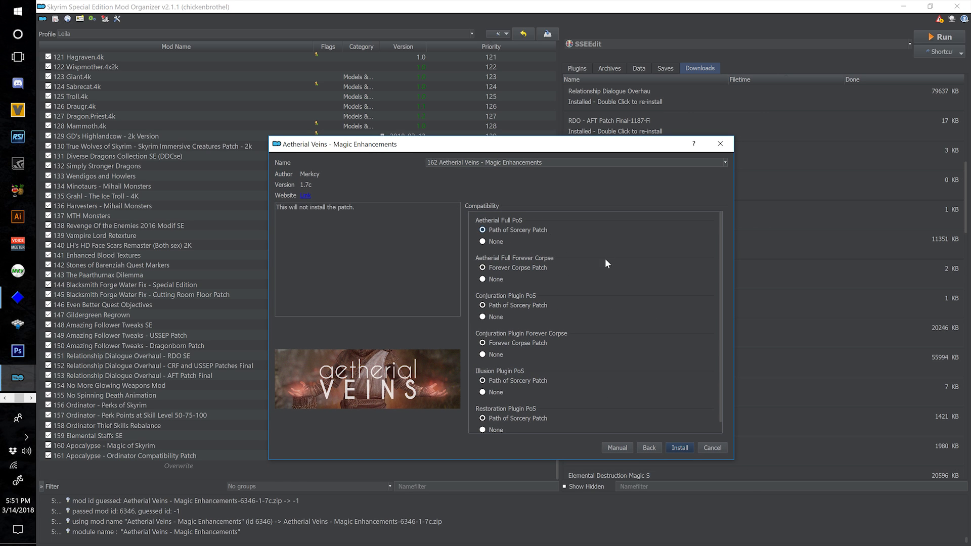
{"action": "left_click", "coordinate": [499, 244]}
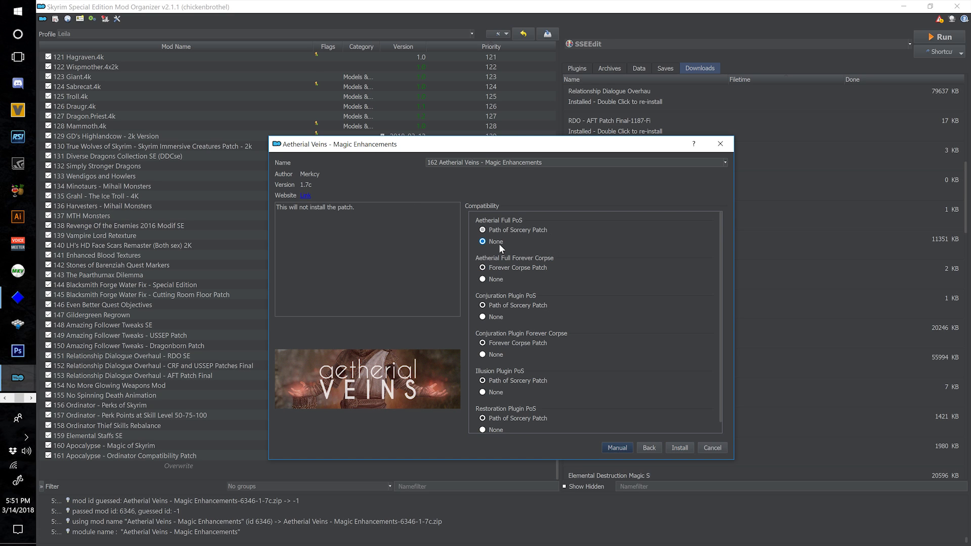
{"action": "left_click", "coordinate": [497, 280]}
{"action": "left_click", "coordinate": [497, 394]}
{"action": "scroll", "coordinate": [570, 373], "scroll_direction": "down", "scroll_amount": 1}
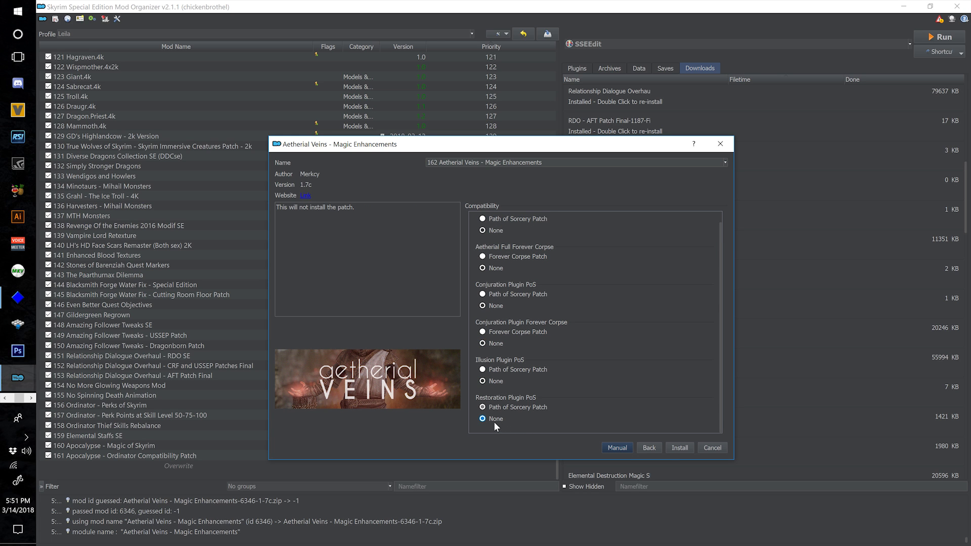
{"action": "left_click", "coordinate": [672, 447]}
- Install the Full version of Calling of the Conjurer named '163 Calling of the Conjurer'
{"action": "double_click", "coordinate": [621, 282]}
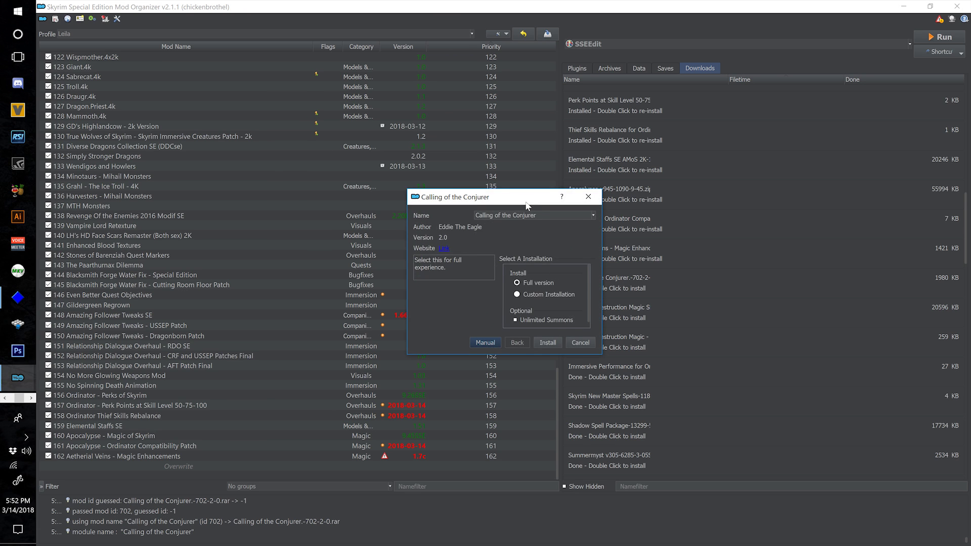
{"action": "left_click_drag", "start_coordinate": [464, 292], "coordinate": [806, 446]}
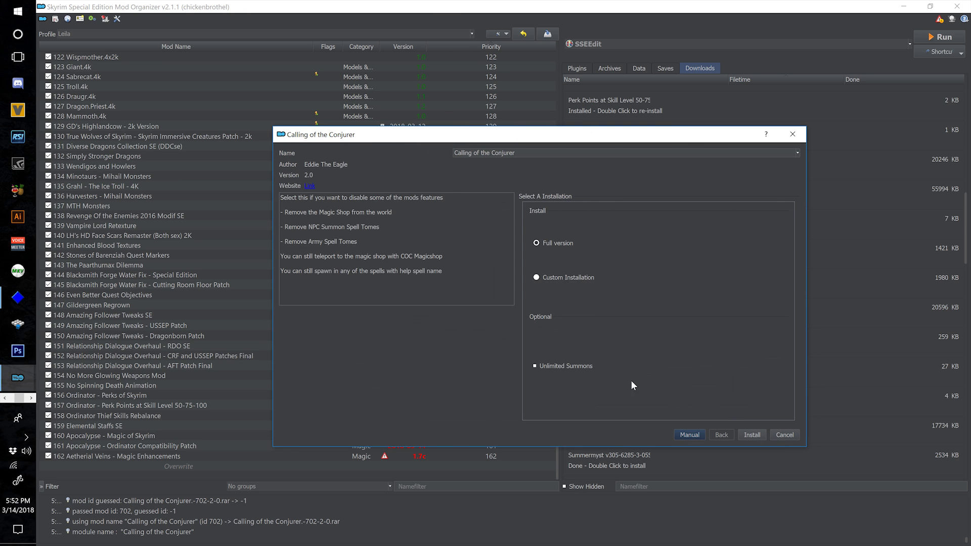
{"action": "mouse_move", "coordinate": [546, 371]}
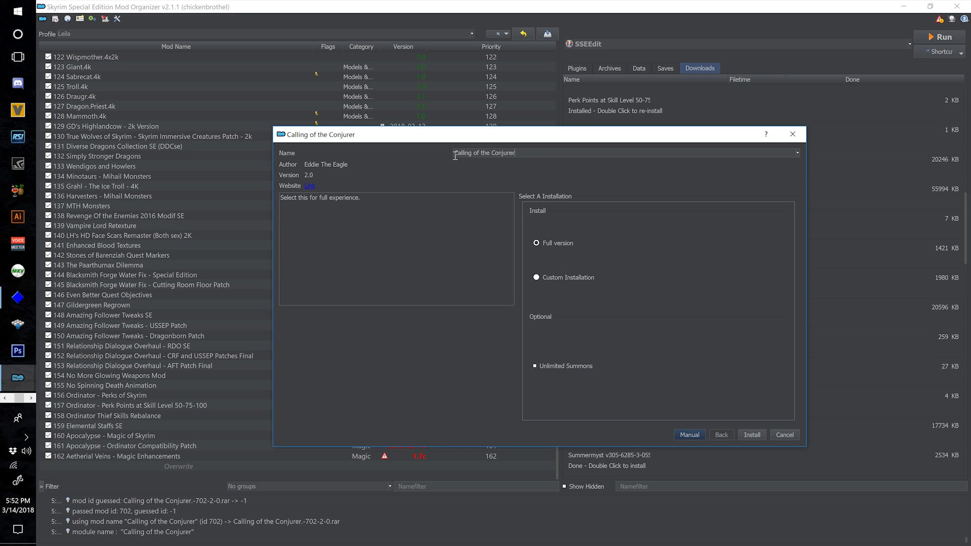
{"action": "type", "text": "163"}
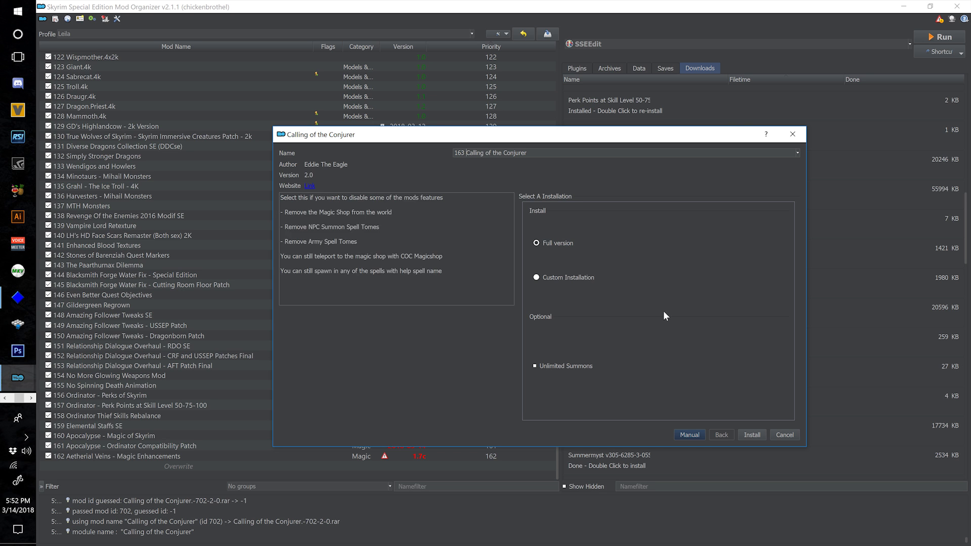
{"action": "left_click", "coordinate": [751, 434]}
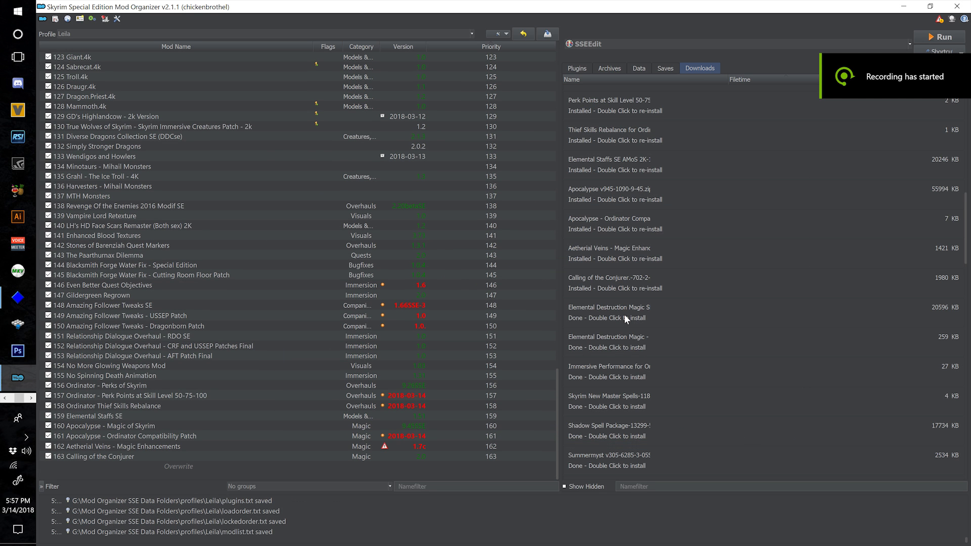
- Install Elemental Destruction Magic as mod 164 and its Ordinator patch as 165
{"action": "double_click", "coordinate": [624, 314]}
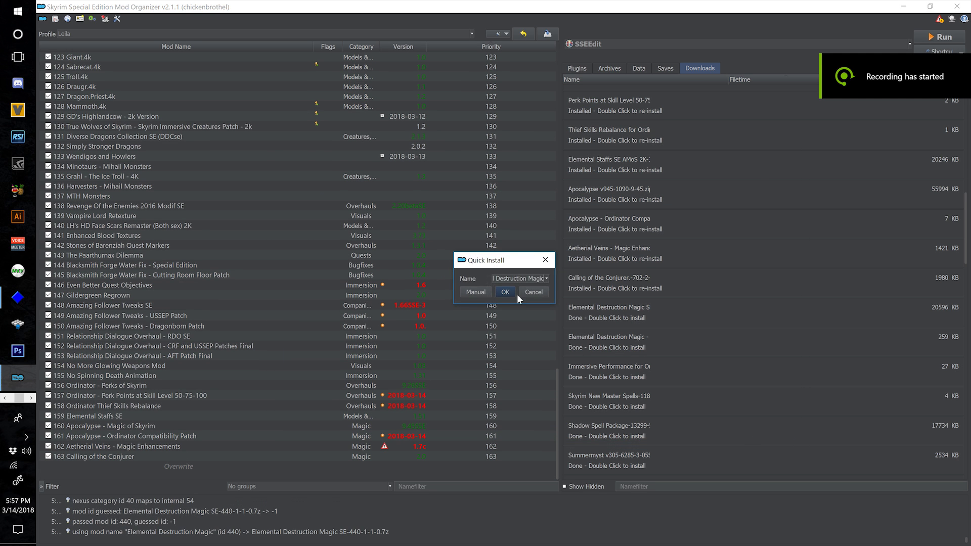
{"action": "left_click_drag", "start_coordinate": [553, 304], "coordinate": [742, 445]}
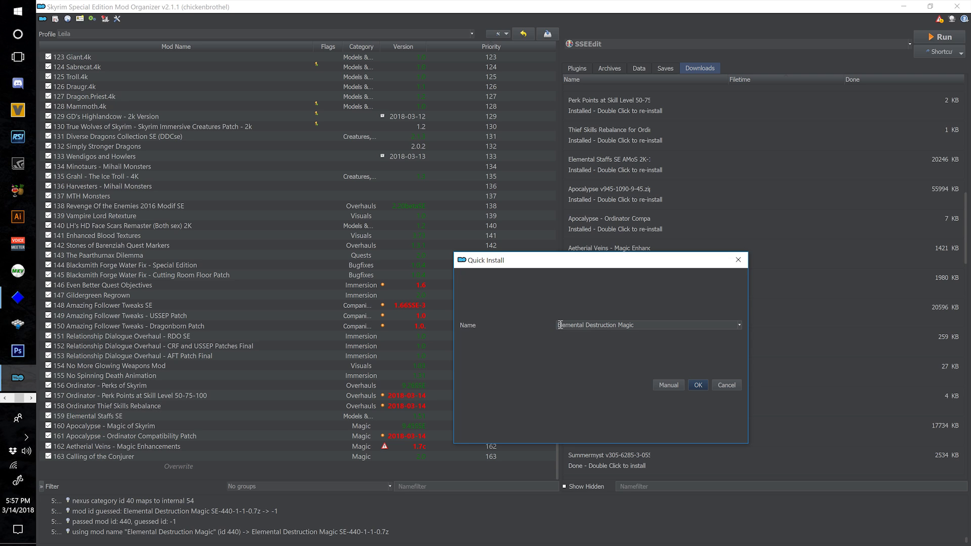
{"action": "key", "text": "Home"}
{"action": "type", "text": "164"}
{"action": "left_click", "coordinate": [698, 385]}
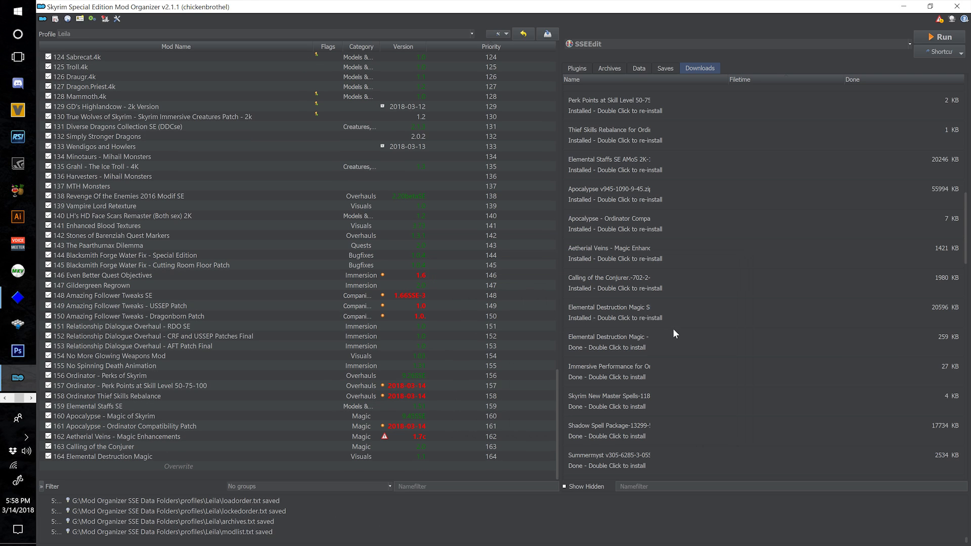
{"action": "double_click", "coordinate": [623, 341]}
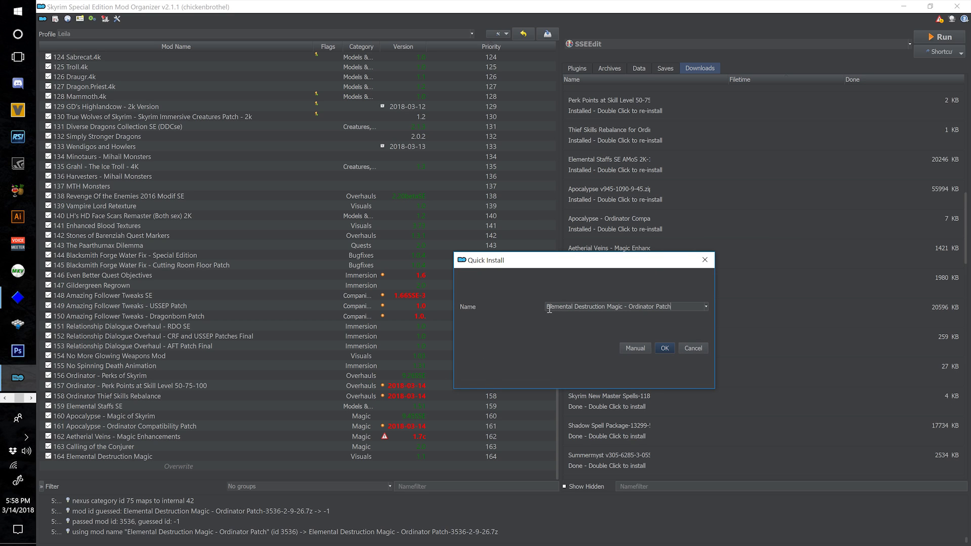
{"action": "type", "text": "165"}
{"action": "left_click", "coordinate": [665, 348]}
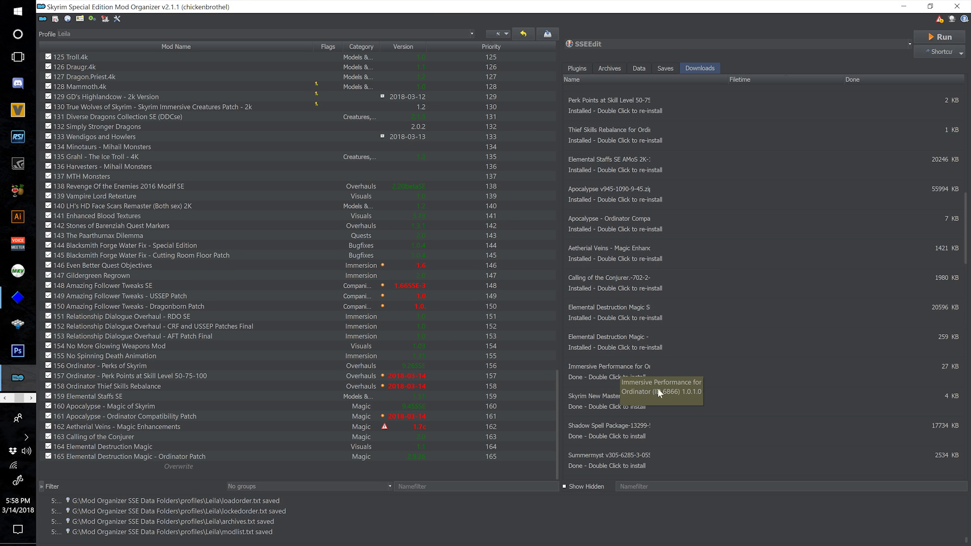
- Install Skyrim New Master Spells as mod 166 and Shadow Spell Package as 167
{"action": "double_click", "coordinate": [590, 399]}
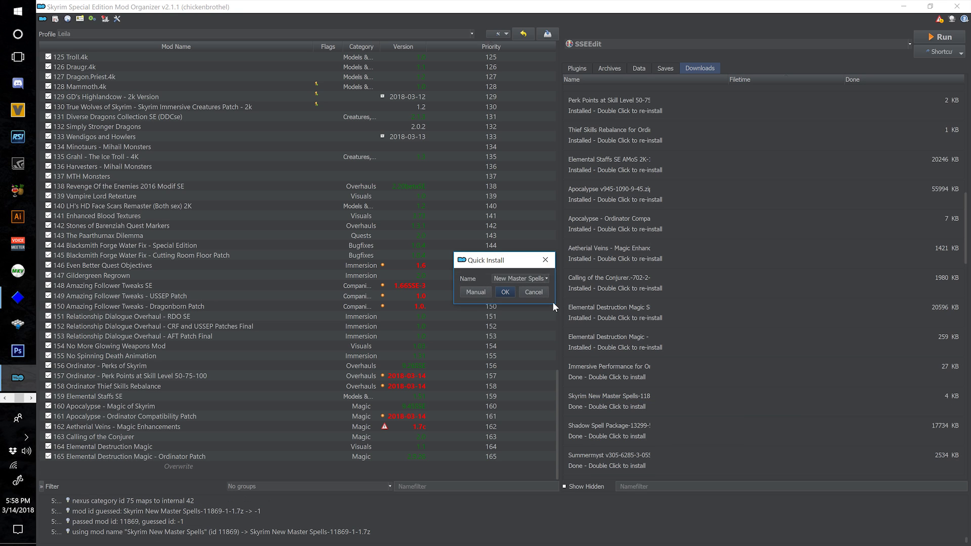
{"action": "type", "text": "15Skyrim"}
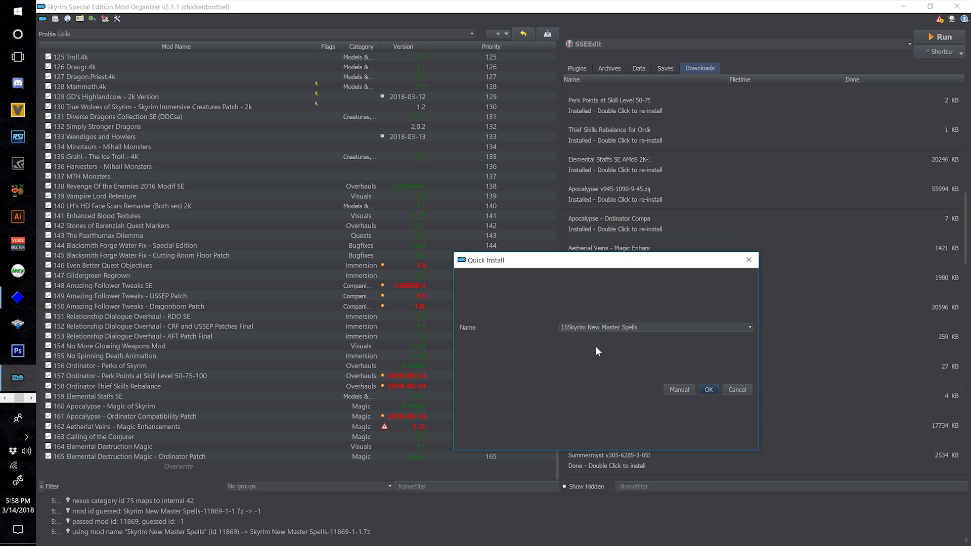
{"action": "key", "text": "BackSpace"}
{"action": "type", "text": "66"}
{"action": "left_click", "coordinate": [710, 390]}
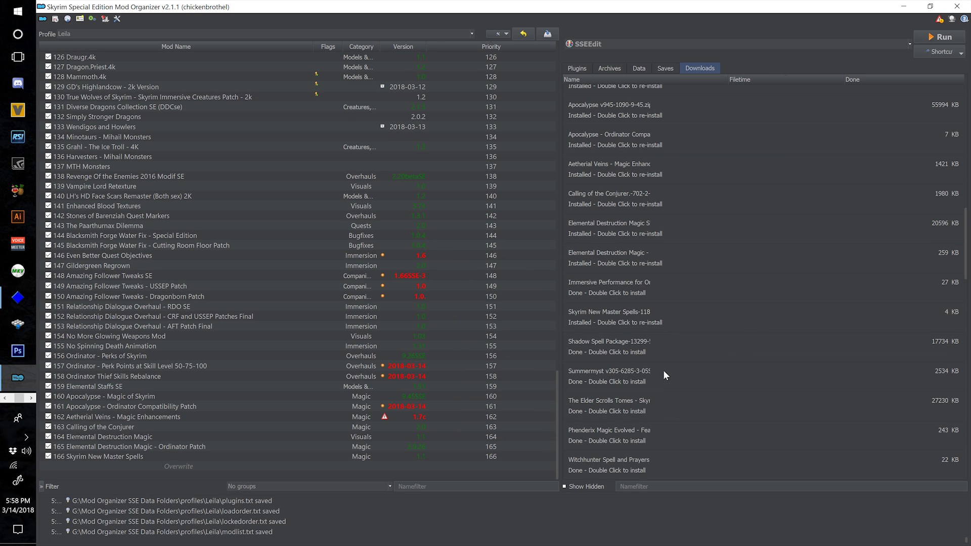
{"action": "double_click", "coordinate": [629, 344]}
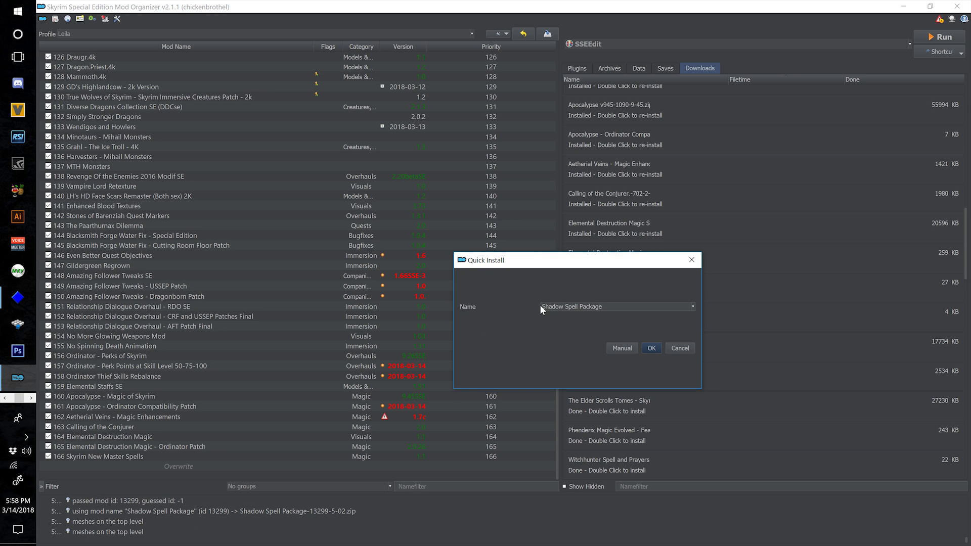
{"action": "left_click", "coordinate": [541, 306]}
{"action": "type", "text": "167"}
{"action": "left_click", "coordinate": [651, 348]}
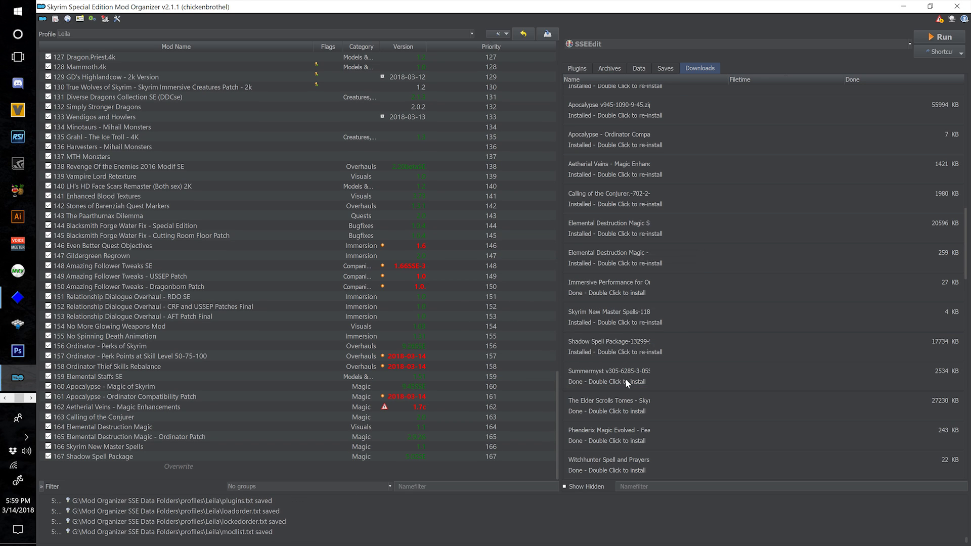
- Install The Elder Scrolls Tomes as mod 168 and Phenderix Magic Evolved as 169
{"action": "double_click", "coordinate": [607, 403]}
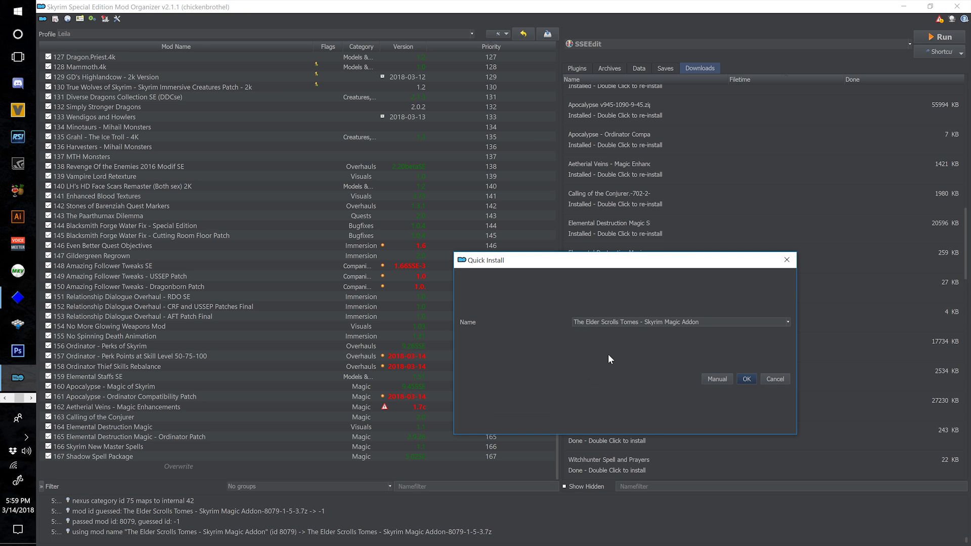
{"action": "key", "text": "Home"}
{"action": "type", "text": "168"}
{"action": "left_click", "coordinate": [746, 379]}
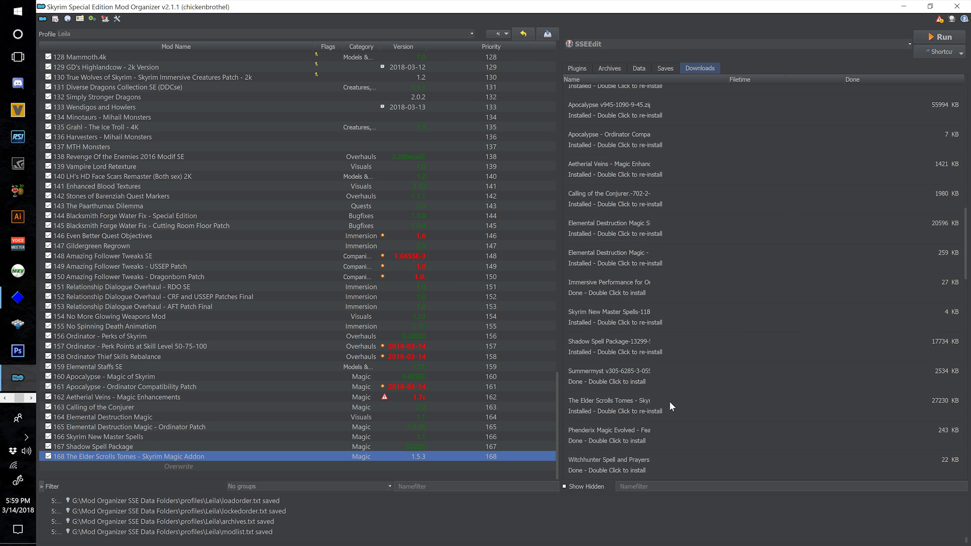
{"action": "double_click", "coordinate": [633, 433]}
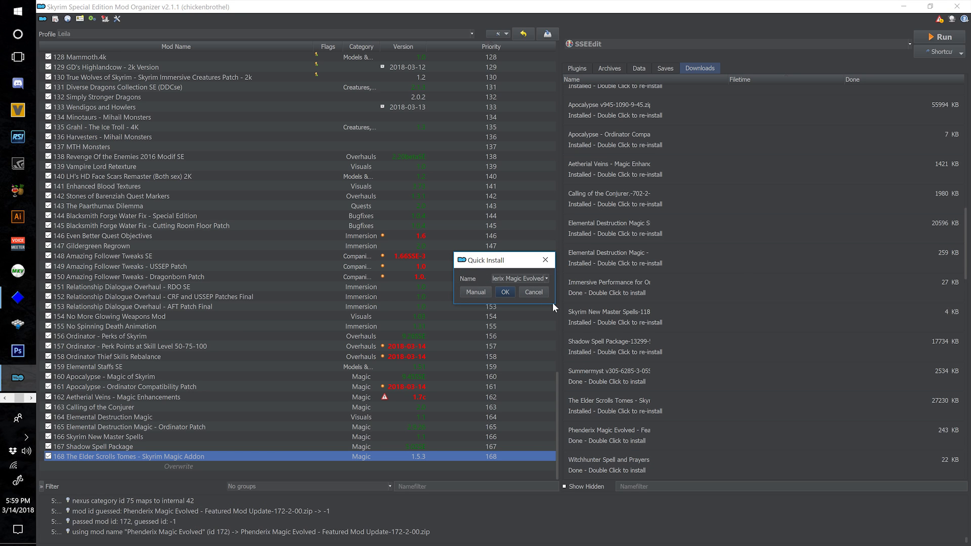
{"action": "left_click_drag", "start_coordinate": [556, 306], "coordinate": [745, 416]}
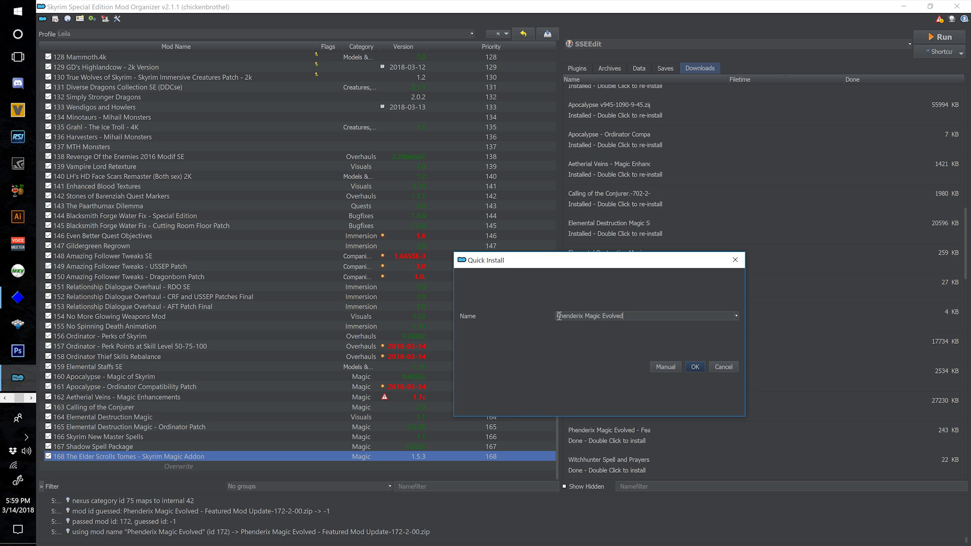
{"action": "left_click", "coordinate": [555, 315]}
{"action": "type", "text": "169"}
{"action": "left_click", "coordinate": [695, 367]}
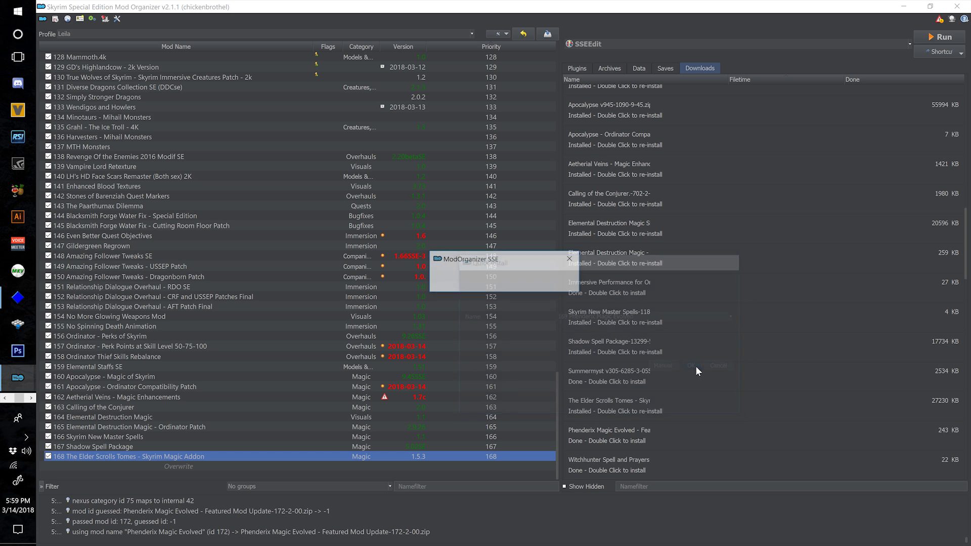
- Install Witchhunter Spells and Prayers Pack as mod 170 and Forgotten Magic Redone SE as 171
{"action": "double_click", "coordinate": [632, 466]}
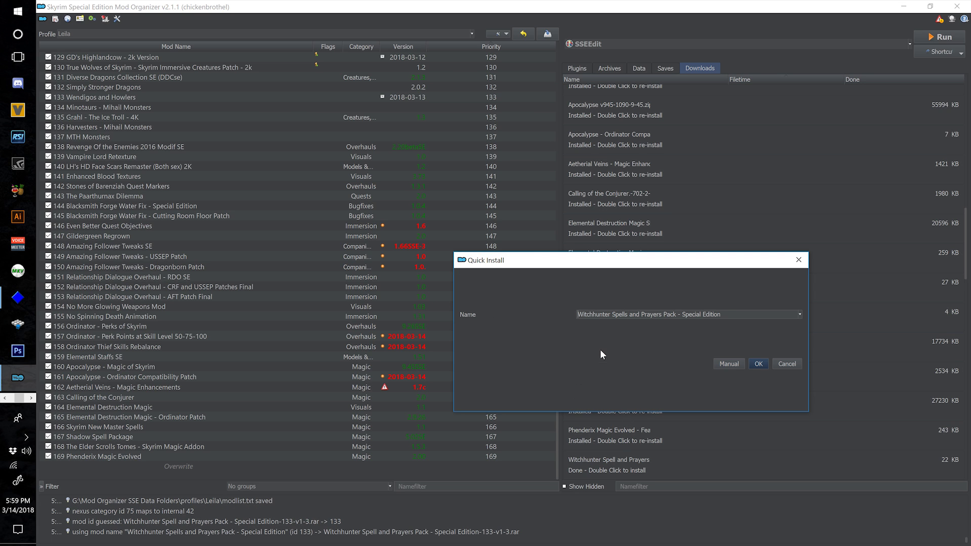
{"action": "key", "text": "Home"}
{"action": "type", "text": "170"}
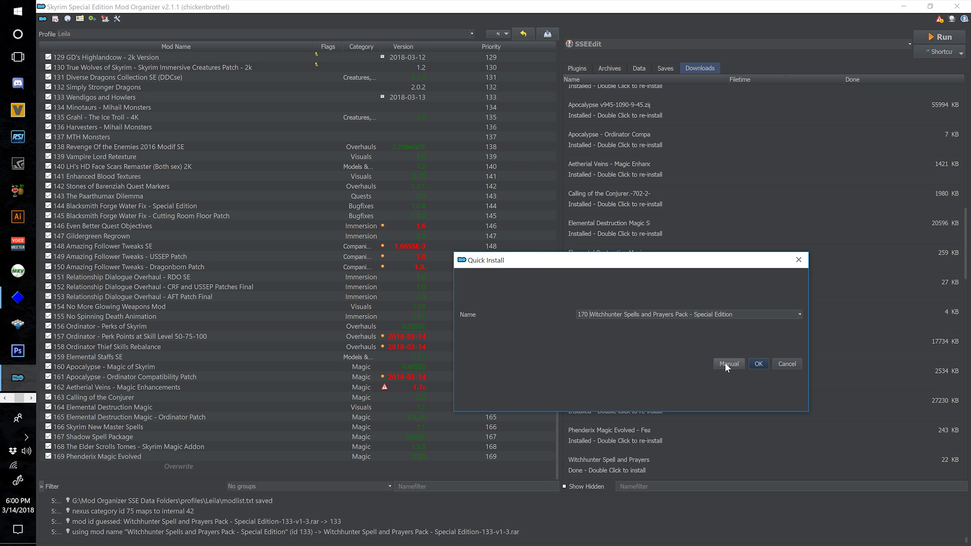
{"action": "left_click", "coordinate": [752, 366]}
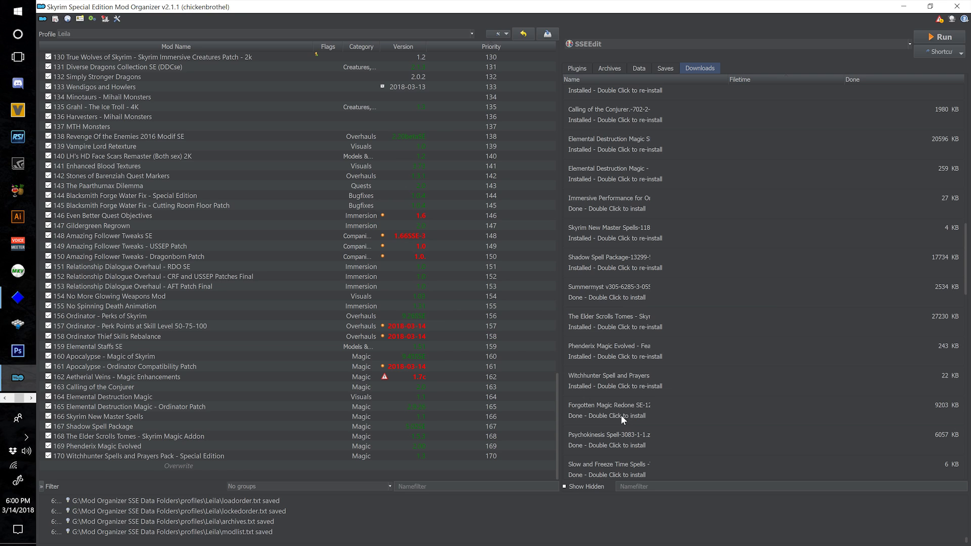
{"action": "double_click", "coordinate": [614, 416]}
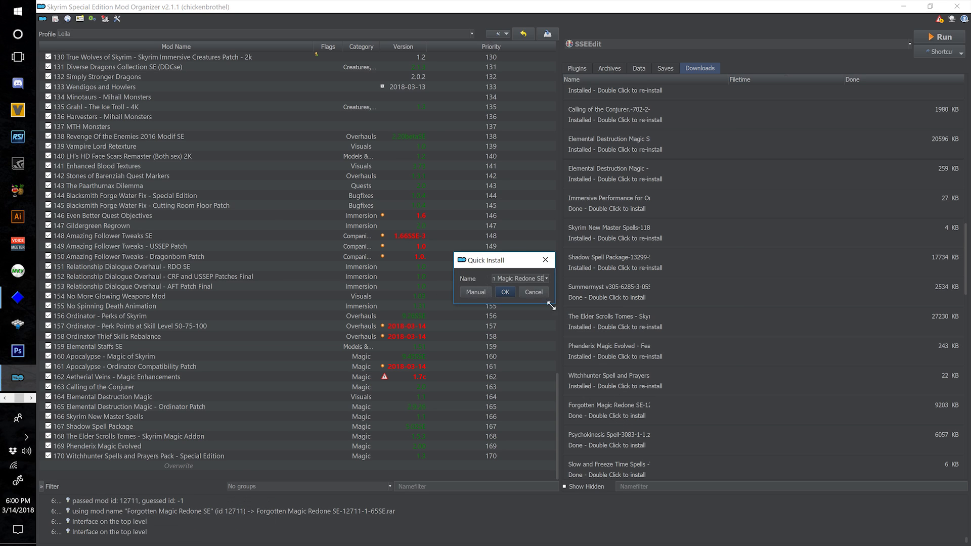
{"action": "key", "text": "Home"}
{"action": "type", "text": "171"}
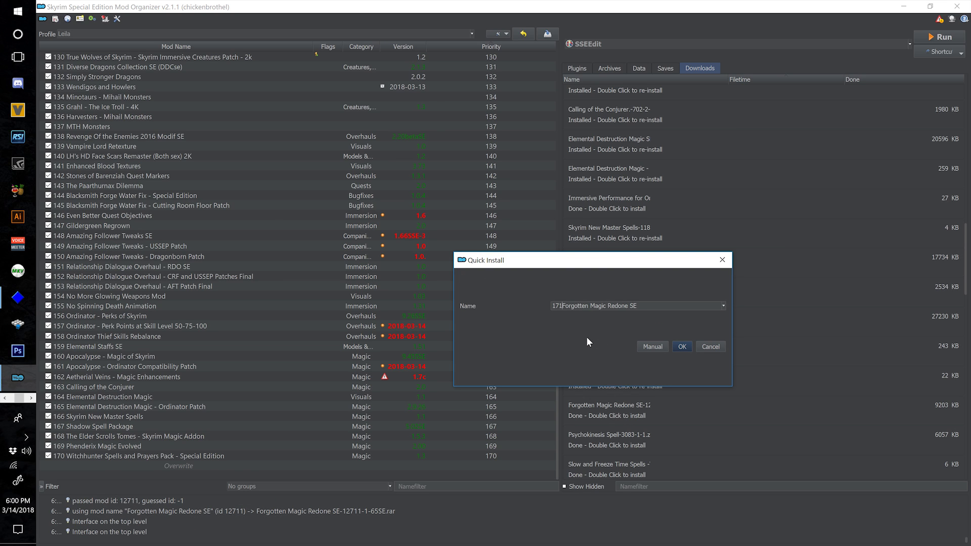
{"action": "left_click", "coordinate": [683, 347]}
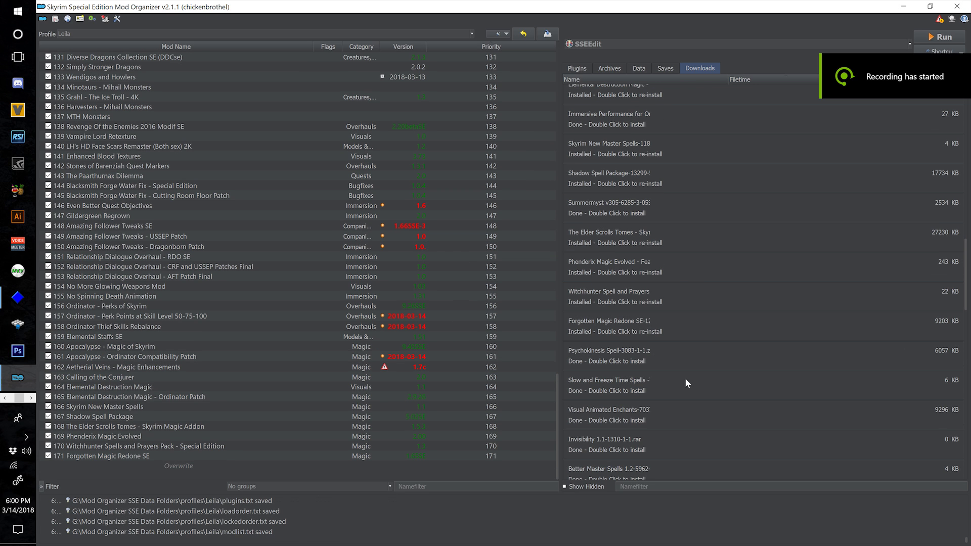
- Install Psychokinesis Spell as mod 172 and Slow and Freeze Time Spells as 173
{"action": "double_click", "coordinate": [625, 360]}
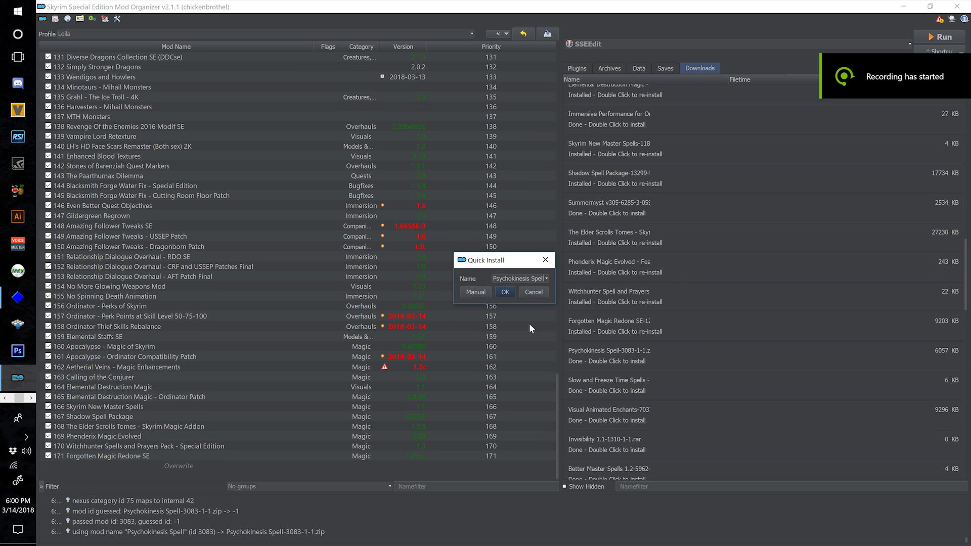
{"action": "key", "text": "Home"}
{"action": "type", "text": "1"}
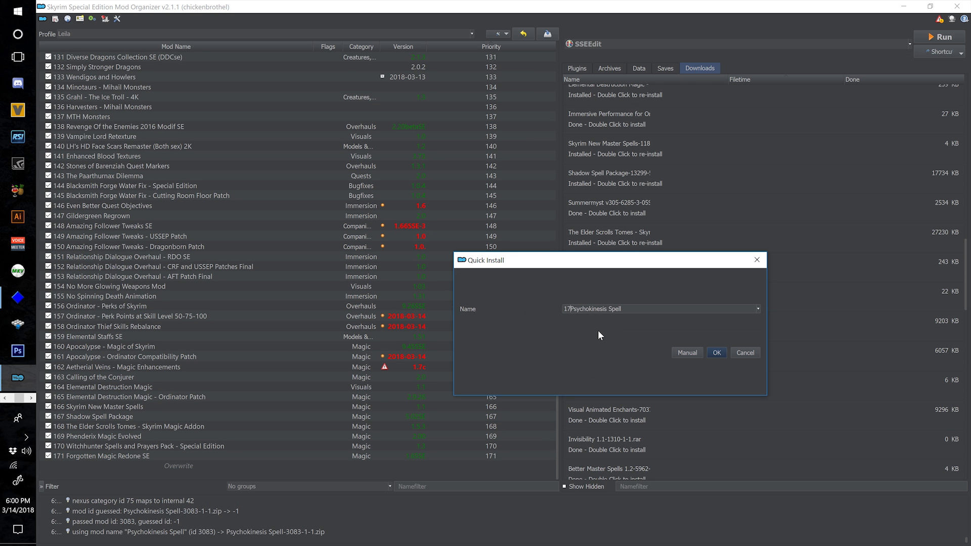
{"action": "left_click", "coordinate": [710, 353]}
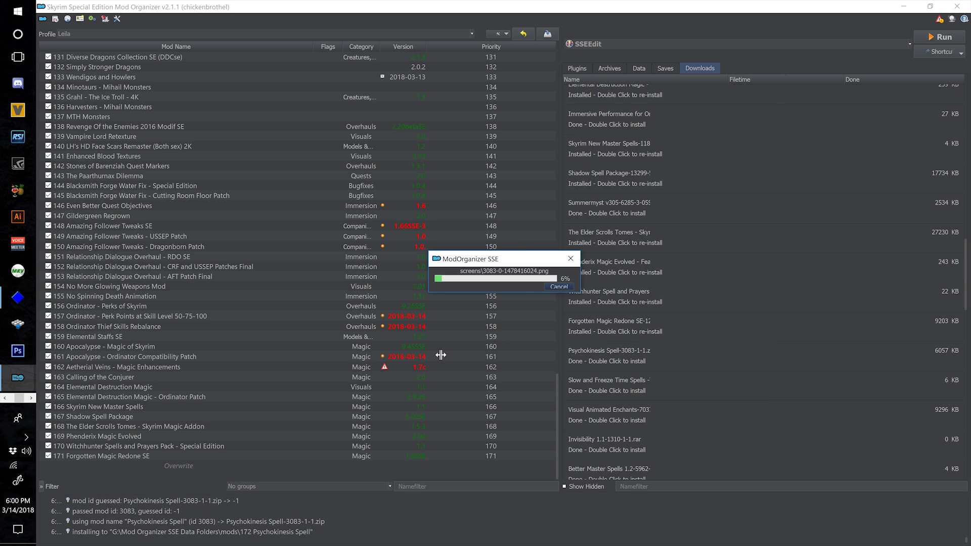
{"action": "double_click", "coordinate": [625, 385]}
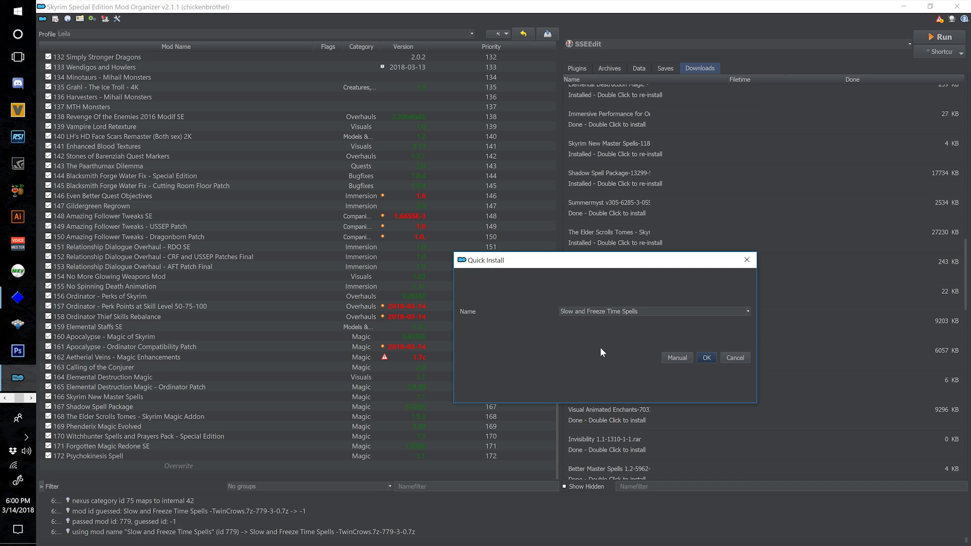
{"action": "type", "text": "173"}
{"action": "left_click", "coordinate": [706, 357]}
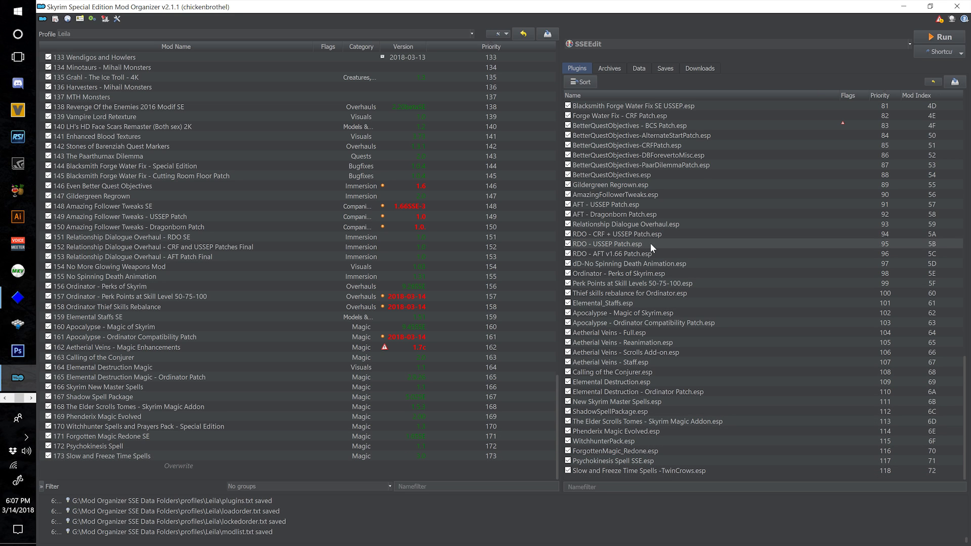
- Bring the Chrome window with the Book Covers Skyrim Nexus Mods page to the front
{"action": "scroll", "coordinate": [714, 251], "scroll_direction": "up", "scroll_amount": 1}
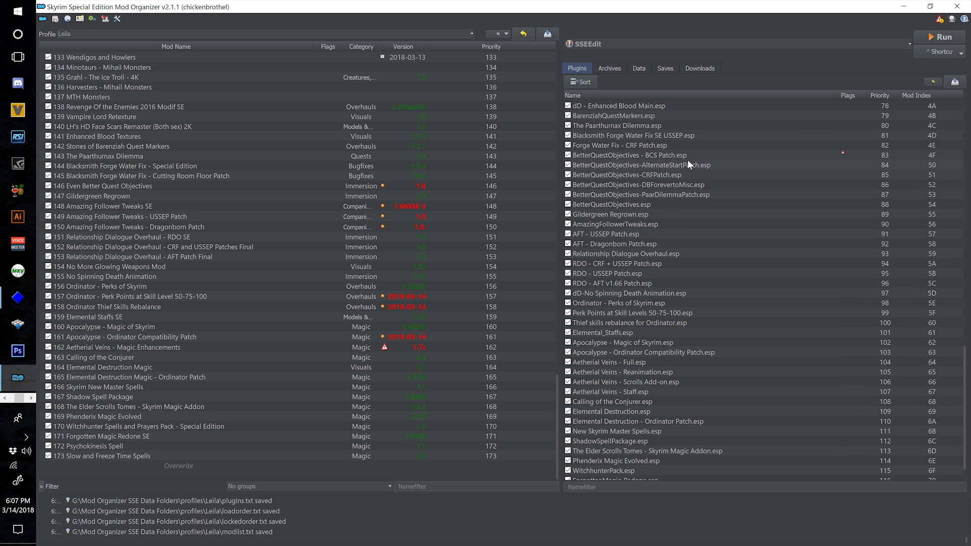
{"action": "mouse_move", "coordinate": [677, 158]}
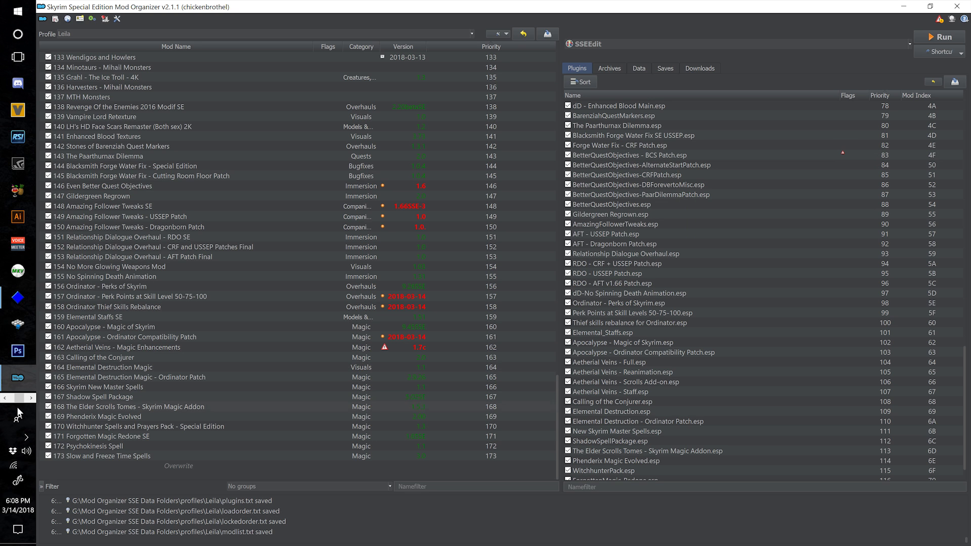
{"action": "left_click", "coordinate": [5, 398]}
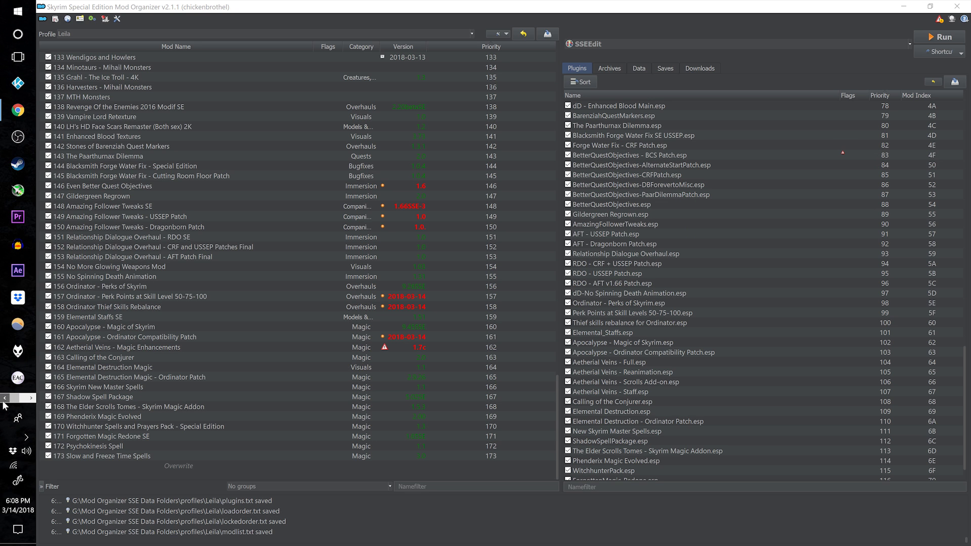
{"action": "left_click", "coordinate": [19, 120]}
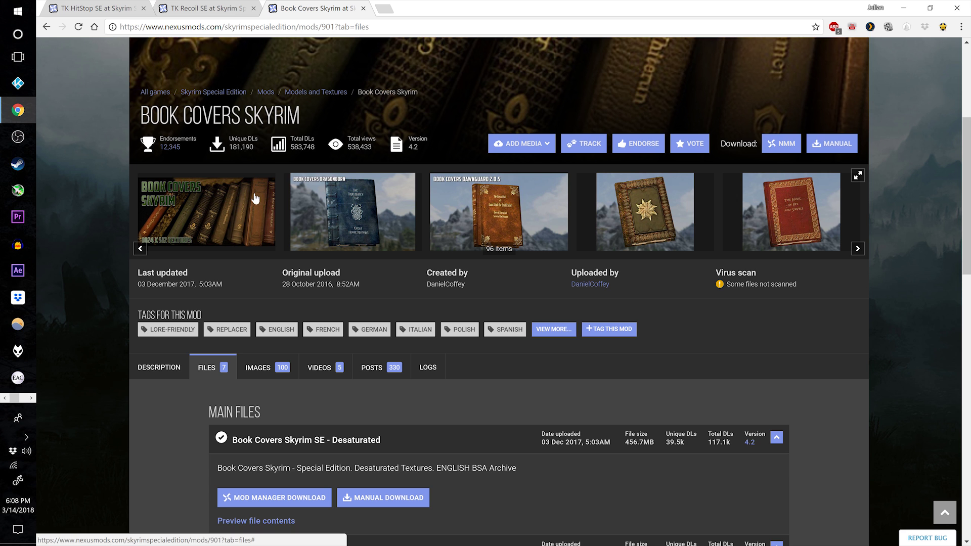
{"action": "scroll", "coordinate": [210, 258], "scroll_direction": "down", "scroll_amount": 3}
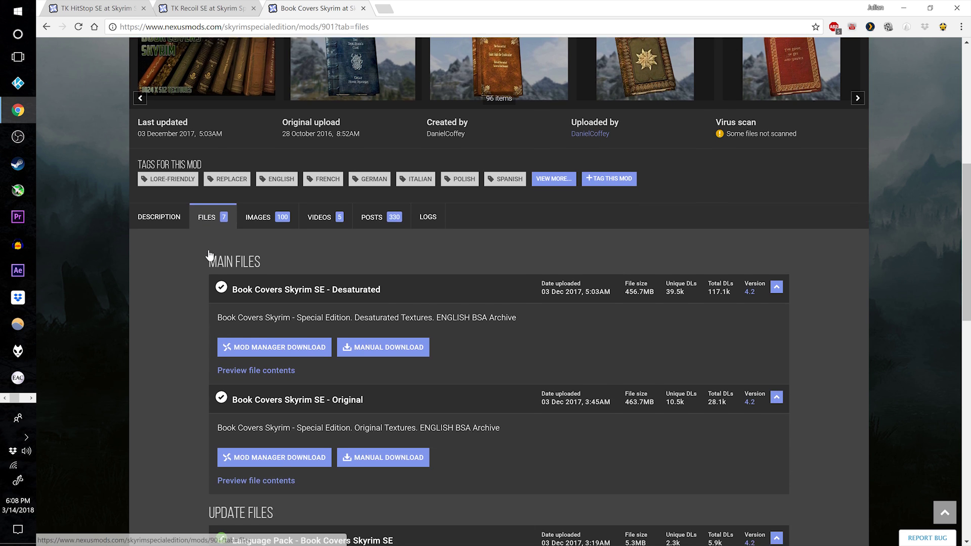
{"action": "scroll", "coordinate": [212, 262], "scroll_direction": "down", "scroll_amount": 1}
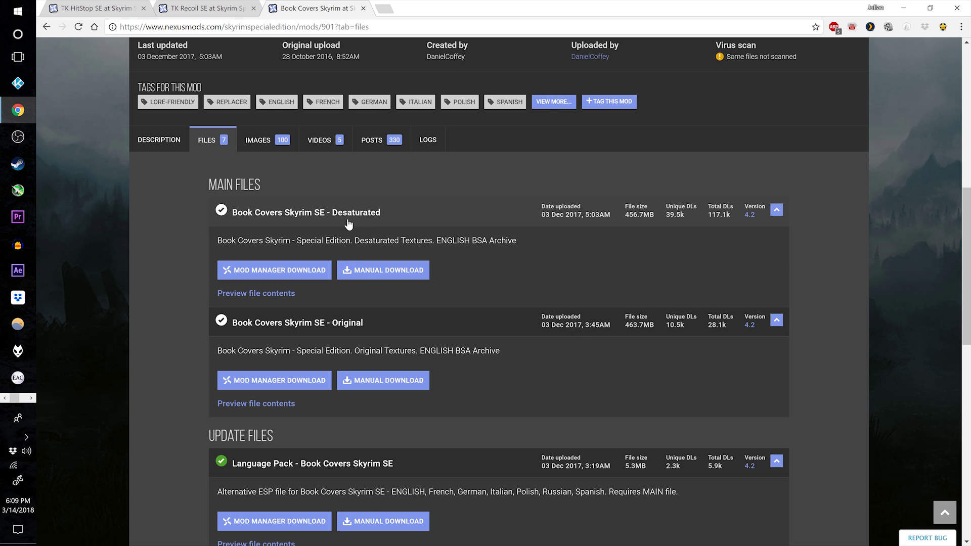
{"action": "scroll", "coordinate": [404, 227], "scroll_direction": "up", "scroll_amount": 1}
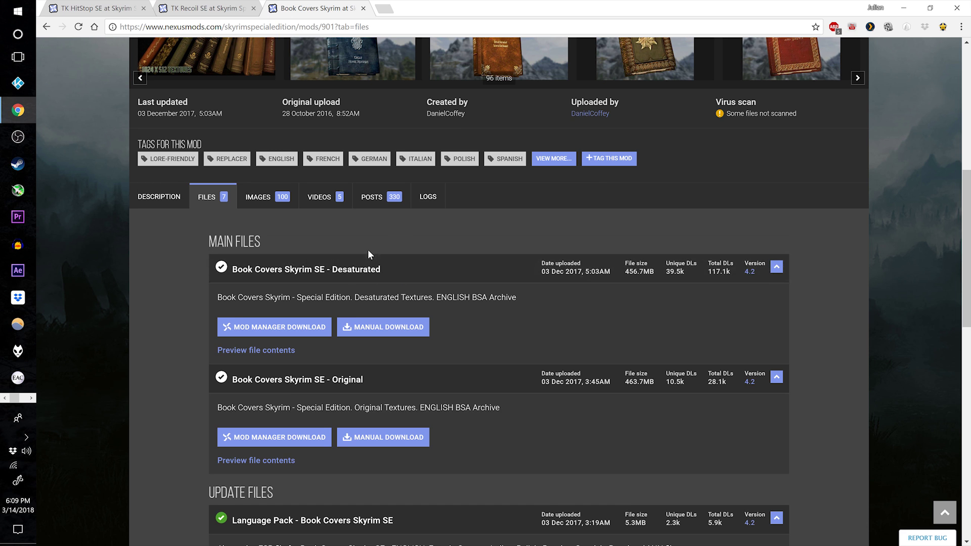
{"action": "scroll", "coordinate": [368, 253], "scroll_direction": "up", "scroll_amount": 1}
{"action": "scroll", "coordinate": [368, 256], "scroll_direction": "down", "scroll_amount": 1}
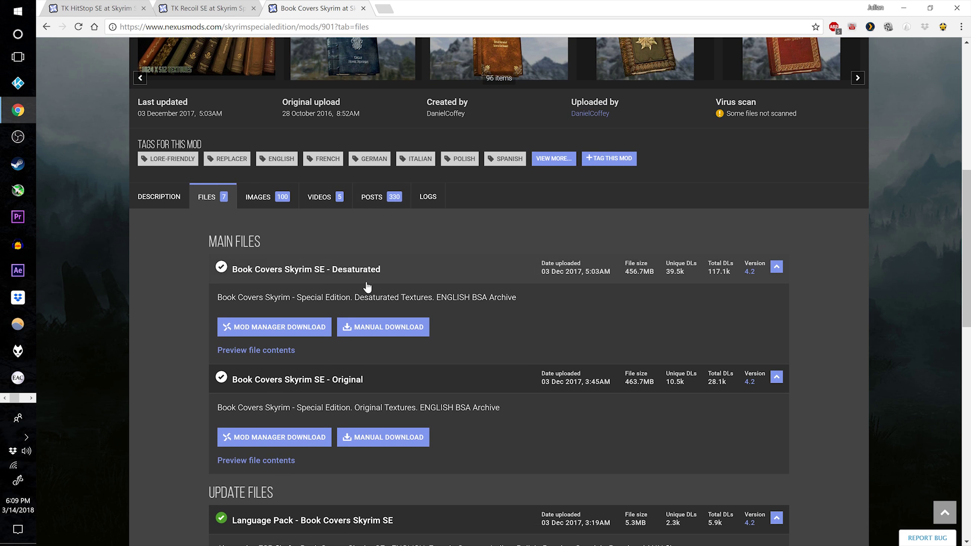
{"action": "scroll", "coordinate": [367, 286], "scroll_direction": "down", "scroll_amount": 1}
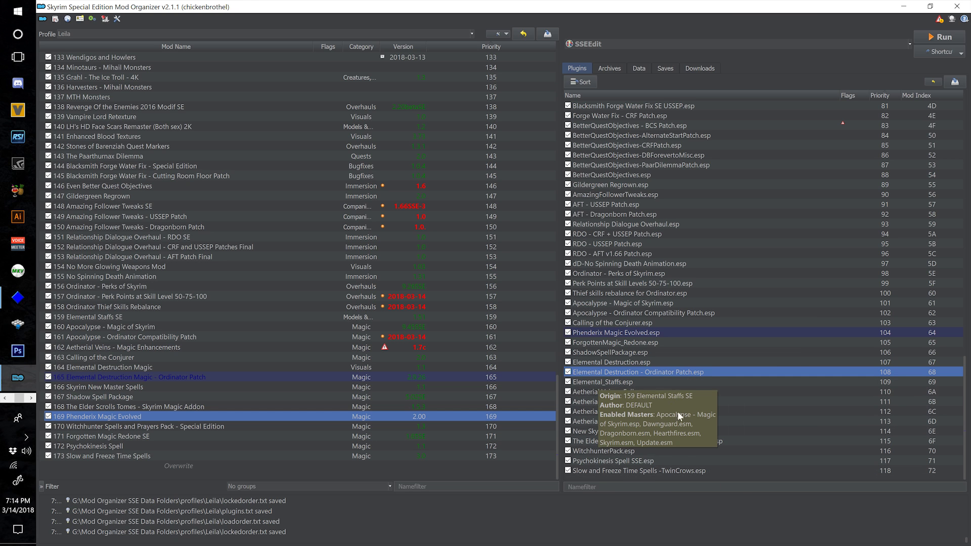
- Find the source mods of Apocalypse, Calling of the Conjurer, Phenderix Magic Evolved, Elemental Destruction and ShadowSpellPackage
{"action": "left_click", "coordinate": [658, 303]}
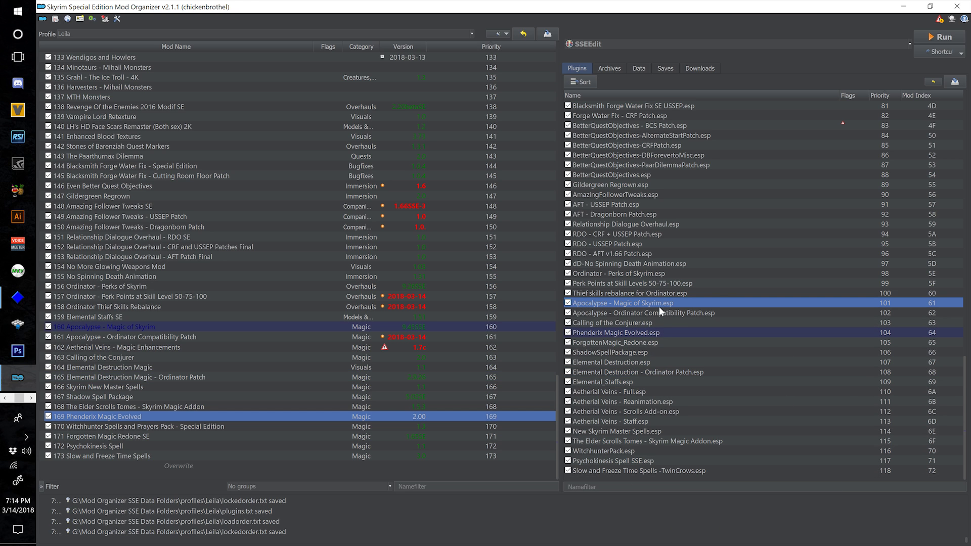
{"action": "left_click", "coordinate": [655, 323]}
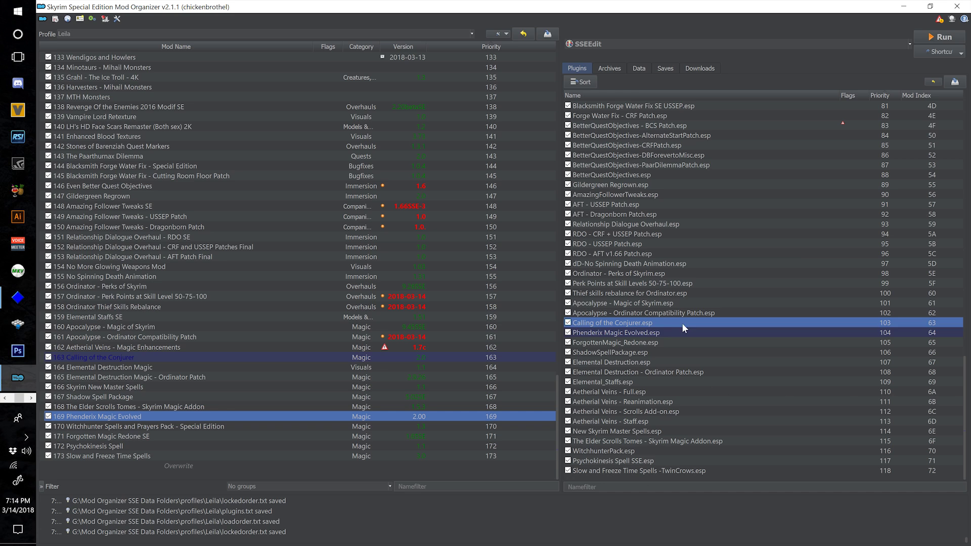
{"action": "left_click", "coordinate": [650, 334]}
{"action": "mouse_move", "coordinate": [664, 338]}
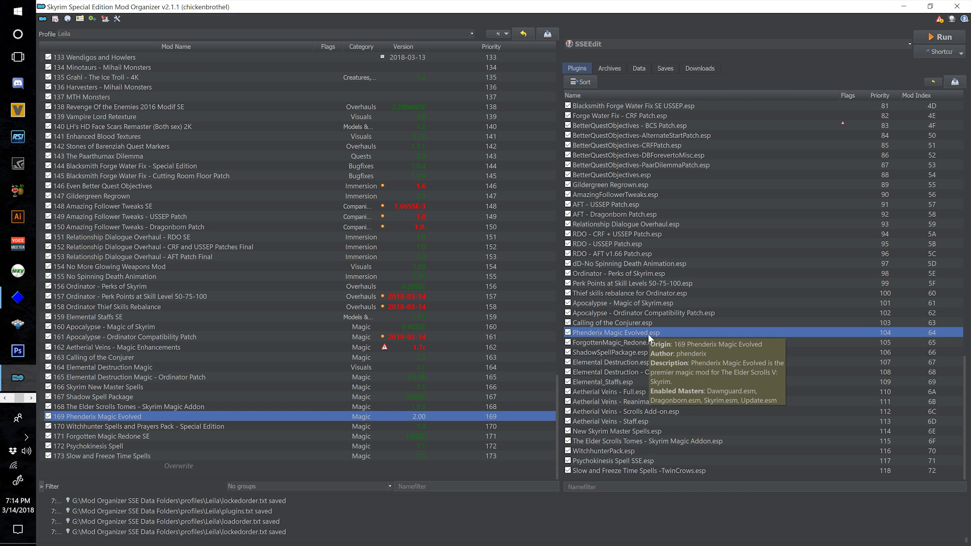
{"action": "left_click", "coordinate": [619, 361]}
{"action": "left_click", "coordinate": [618, 353]}
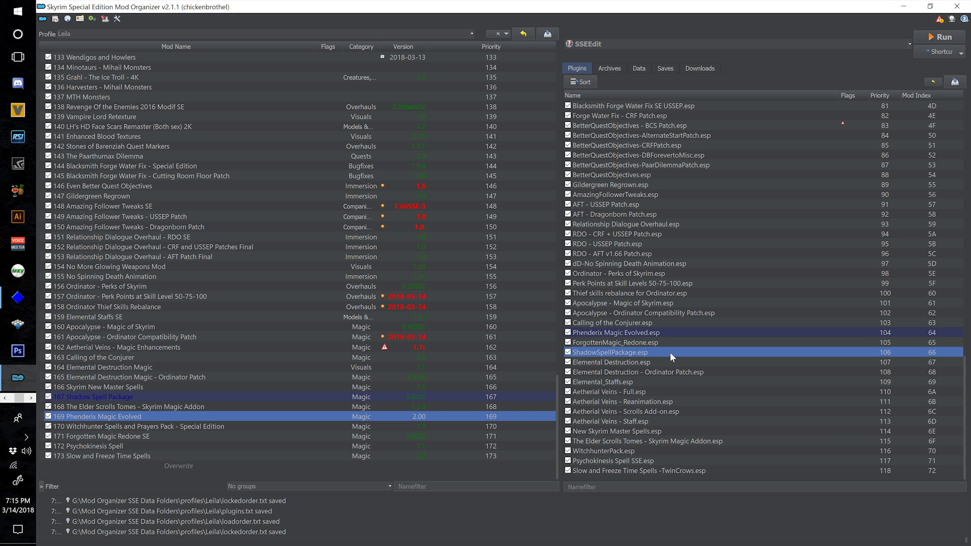
{"action": "left_click", "coordinate": [621, 362]}
- Recheck the source mods of Calling of the Conjurer, ShadowSpellPackage, Phenderix Magic Evolved and Elemental Destruction
{"action": "mouse_move", "coordinate": [668, 360]}
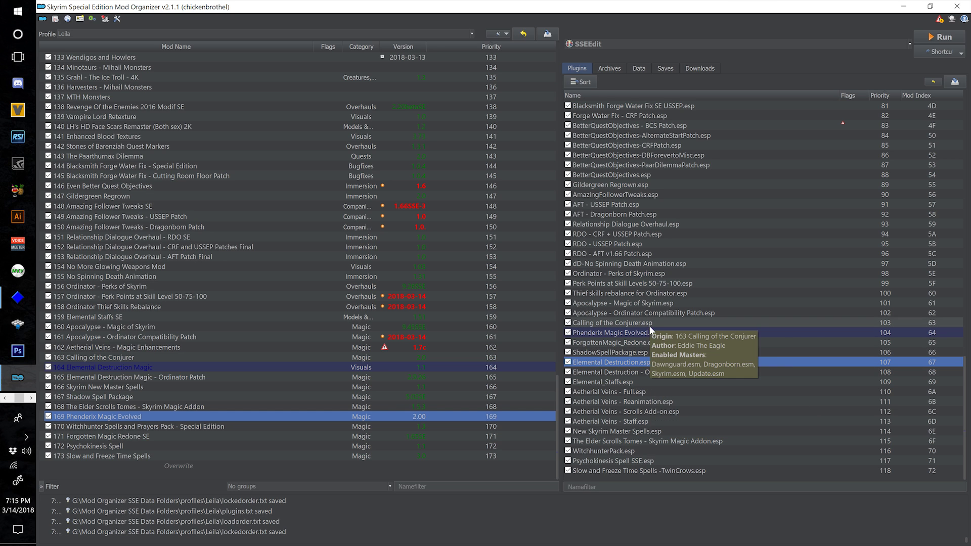
{"action": "mouse_move", "coordinate": [639, 313]}
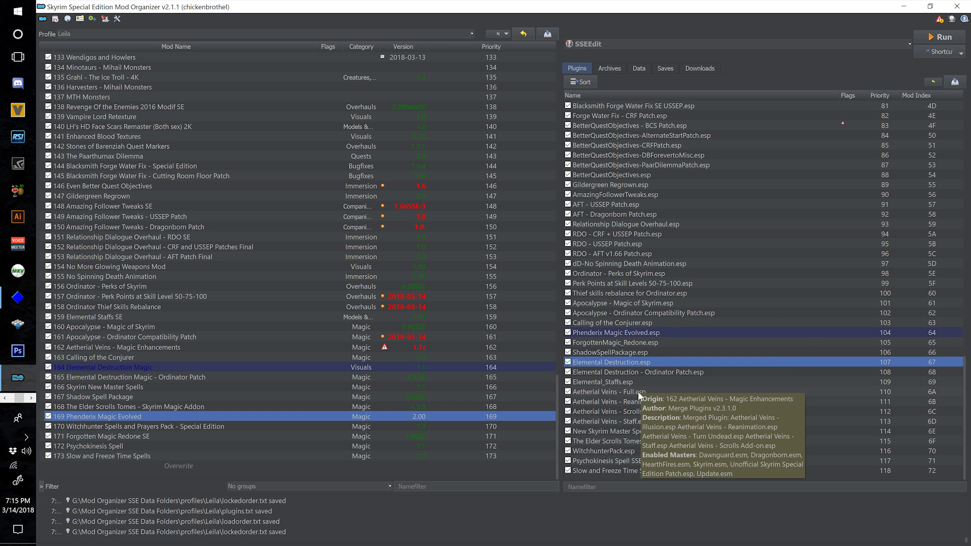
{"action": "left_click", "coordinate": [614, 324]}
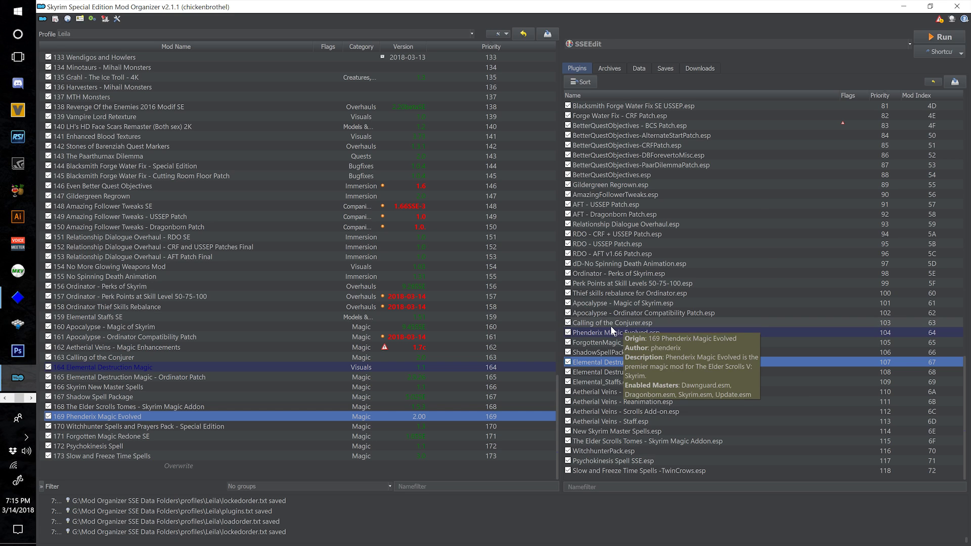
{"action": "left_click", "coordinate": [630, 329]}
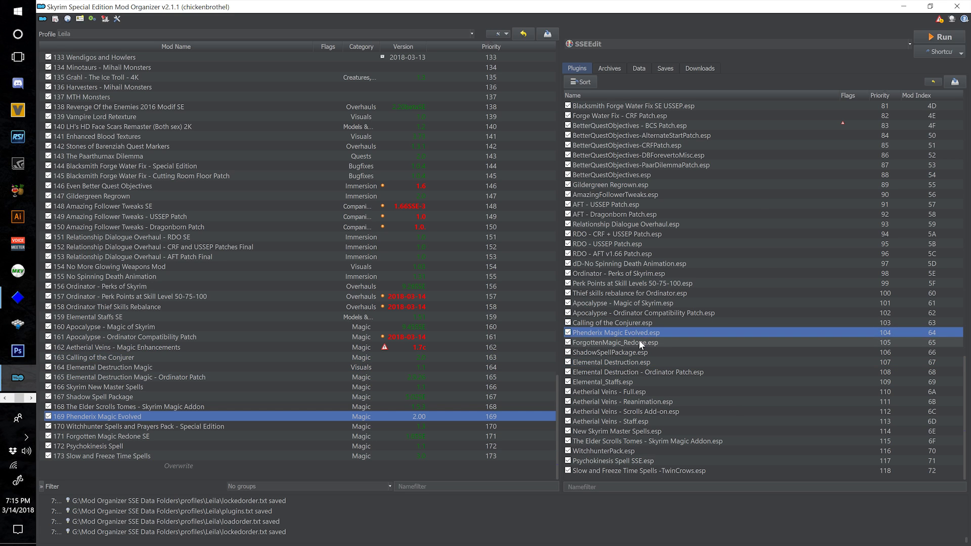
{"action": "left_click", "coordinate": [642, 352]}
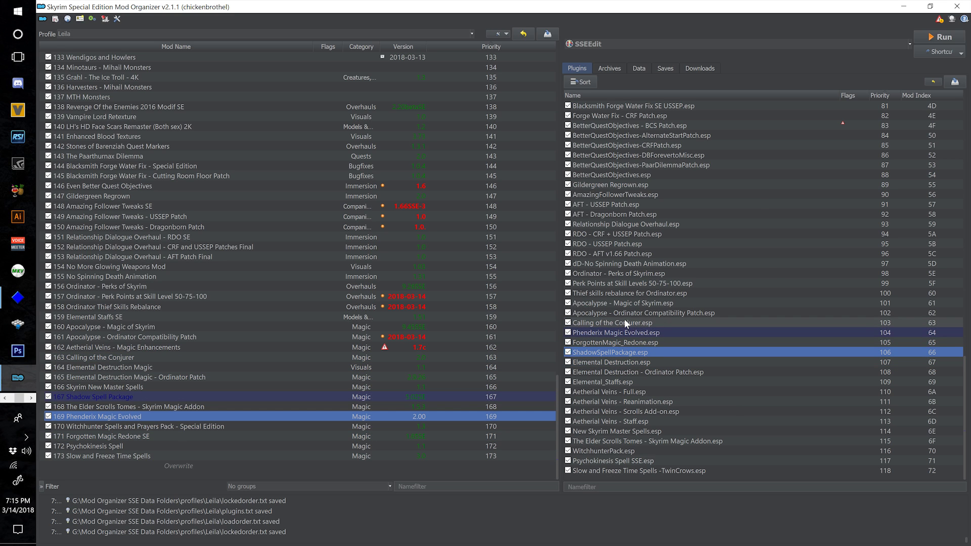
{"action": "left_click", "coordinate": [624, 319]}
{"action": "left_click", "coordinate": [630, 332]}
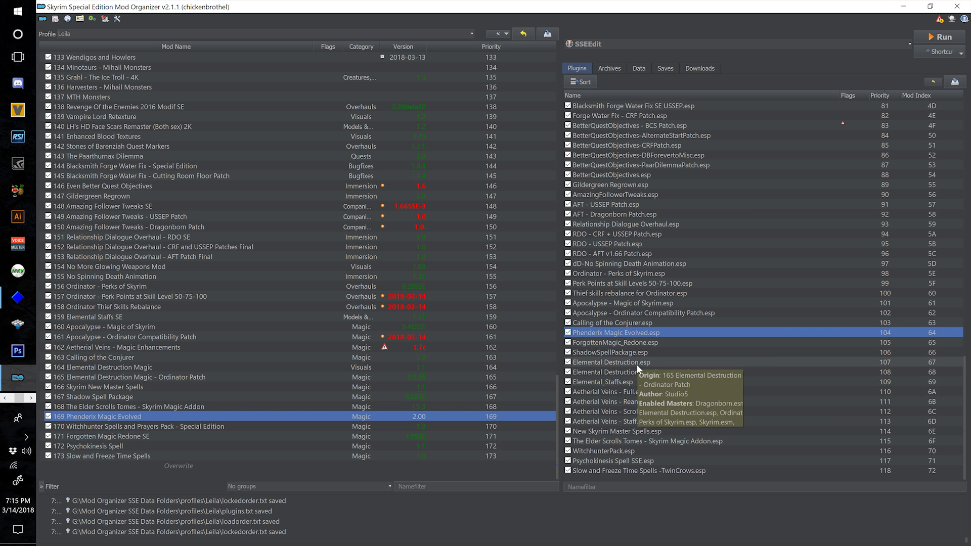
{"action": "mouse_move", "coordinate": [637, 381]}
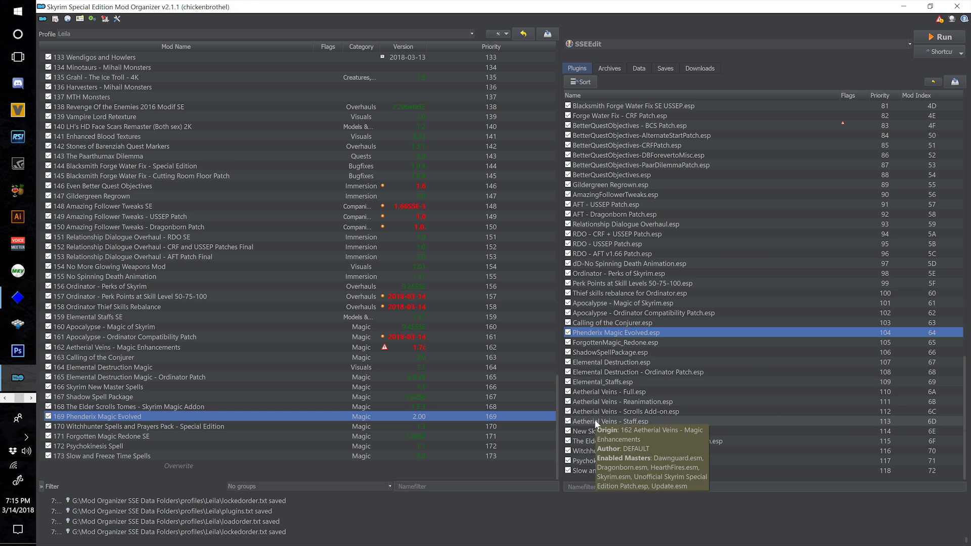
{"action": "mouse_move", "coordinate": [615, 393]}
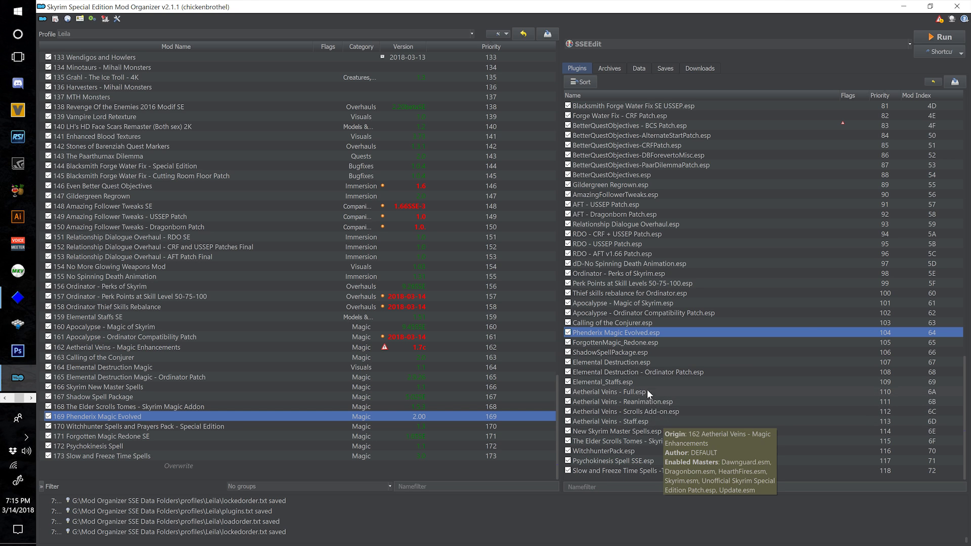
{"action": "mouse_move", "coordinate": [670, 305]}
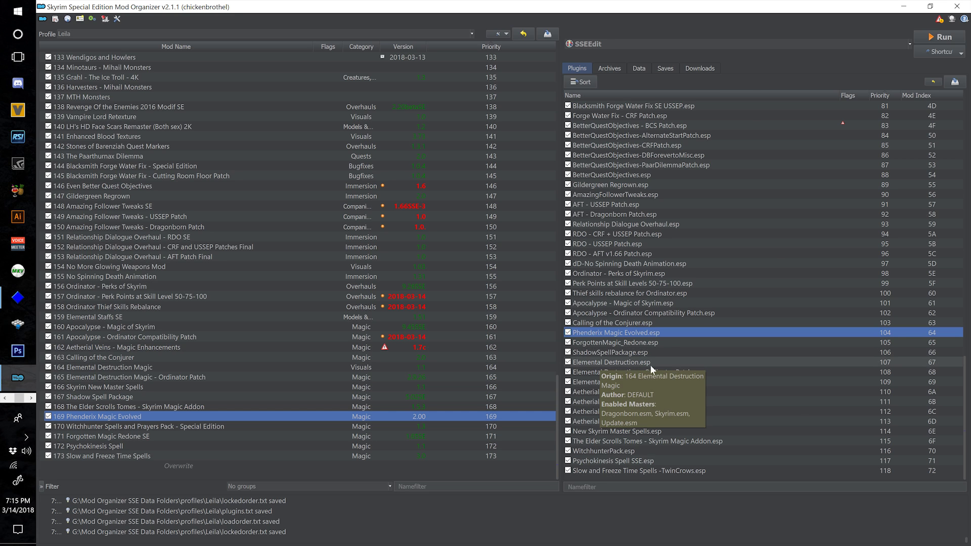
{"action": "left_click", "coordinate": [629, 362]}
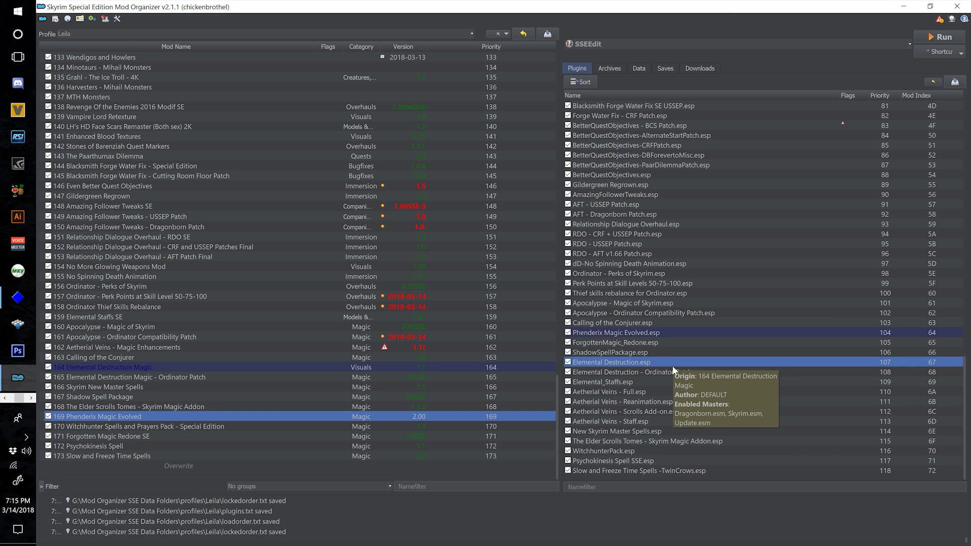
- Identify source mods for Elemental_Staffs, Aetherial Veins, New Skyrim Master Spells, WitchhunterPack, Psychokinesis and Slow and Freeze Time plugins
{"action": "mouse_move", "coordinate": [666, 418]}
{"action": "mouse_move", "coordinate": [642, 363]}
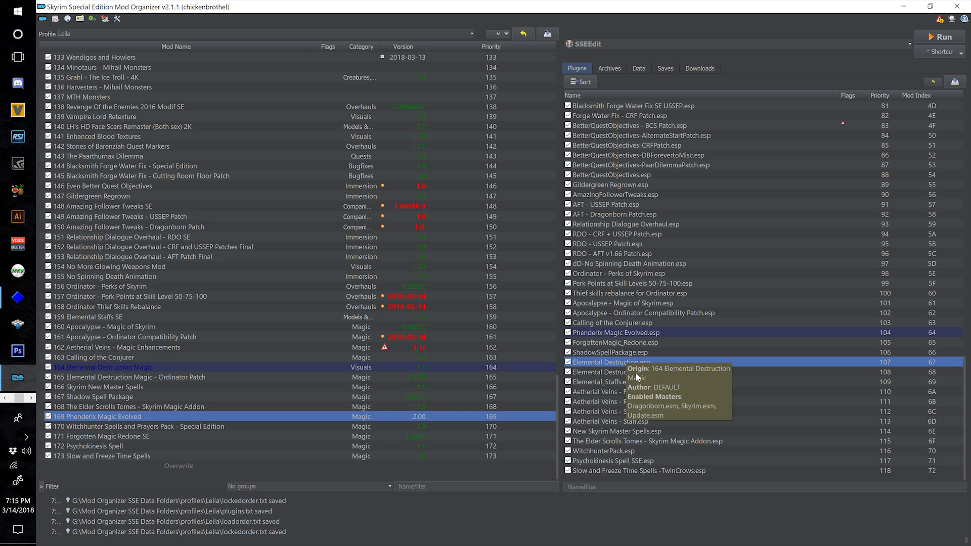
{"action": "left_click", "coordinate": [636, 382]}
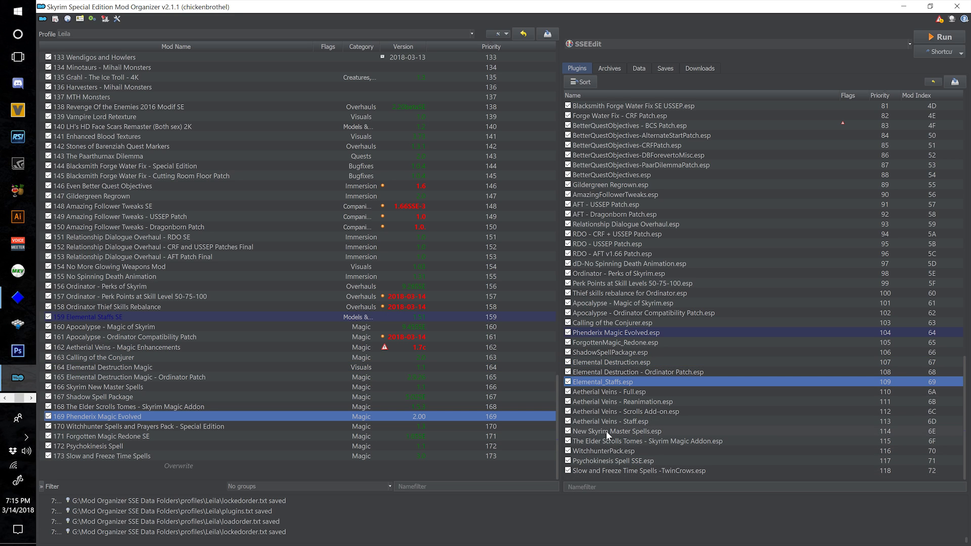
{"action": "left_click", "coordinate": [611, 395]}
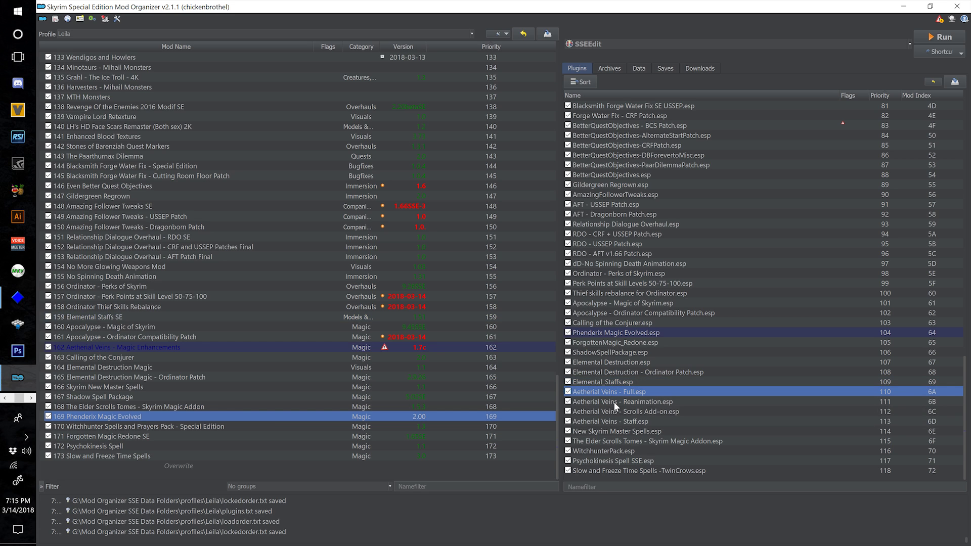
{"action": "left_click", "coordinate": [625, 422]}
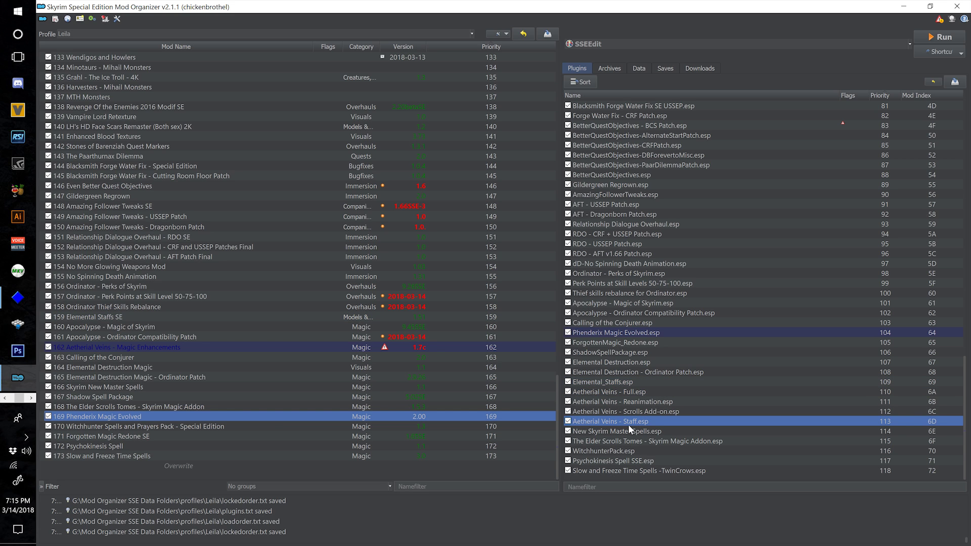
{"action": "left_click", "coordinate": [620, 431]}
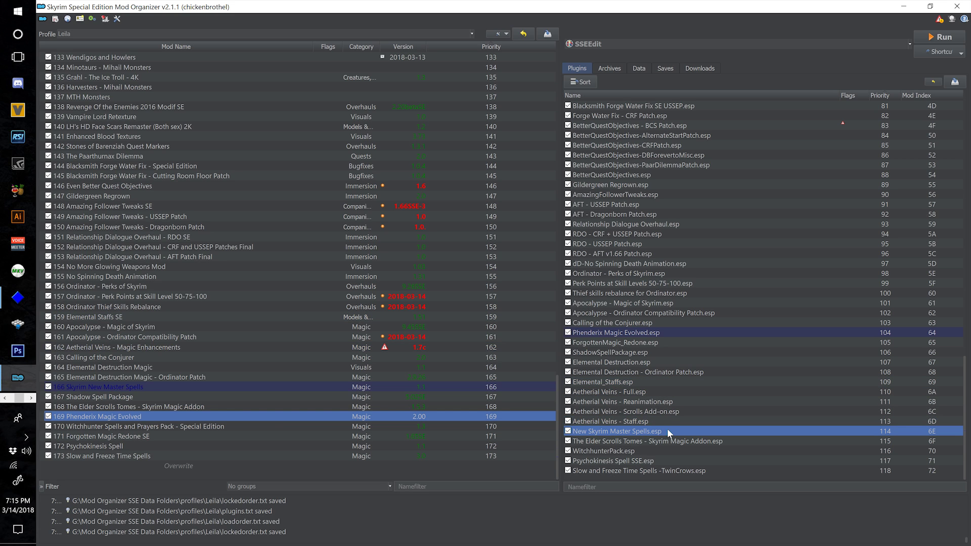
{"action": "left_click", "coordinate": [635, 441]}
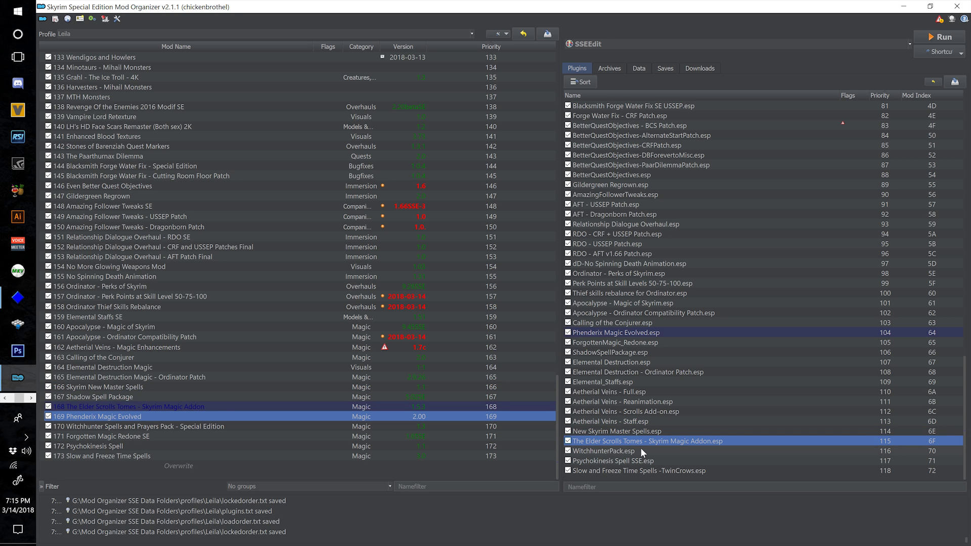
{"action": "left_click", "coordinate": [641, 450]}
{"action": "left_click", "coordinate": [655, 458]}
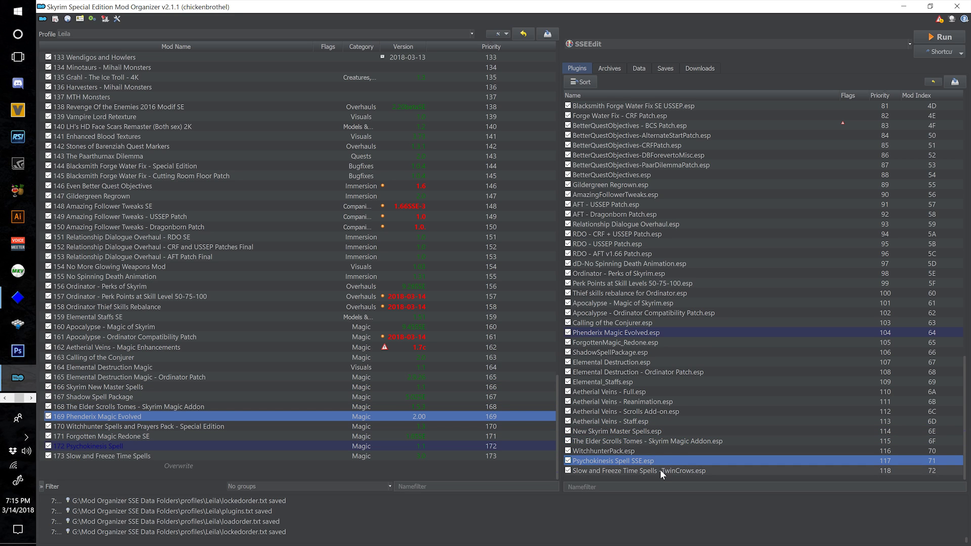
{"action": "left_click", "coordinate": [654, 471]}
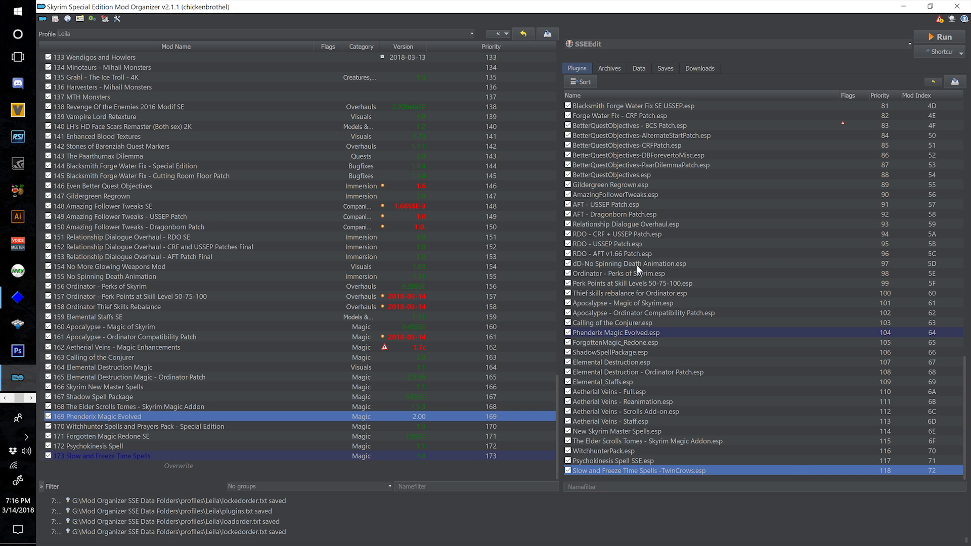
- Launch SSEEdit from Mod Organizer and tick the last magic plugins up to New Skyrim Master Spells
{"action": "left_click", "coordinate": [929, 39]}
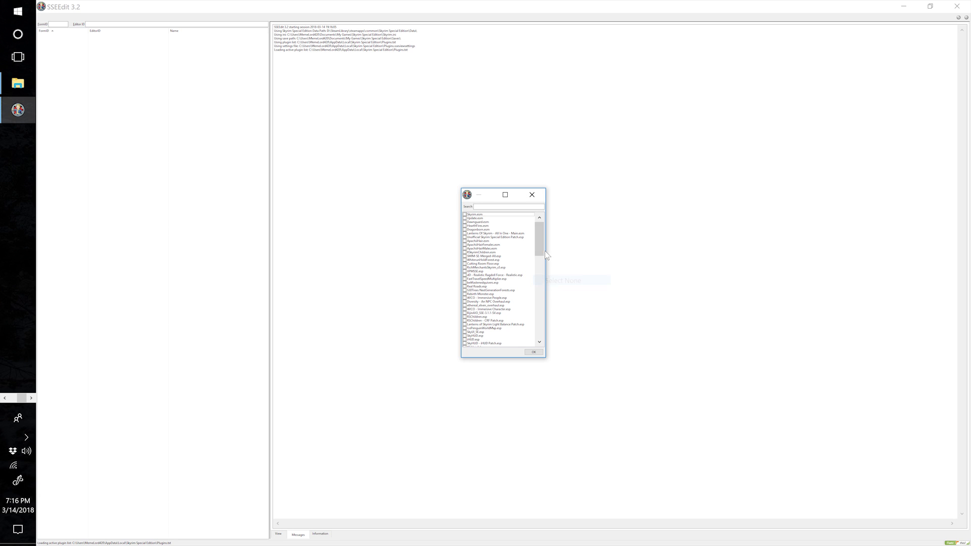
{"action": "left_click_drag", "start_coordinate": [546, 252], "coordinate": [545, 323]}
{"action": "left_click", "coordinate": [467, 344]}
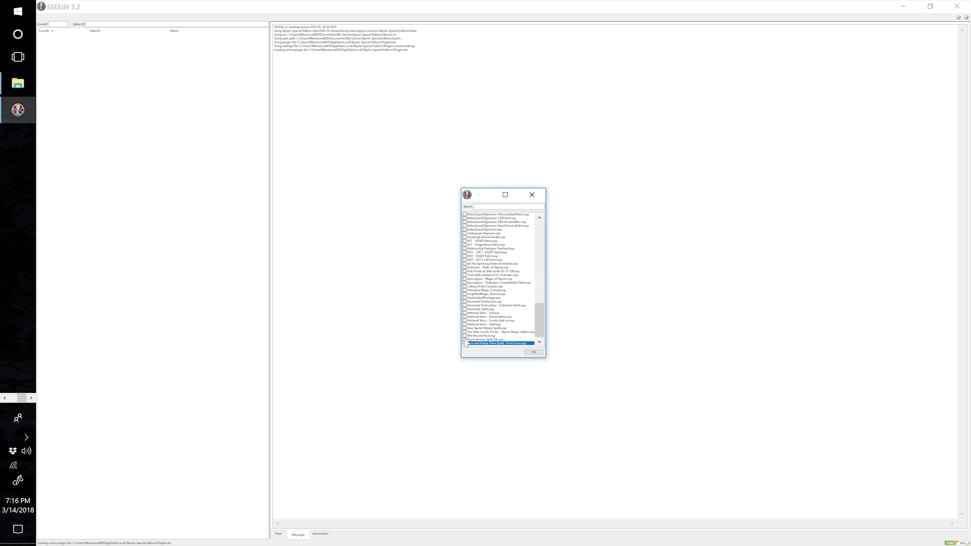
{"action": "key", "text": "space"}
{"action": "key", "text": "Up"}
{"action": "key", "text": "space"}
{"action": "key", "text": "Up"}
{"action": "key", "text": "space"}
{"action": "key", "text": "Up"}
{"action": "key", "text": "space"}
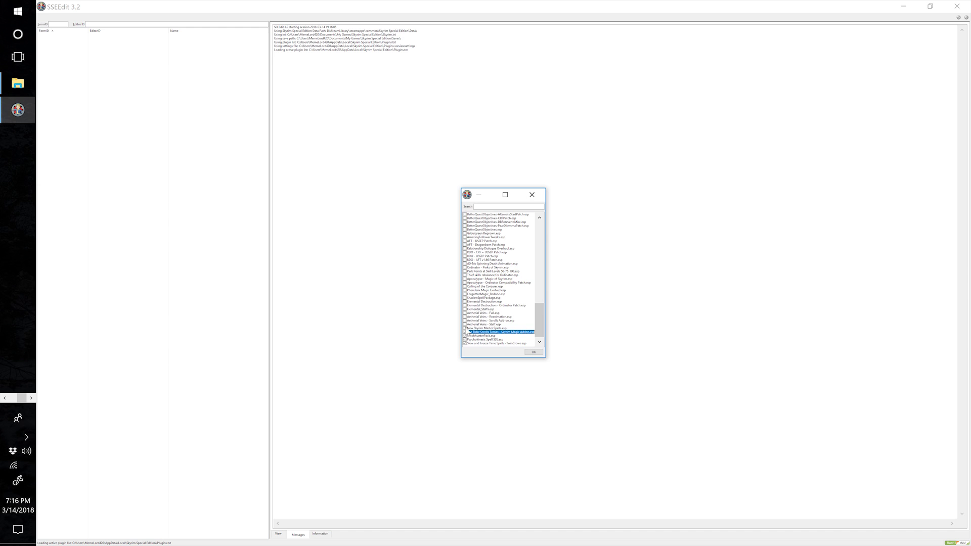
{"action": "key", "text": "Up"}
- Also tick the four Aetherial Veins plugins and Elemental_Staffs.esp, then load the selection
{"action": "left_click", "coordinate": [466, 325]}
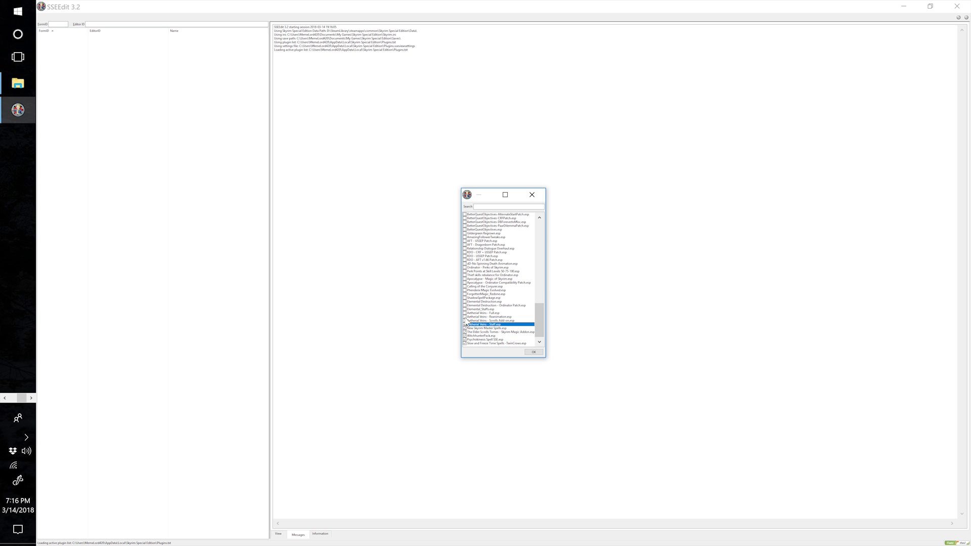
{"action": "left_click", "coordinate": [465, 320]}
{"action": "left_click", "coordinate": [465, 316]}
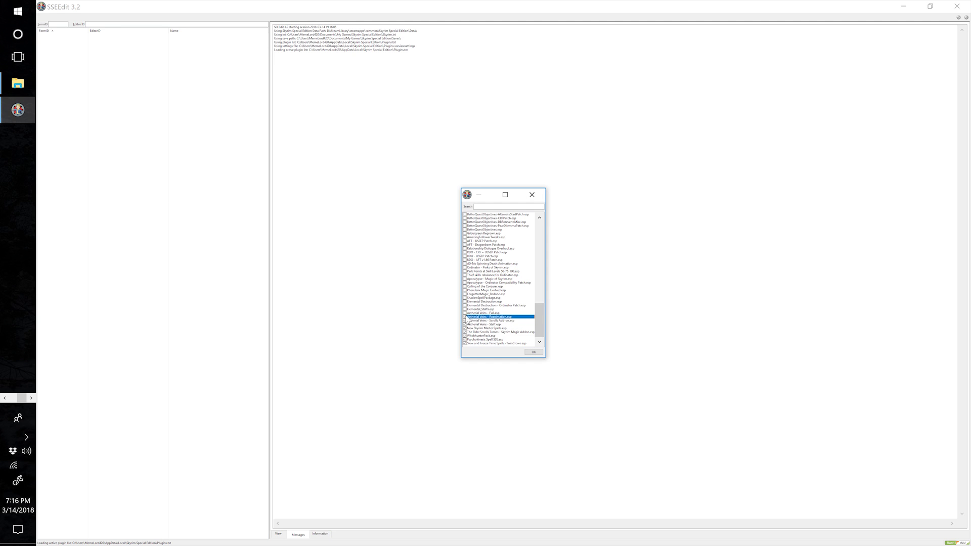
{"action": "left_click", "coordinate": [464, 313]}
{"action": "left_click", "coordinate": [465, 309]}
{"action": "left_click", "coordinate": [534, 352]}
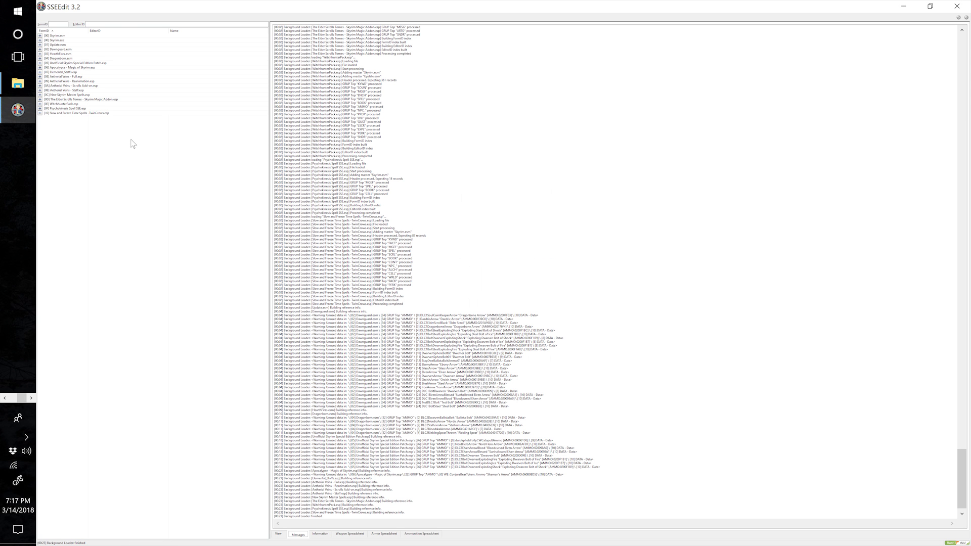
- Select all loaded magic plugins in the tree and run Check for Errors on them
{"action": "left_click_drag", "start_coordinate": [128, 138], "coordinate": [57, 74]}
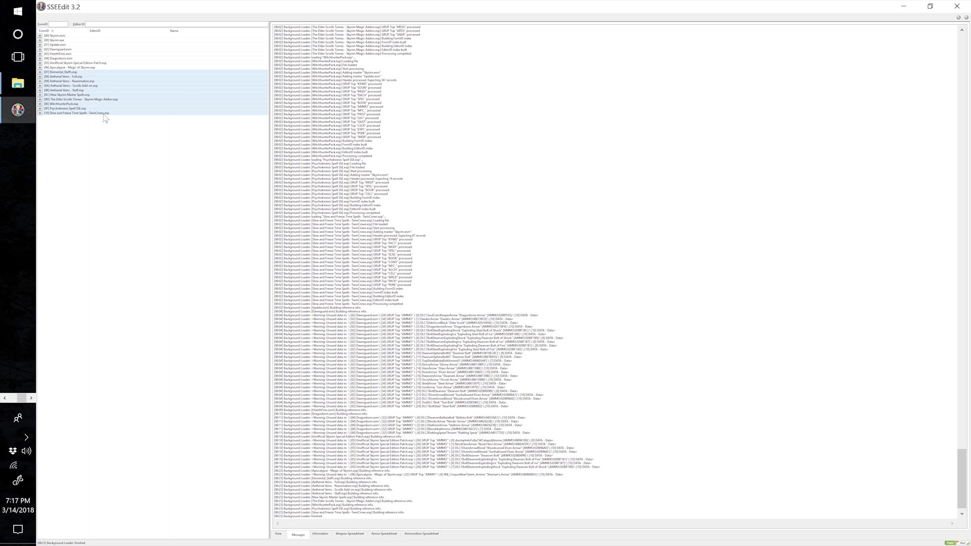
{"action": "right_click", "coordinate": [91, 86]}
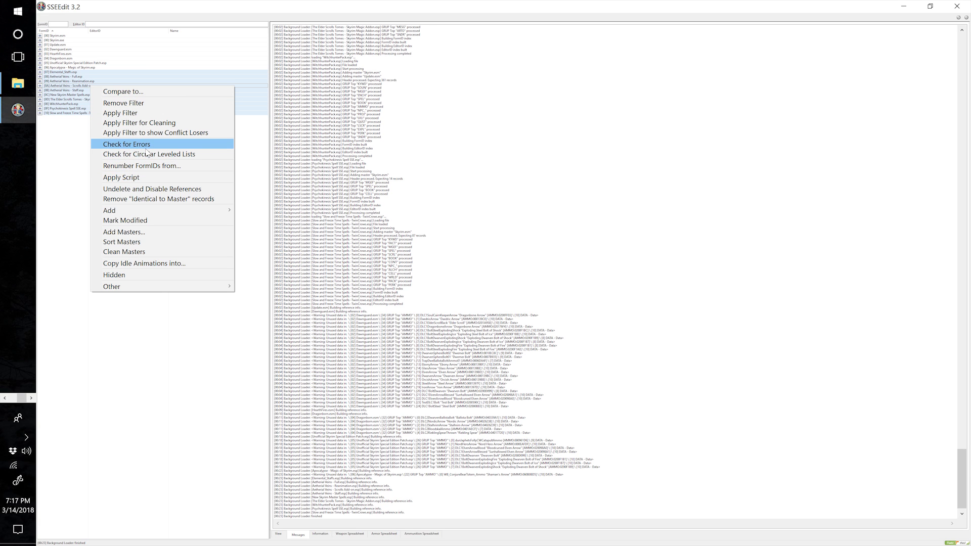
{"action": "left_click", "coordinate": [146, 149]}
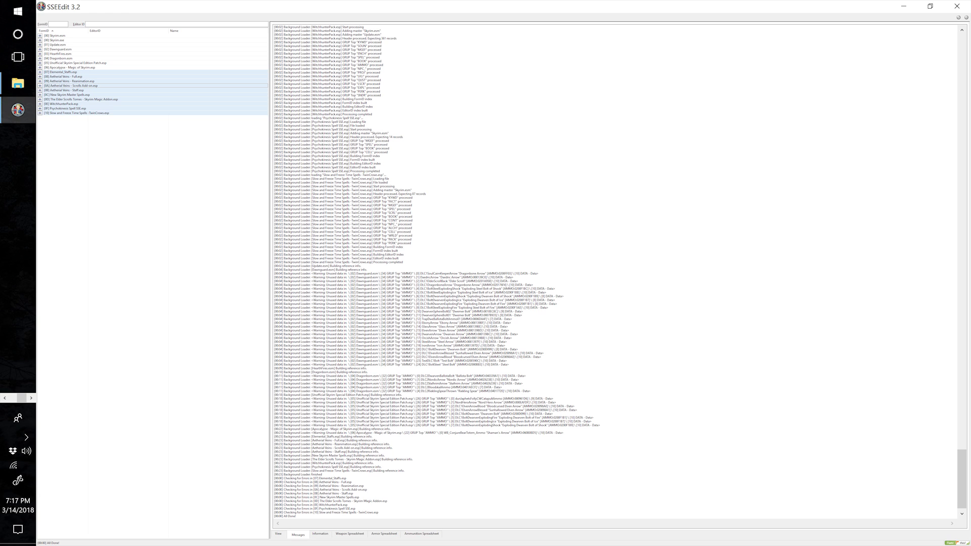
{"action": "right_click", "coordinate": [97, 97]}
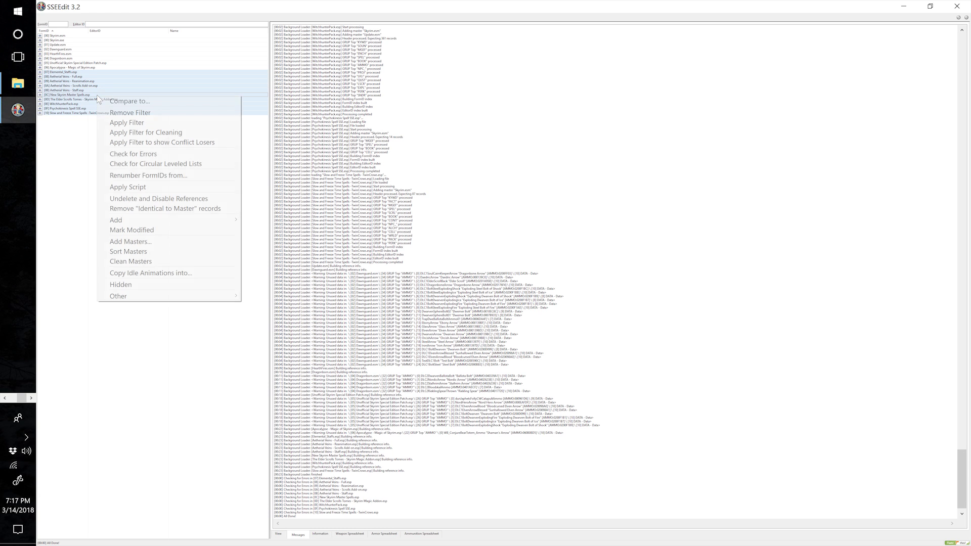
- Apply the Merge plugins script to the selection, targeting a new file named Spell Mods MERGED
{"action": "left_click", "coordinate": [158, 191]}
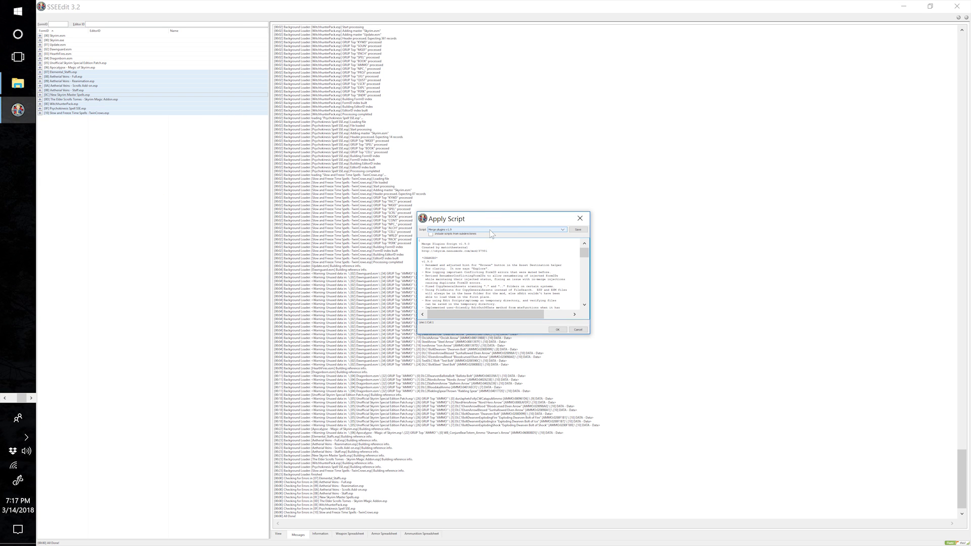
{"action": "left_click", "coordinate": [558, 329]}
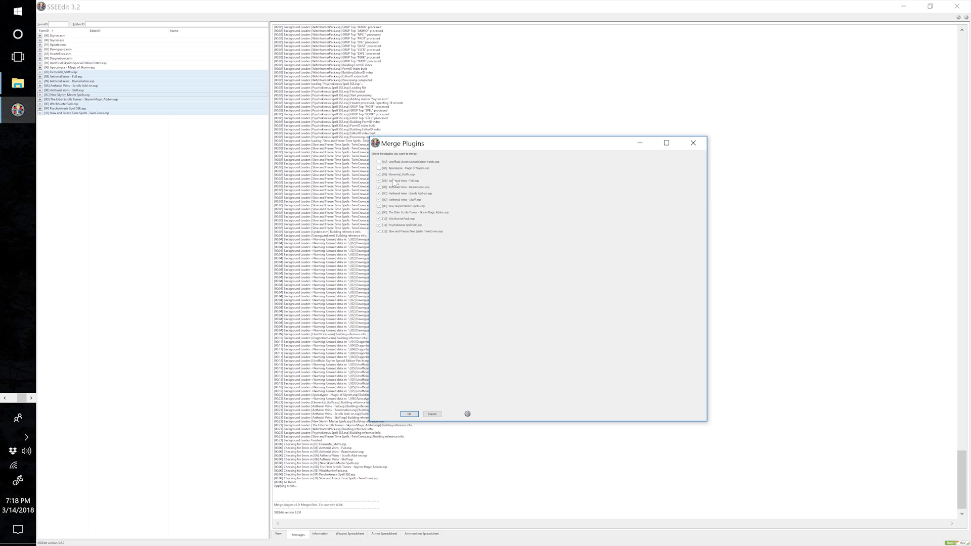
{"action": "left_click", "coordinate": [409, 414]}
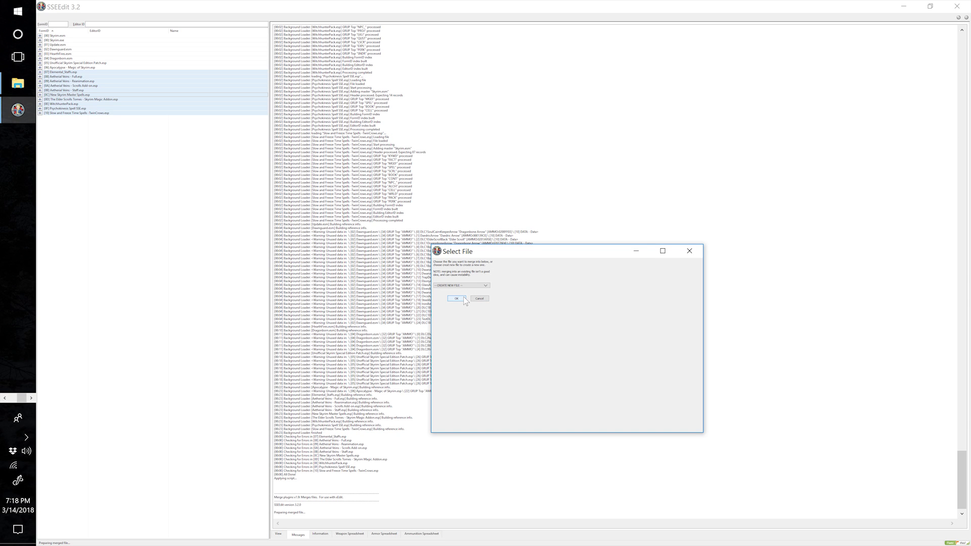
{"action": "left_click", "coordinate": [457, 299]}
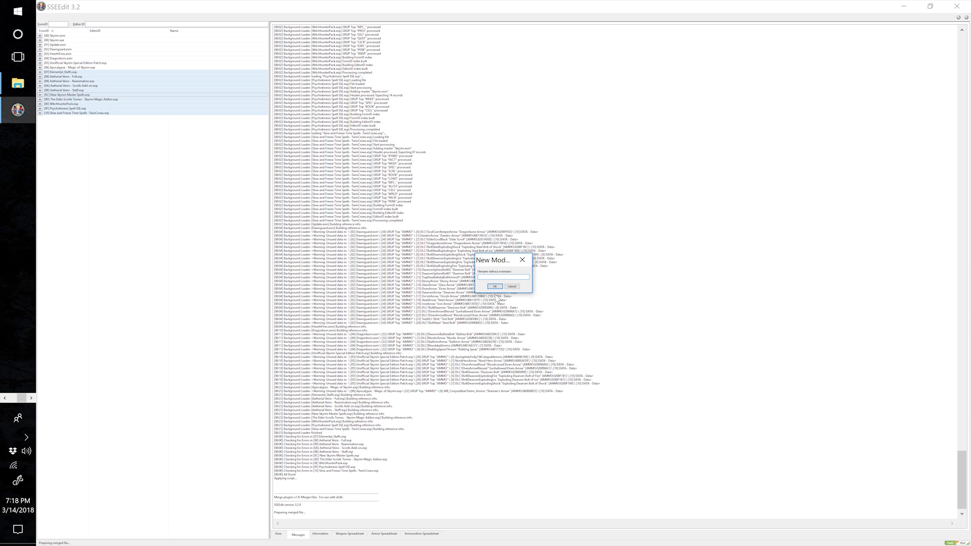
{"action": "type", "text": "Spell Mods MERGED"}
{"action": "left_click", "coordinate": [495, 286]}
{"action": "left_click", "coordinate": [487, 260]}
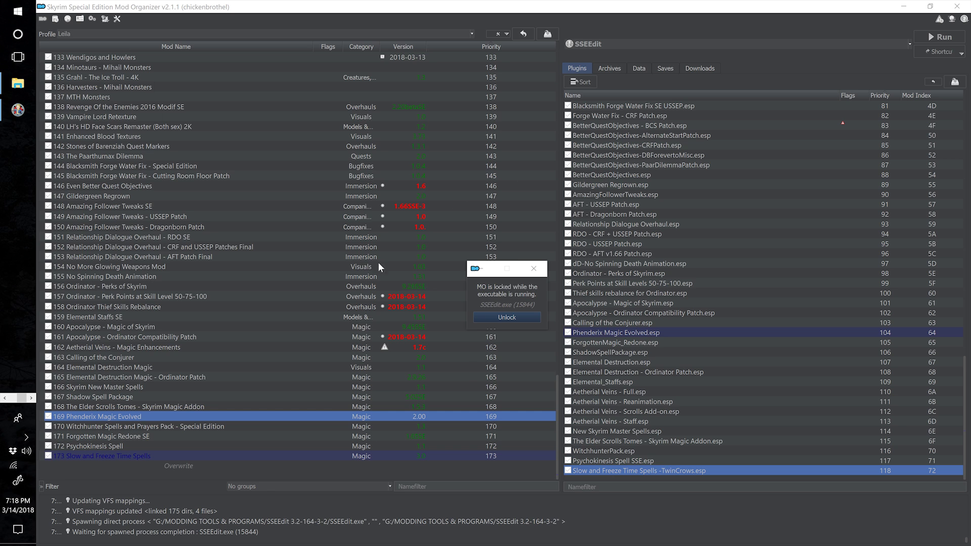
- Run Check for Errors on Spell Mods MERGED.esp
{"action": "left_click", "coordinate": [21, 115]}
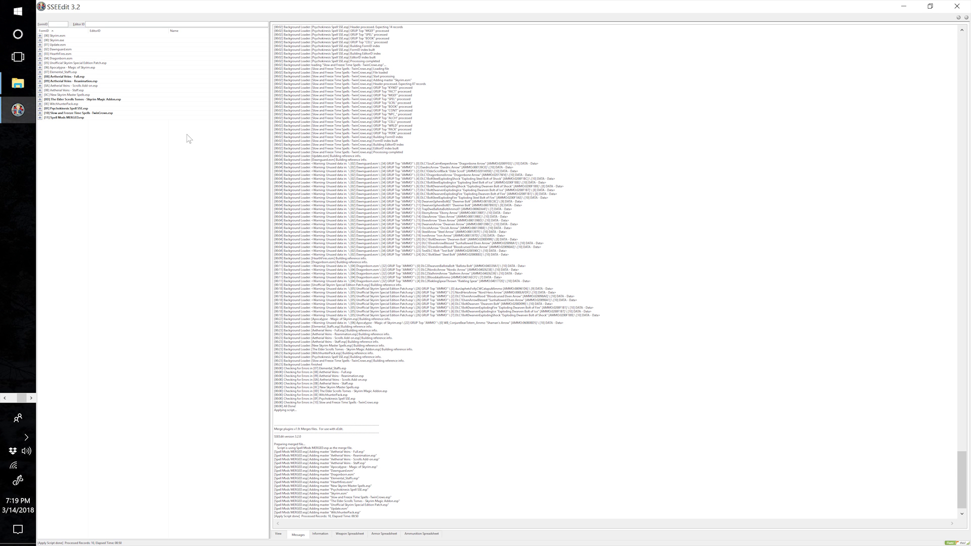
{"action": "right_click", "coordinate": [78, 119]}
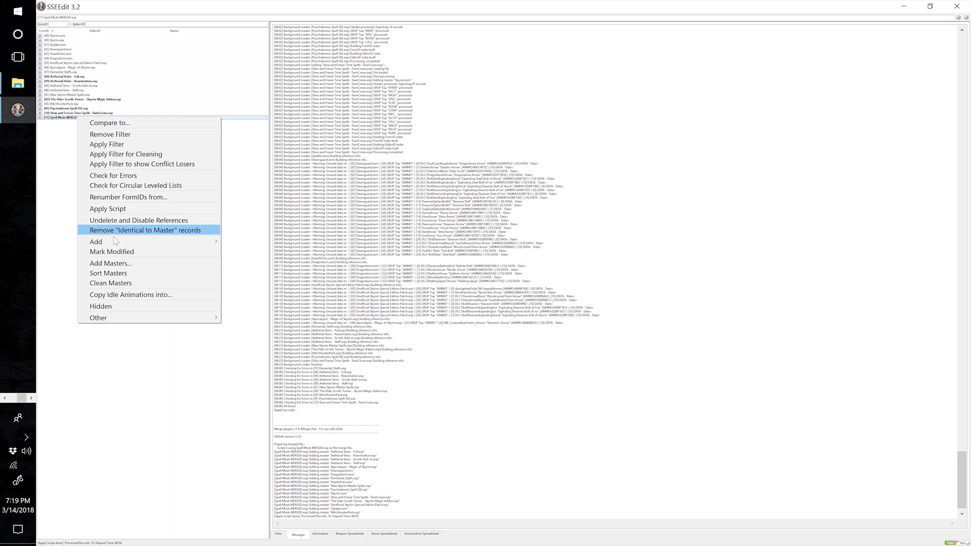
{"action": "left_click", "coordinate": [133, 175]}
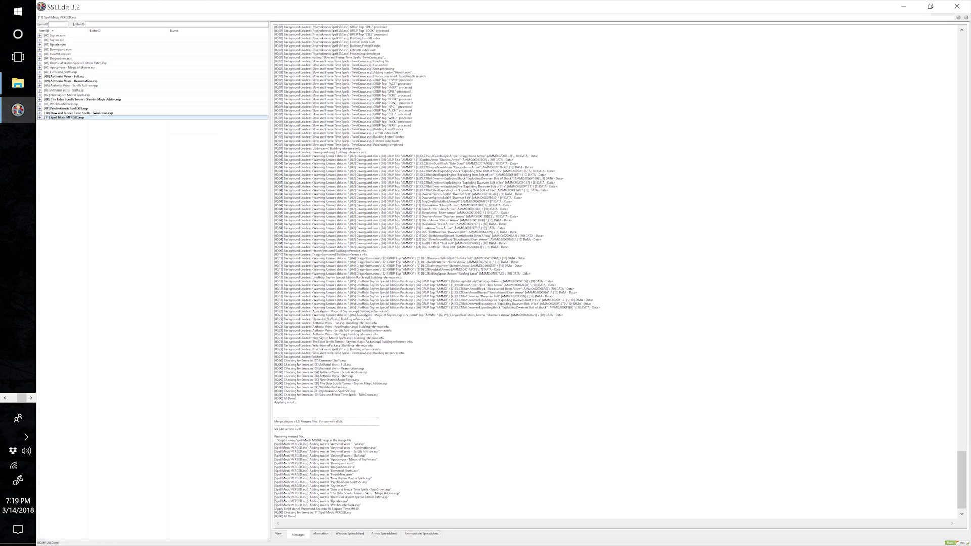
- Close SSEEdit, deselect all plugins in the save list and tick only Spell Mods MERGED.esp
{"action": "left_click", "coordinate": [953, 11]}
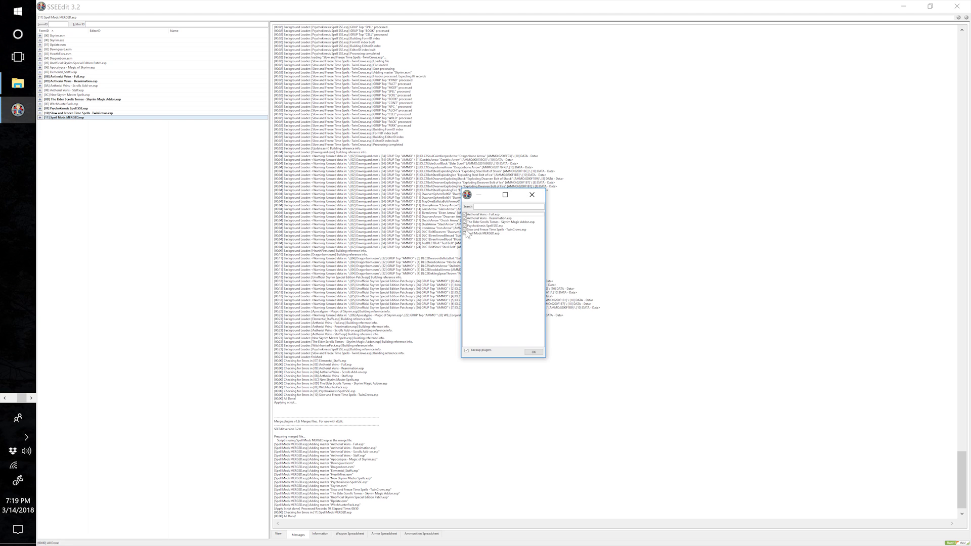
{"action": "right_click", "coordinate": [492, 273]}
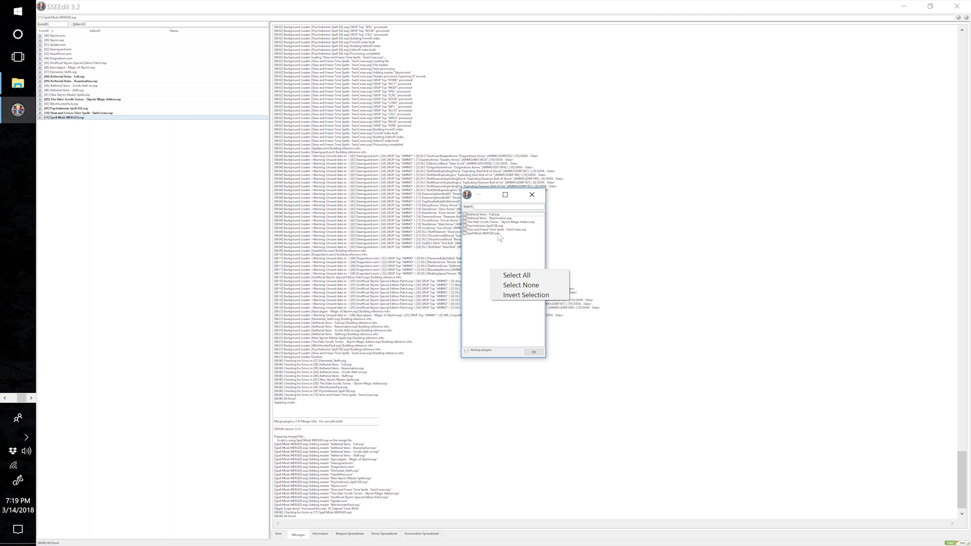
{"action": "right_click", "coordinate": [485, 262]}
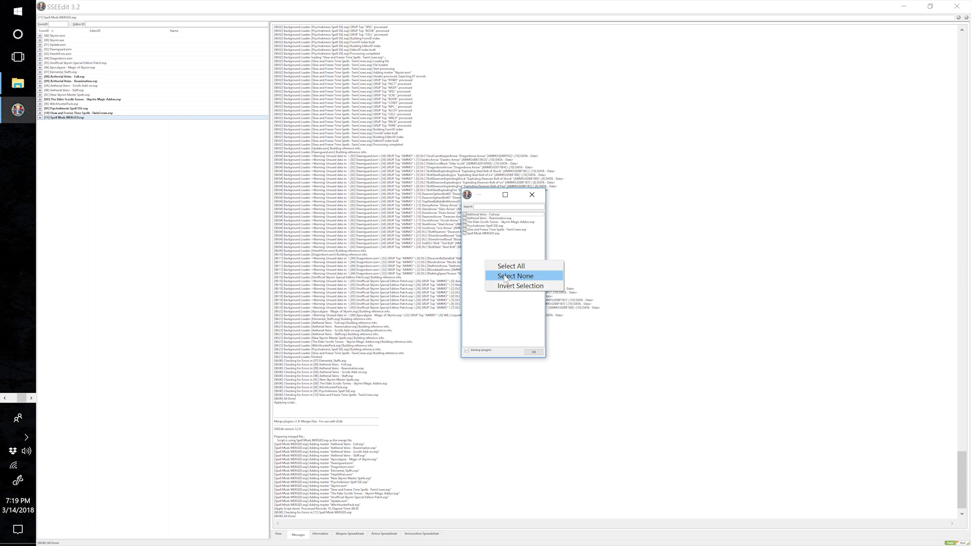
{"action": "left_click", "coordinate": [500, 277]}
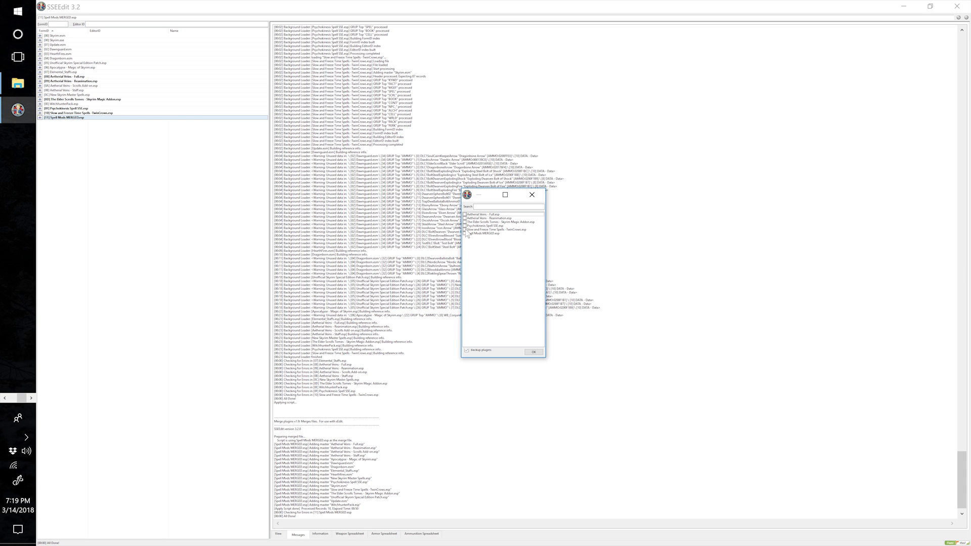
{"action": "left_click", "coordinate": [467, 234]}
- Save the merged plugin, then create a mod named Spell Mods MERGED from the Overwrite files
{"action": "left_click", "coordinate": [533, 352]}
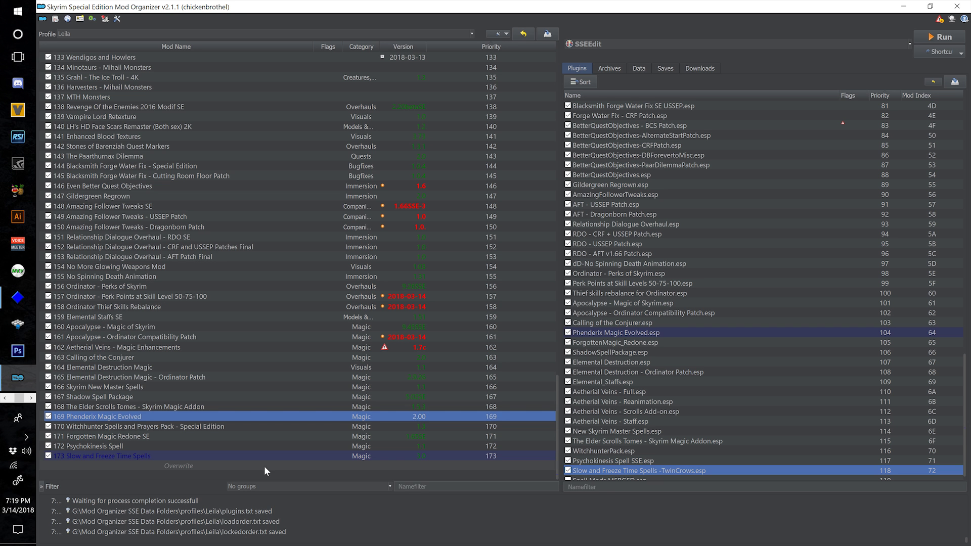
{"action": "right_click", "coordinate": [264, 465]}
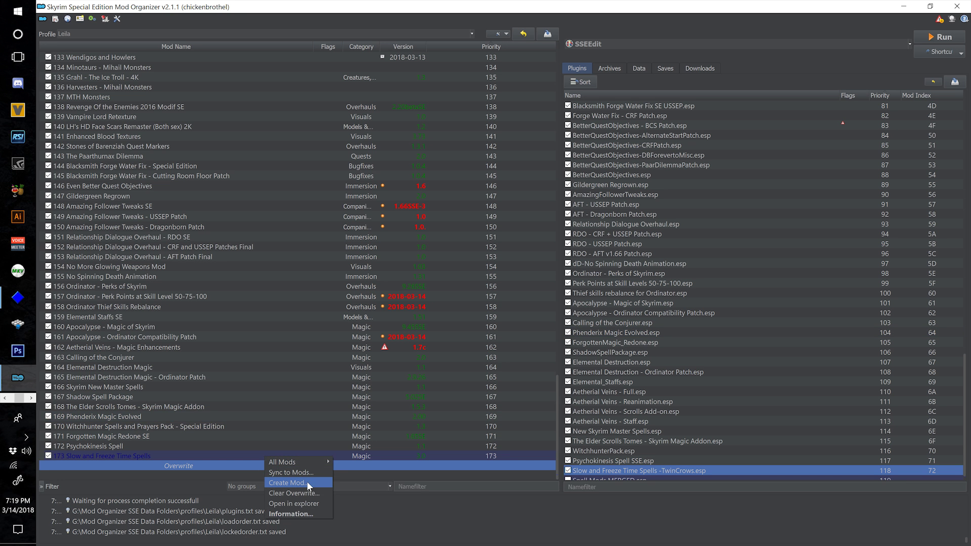
{"action": "left_click", "coordinate": [308, 481]}
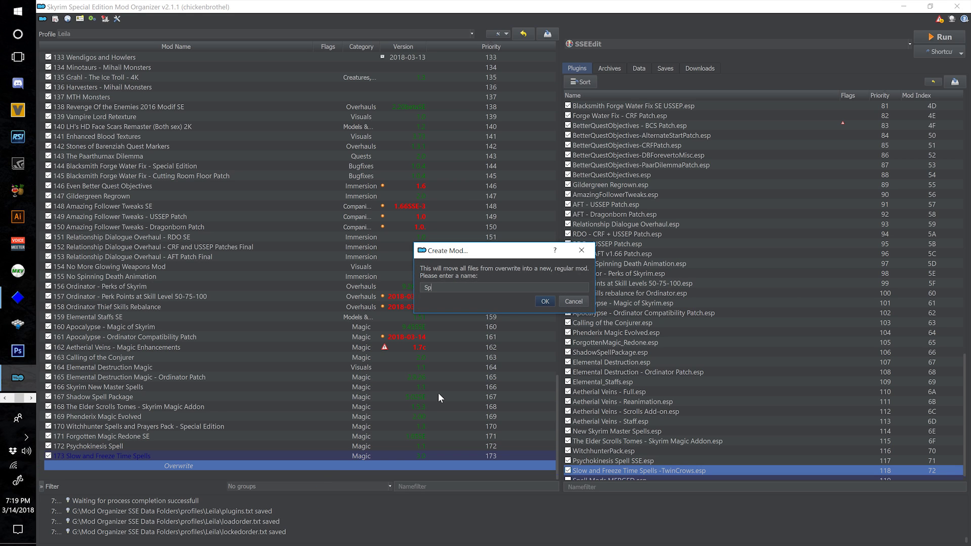
{"action": "type", "text": "Spell Mods MERGED"}
{"action": "left_click", "coordinate": [544, 302]}
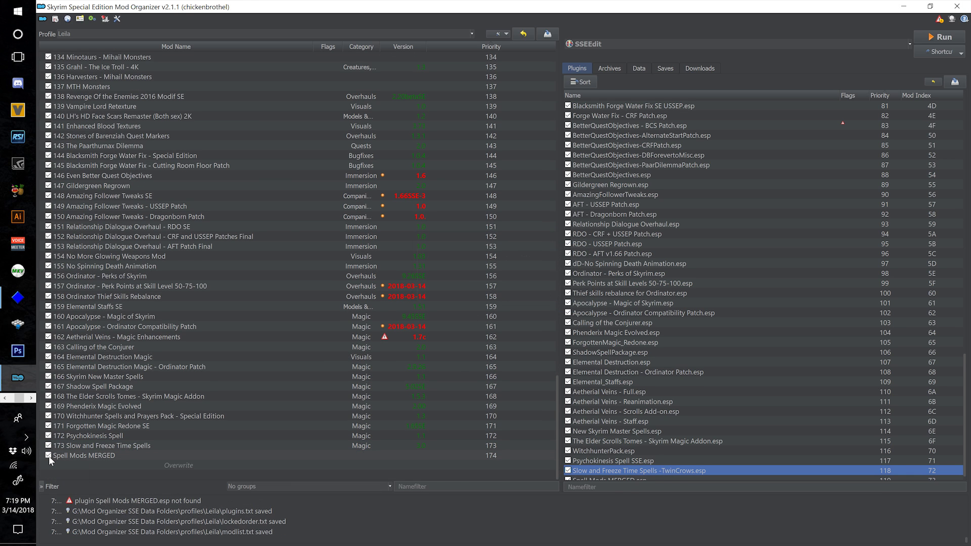
- Enable the Spell Mods MERGED mod and activate its Spell Mods MERGED.esp plugin
{"action": "left_click", "coordinate": [49, 457]}
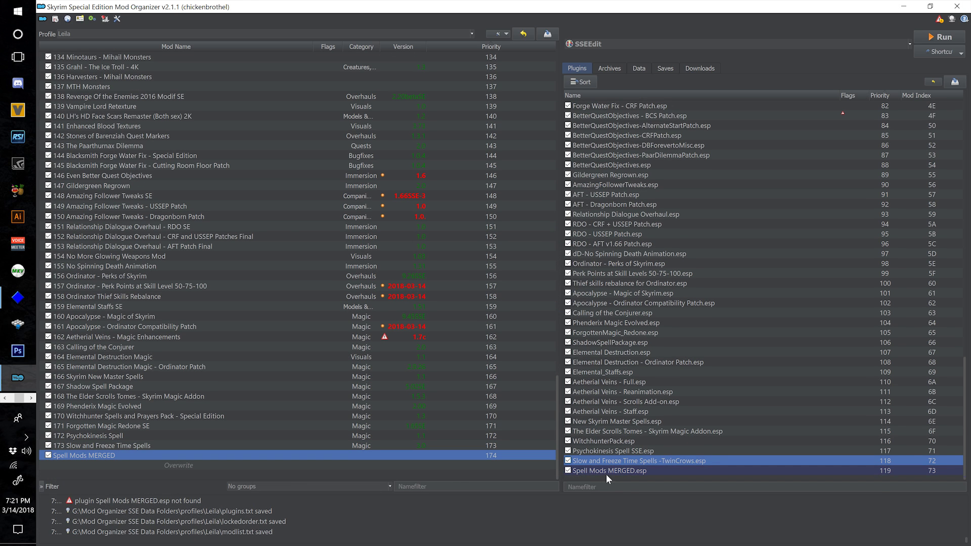
{"action": "mouse_move", "coordinate": [635, 473]}
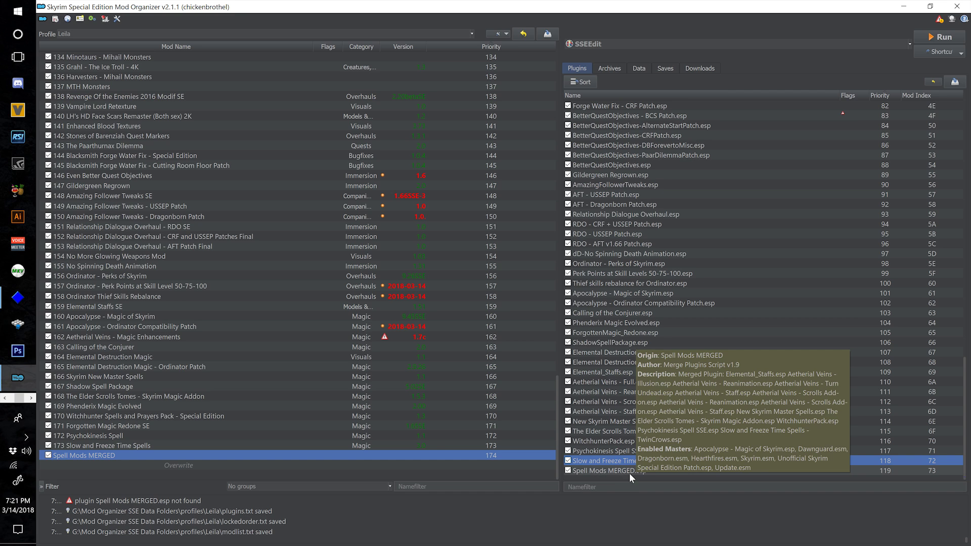
{"action": "left_click", "coordinate": [629, 473]}
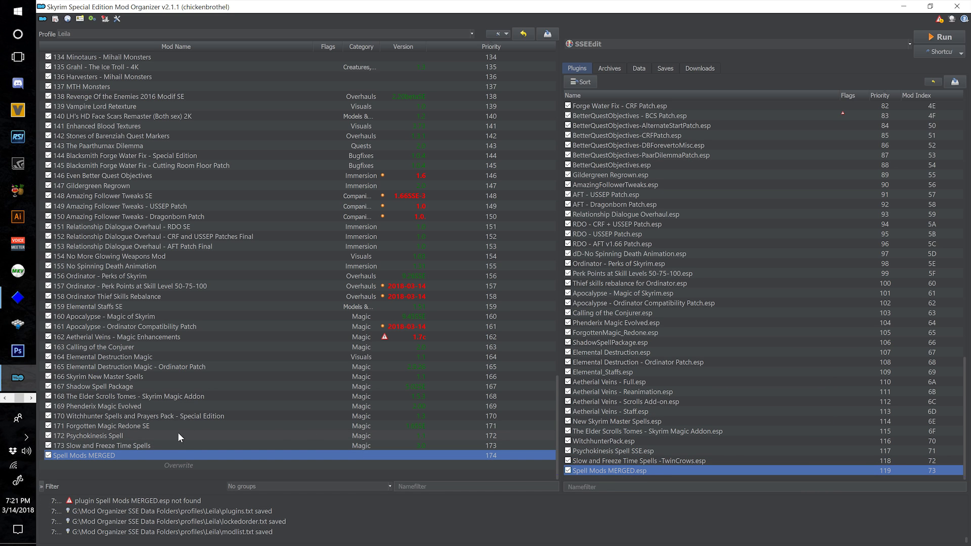
- In the Slow and Freeze Time Spells mod details, move the TwinCrows ESP into Optional ESPs
{"action": "double_click", "coordinate": [180, 443]}
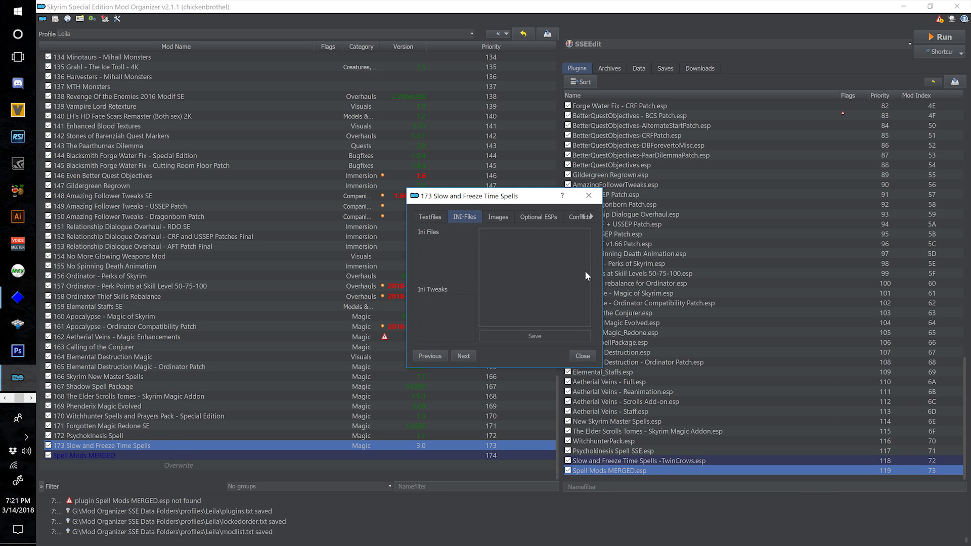
{"action": "left_click_drag", "start_coordinate": [603, 273], "coordinate": [829, 258]}
{"action": "left_click", "coordinate": [544, 218]}
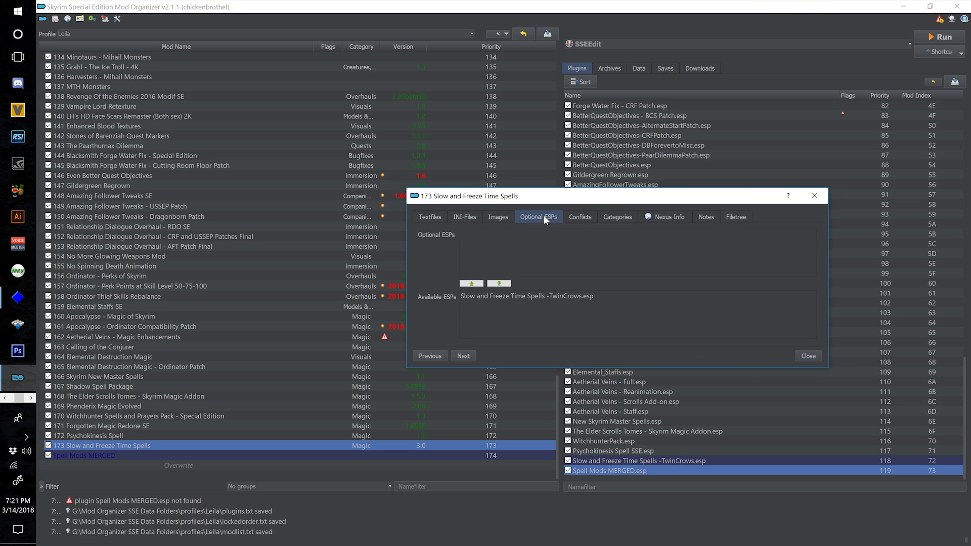
{"action": "left_click", "coordinate": [495, 298]}
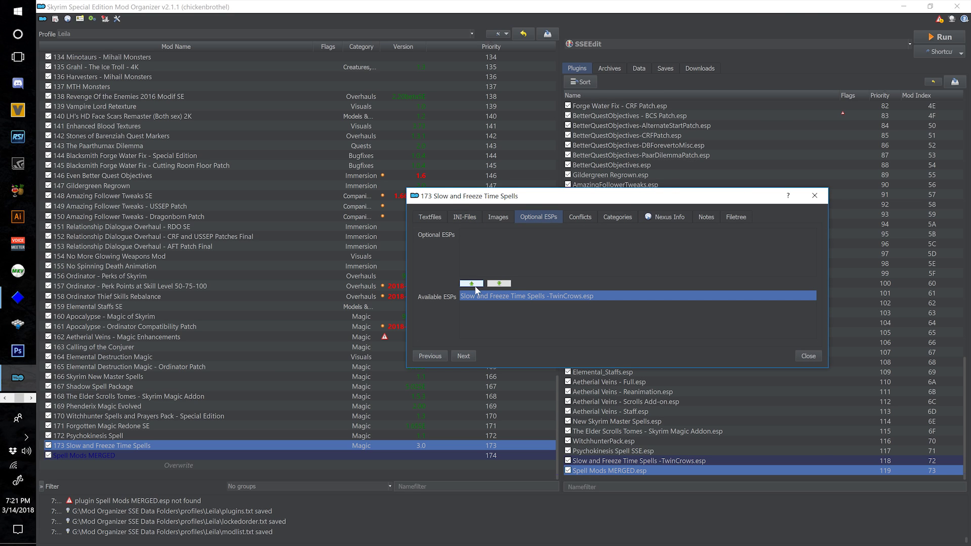
{"action": "left_click", "coordinate": [471, 283]}
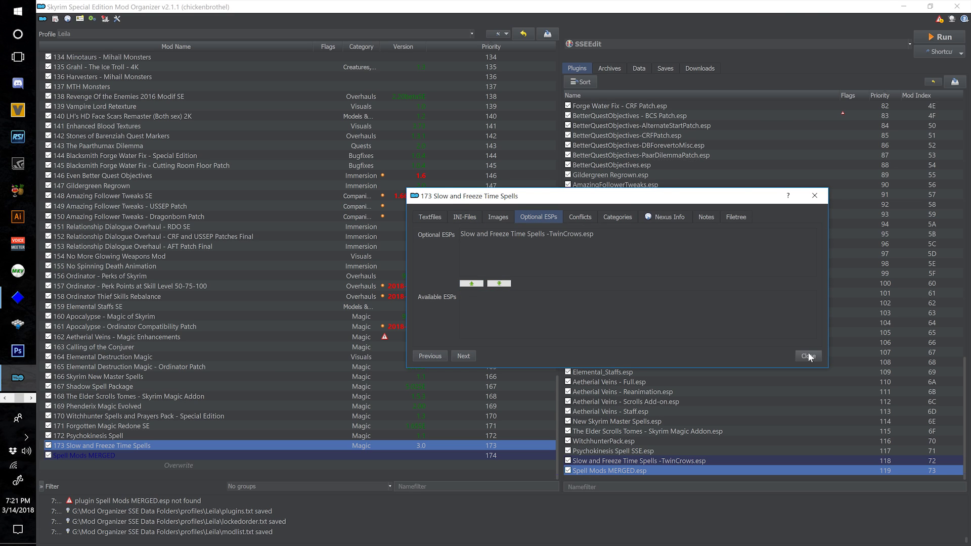